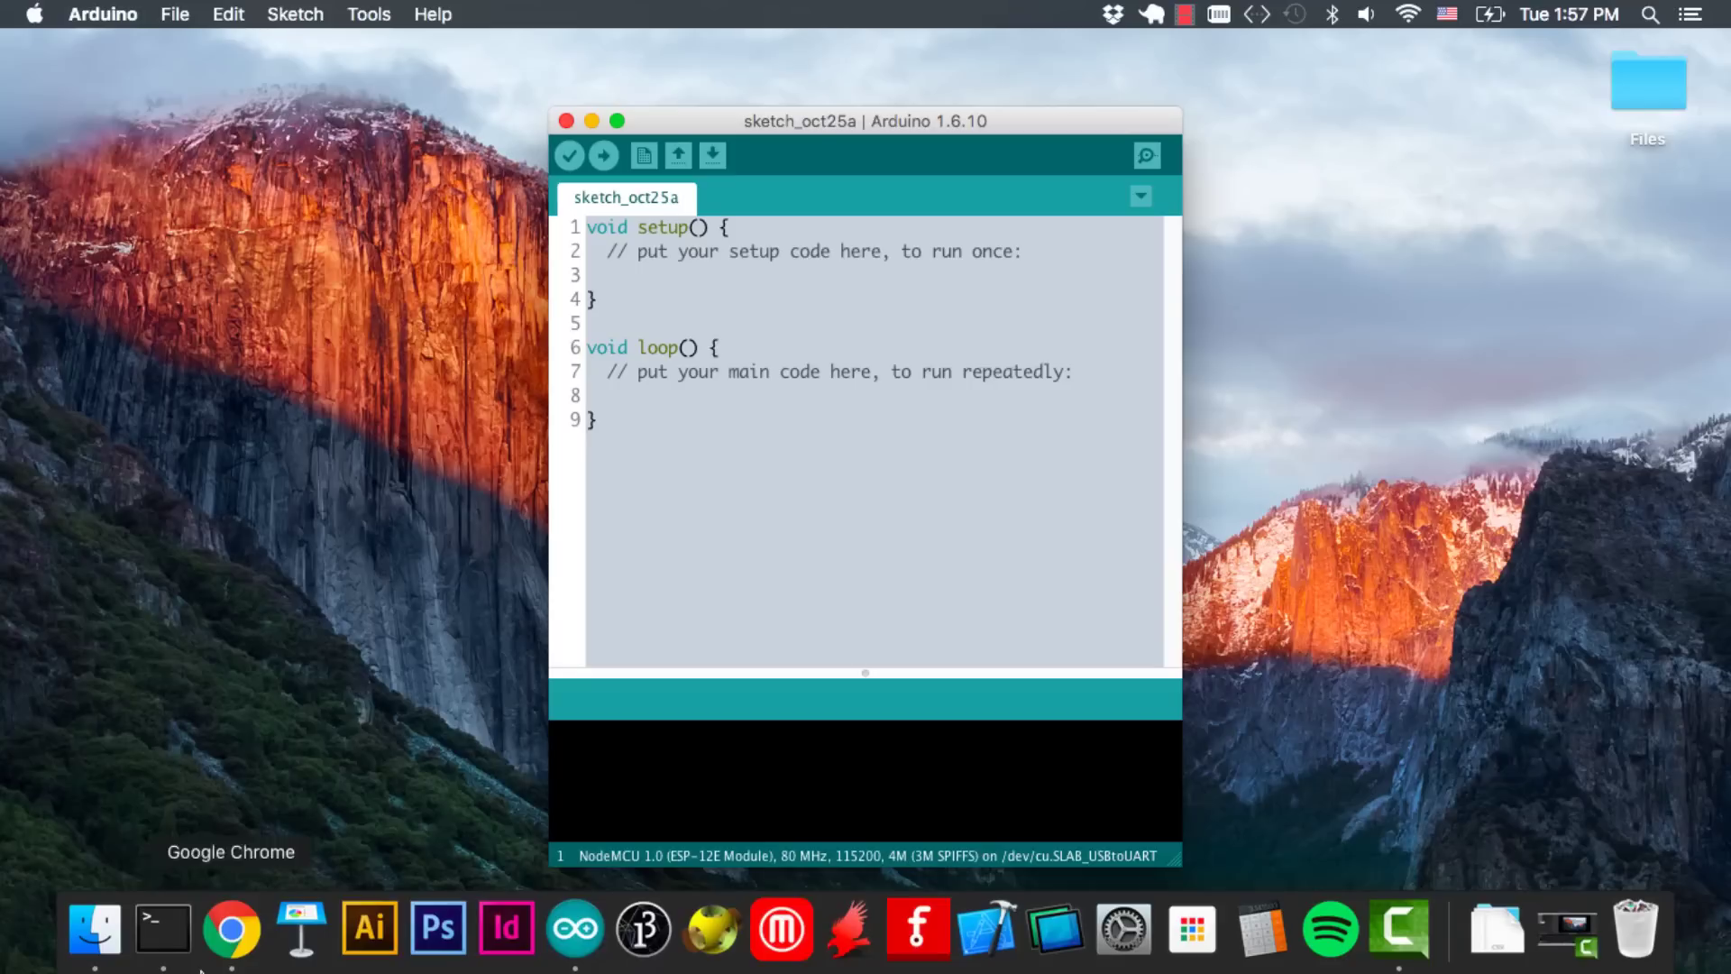
# Upload the simple_webserver sketch to the NodeMCU and check its Hello World! page in Chrome
pyautogui.click(163, 930)
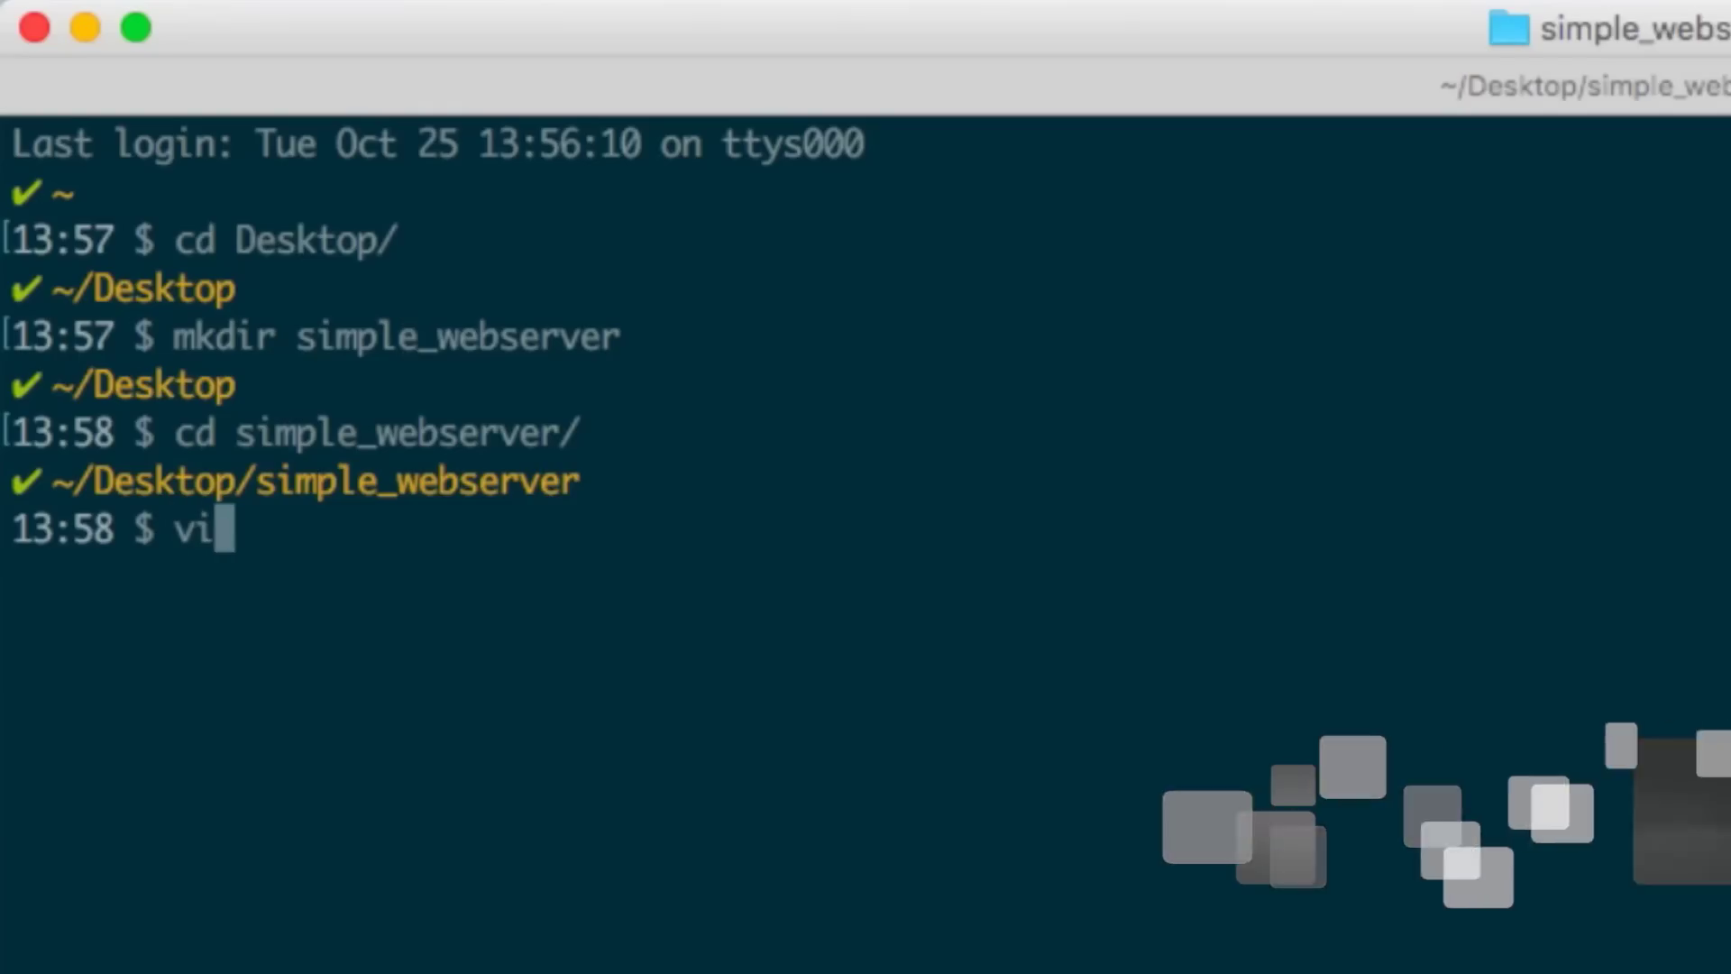
pyautogui.write('simple_')
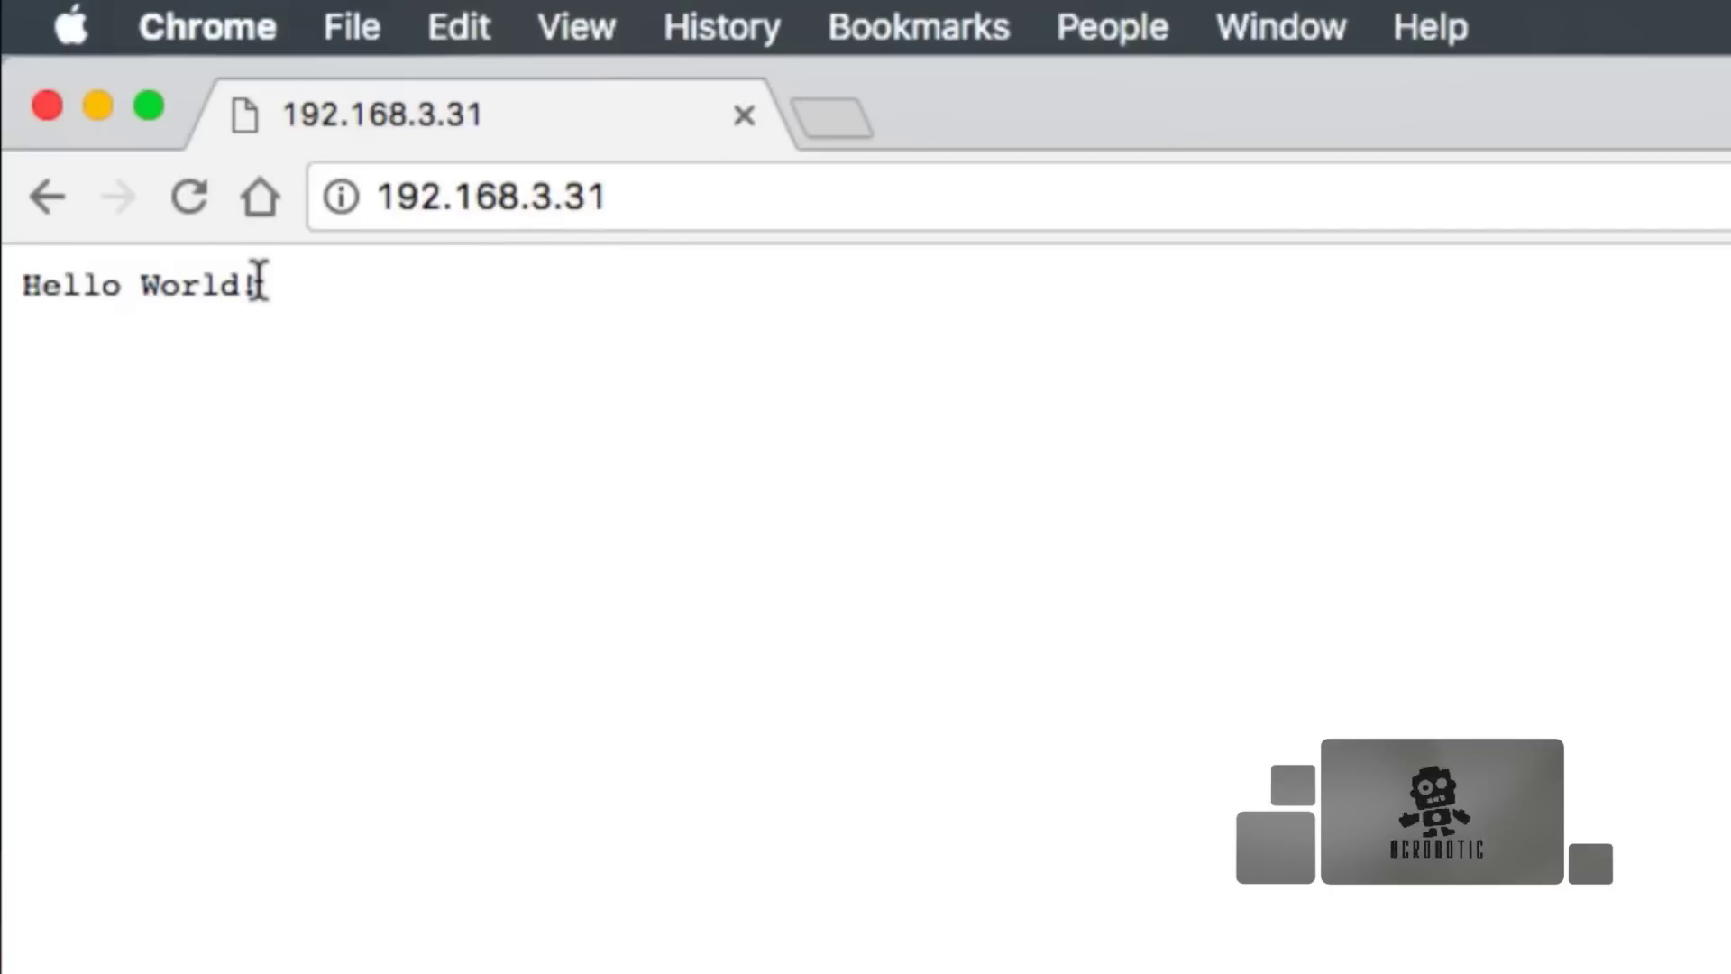
pyautogui.moveTo(261, 277); pyautogui.dragTo(7, 264)
pyautogui.click(323, 302)
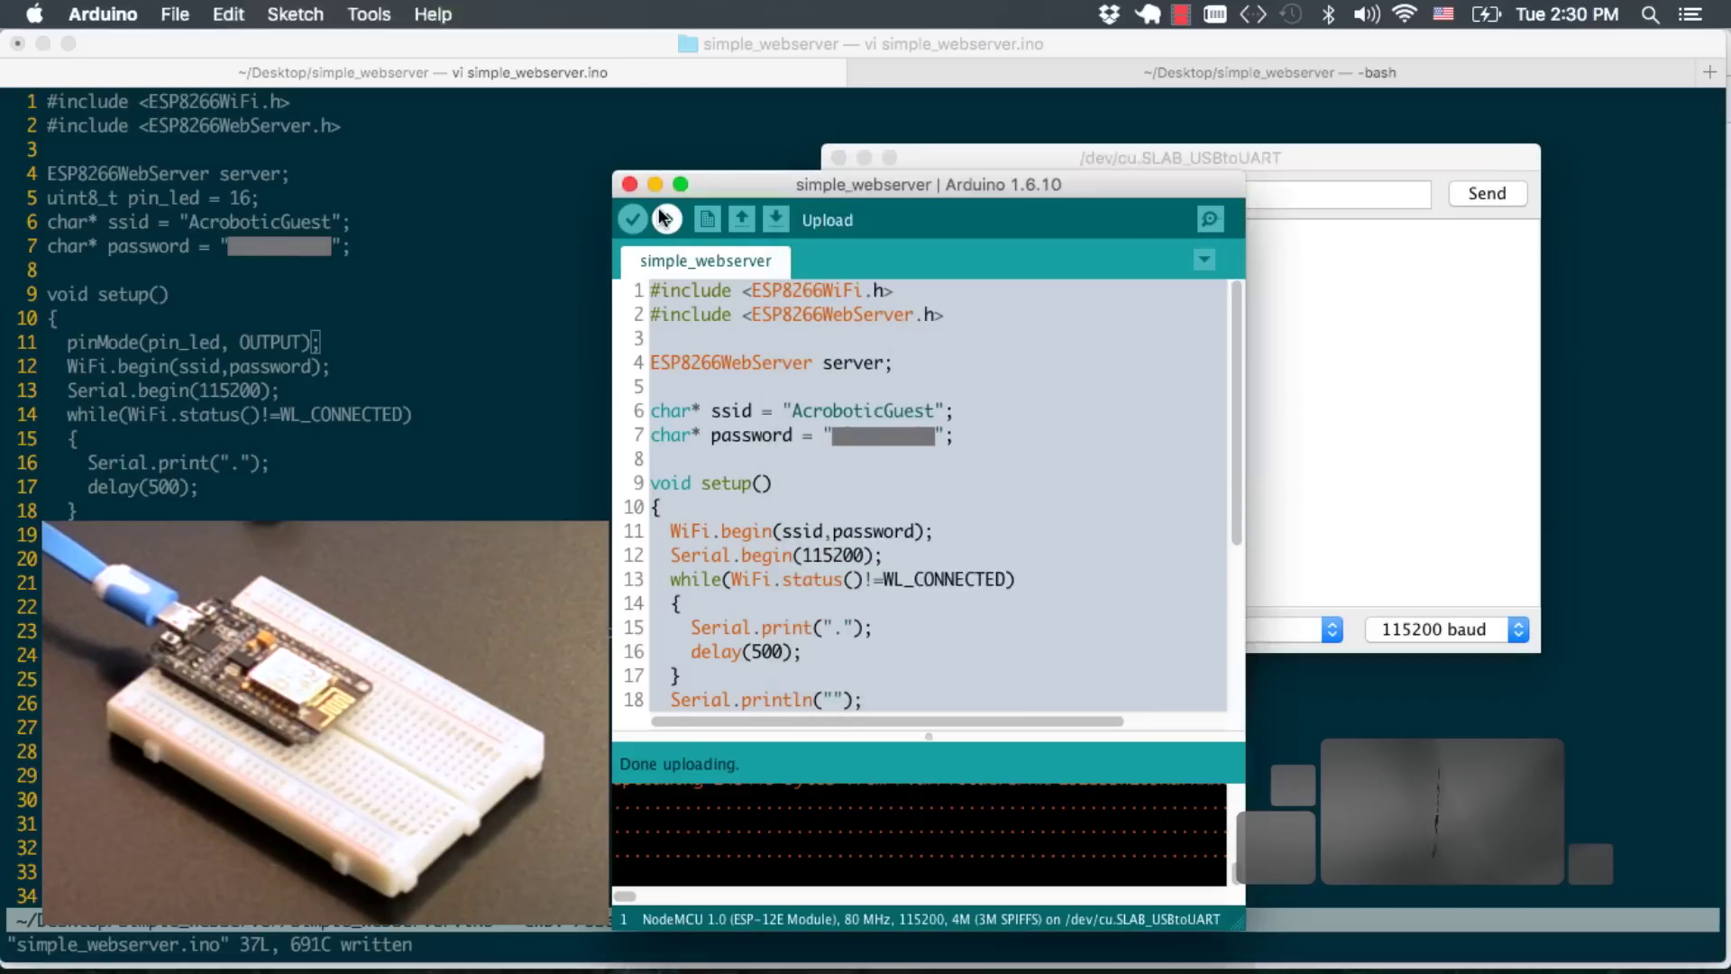
pyautogui.click(666, 217)
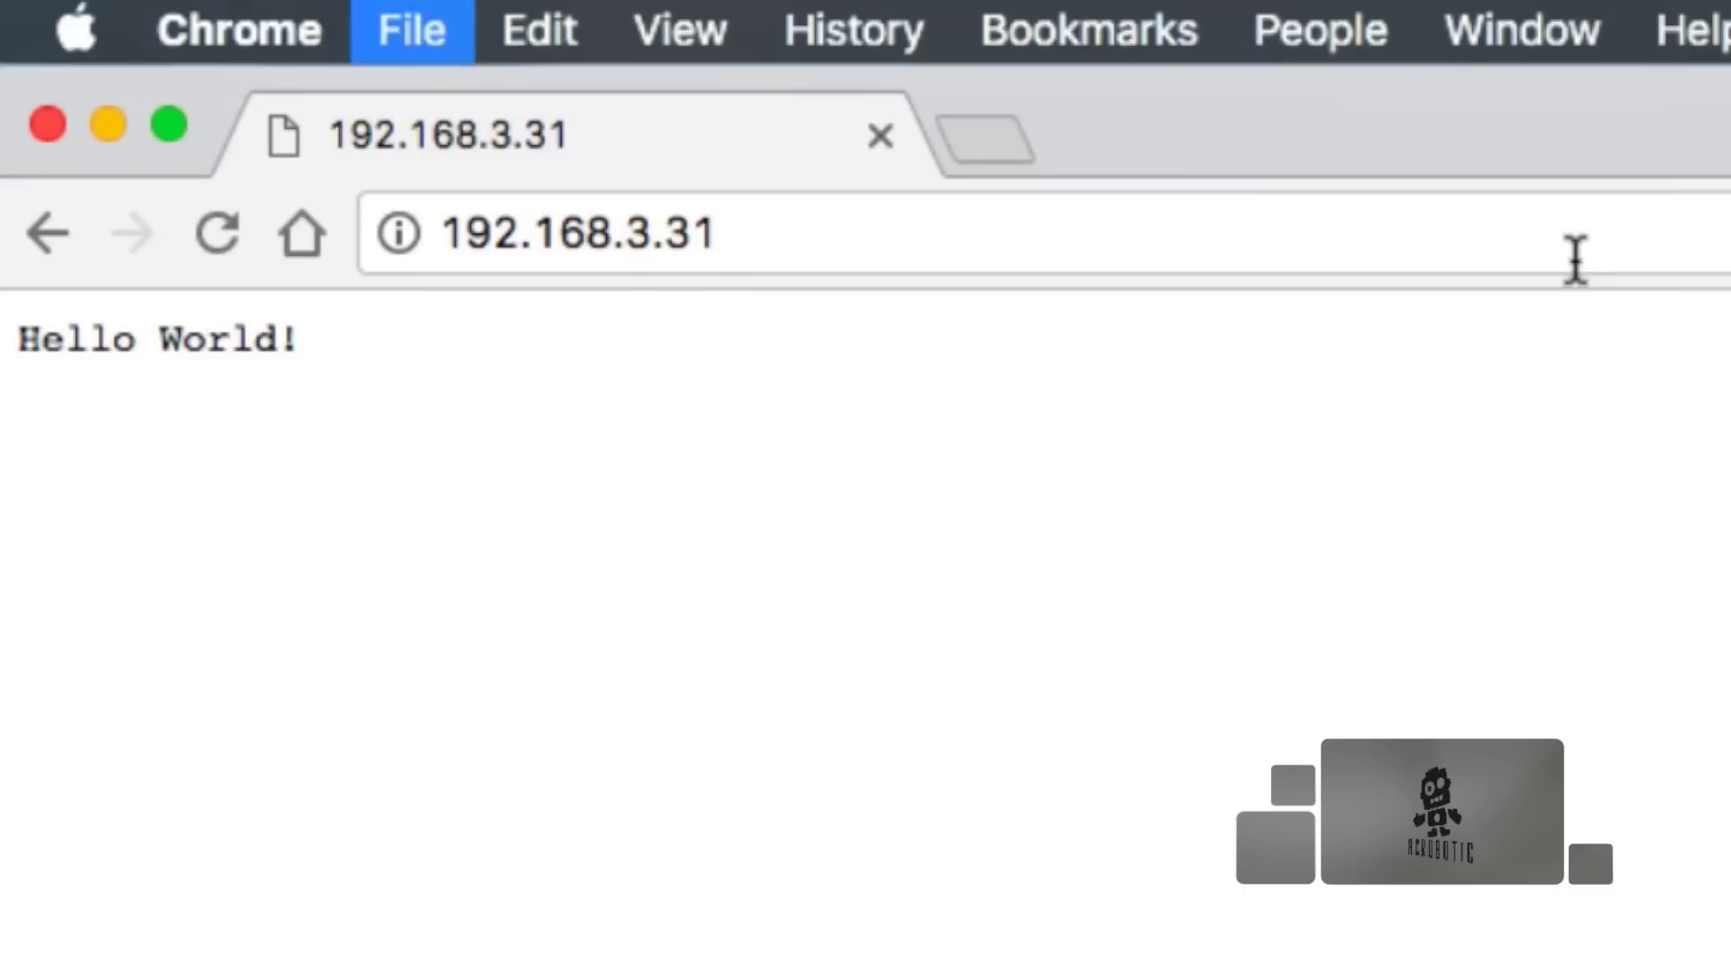
pyautogui.click(1575, 258)
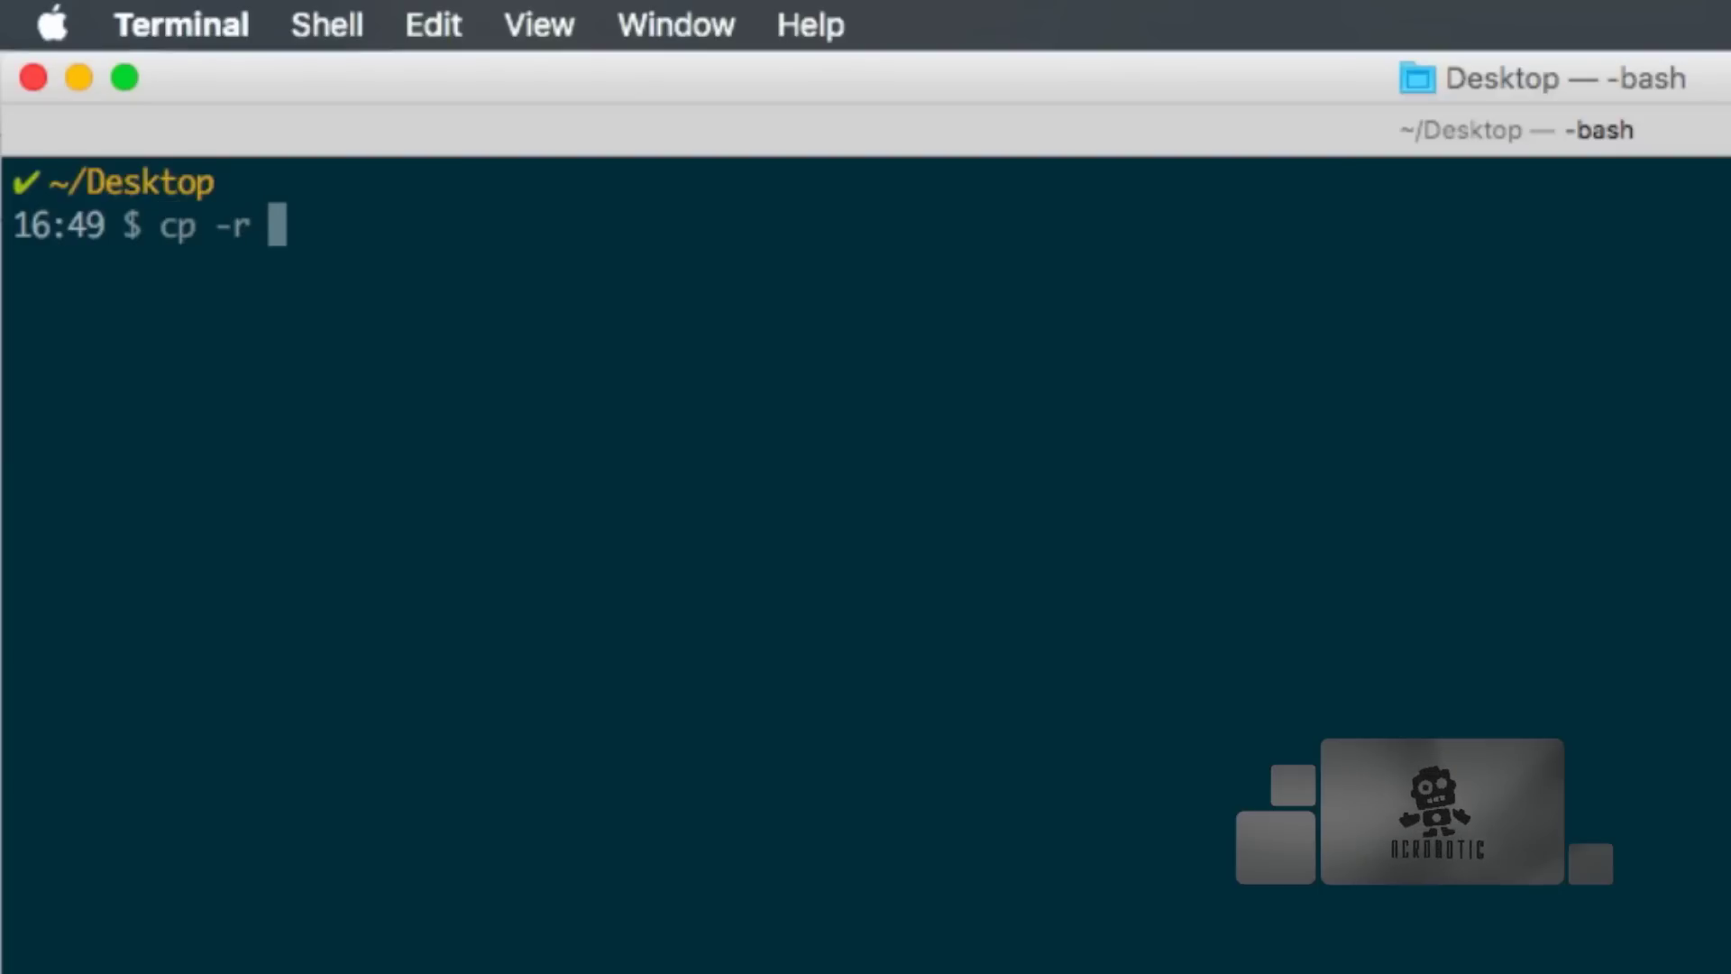
pyautogui.write('simp')
# Run cp -r simple_webserver webserver_rx_data, then mv its .ino to webserver_rx_data.ino
pyautogui.press('Tab')
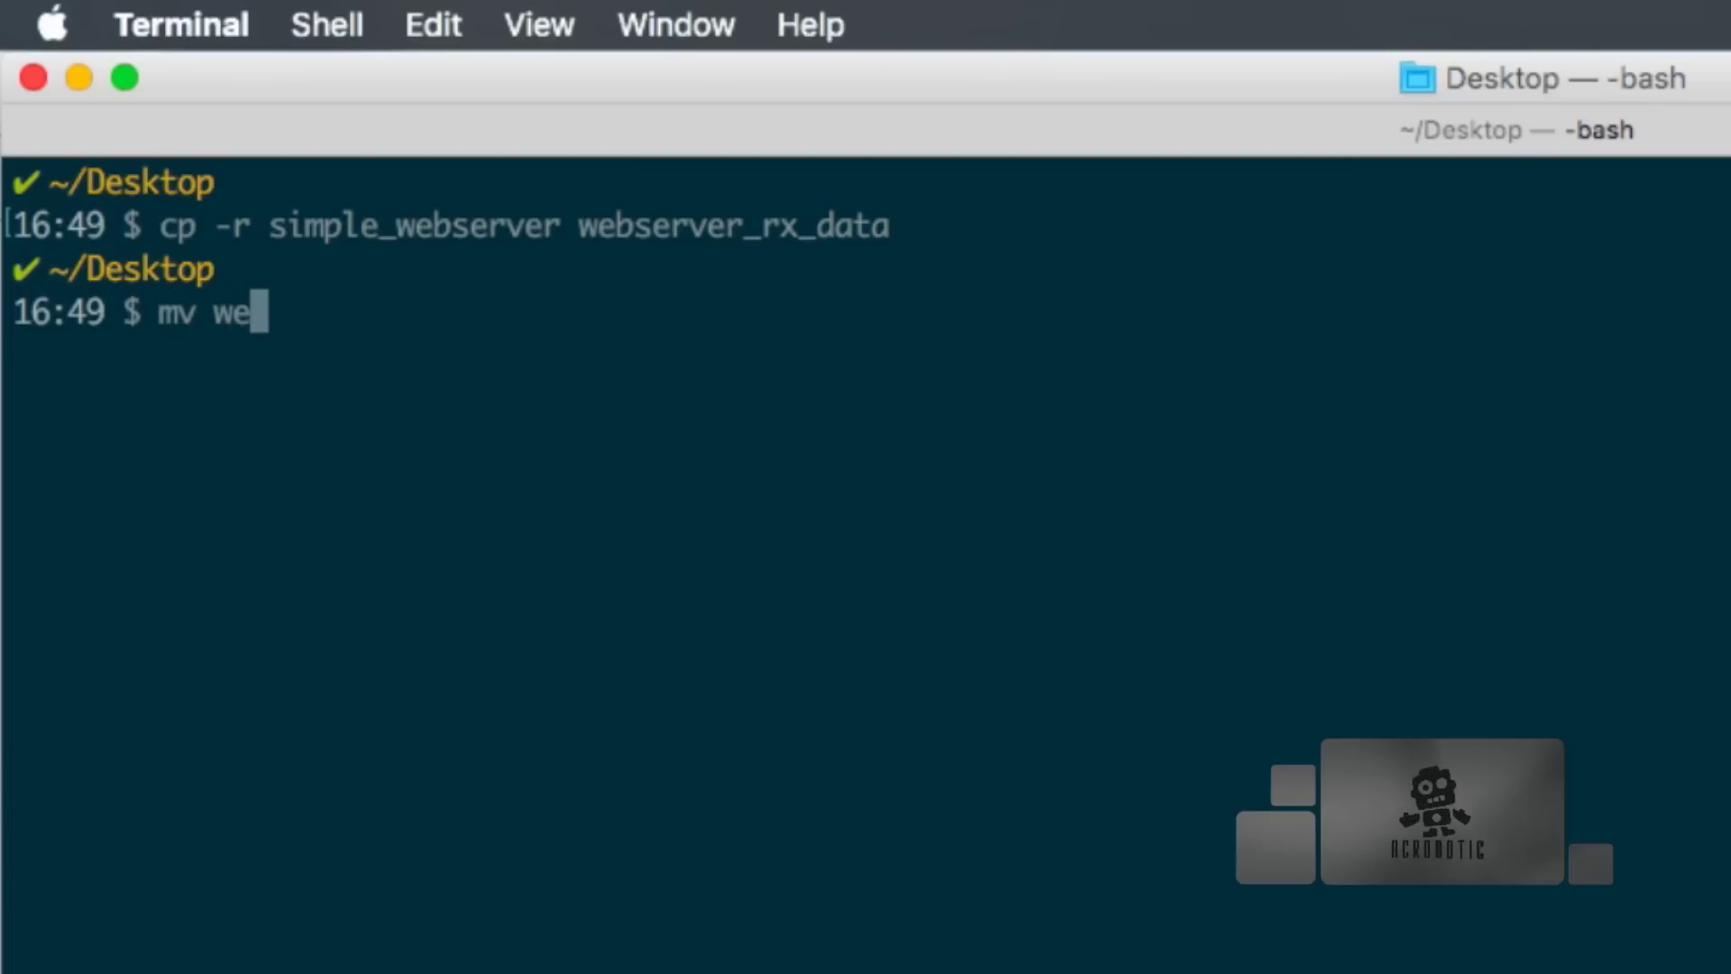
pyautogui.press('Tab')
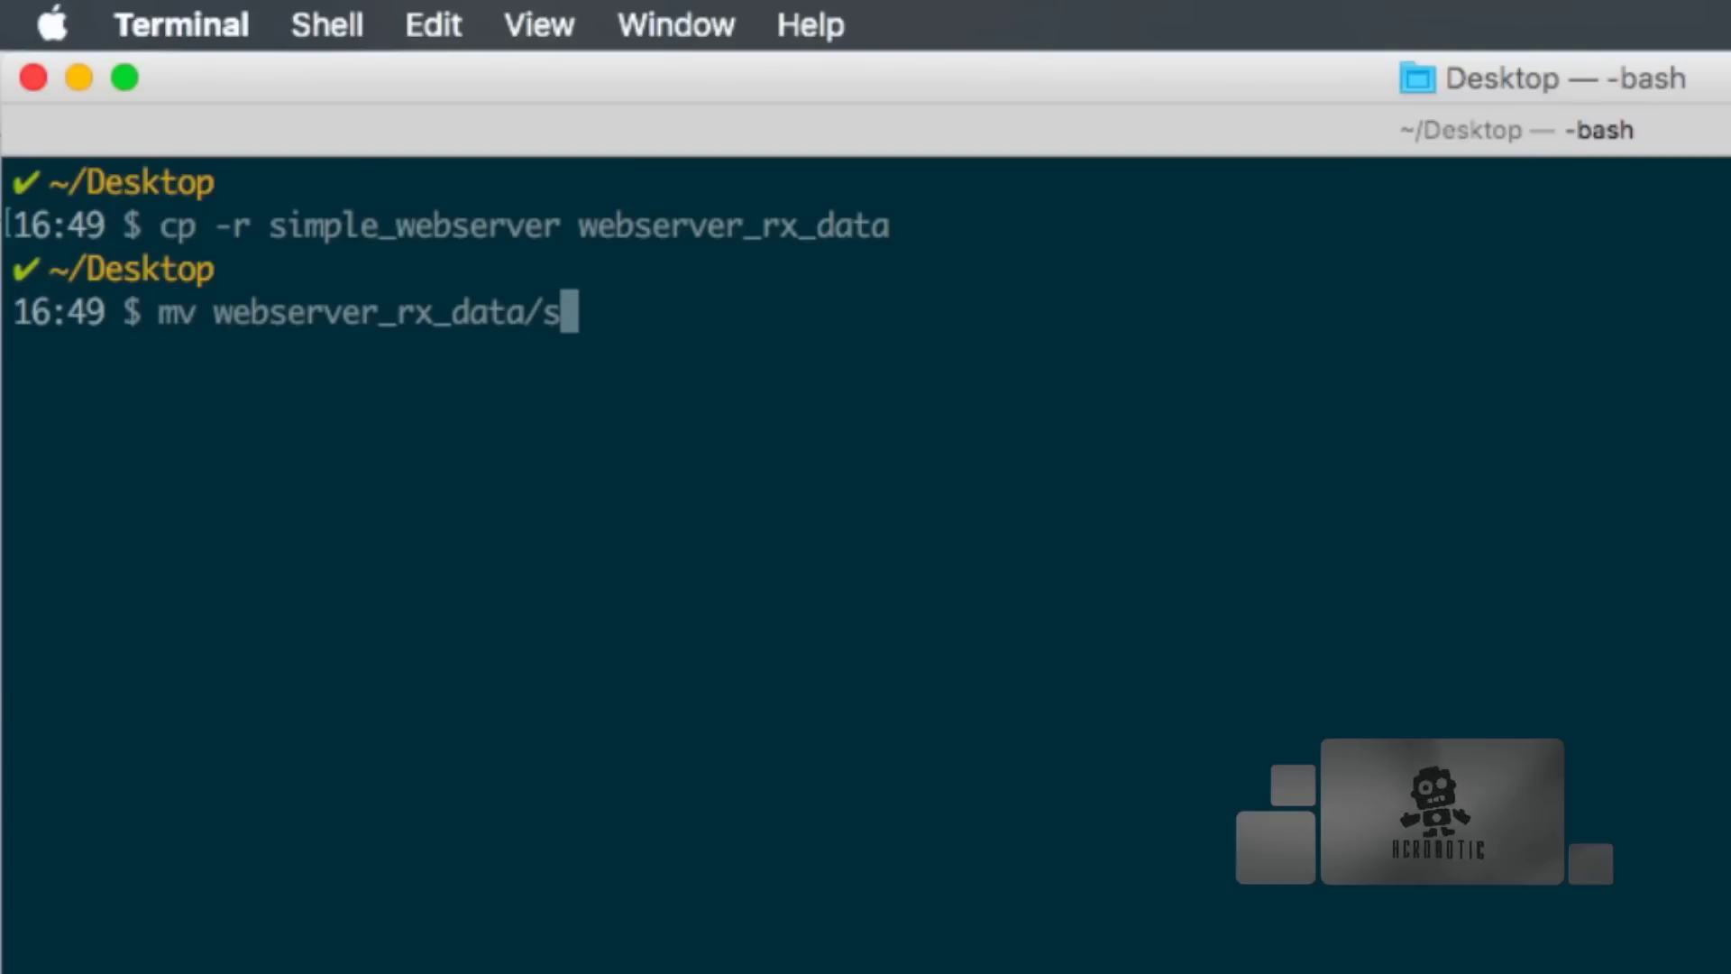
pyautogui.press('Tab')
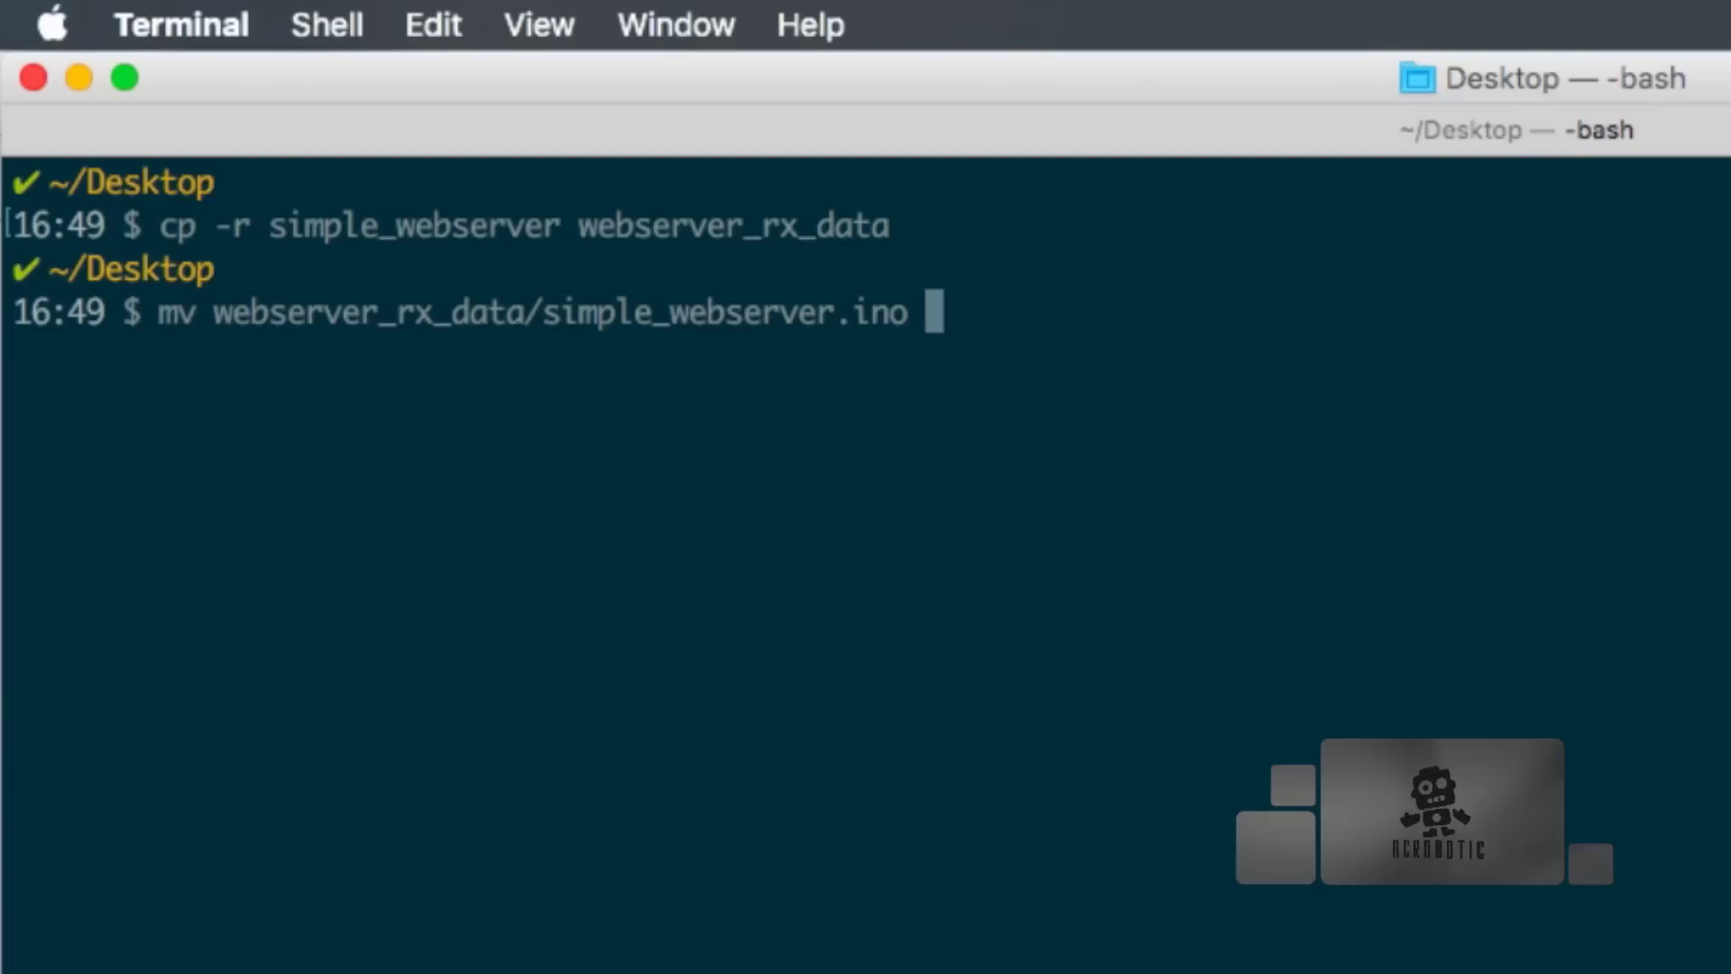
pyautogui.write('we')
pyautogui.press('Tab')
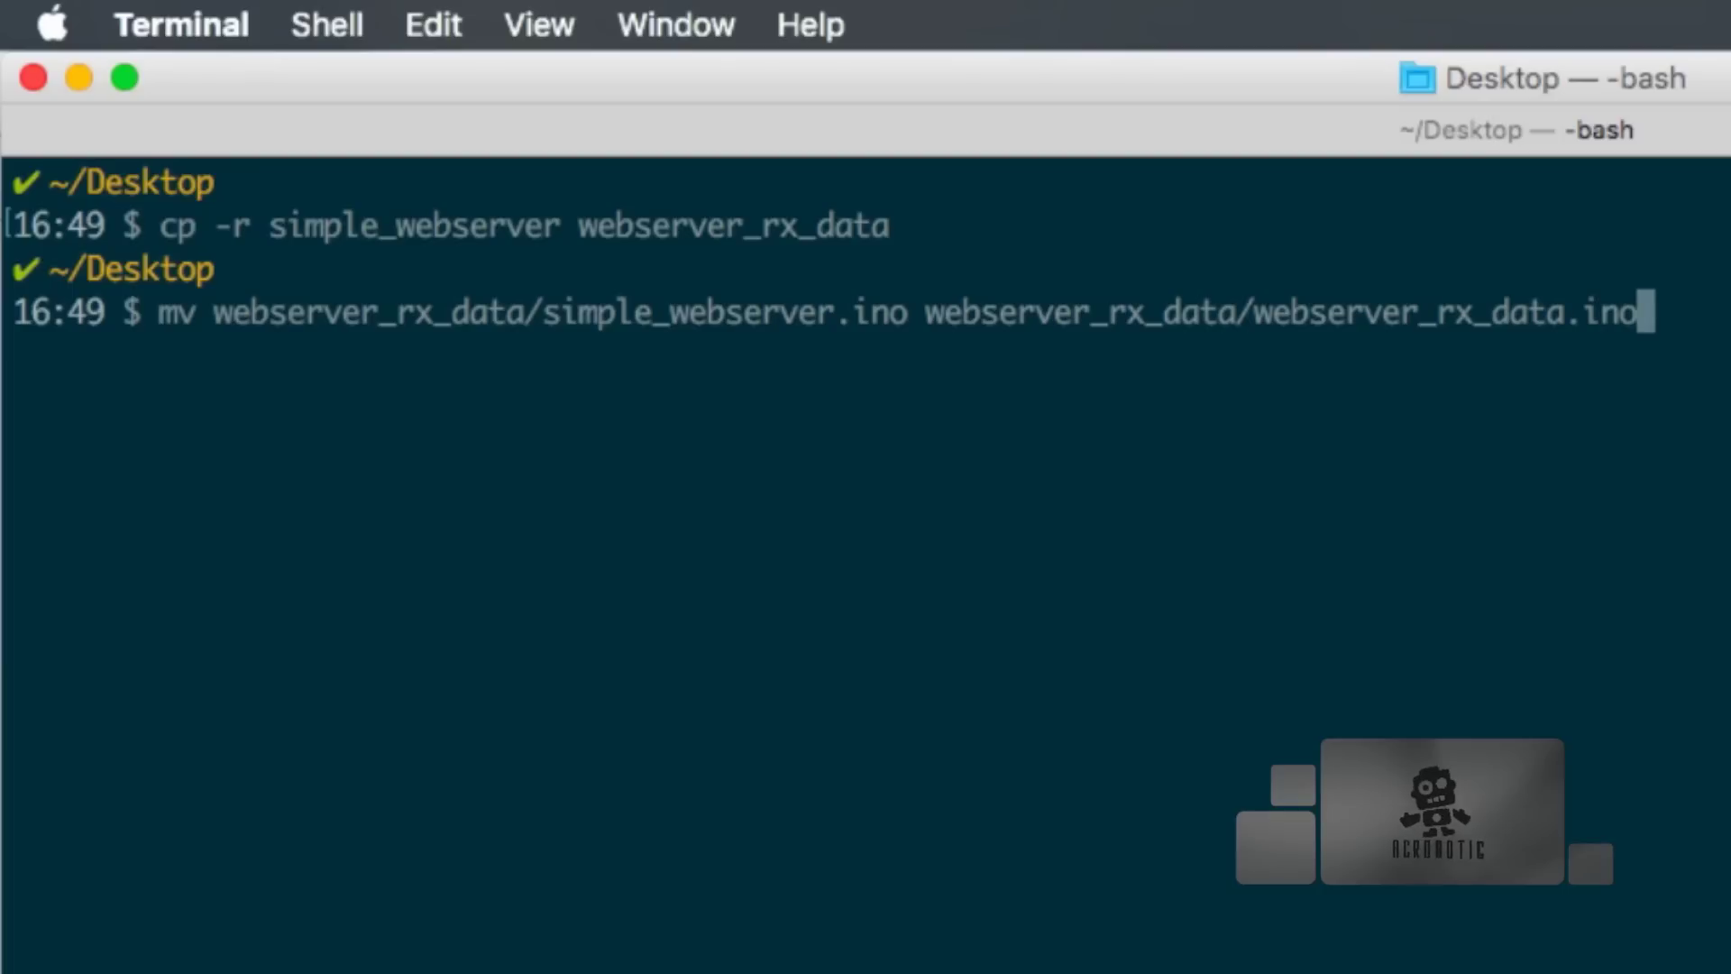
pyautogui.press('Return')
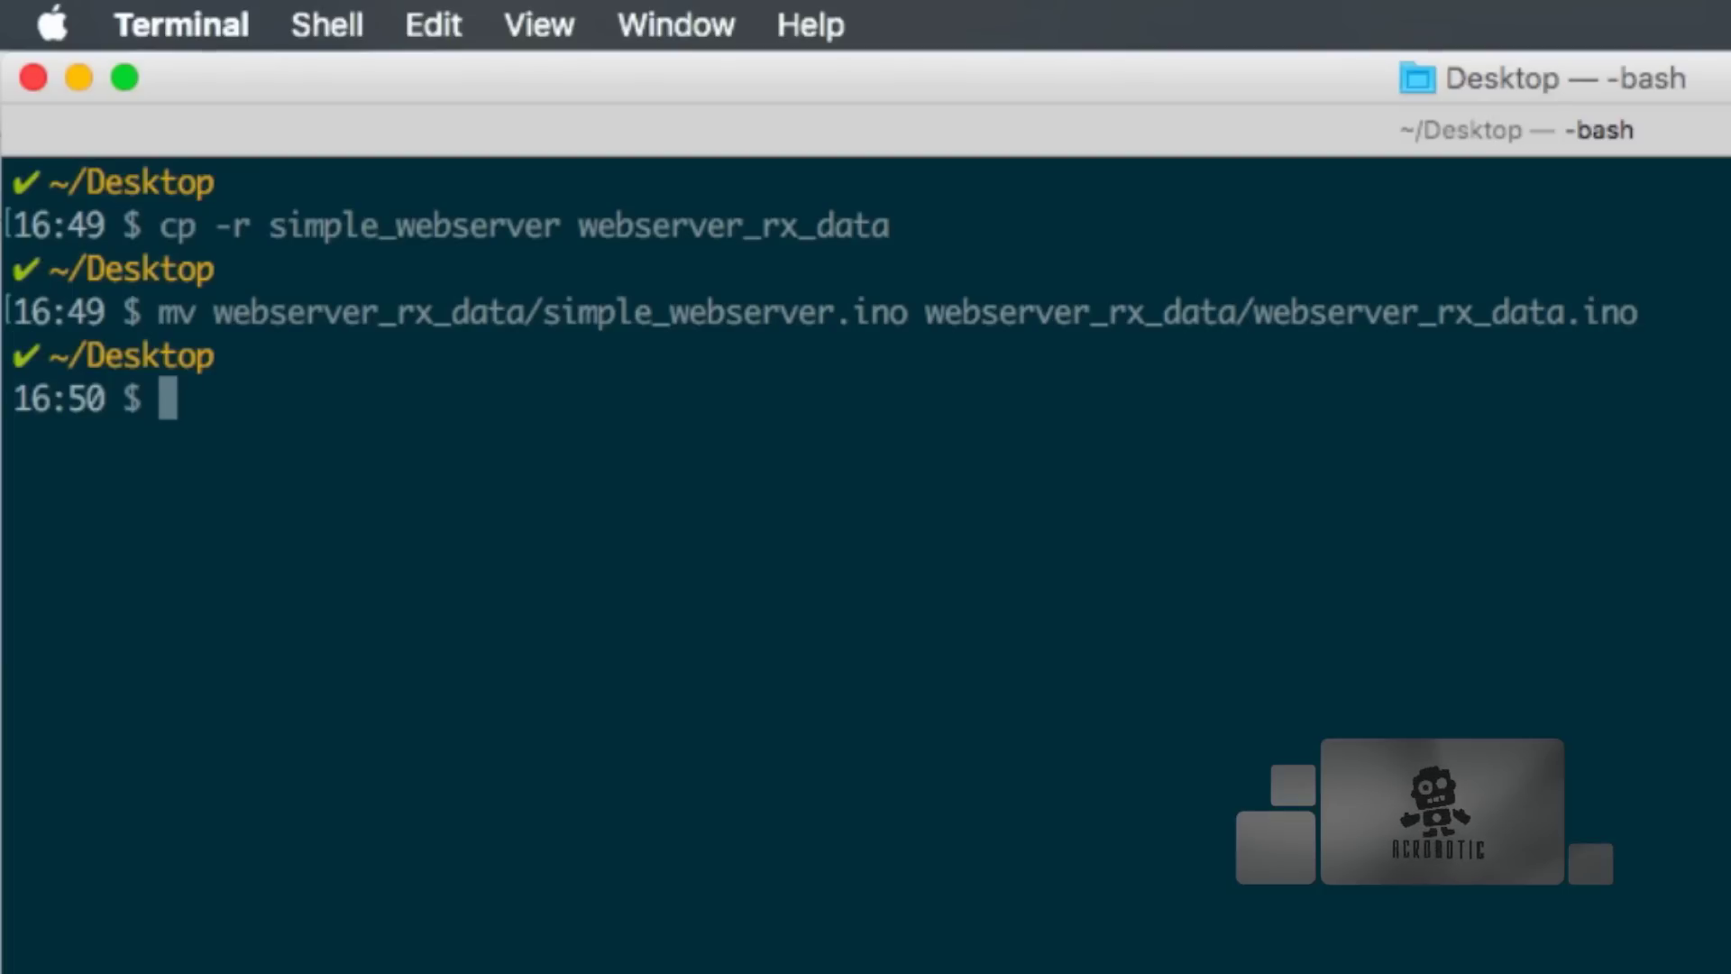
pyautogui.write('vi we')
# Open webserver_rx_data.ino in vim and add #include <Adafruit_NeoPixel.h> as line 3
pyautogui.press('Tab')
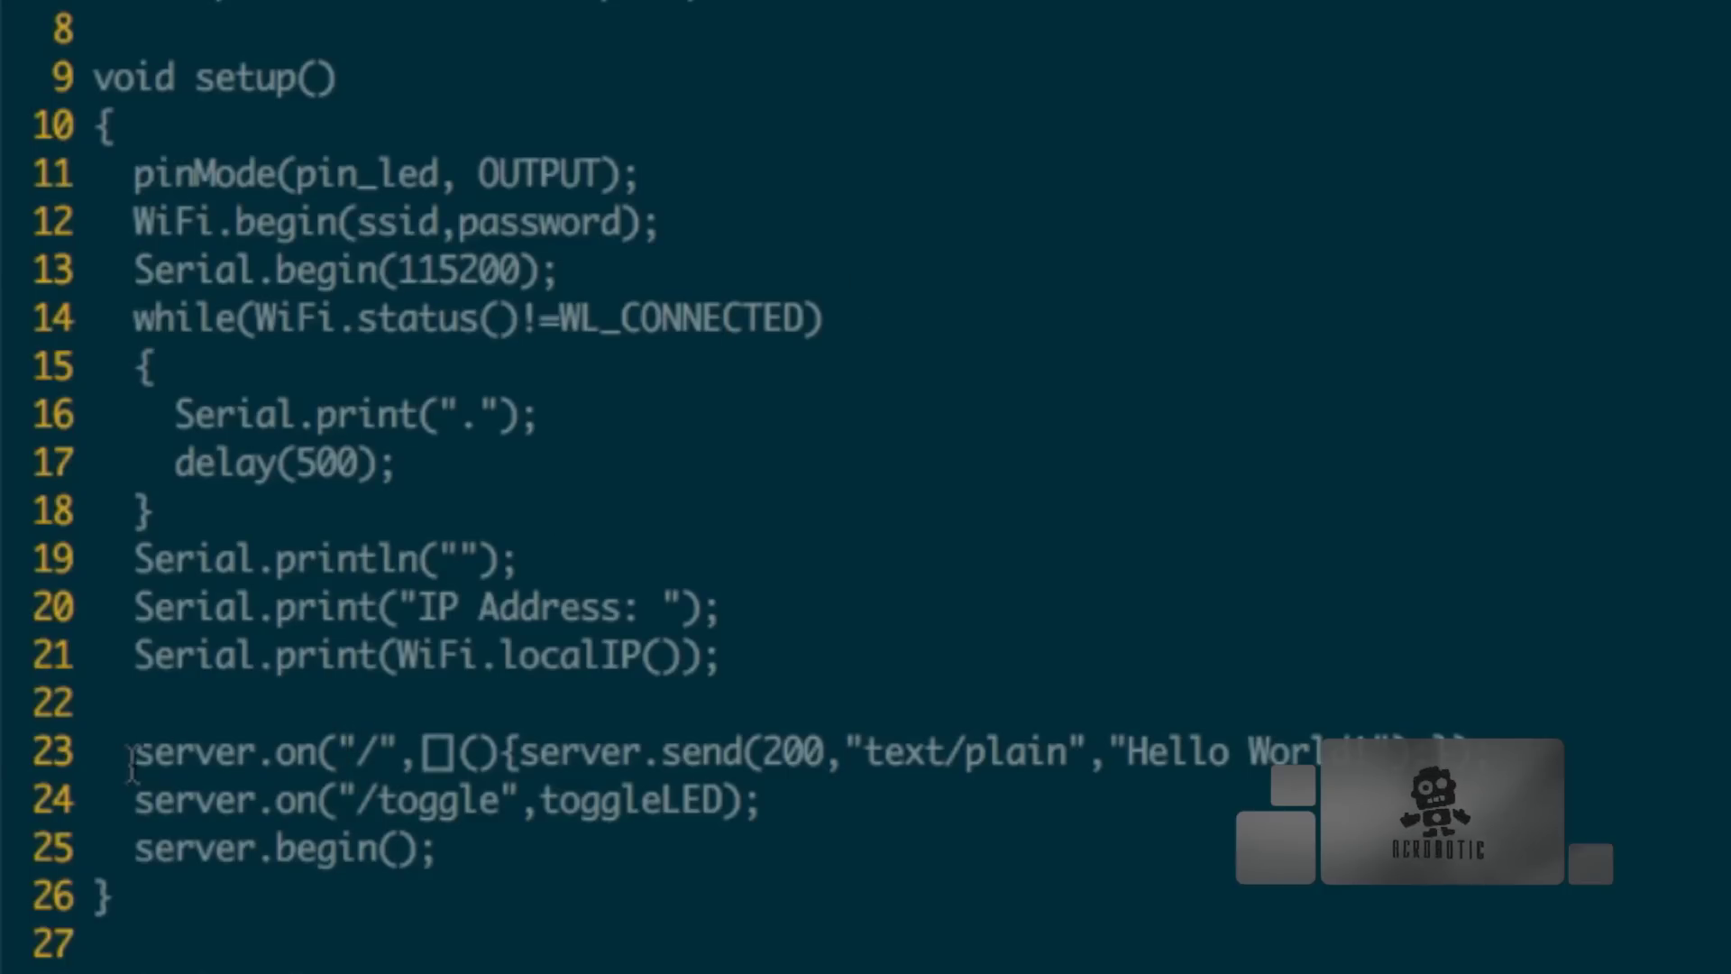
pyautogui.moveTo(124, 765)
pyautogui.mouseDown()
pyautogui.moveTo(684, 753)
pyautogui.moveTo(1106, 774)
pyautogui.mouseUp()
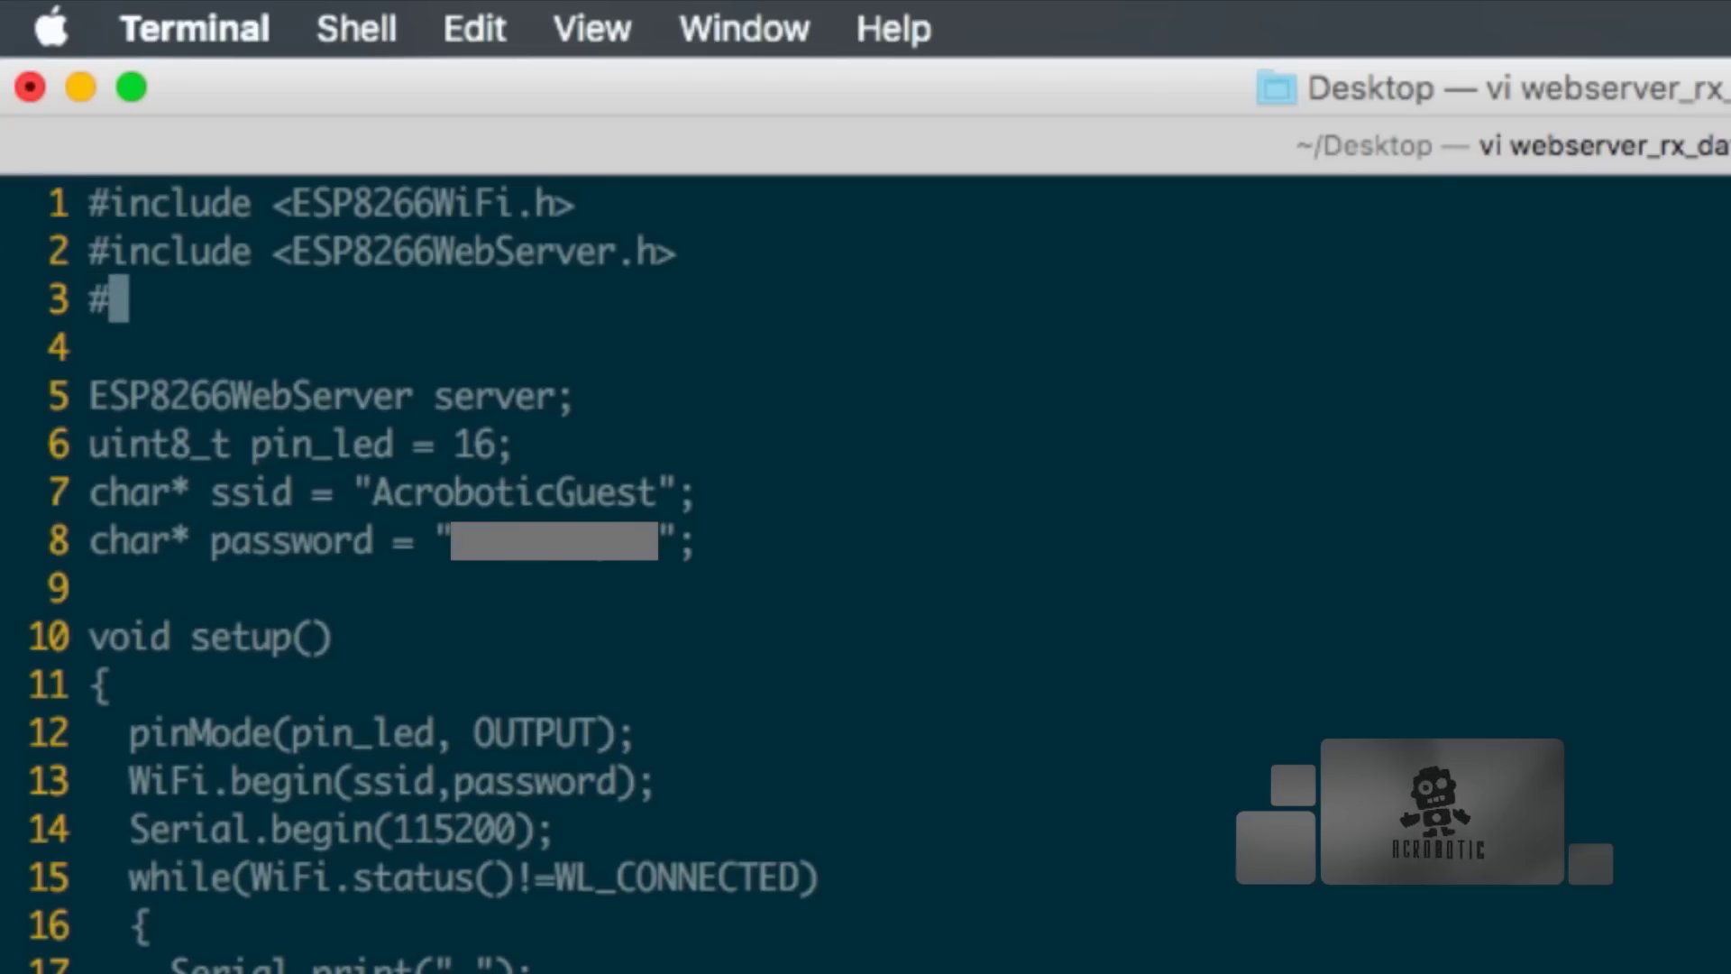
pyautogui.write('include <Adafr')
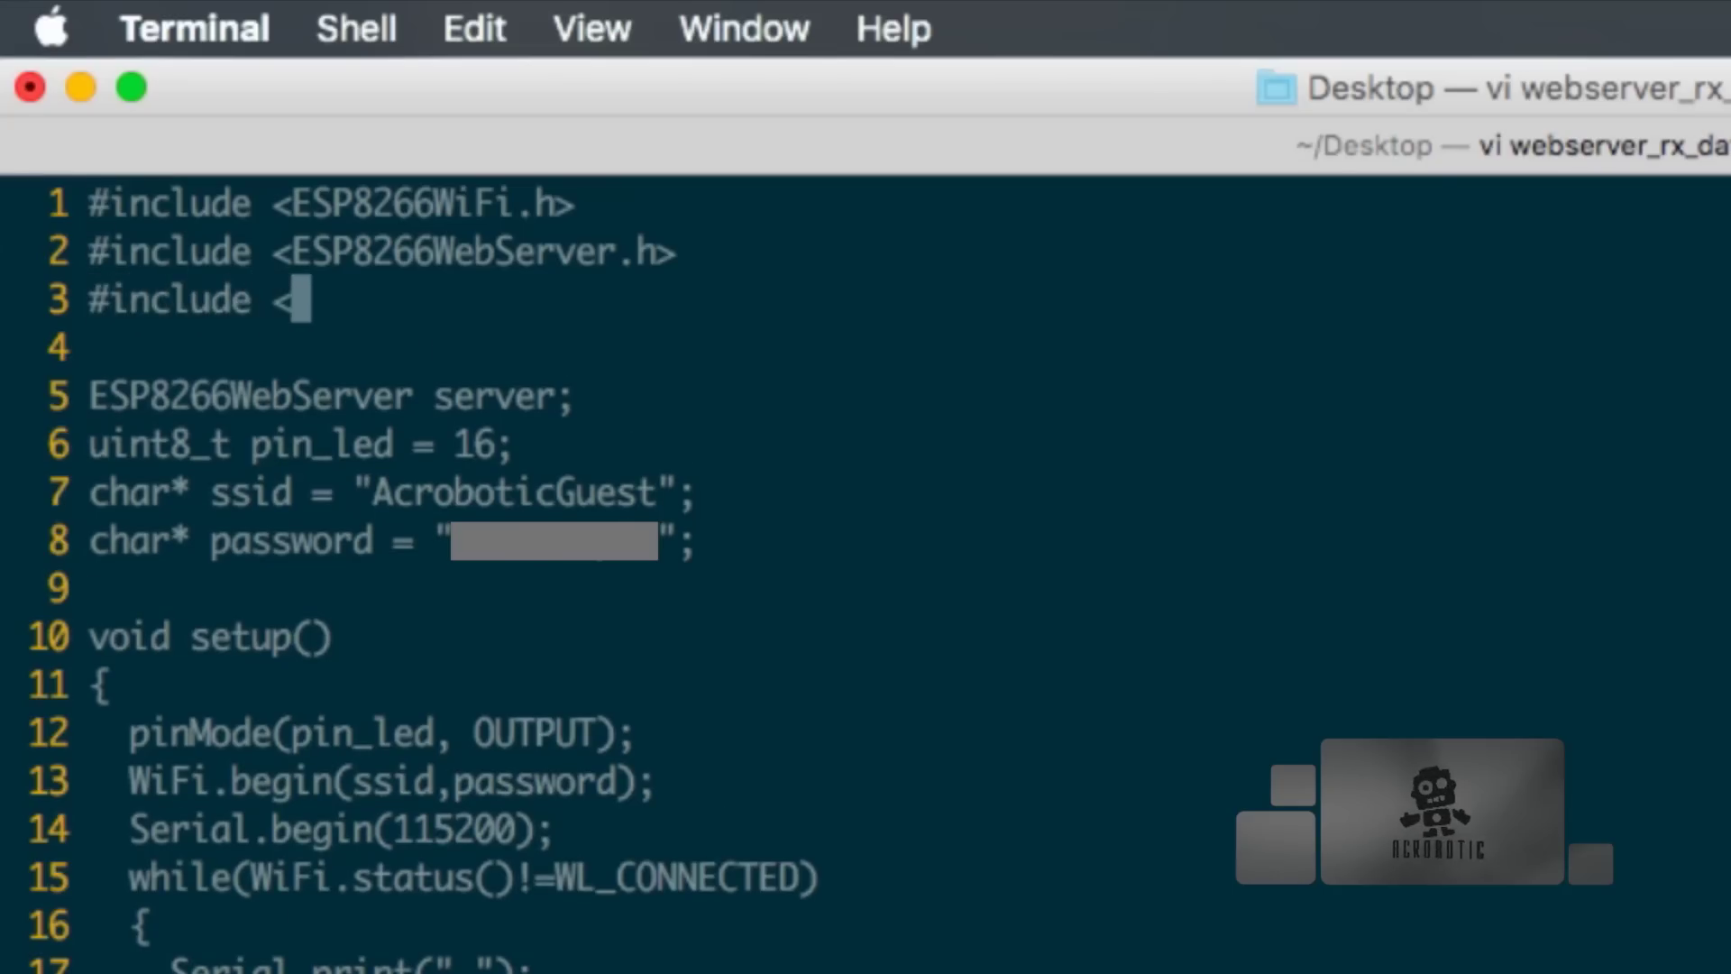
pyautogui.write('uit_NeoPixel.h>')
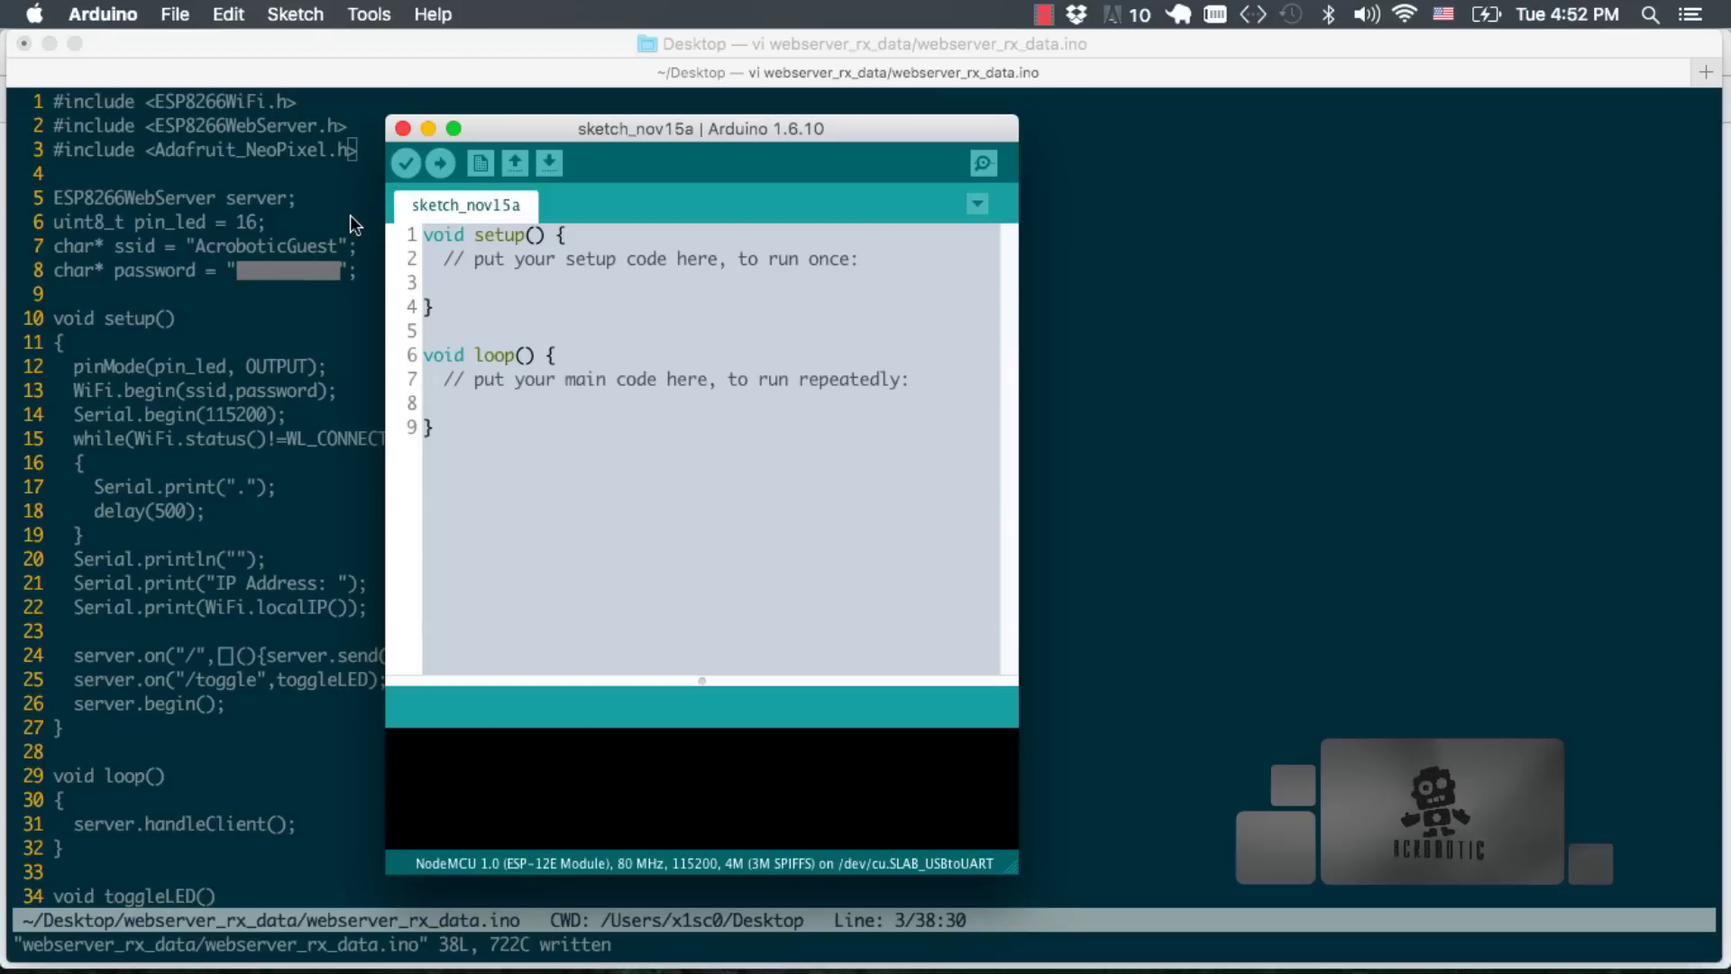
# Search the Library Manager for 'adafruit neopixel', install version 1.0.6, and close it
pyautogui.click(288, 19)
pyautogui.moveTo(344, 180)
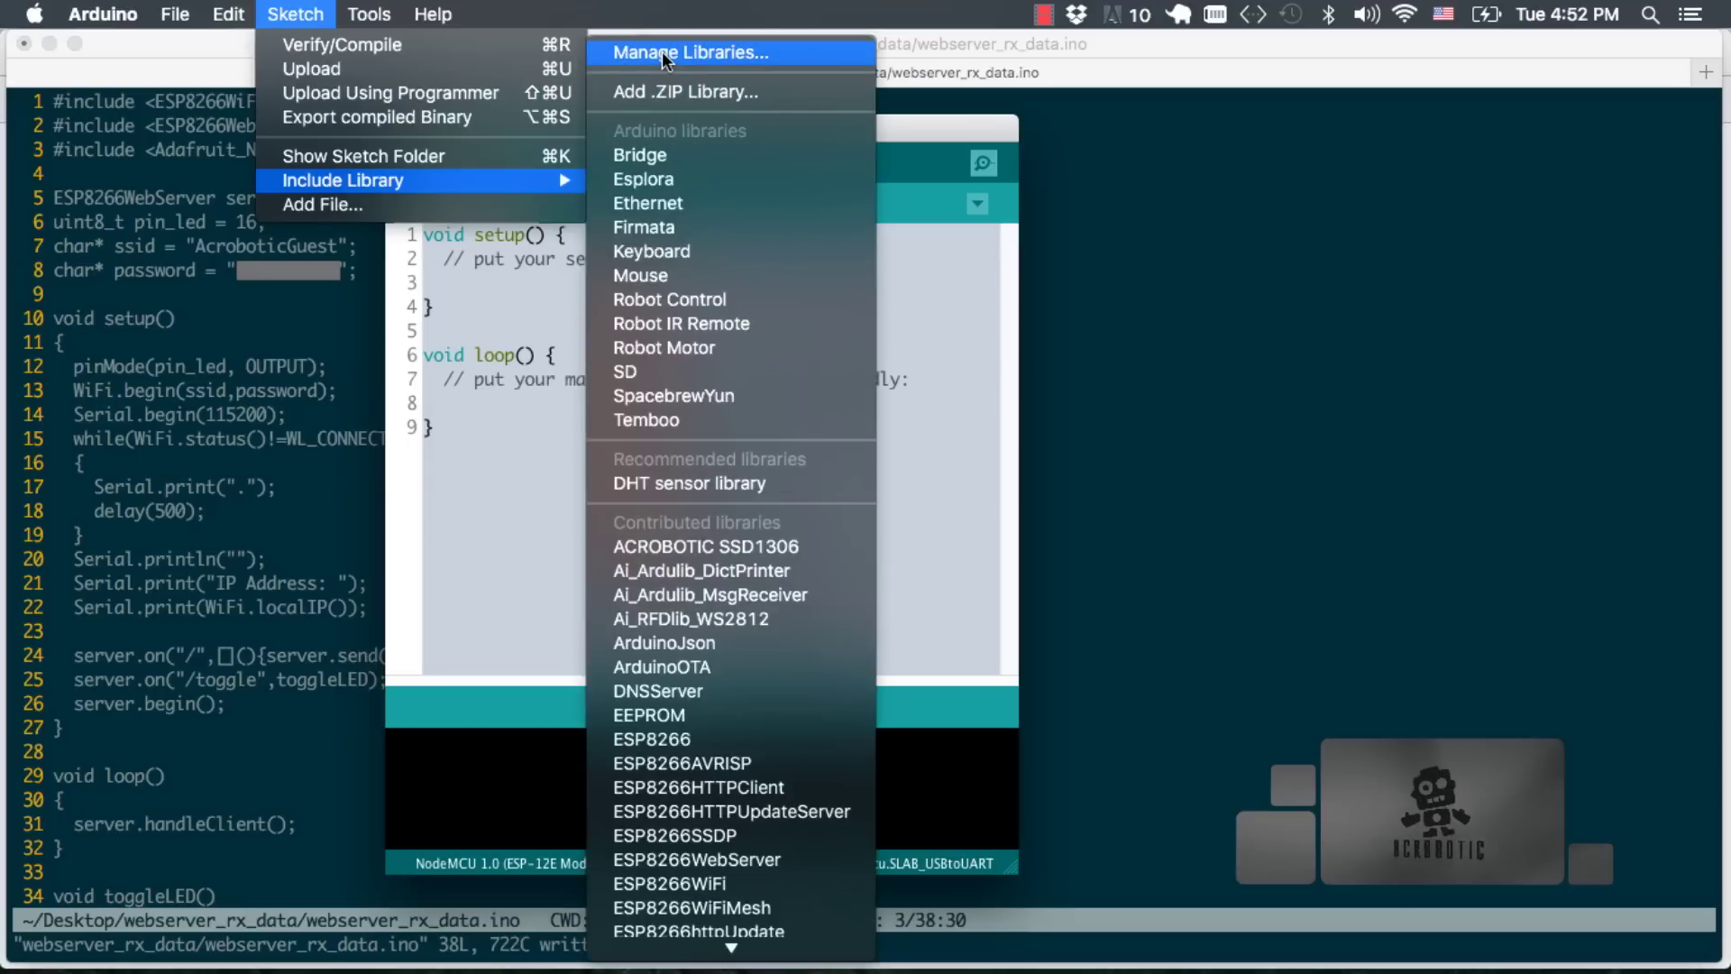
pyautogui.click(662, 52)
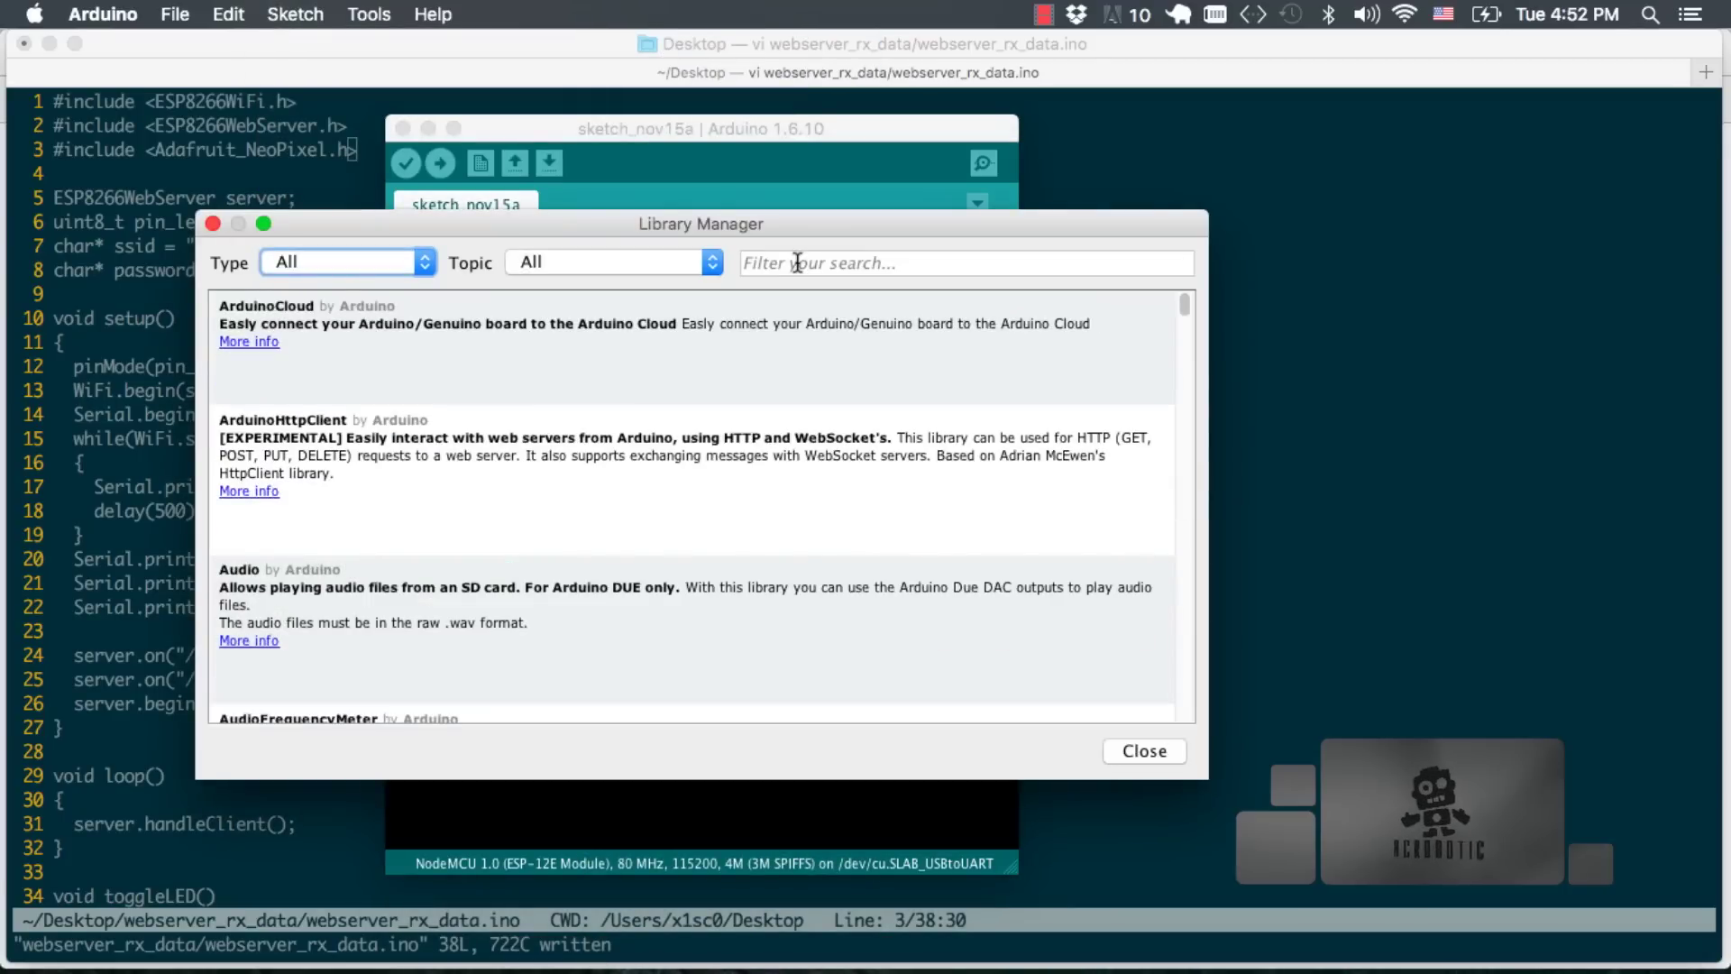
pyautogui.click(797, 263)
pyautogui.write('da')
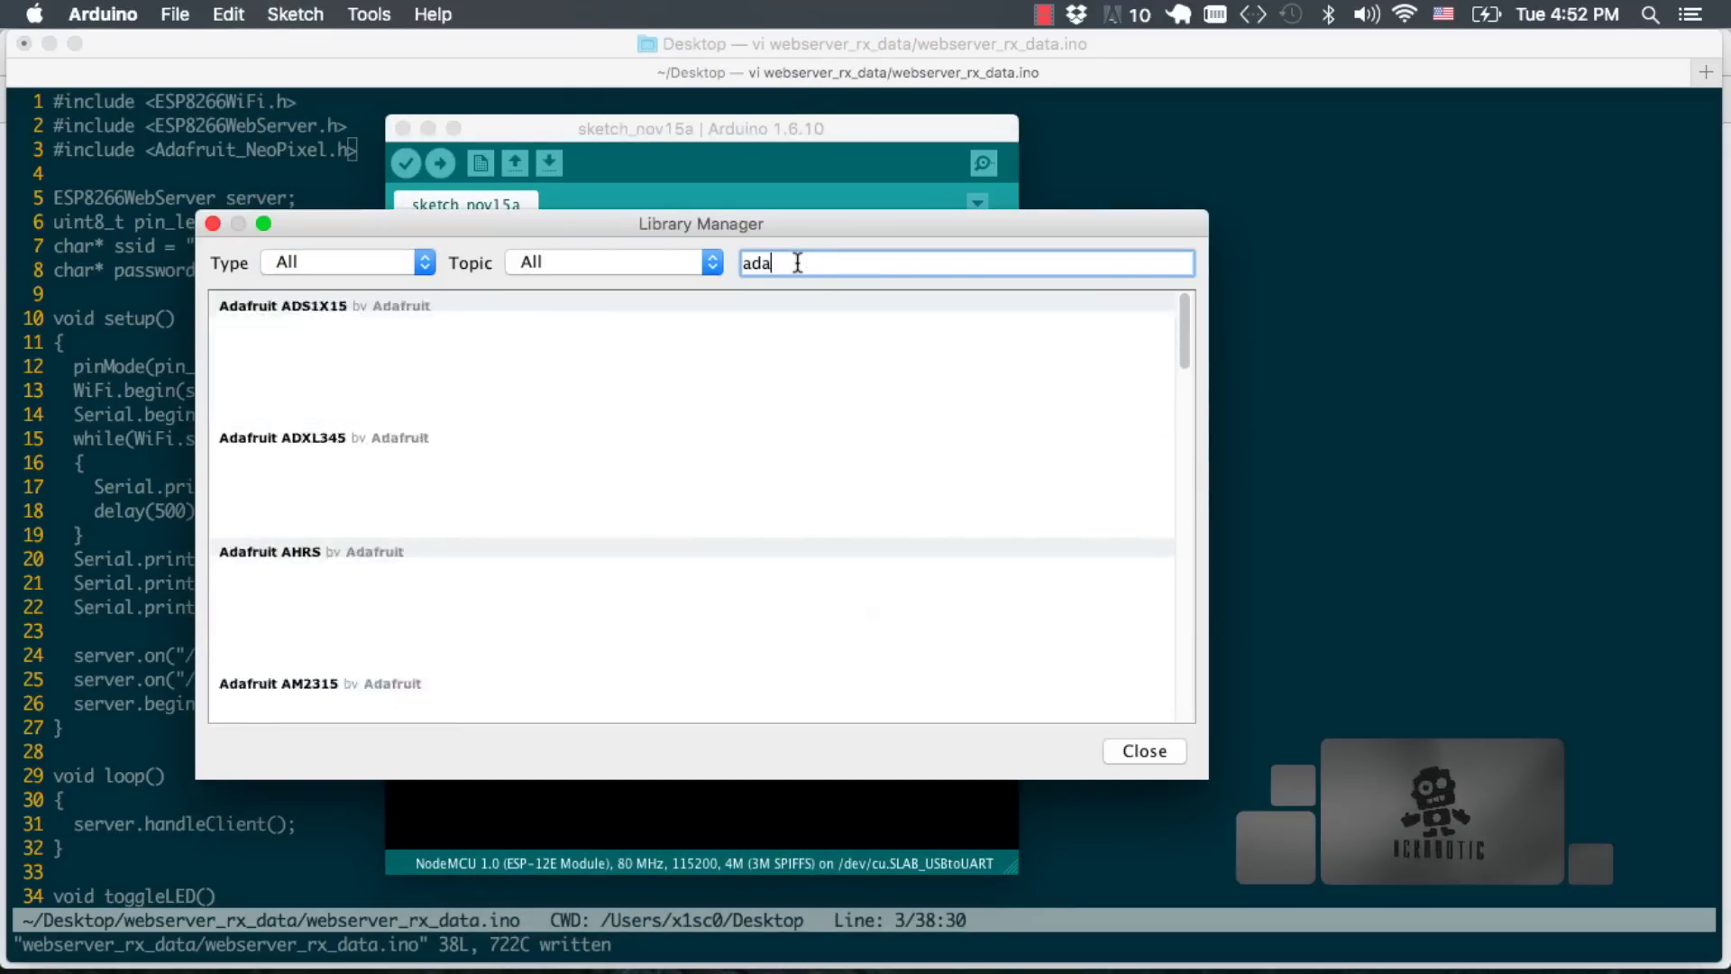
pyautogui.write('fruit neopi')
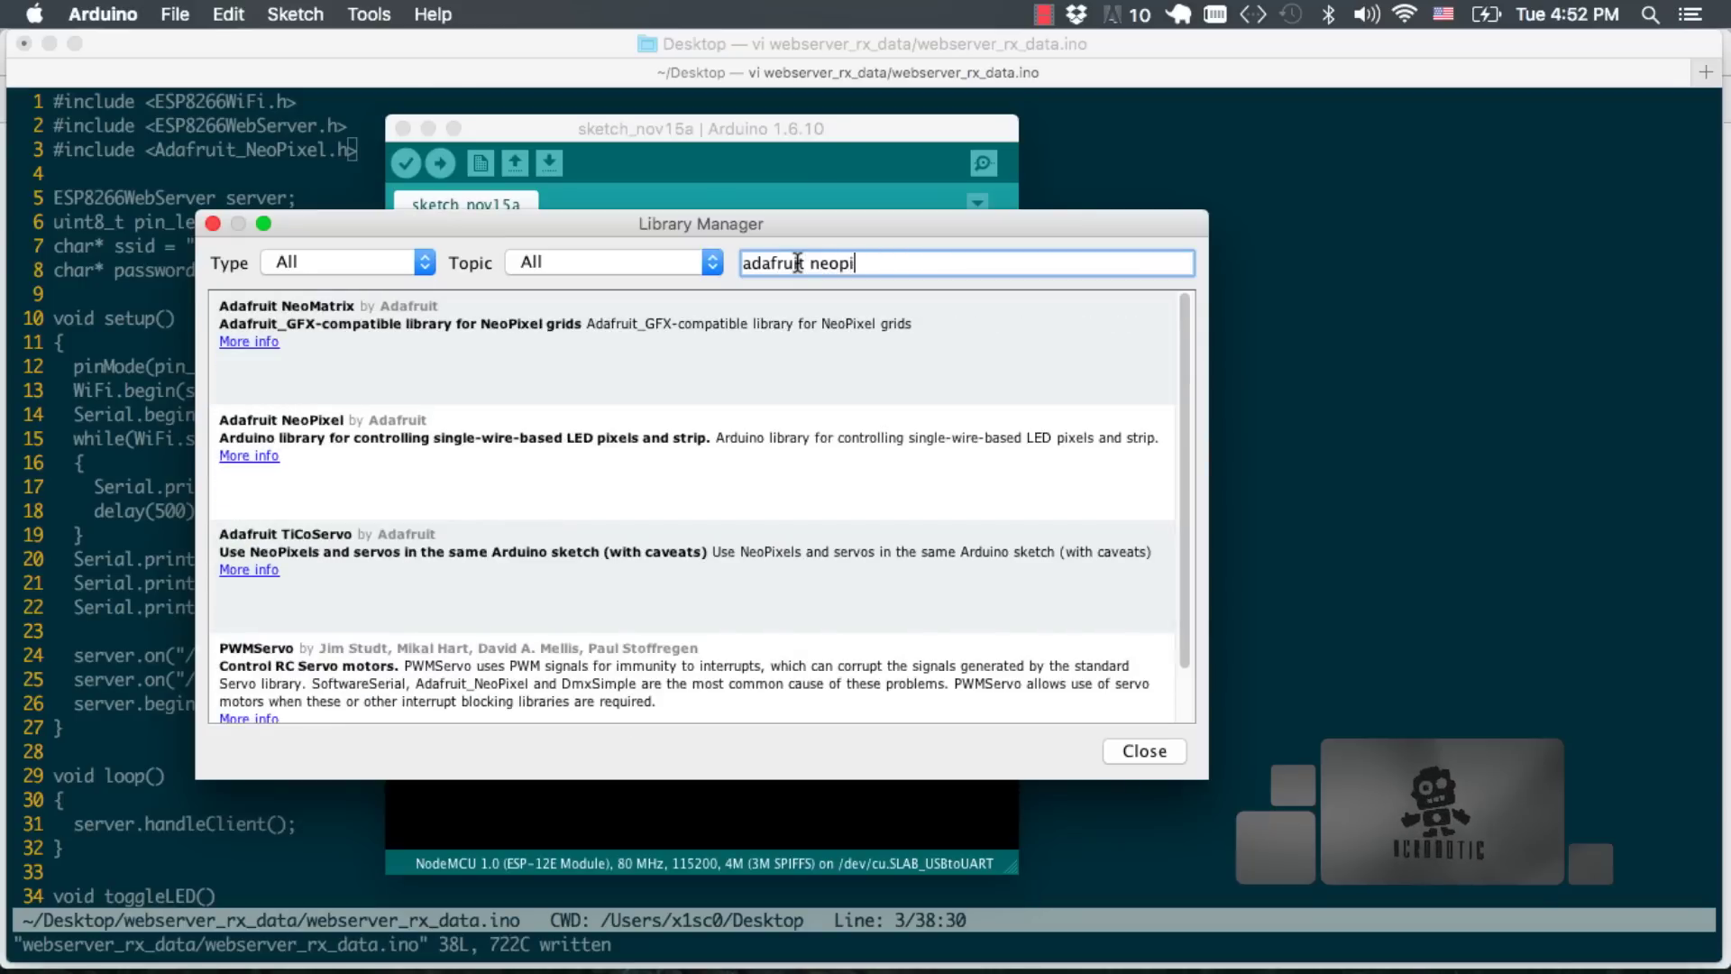
pyautogui.write('xel')
pyautogui.click(661, 434)
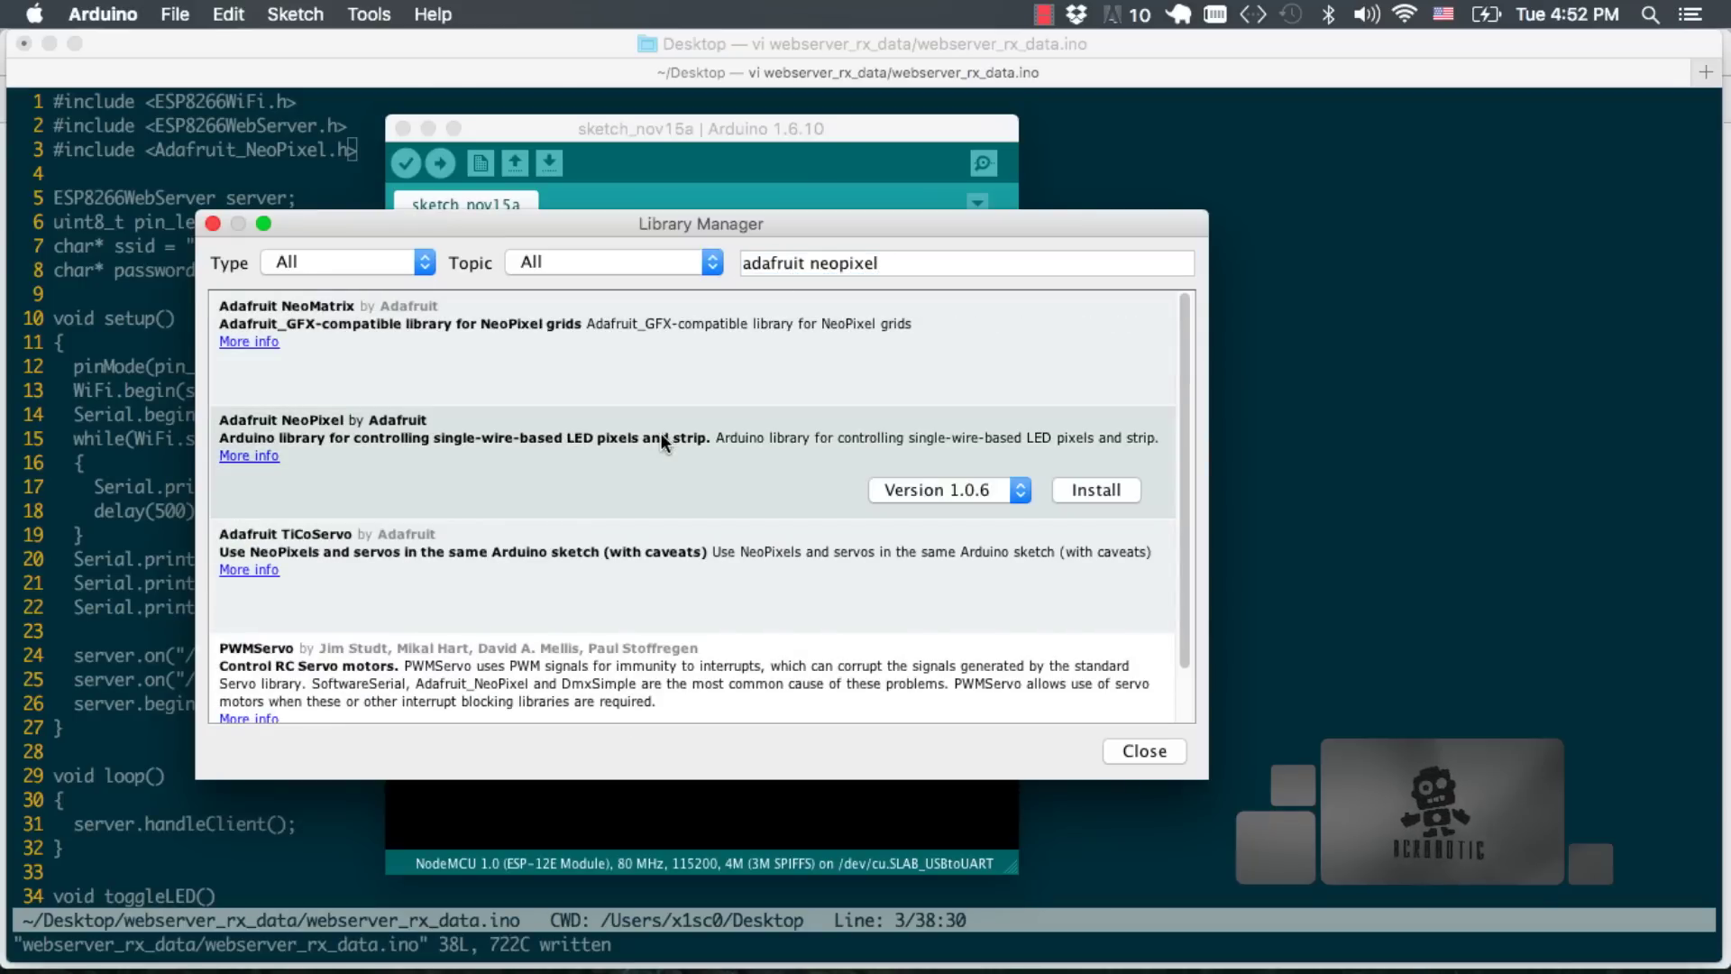
pyautogui.click(1088, 490)
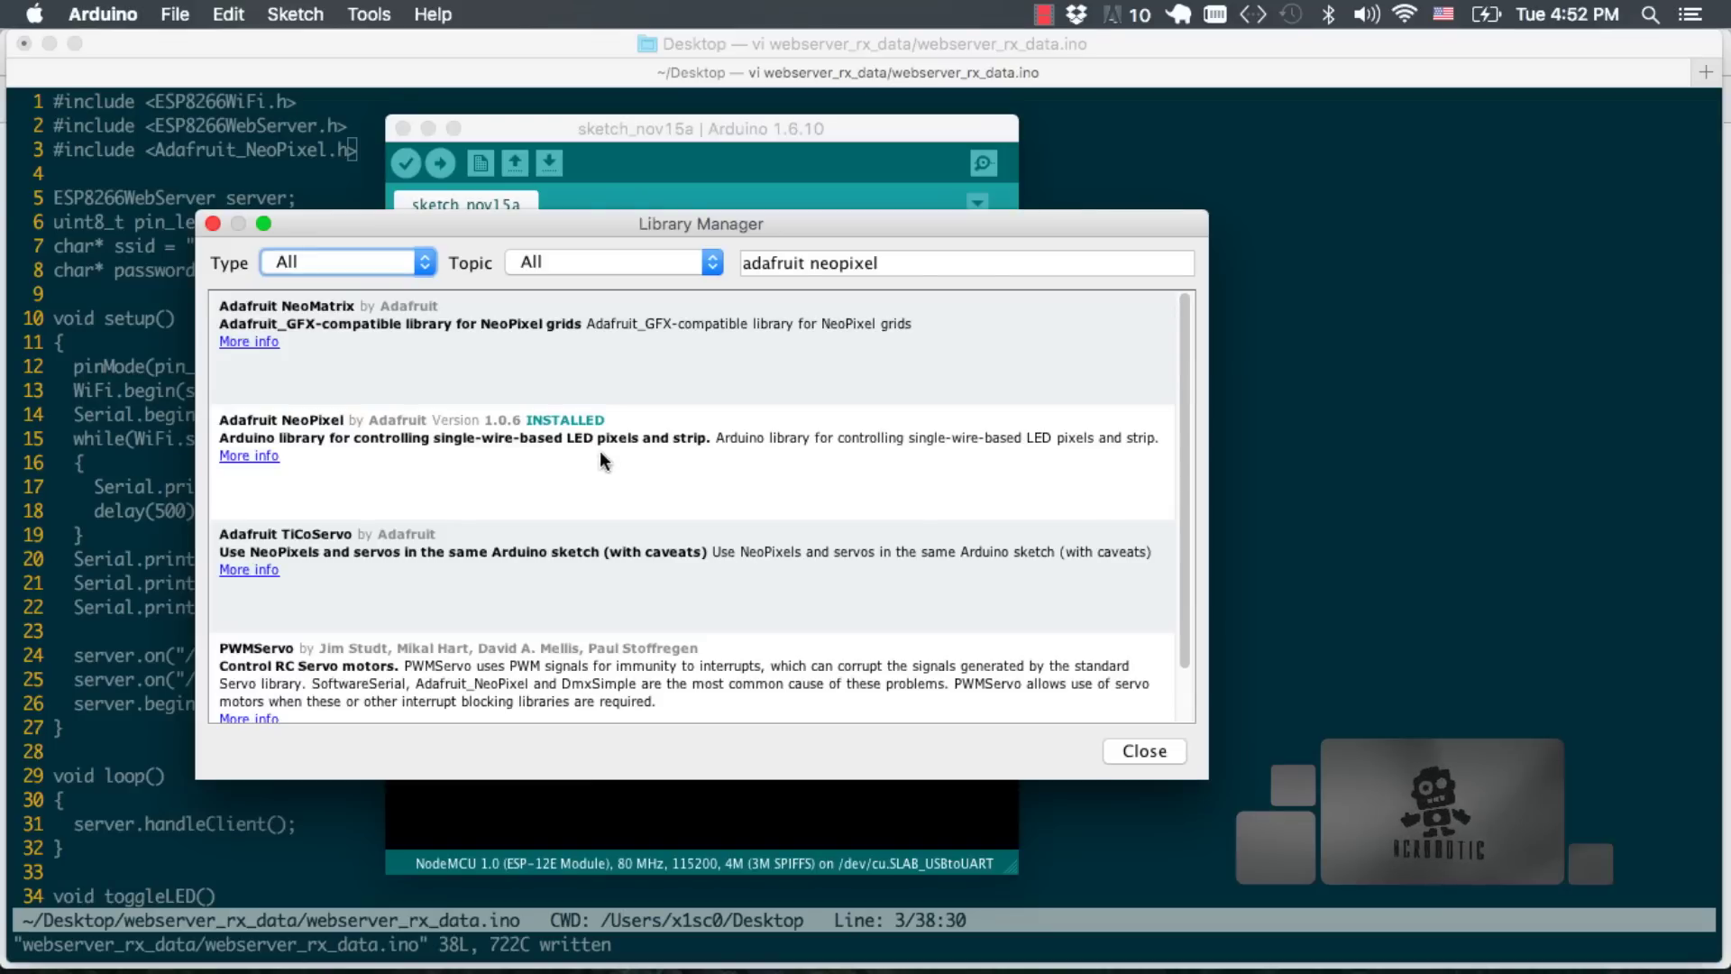
pyautogui.click(565, 418)
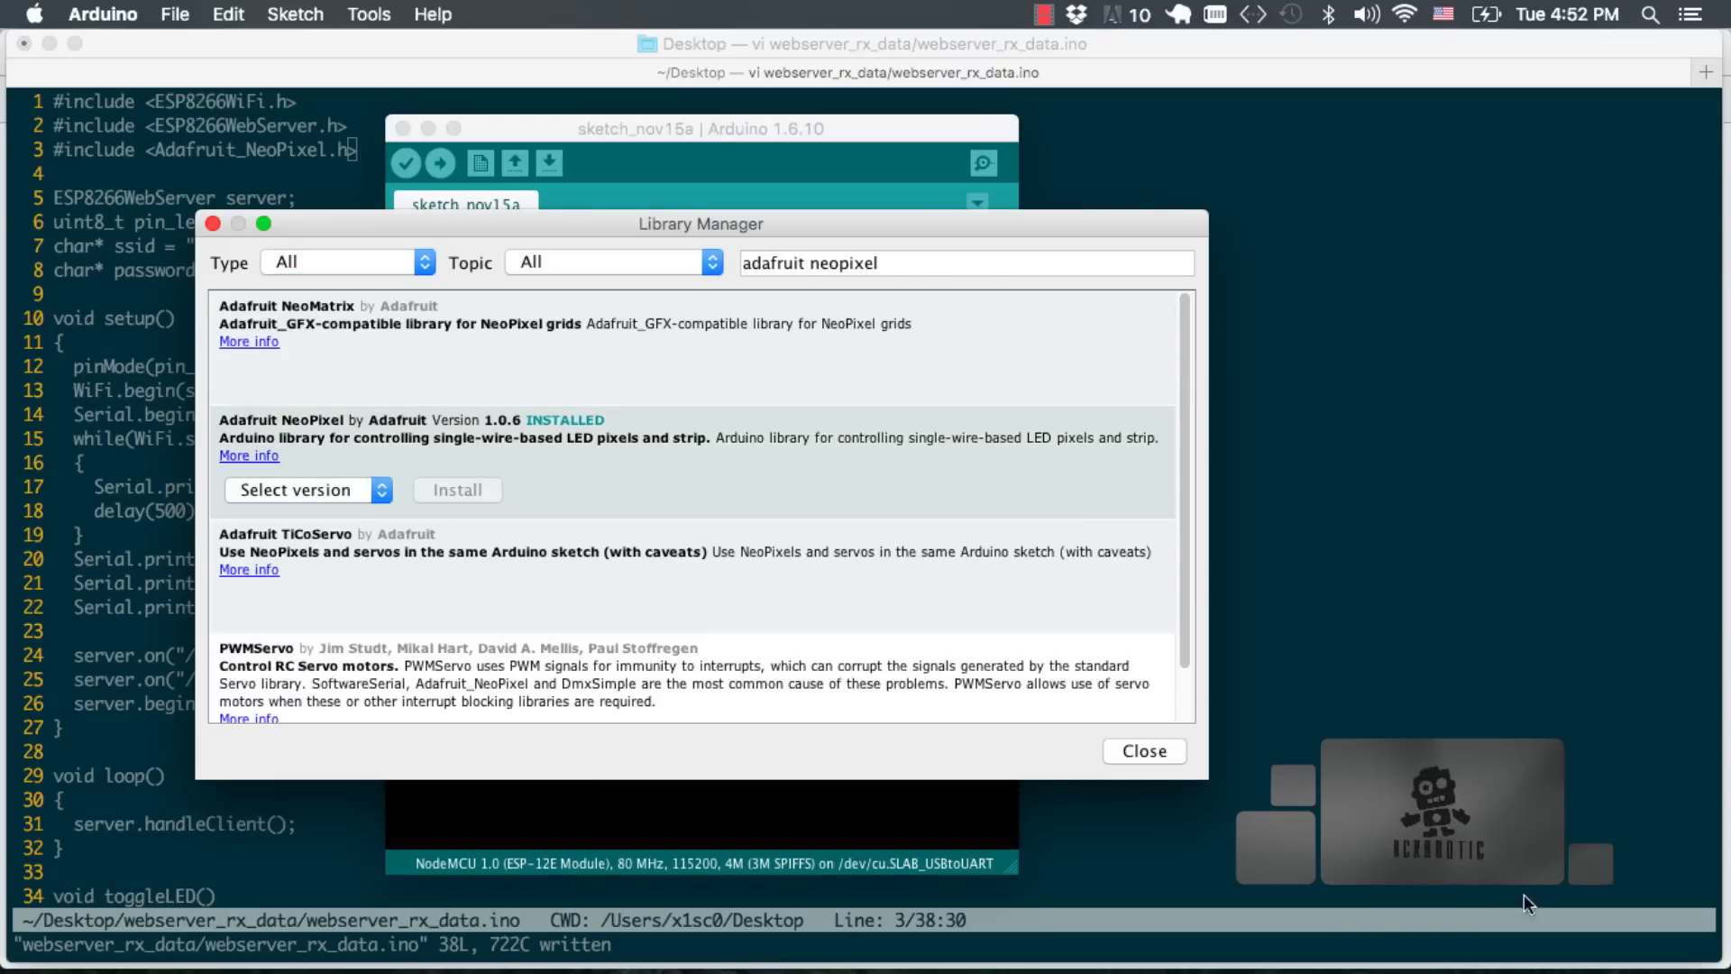
pyautogui.click(1122, 755)
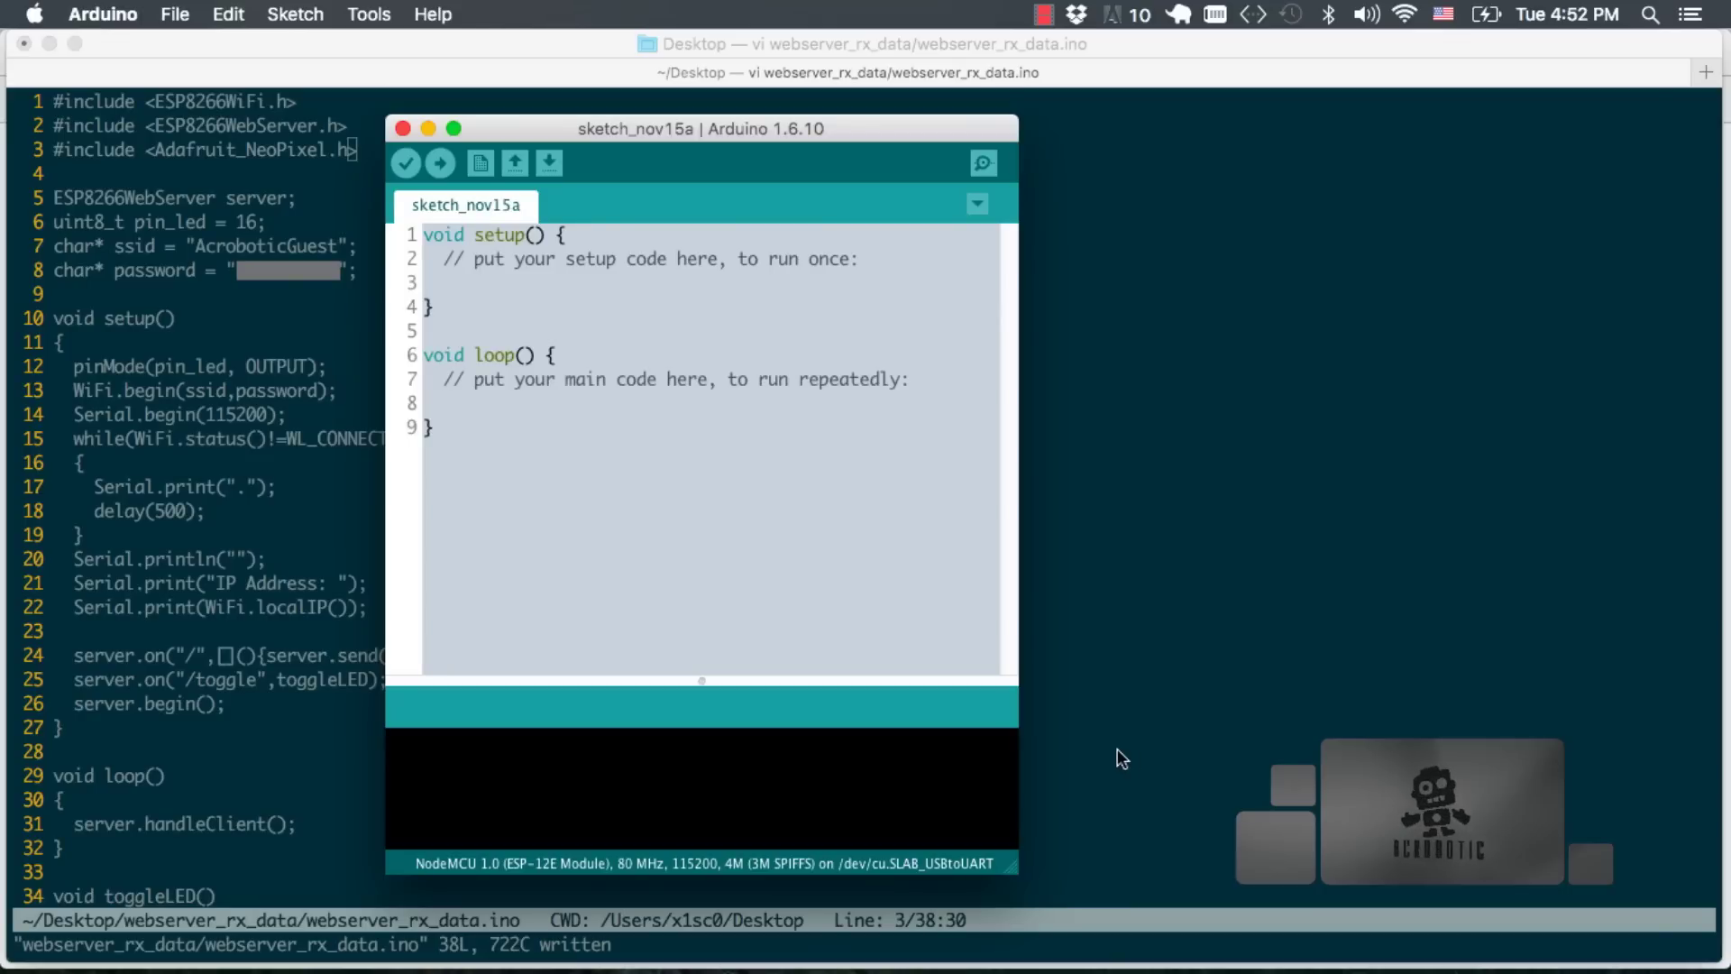
# Open webserver_rx_data/webserver_rx_data.ino in Arduino IDE from a new Terminal tab and verify it
pyautogui.click(203, 581)
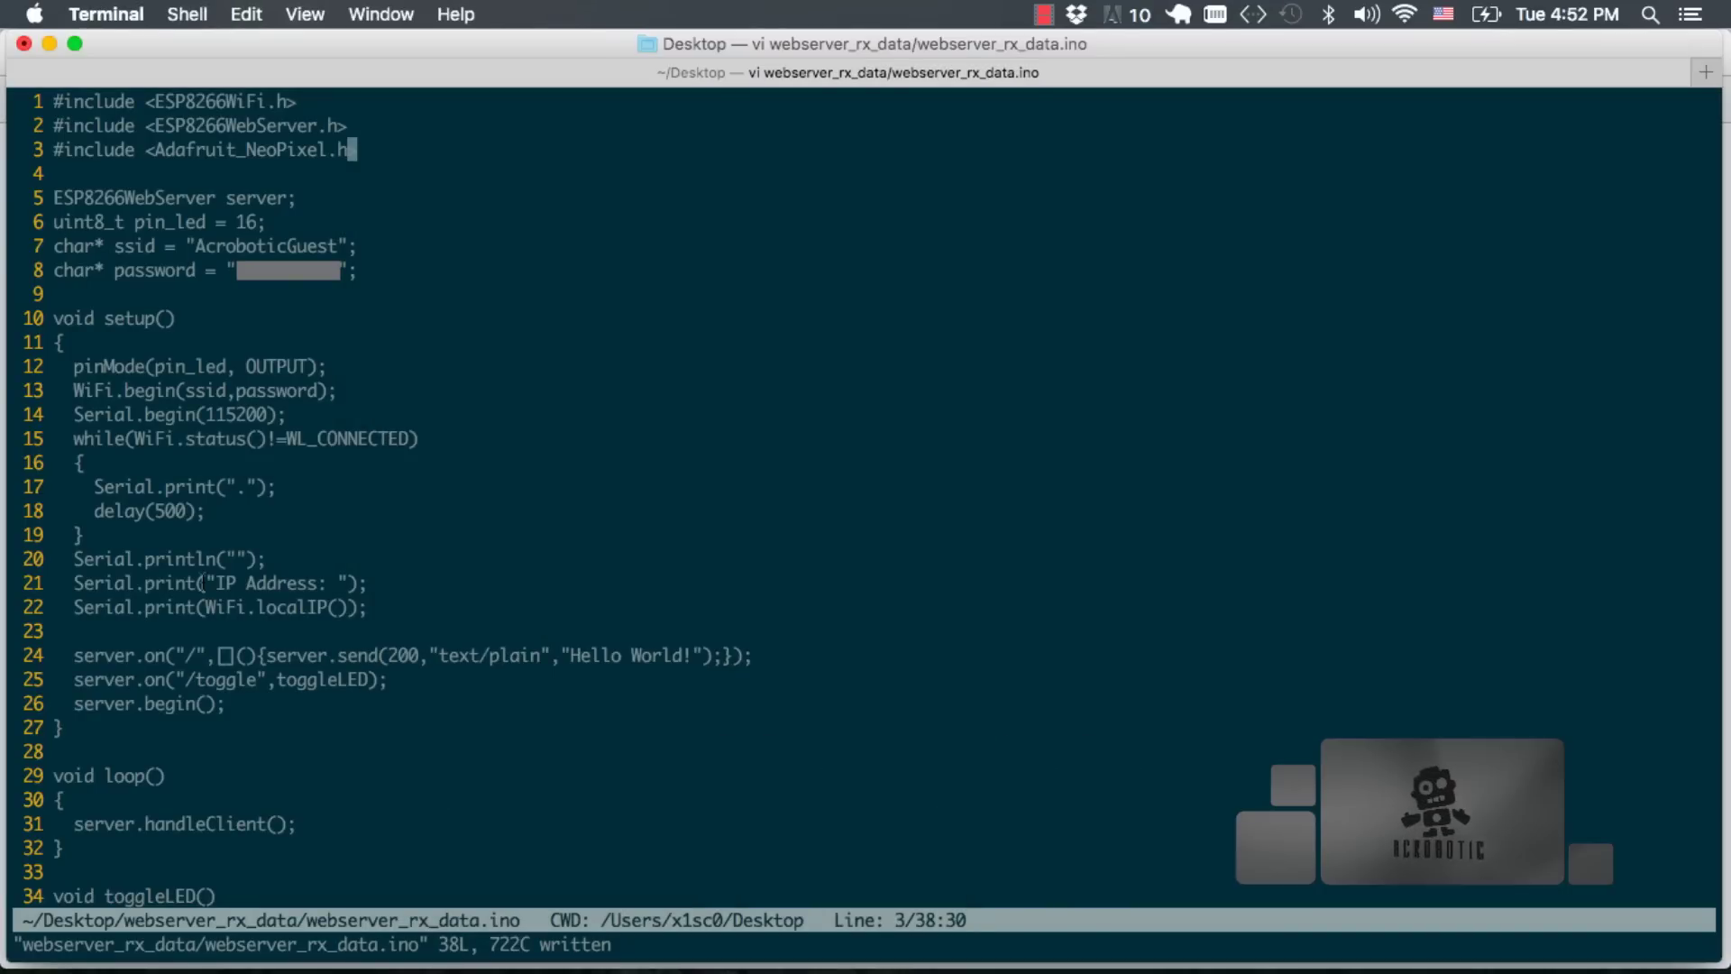
pyautogui.press('super+t')
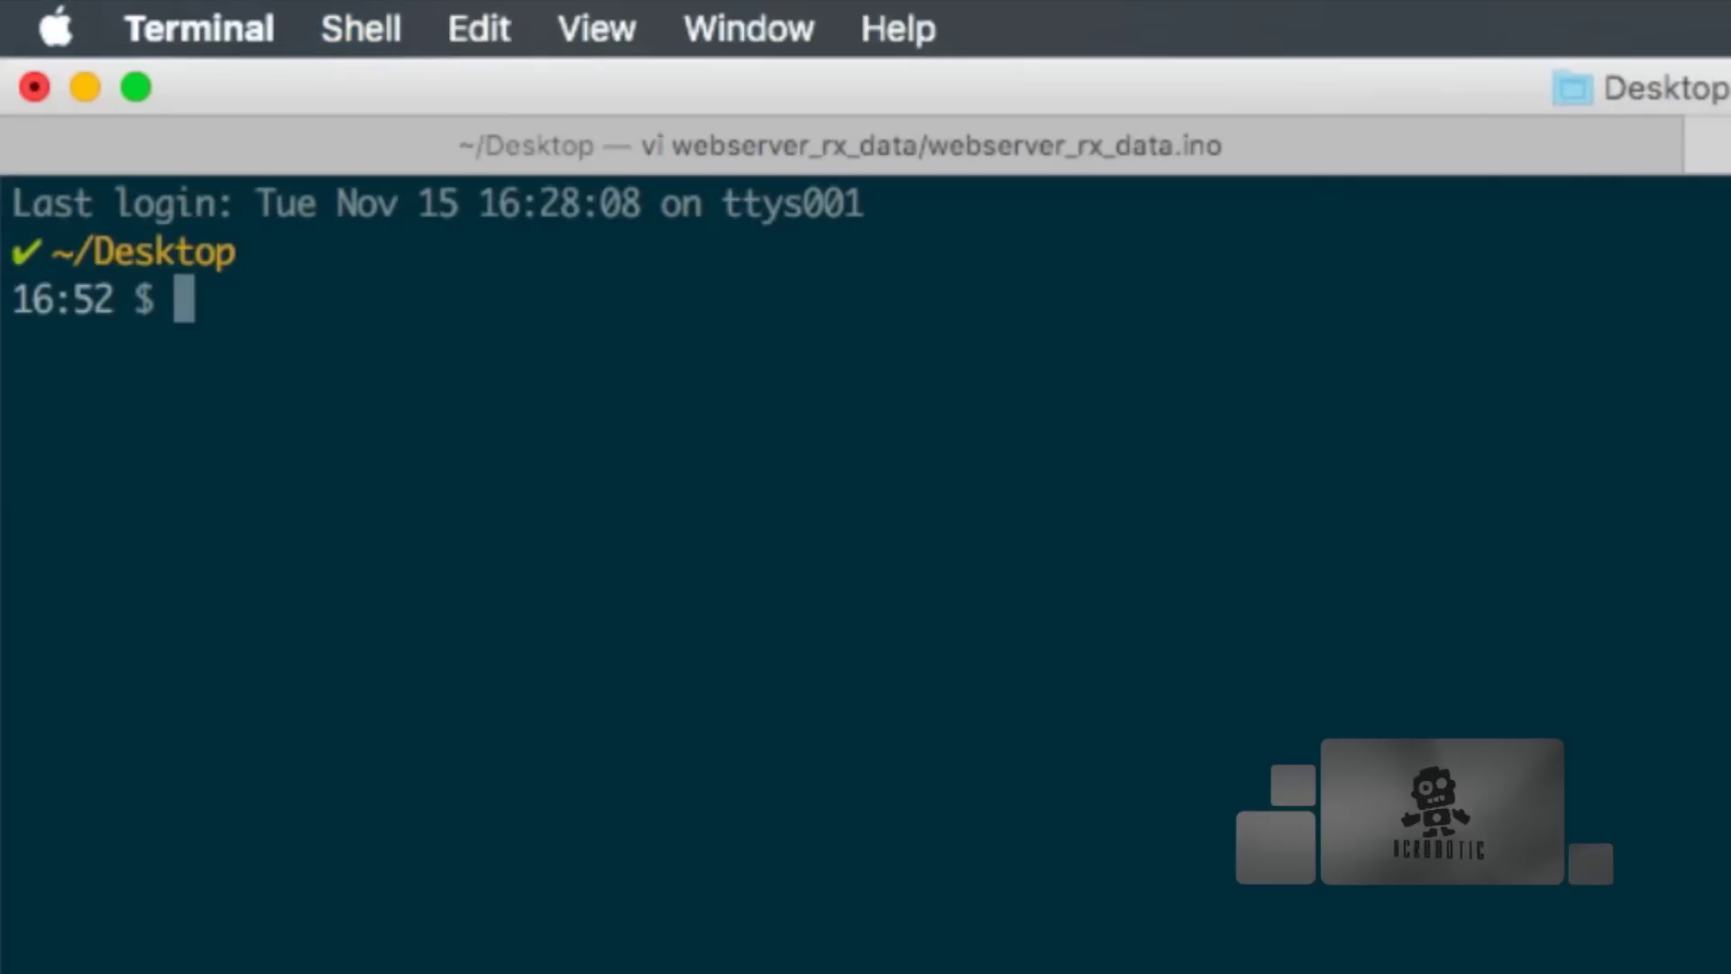
pyautogui.write('open ')
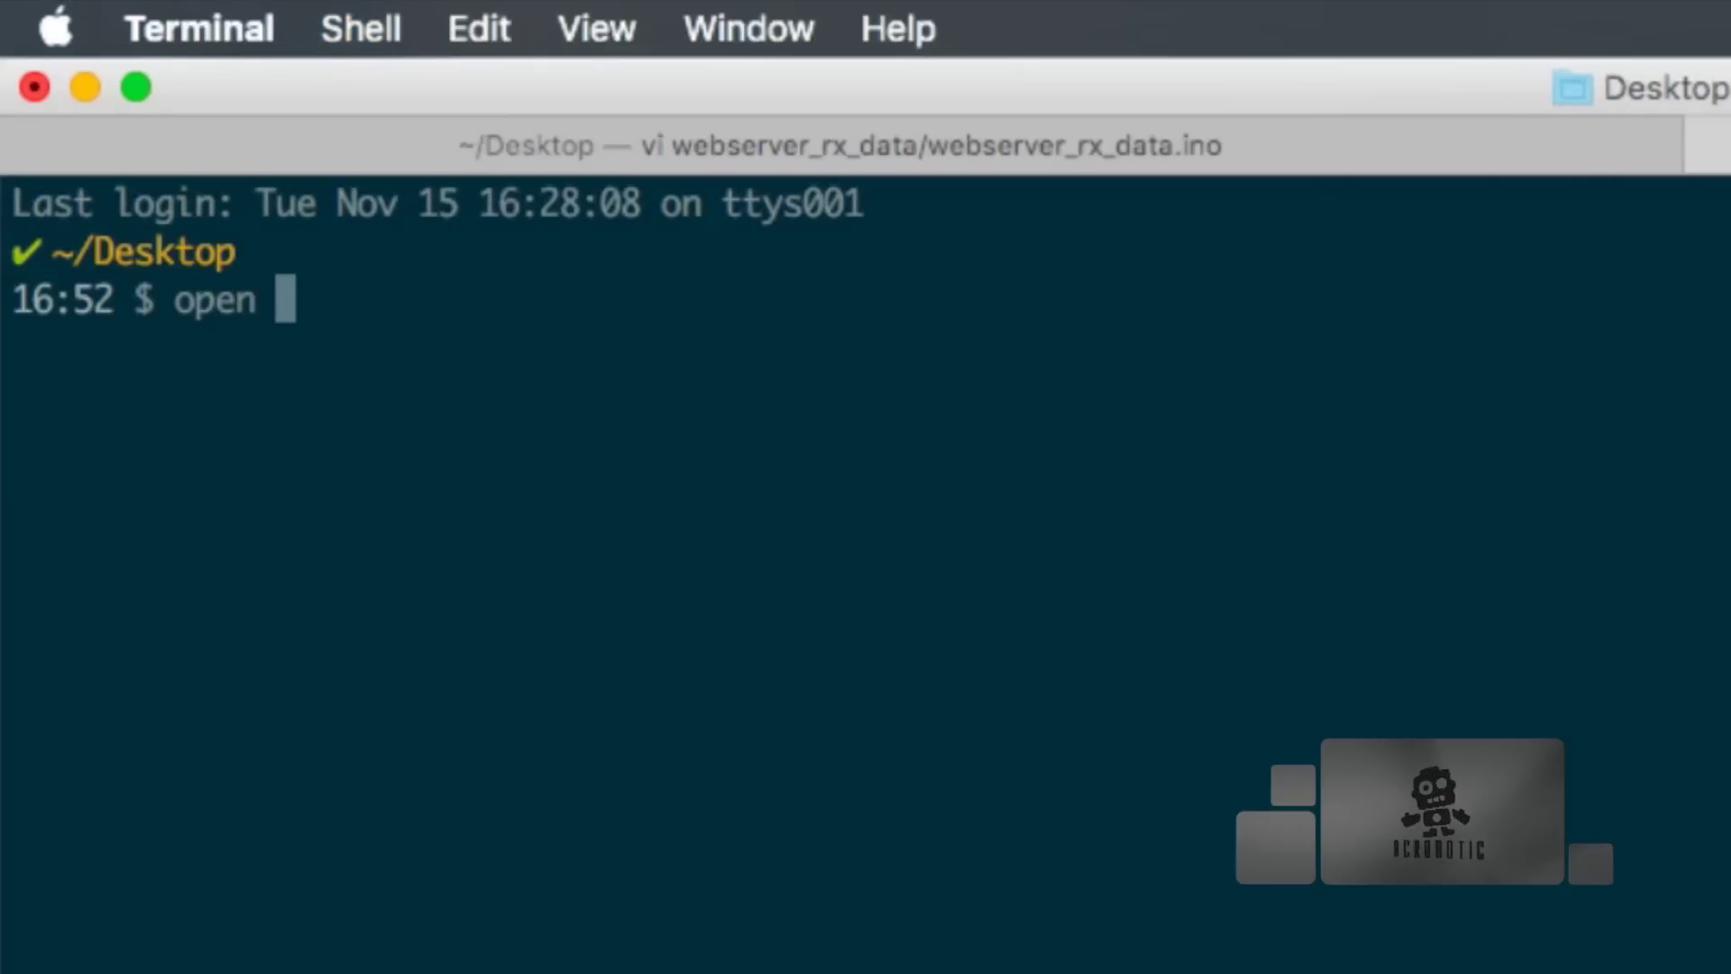
pyautogui.write('webserver_rx_data/webserver_rx_data.ino')
pyautogui.press('Return')
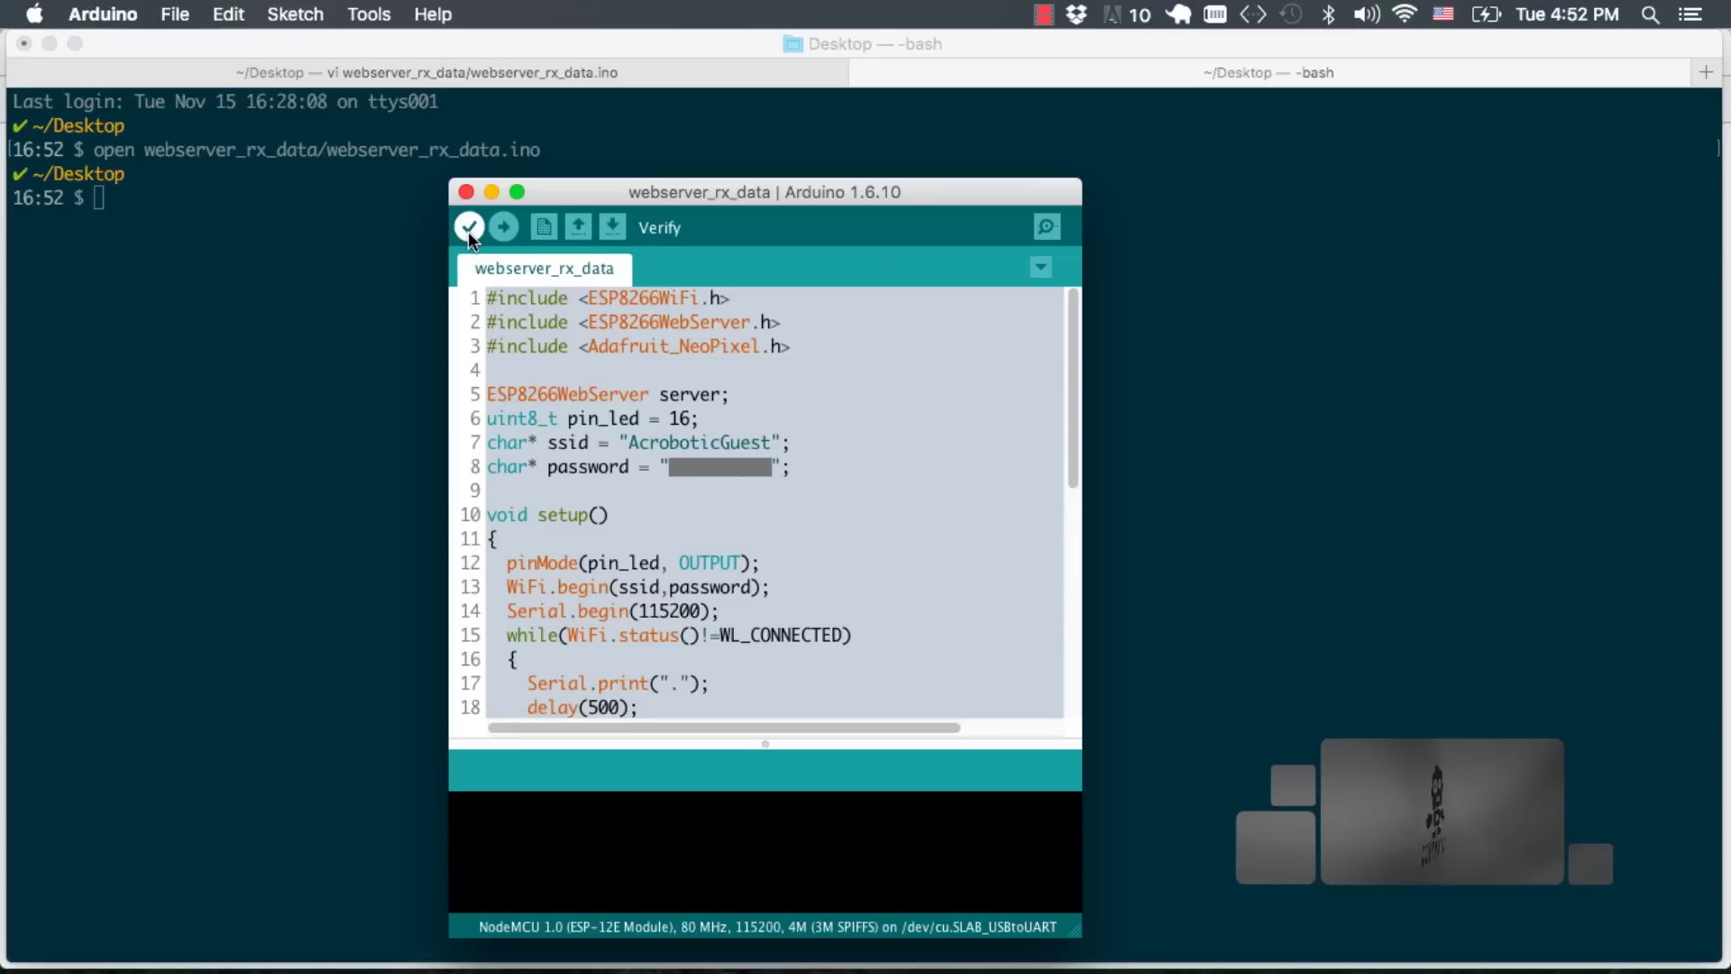
pyautogui.click(467, 226)
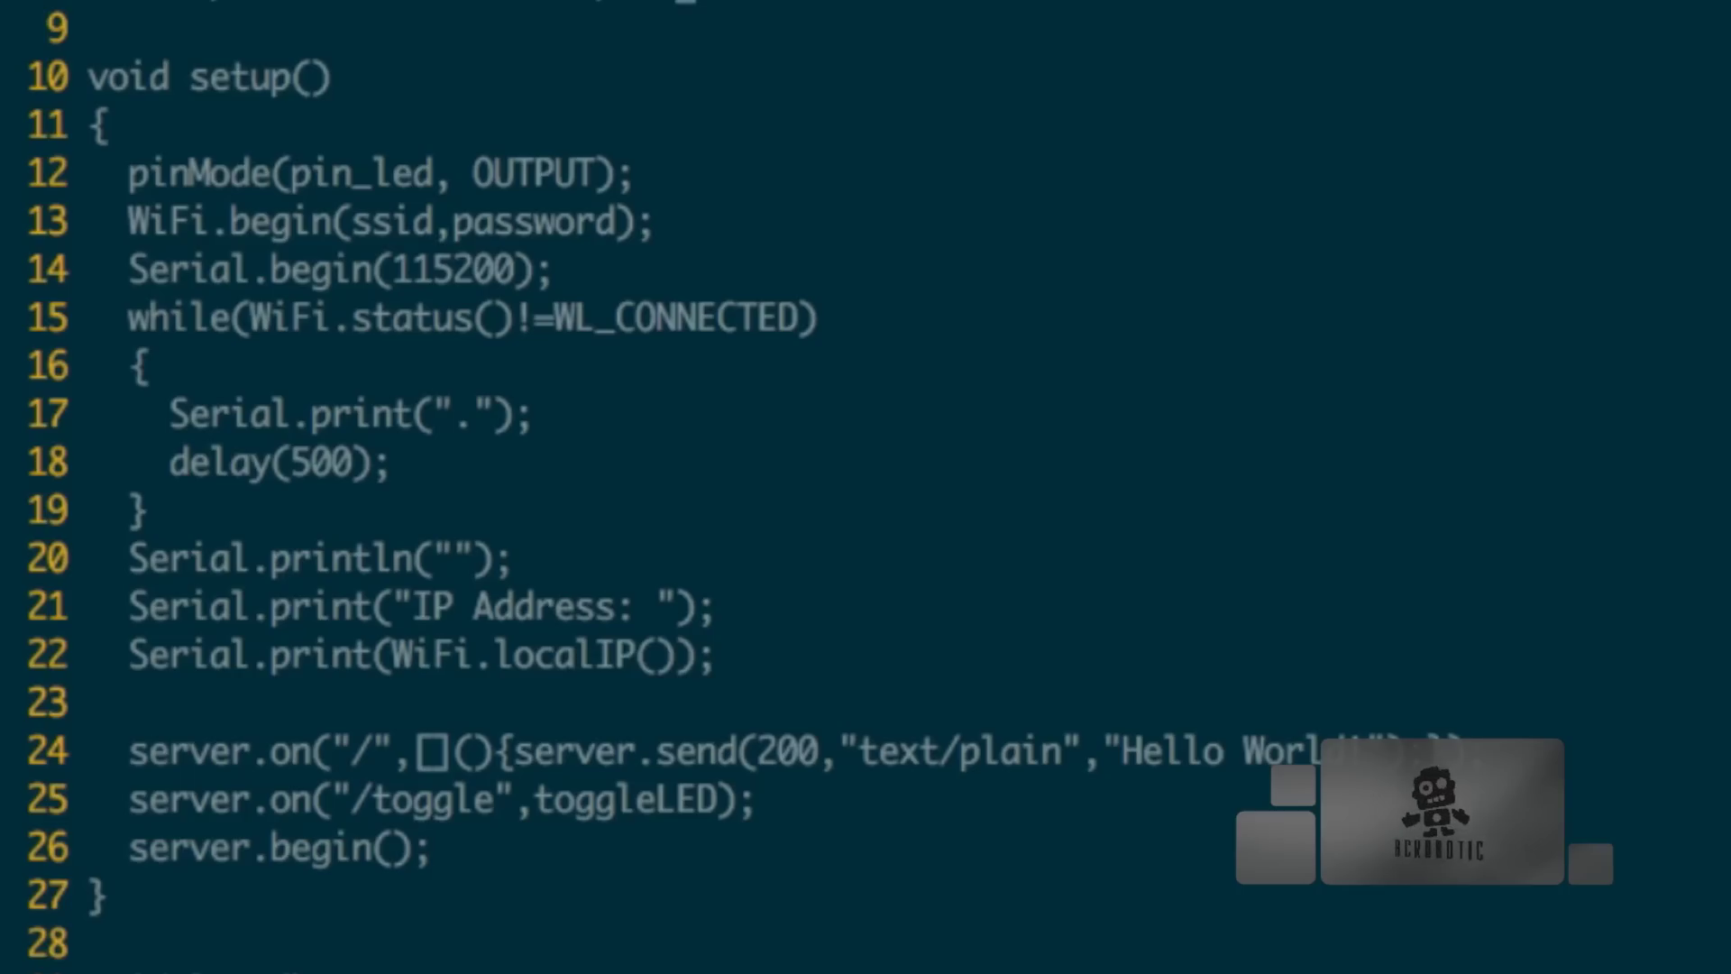
# Add the strip constructor (60 pixels, D1, NEO_GRB+NEO_KHZ800) plus strip.begin() and strip.show() in setup()
pyautogui.press('Return')
pyautogui.press('Return')
pyautogui.write('Adafruit_NeoPixel st')
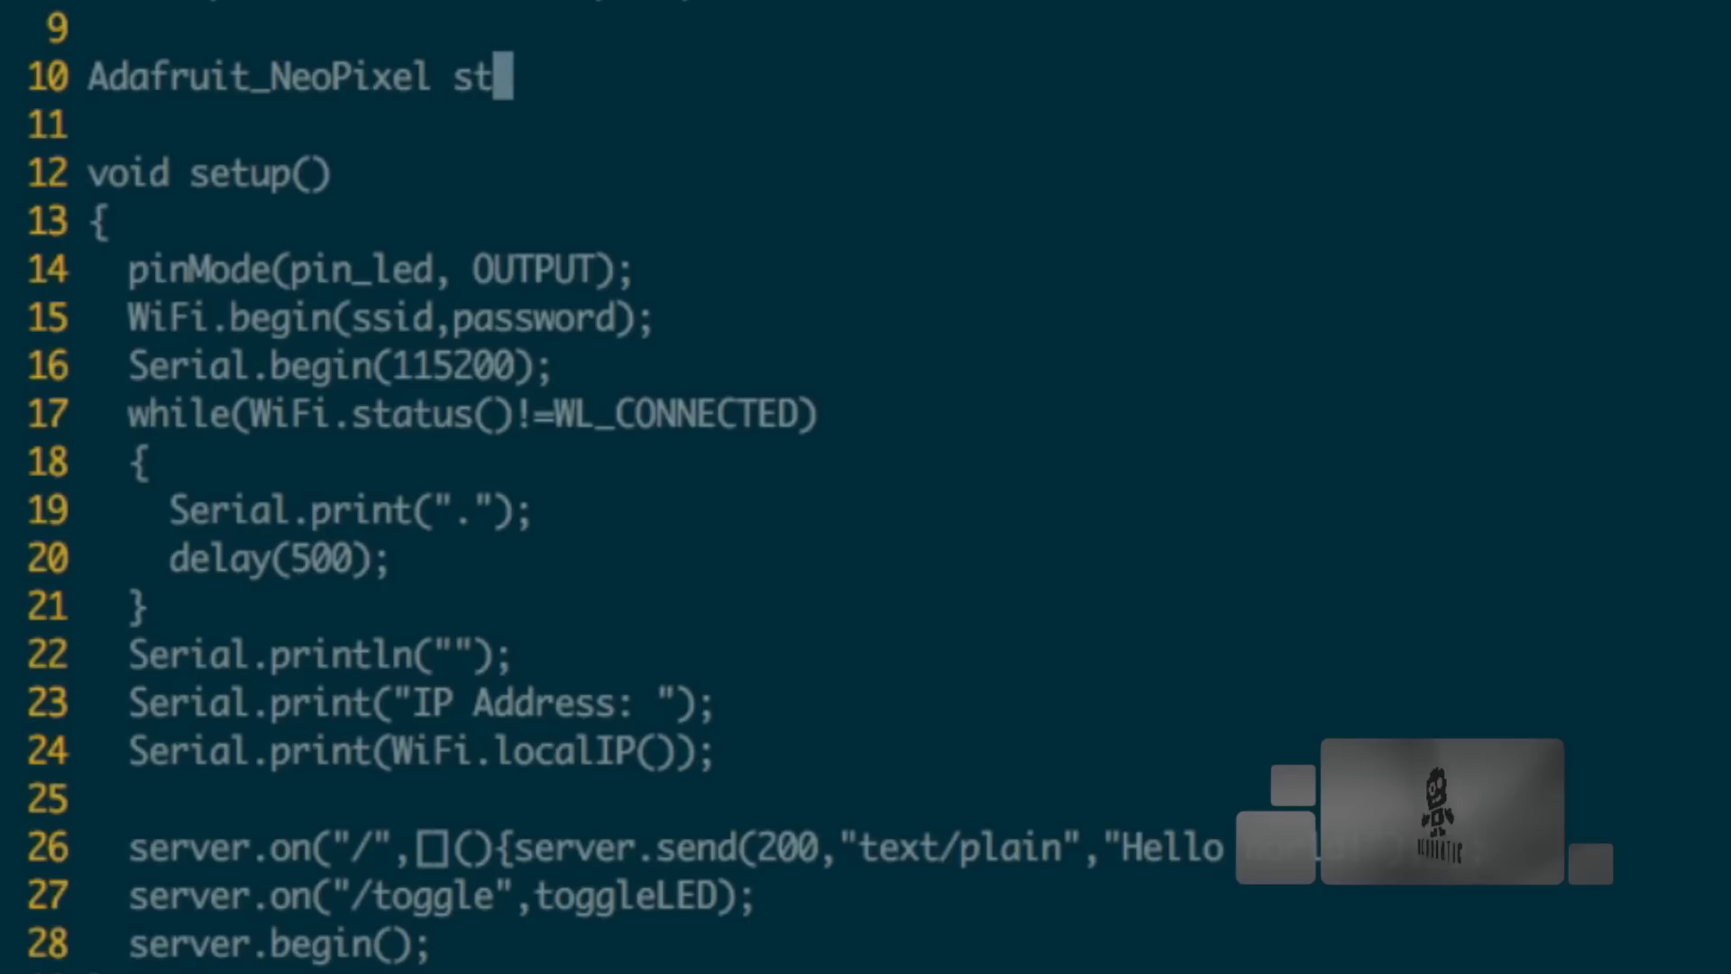
pyautogui.write('rip = Adafruit_NeoPix')
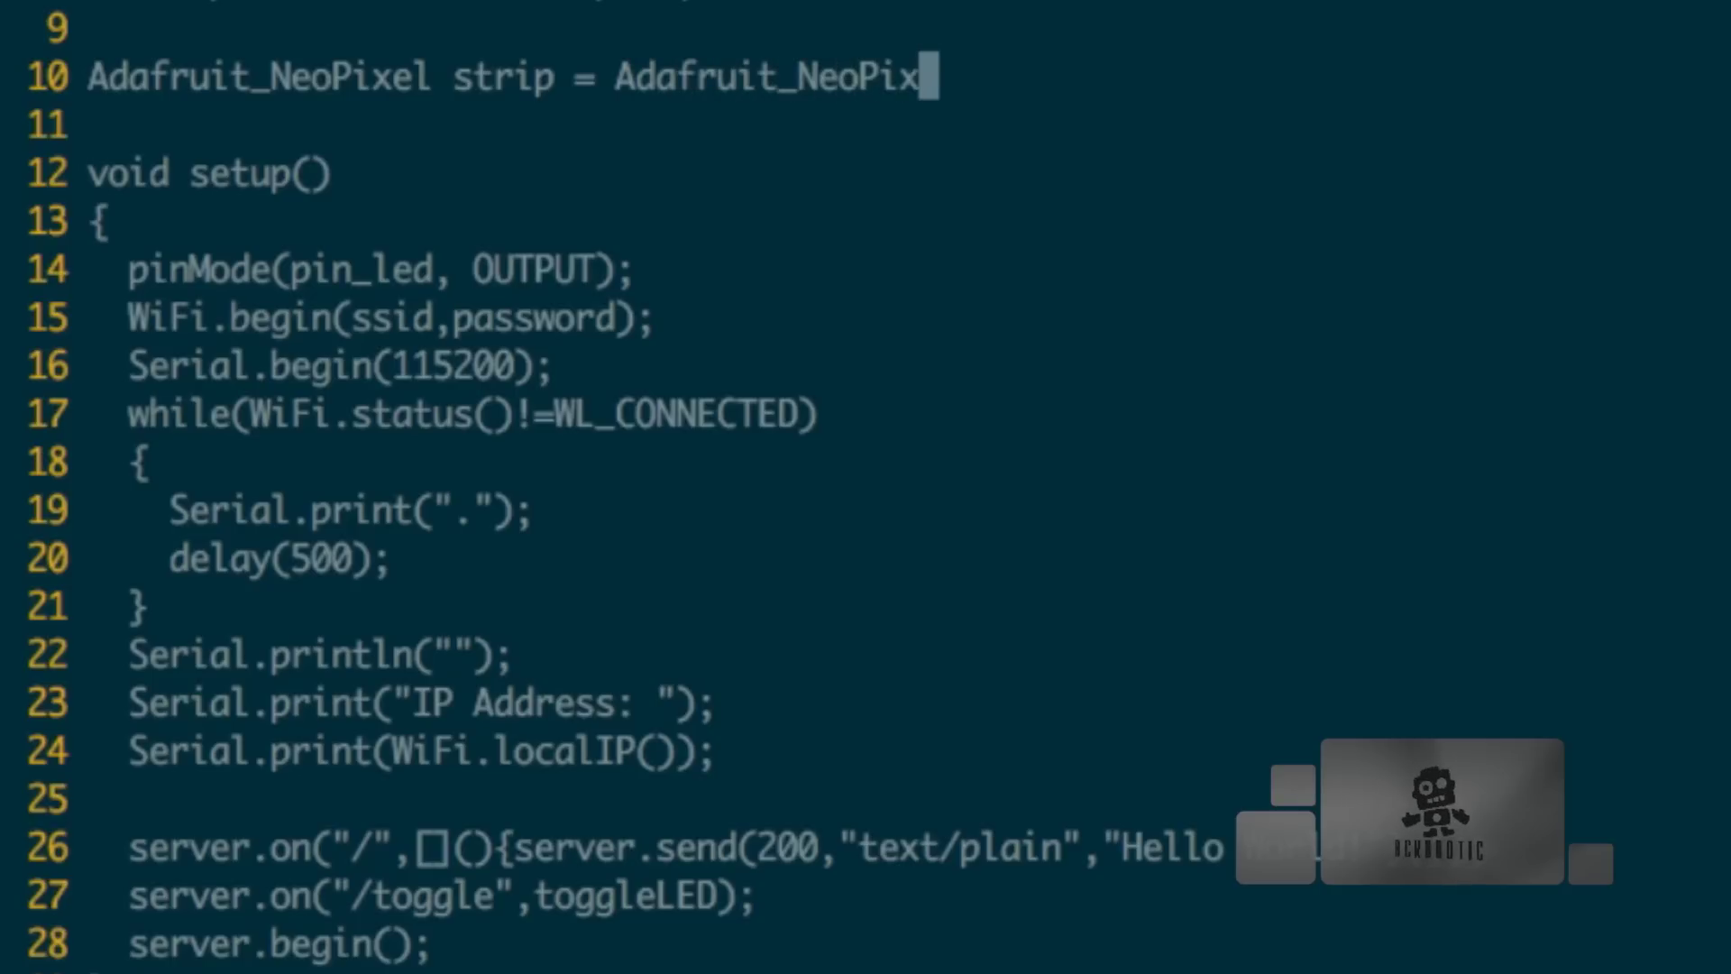
pyautogui.write('();')
pyautogui.press('Left')
pyautogui.press('Left')
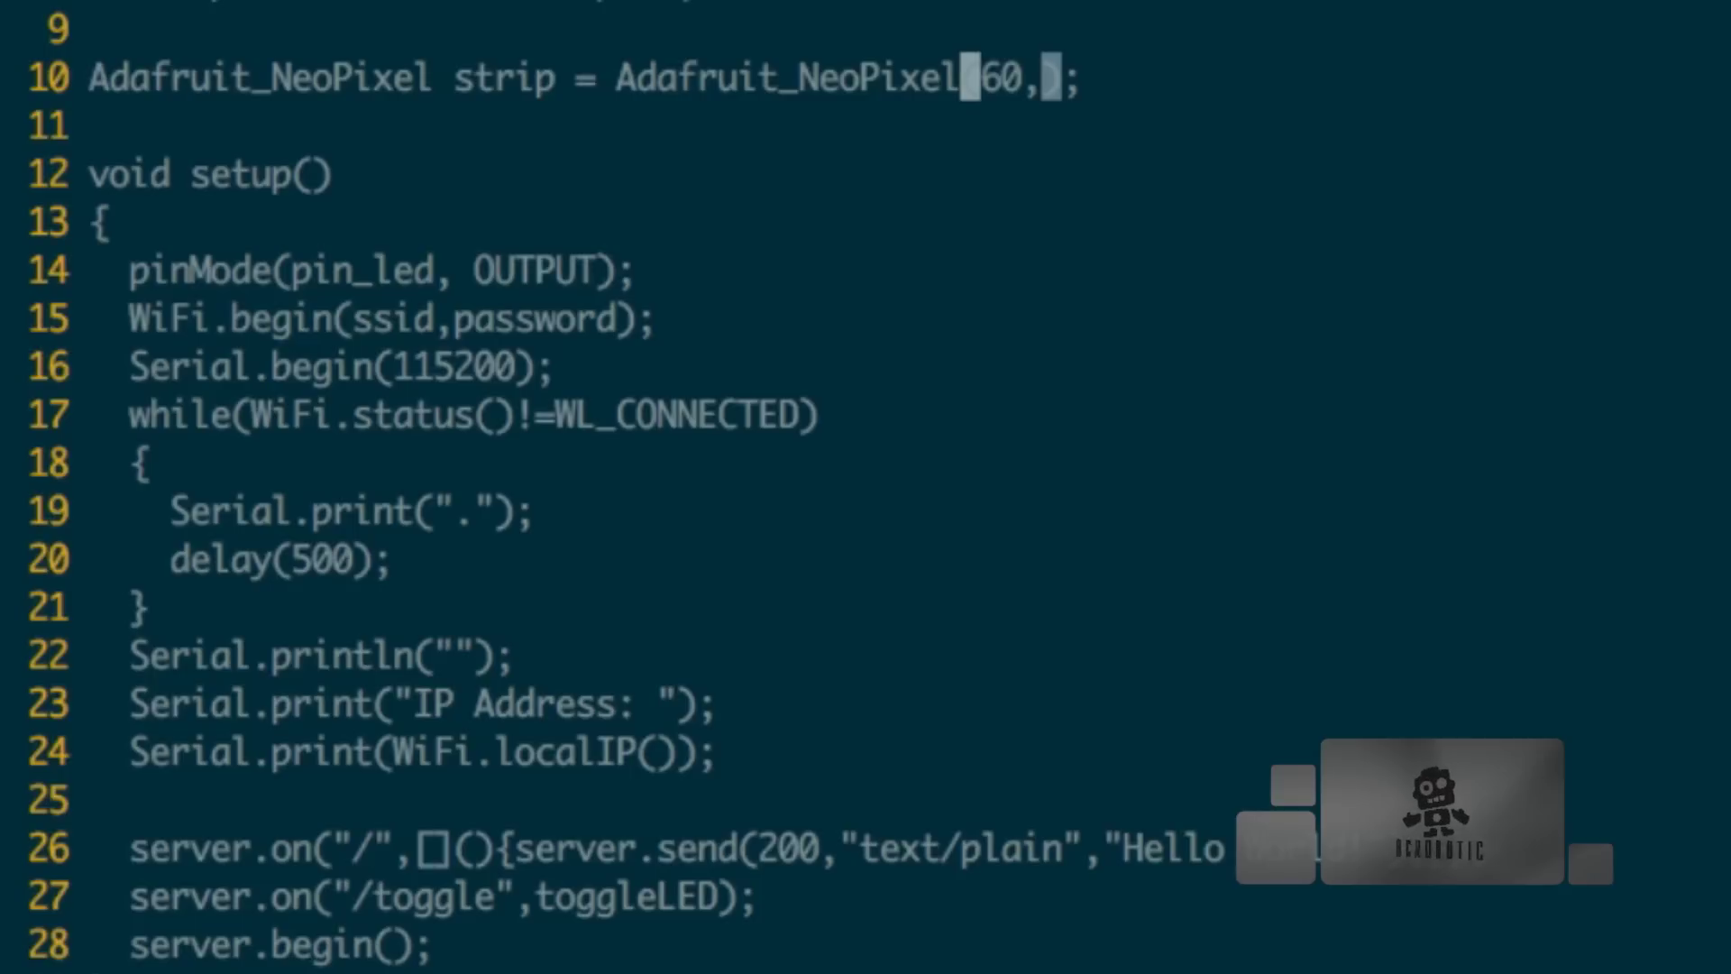
pyautogui.write('D1,')
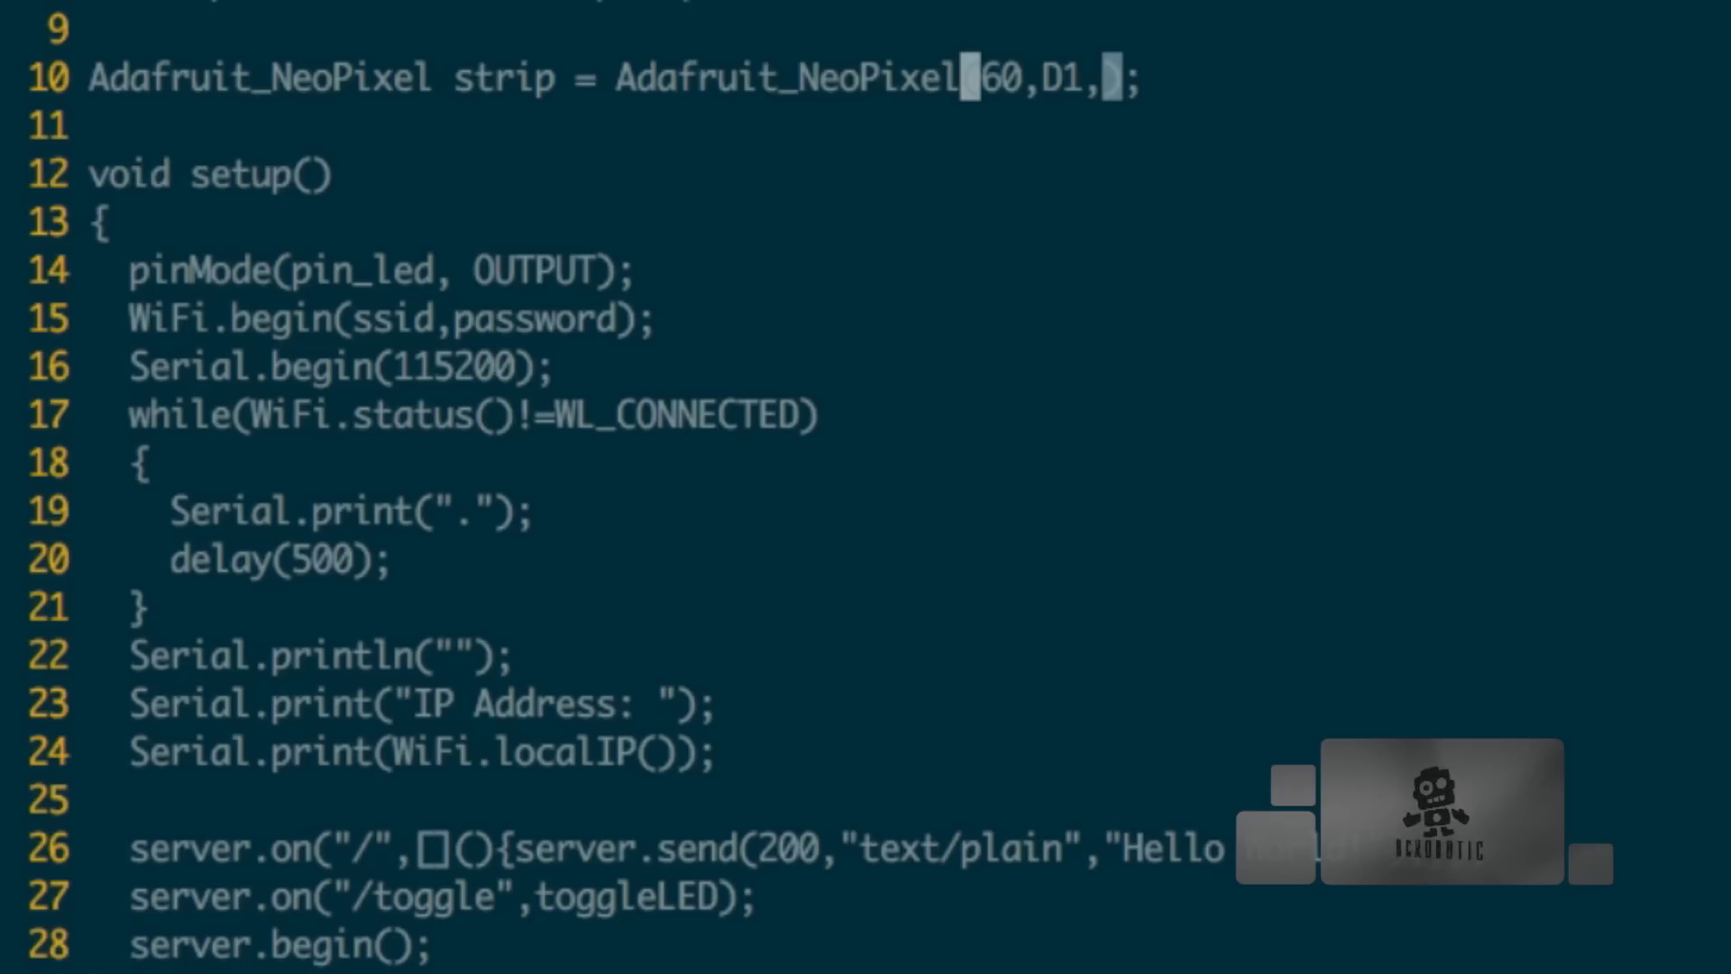
pyautogui.write('GRB+NEO_KH')
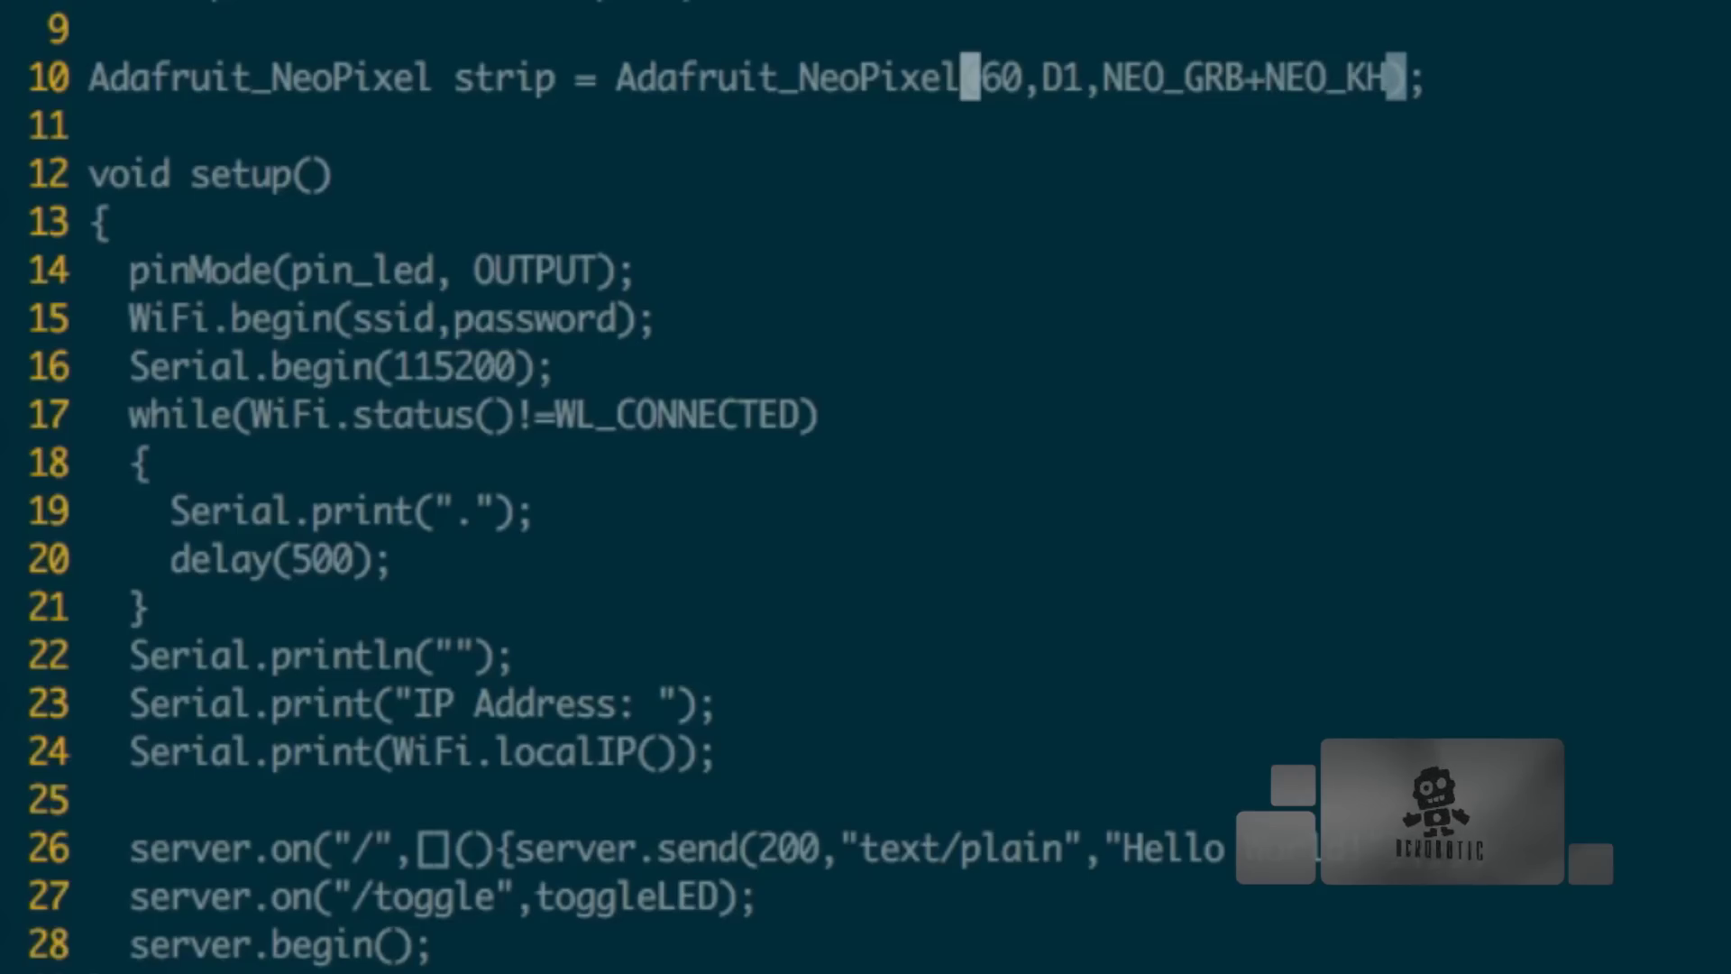
pyautogui.write('00')
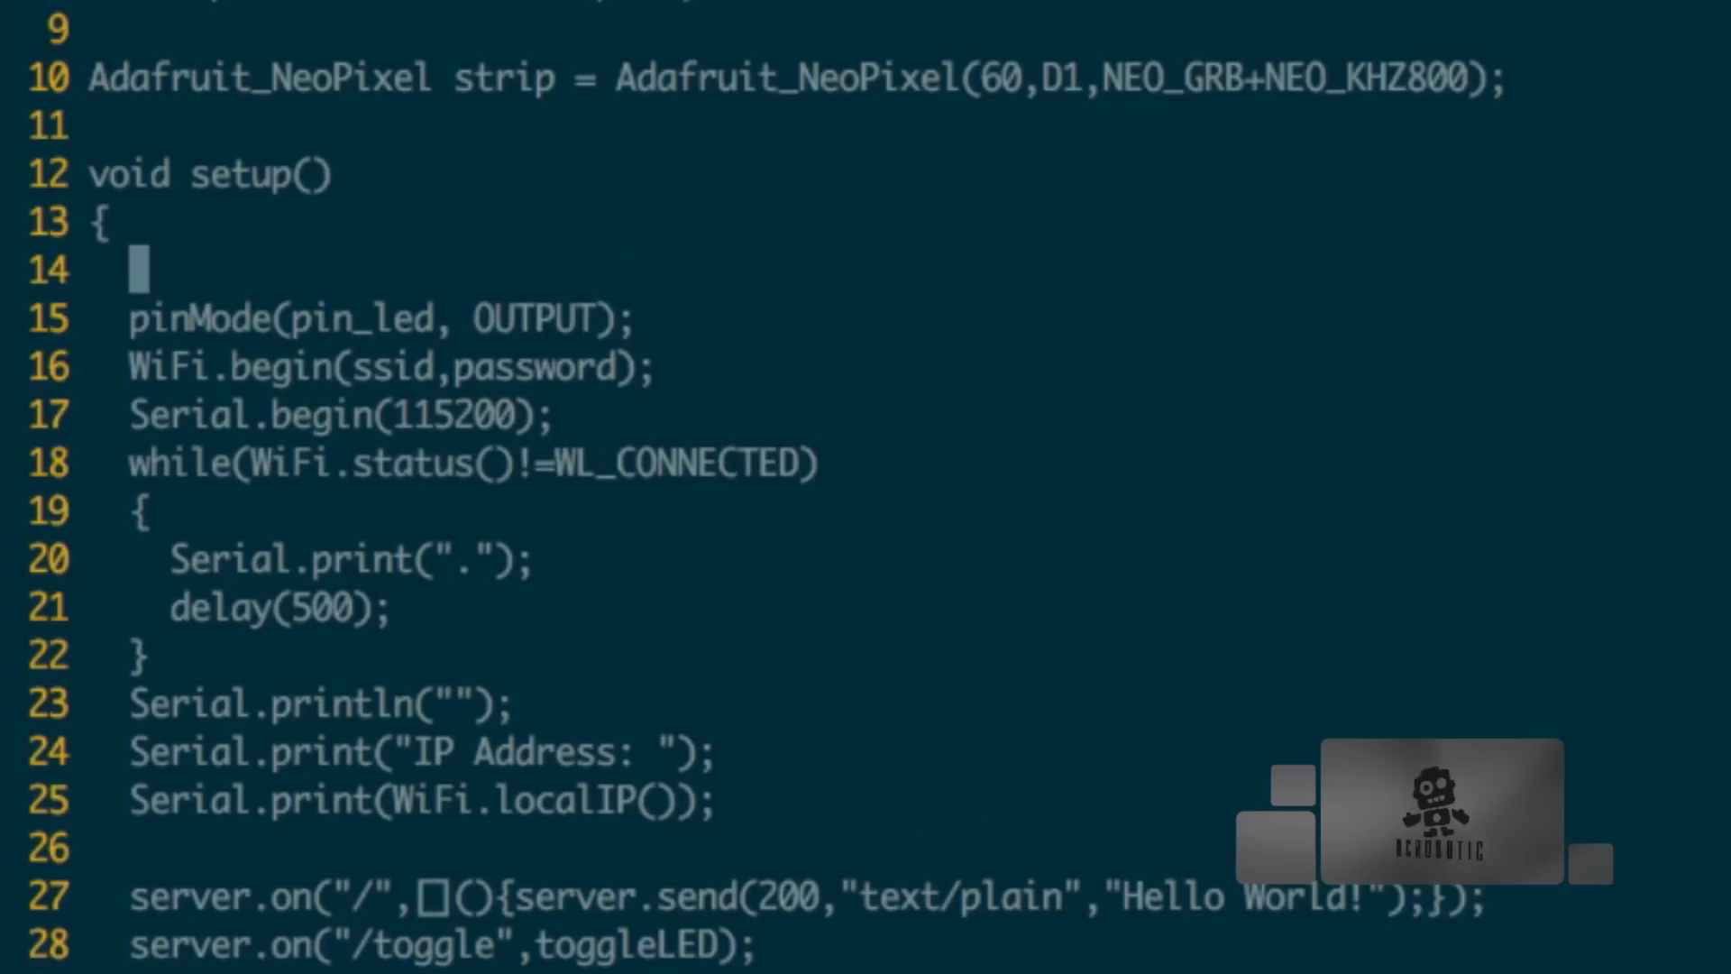
pyautogui.write('strip.be')
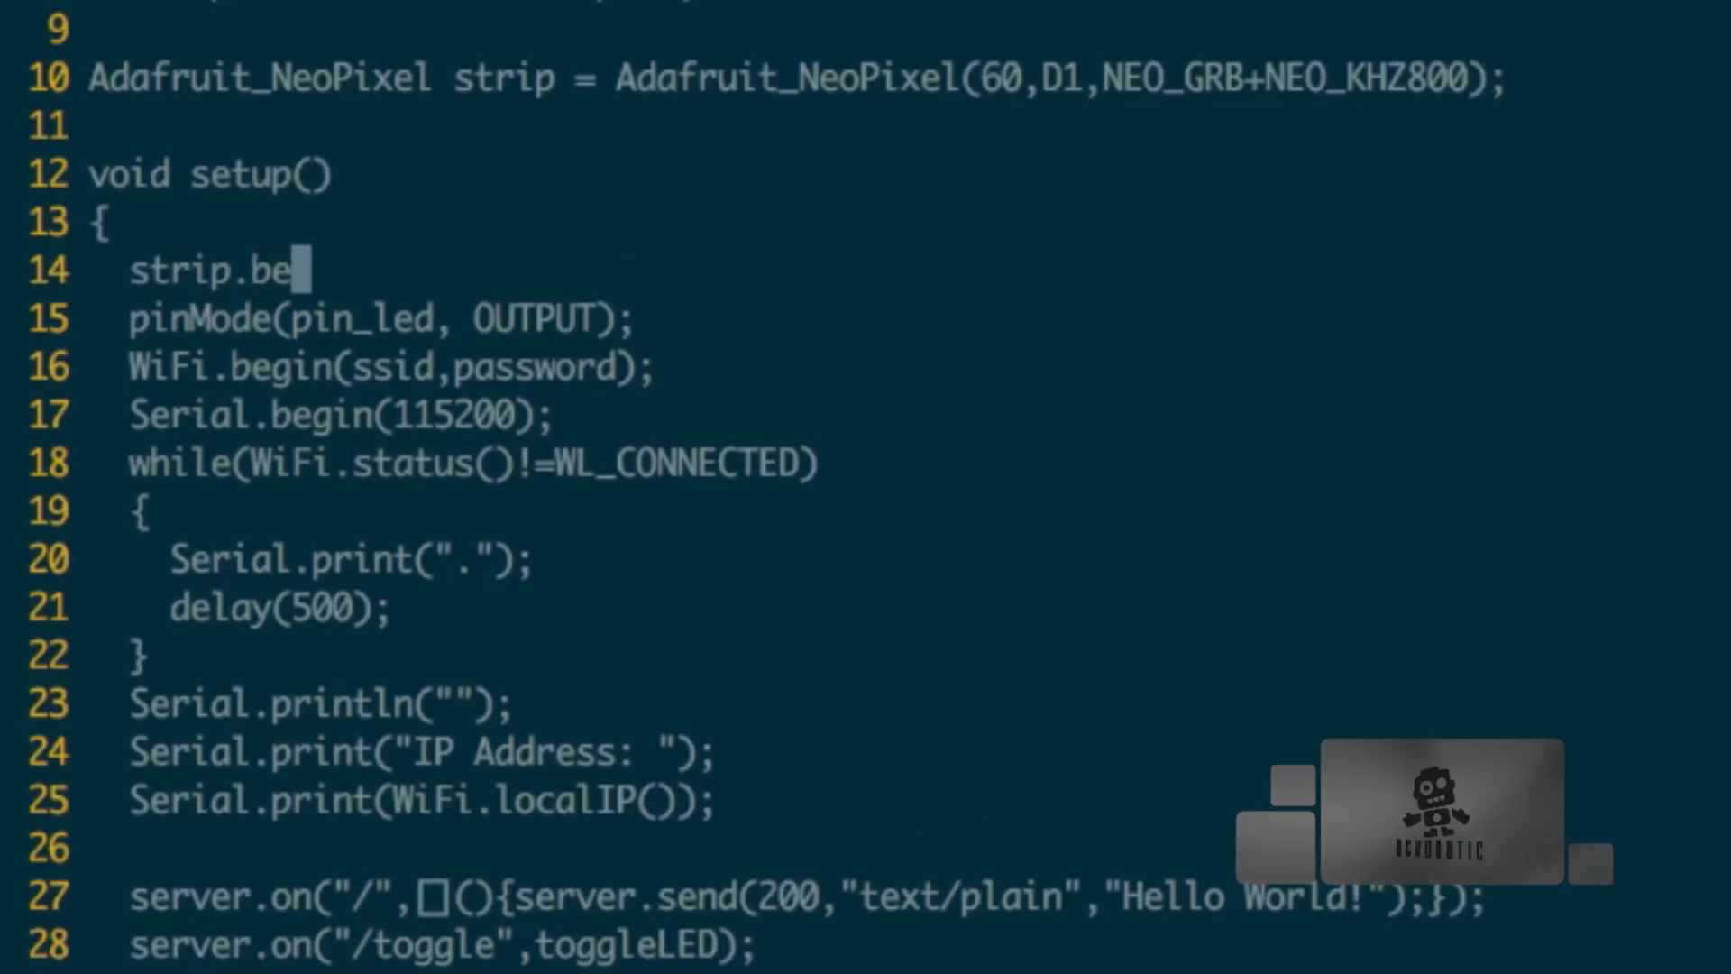
pyautogui.write('gin();')
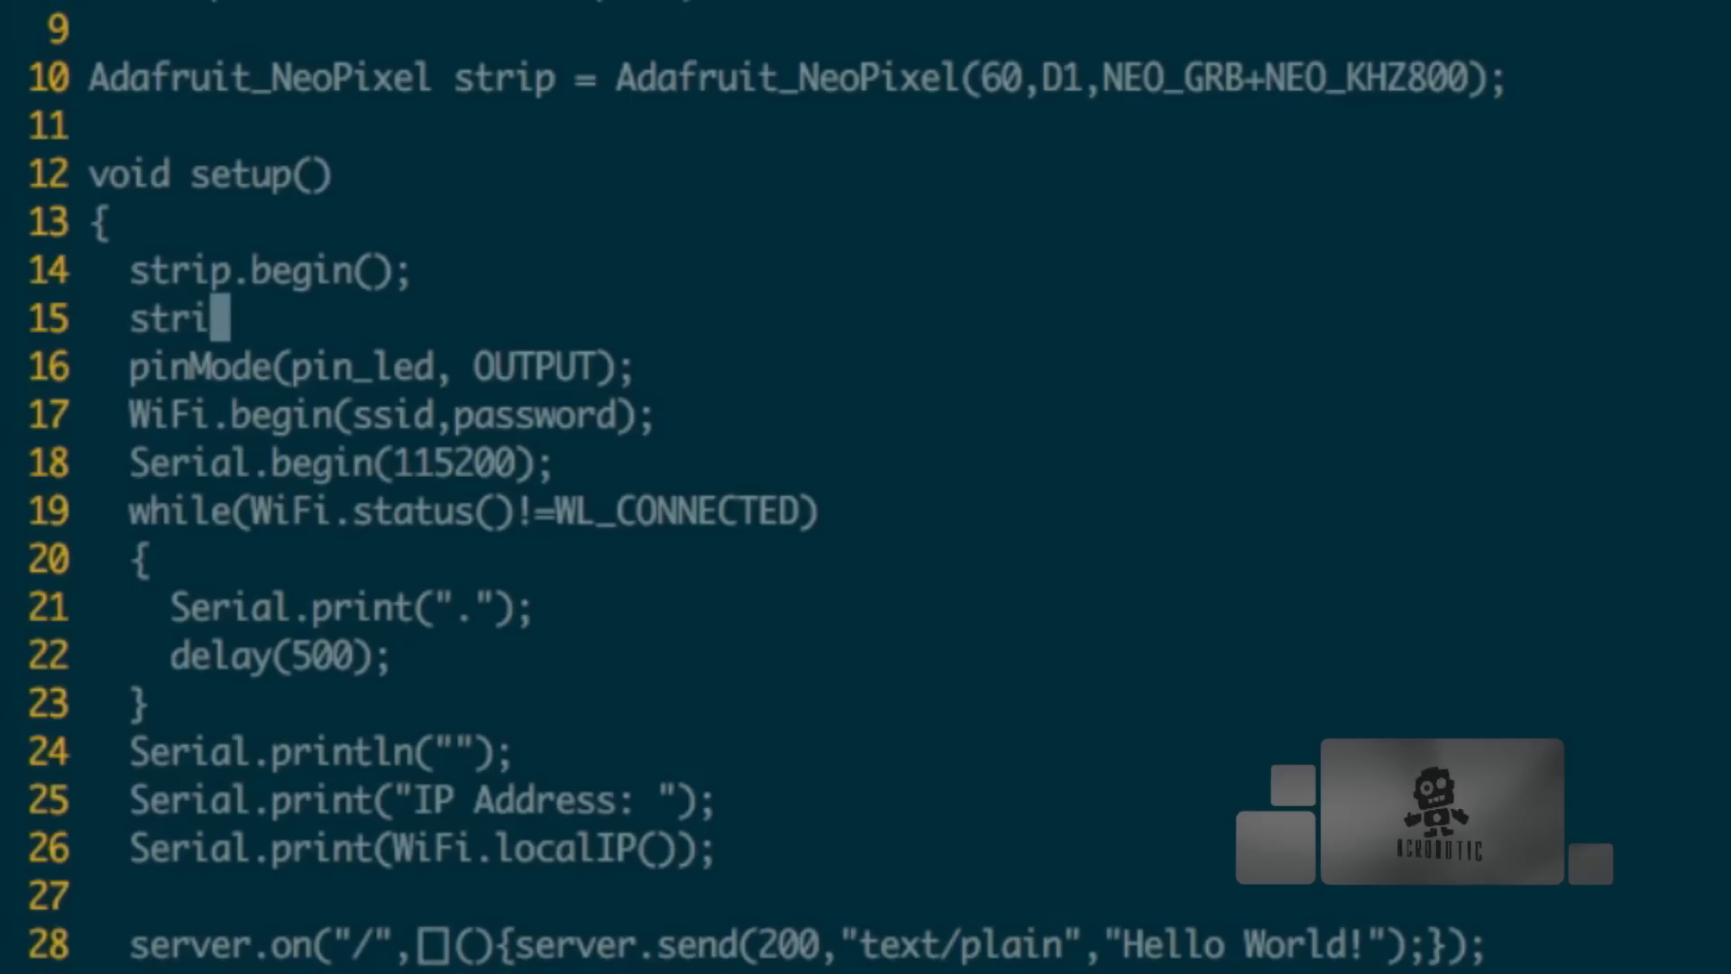
pyautogui.write('show')
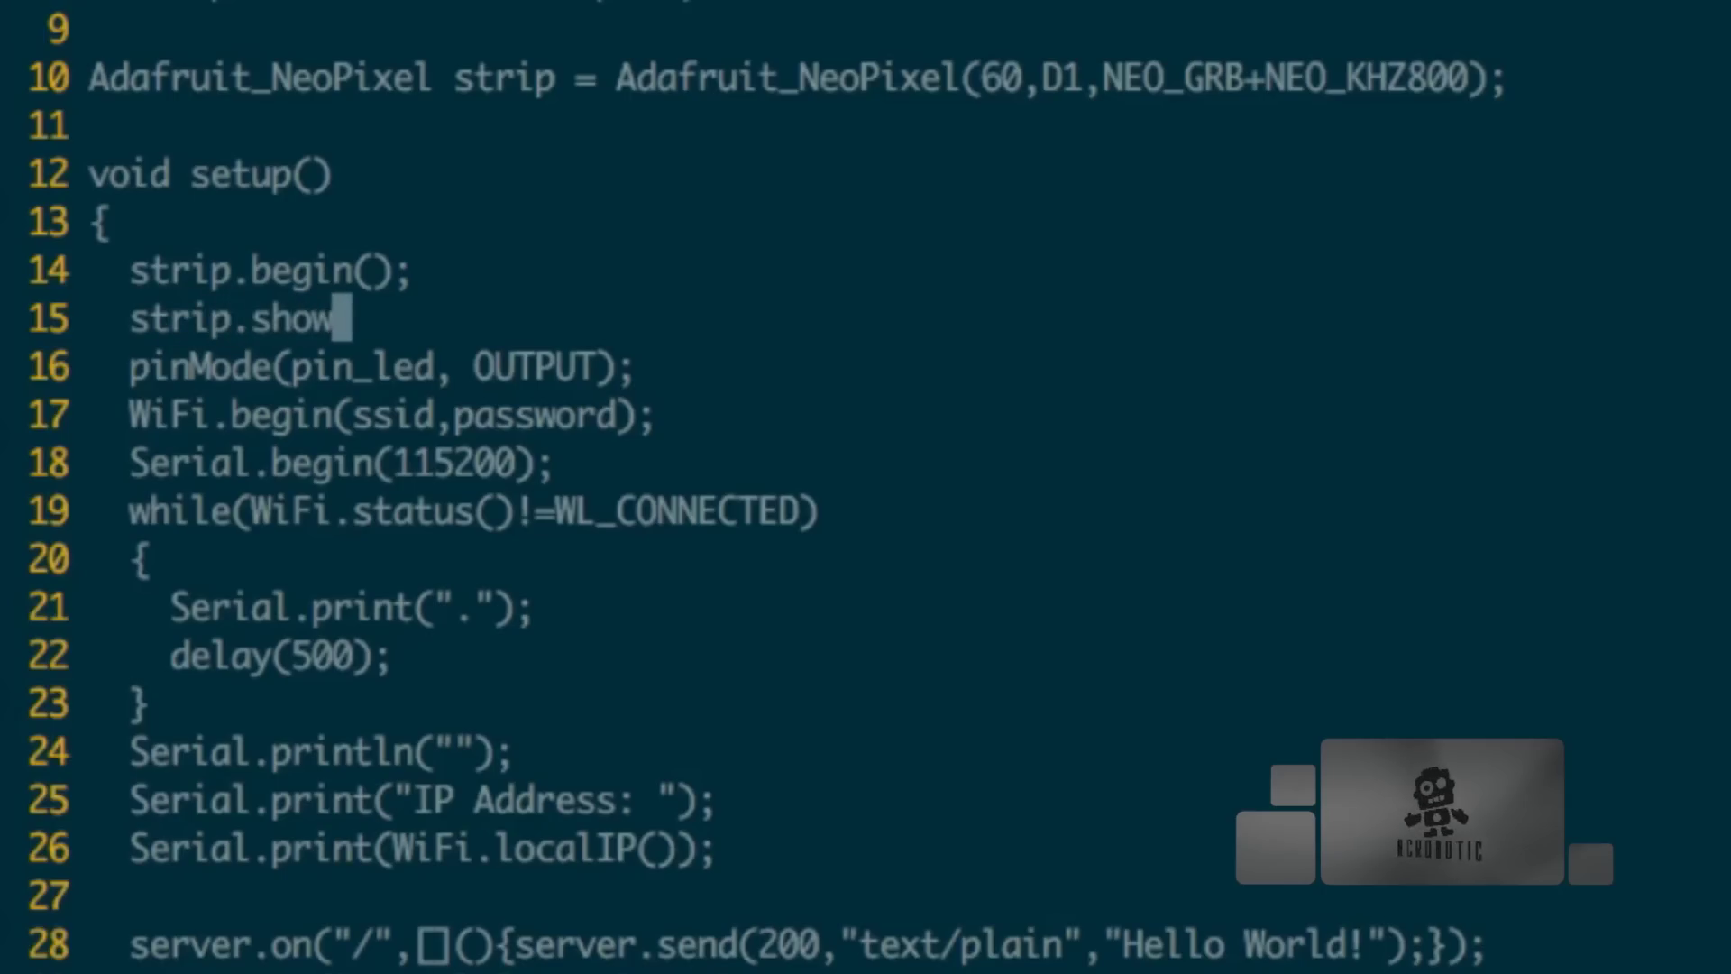
pyautogui.write('();')
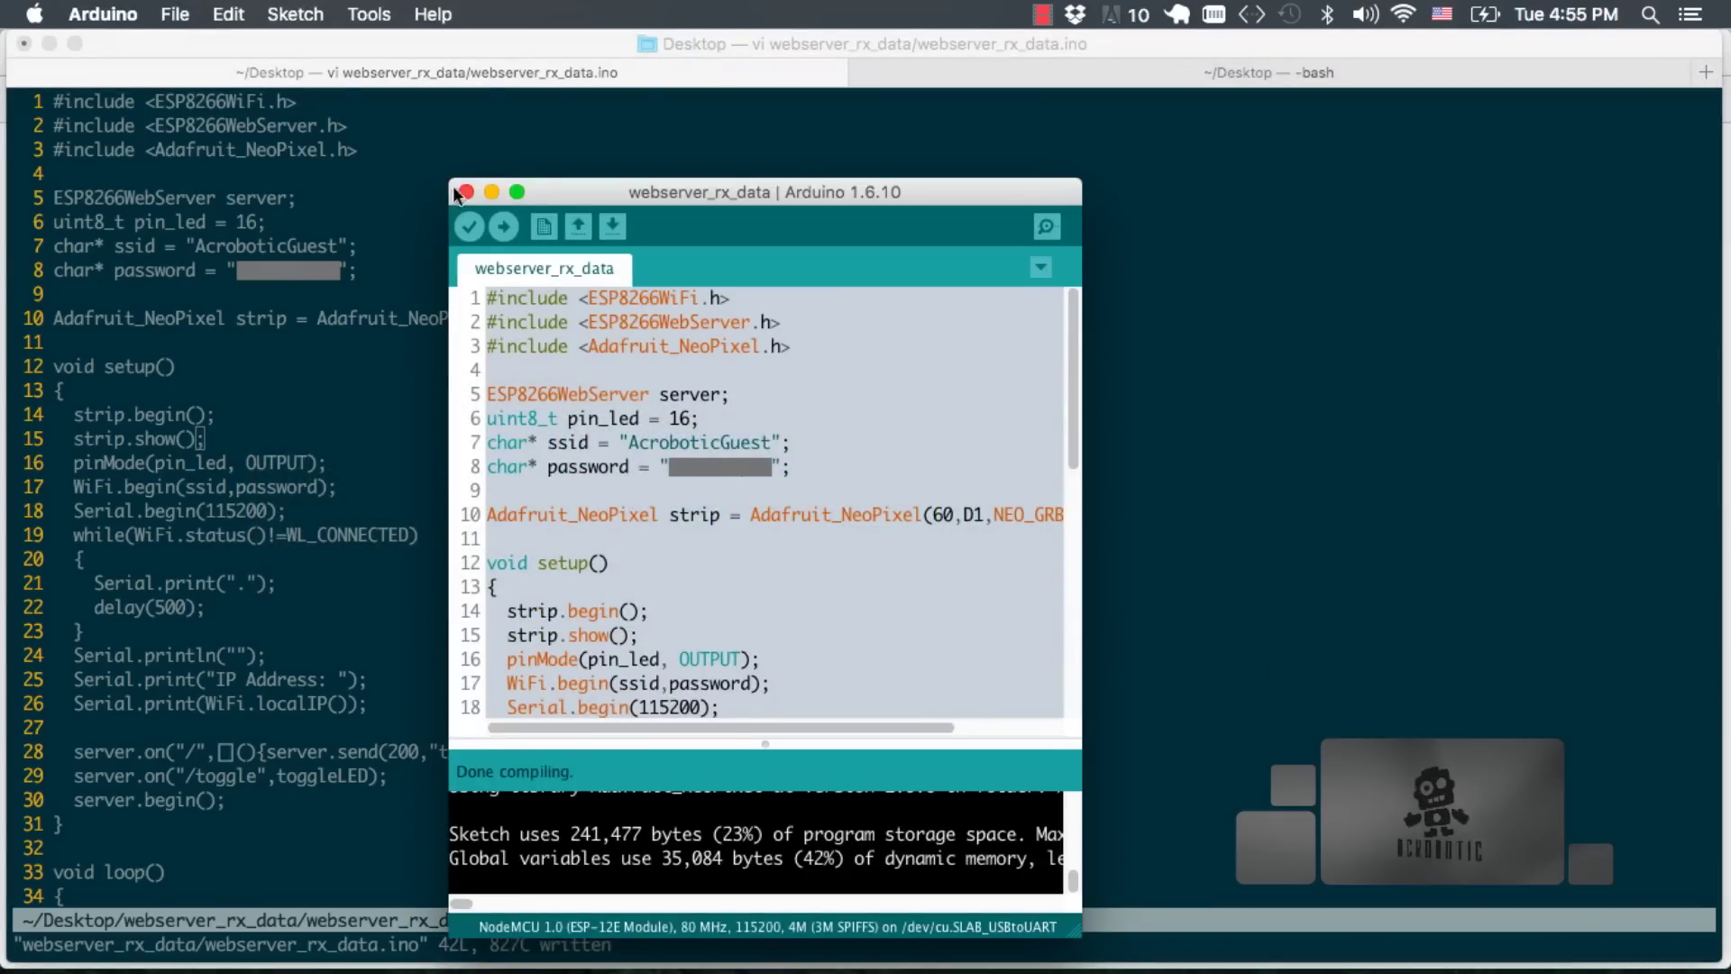
# Verify the sketch with strip.begin() and strip.show(), compiling to 242,181 bytes
pyautogui.click(468, 231)
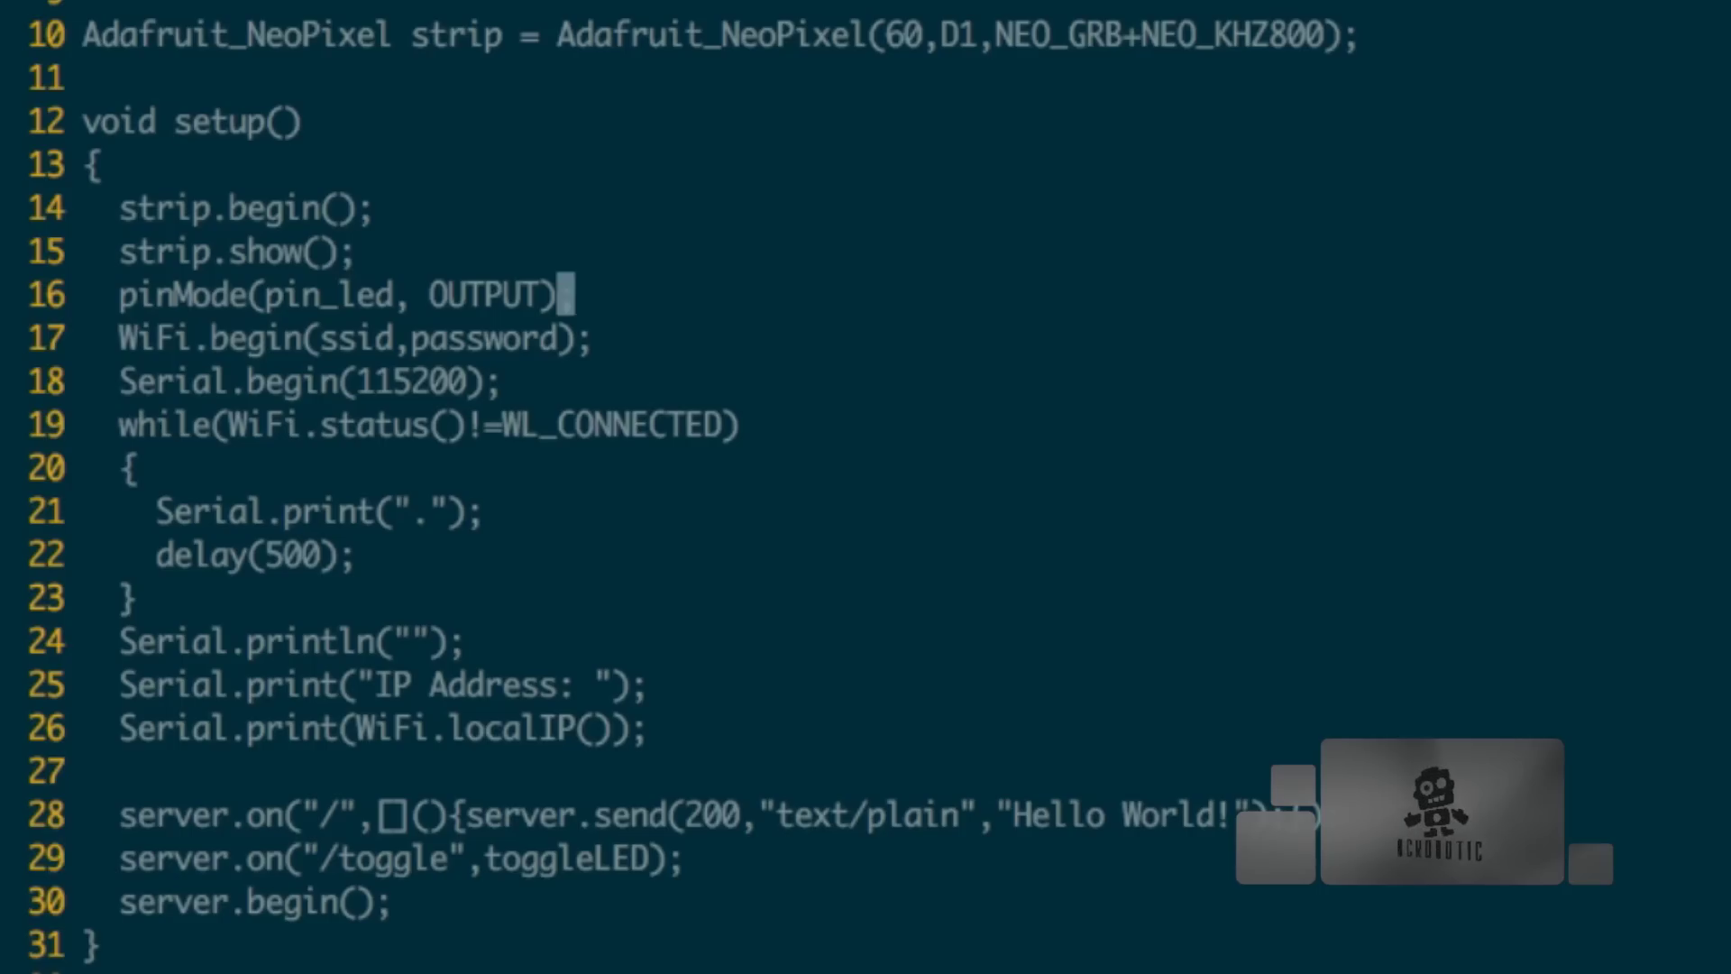
# Duplicate the /toggle route line and rename the copy for the /setcolor route
pyautogui.press('Down')
pyautogui.press('Down')
pyautogui.press('Down')
pyautogui.press('Down')
pyautogui.press('Down')
pyautogui.press('Down')
pyautogui.press('Return')
pyautogui.write('server.on("/toggle",toggleLED);')
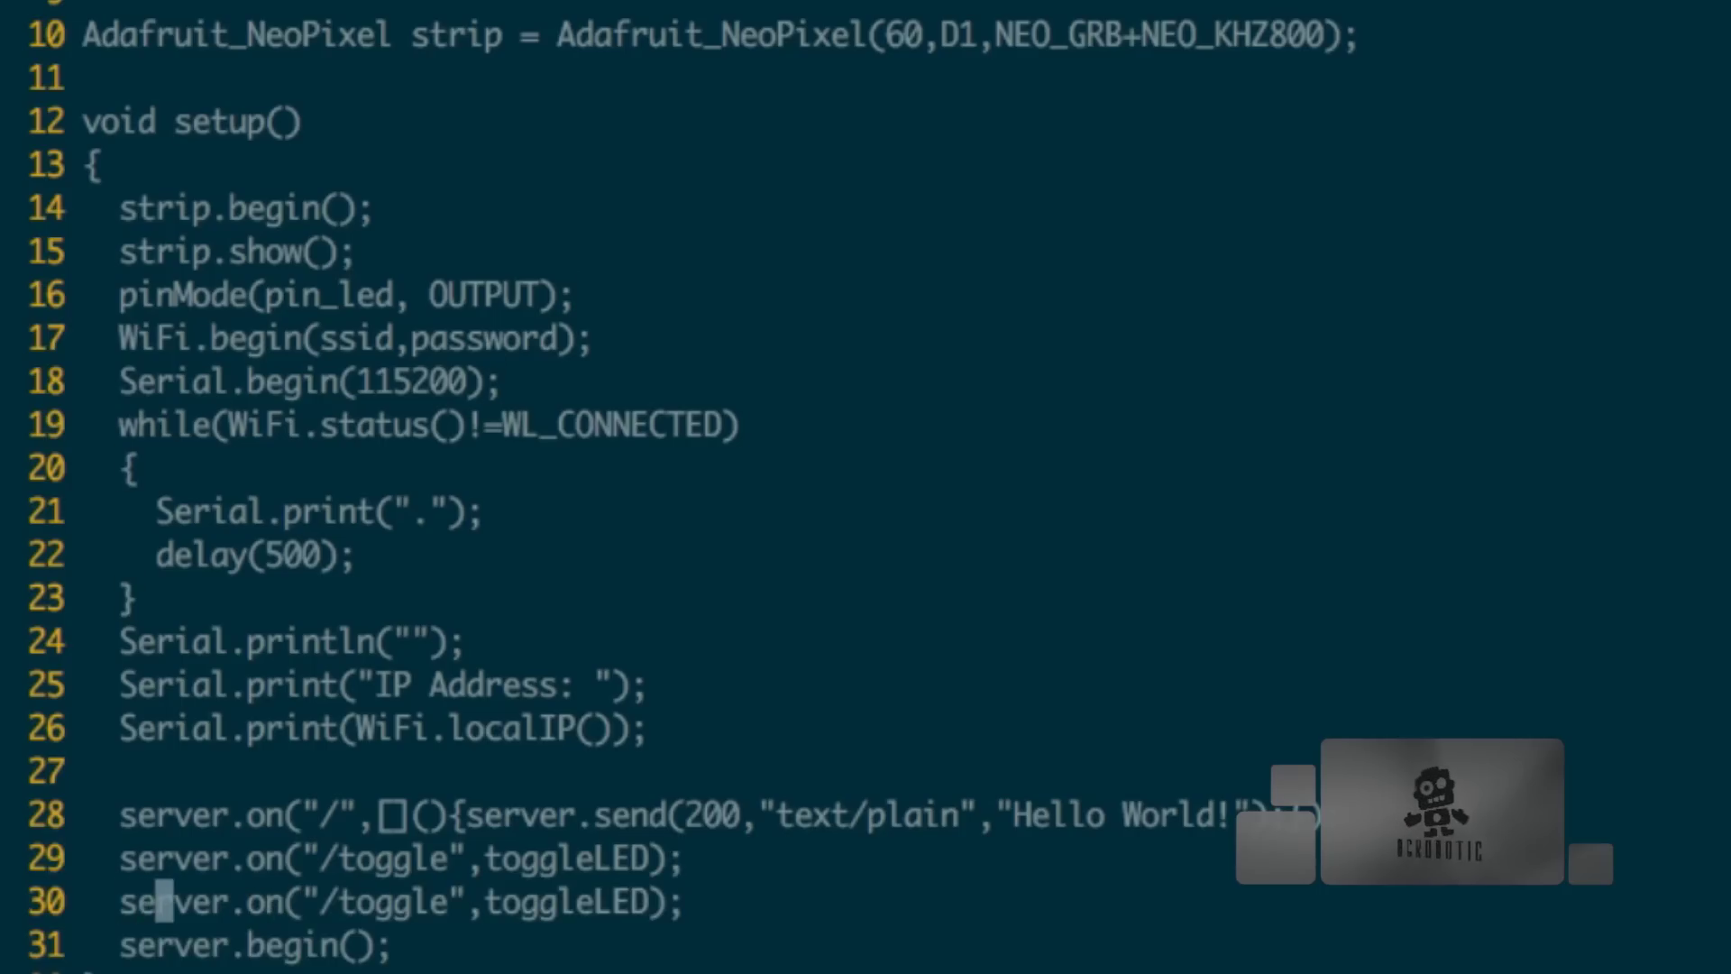
pyautogui.press('BackSpace')
pyautogui.press('BackSpace')
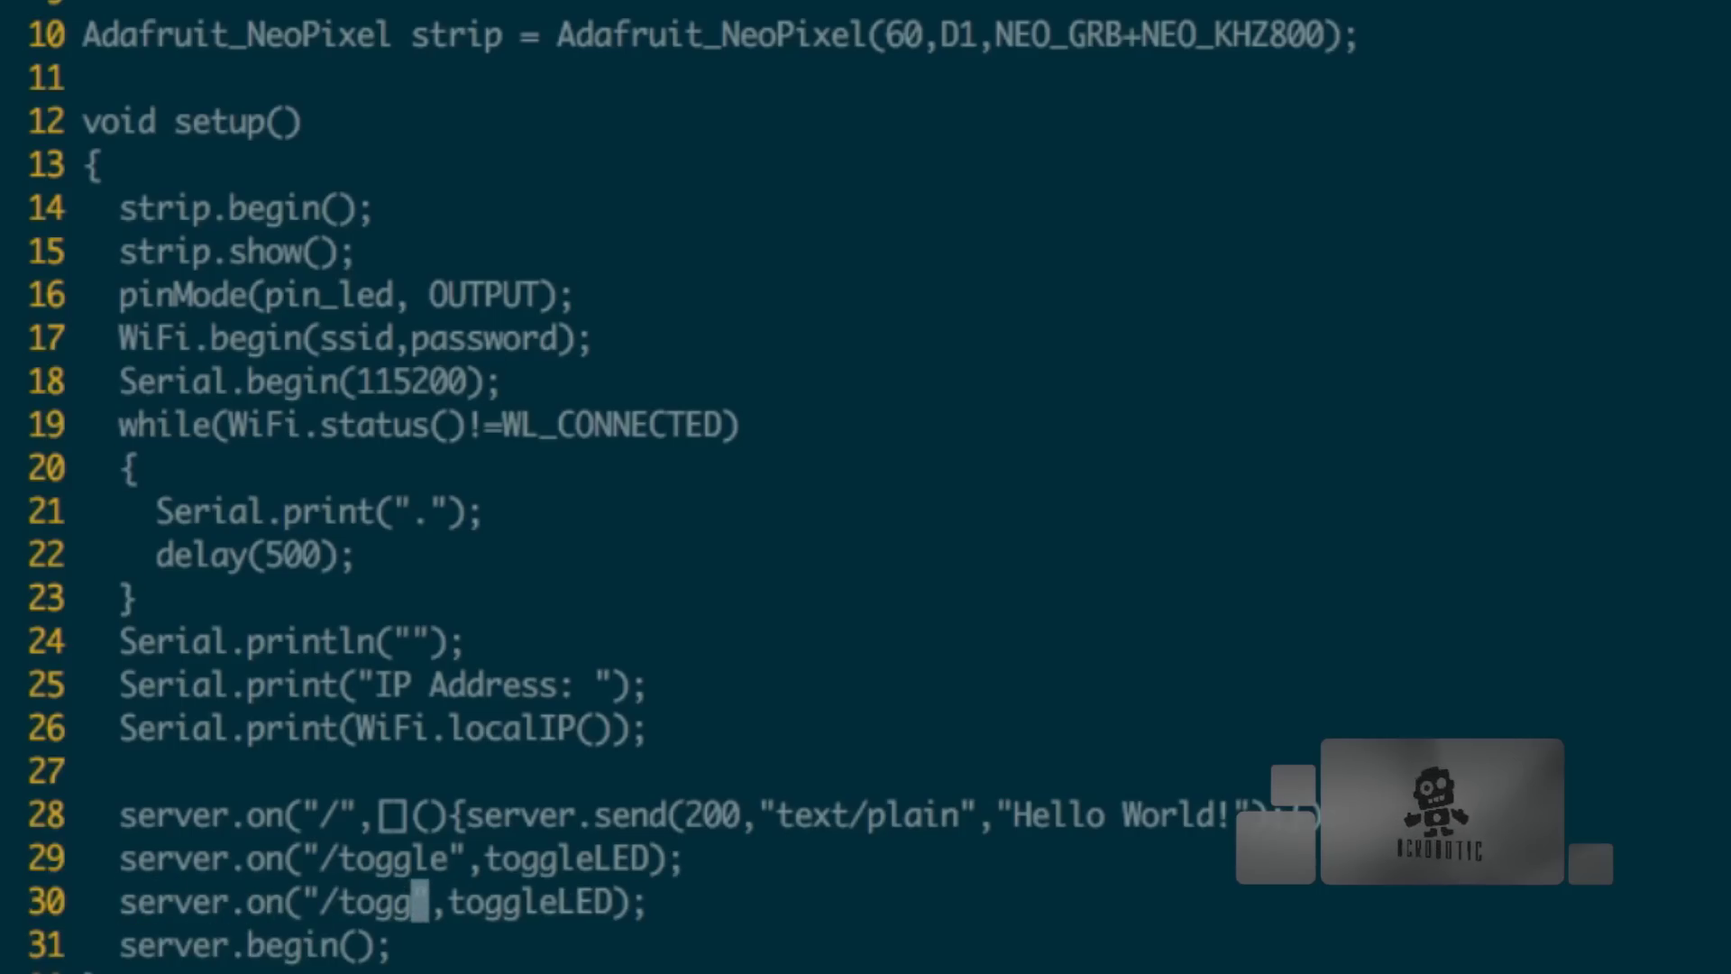
pyautogui.press('BackSpace')
pyautogui.press('BackSpace')
pyautogui.press('BackSpace')
pyautogui.write('setcolor')
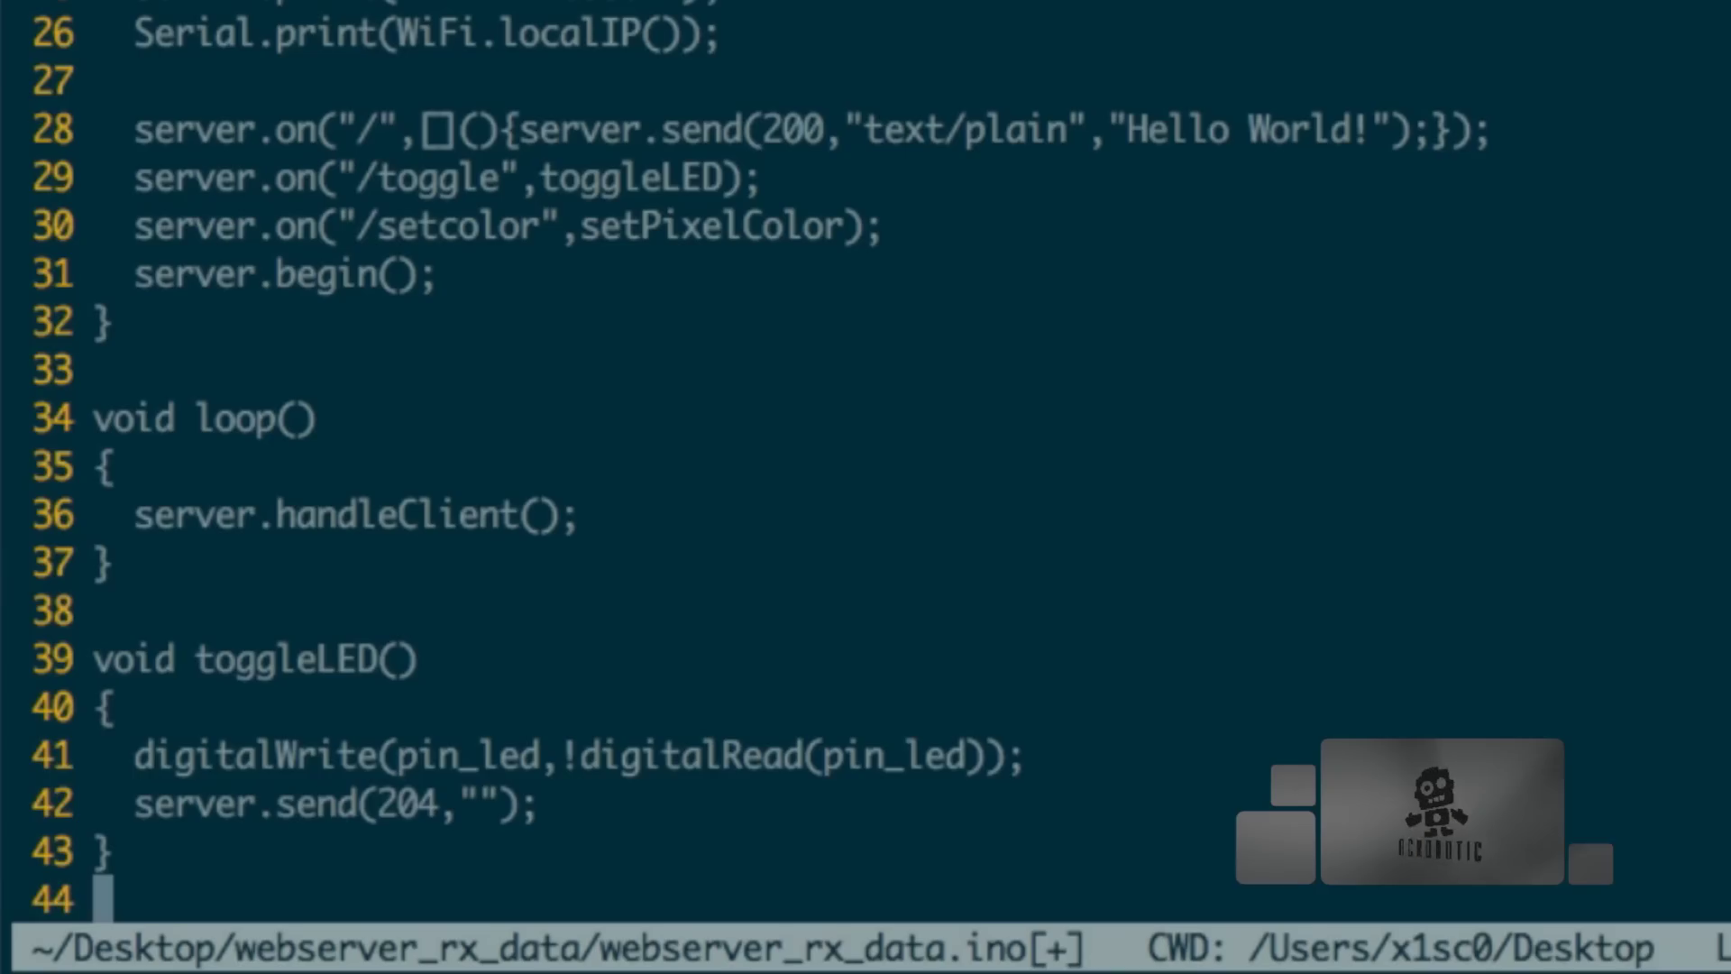
# Write a setPixelColor() handler that reads the pixel_num argument into a variable n
pyautogui.press('Return')
pyautogui.press('Return')
pyautogui.write('vo')
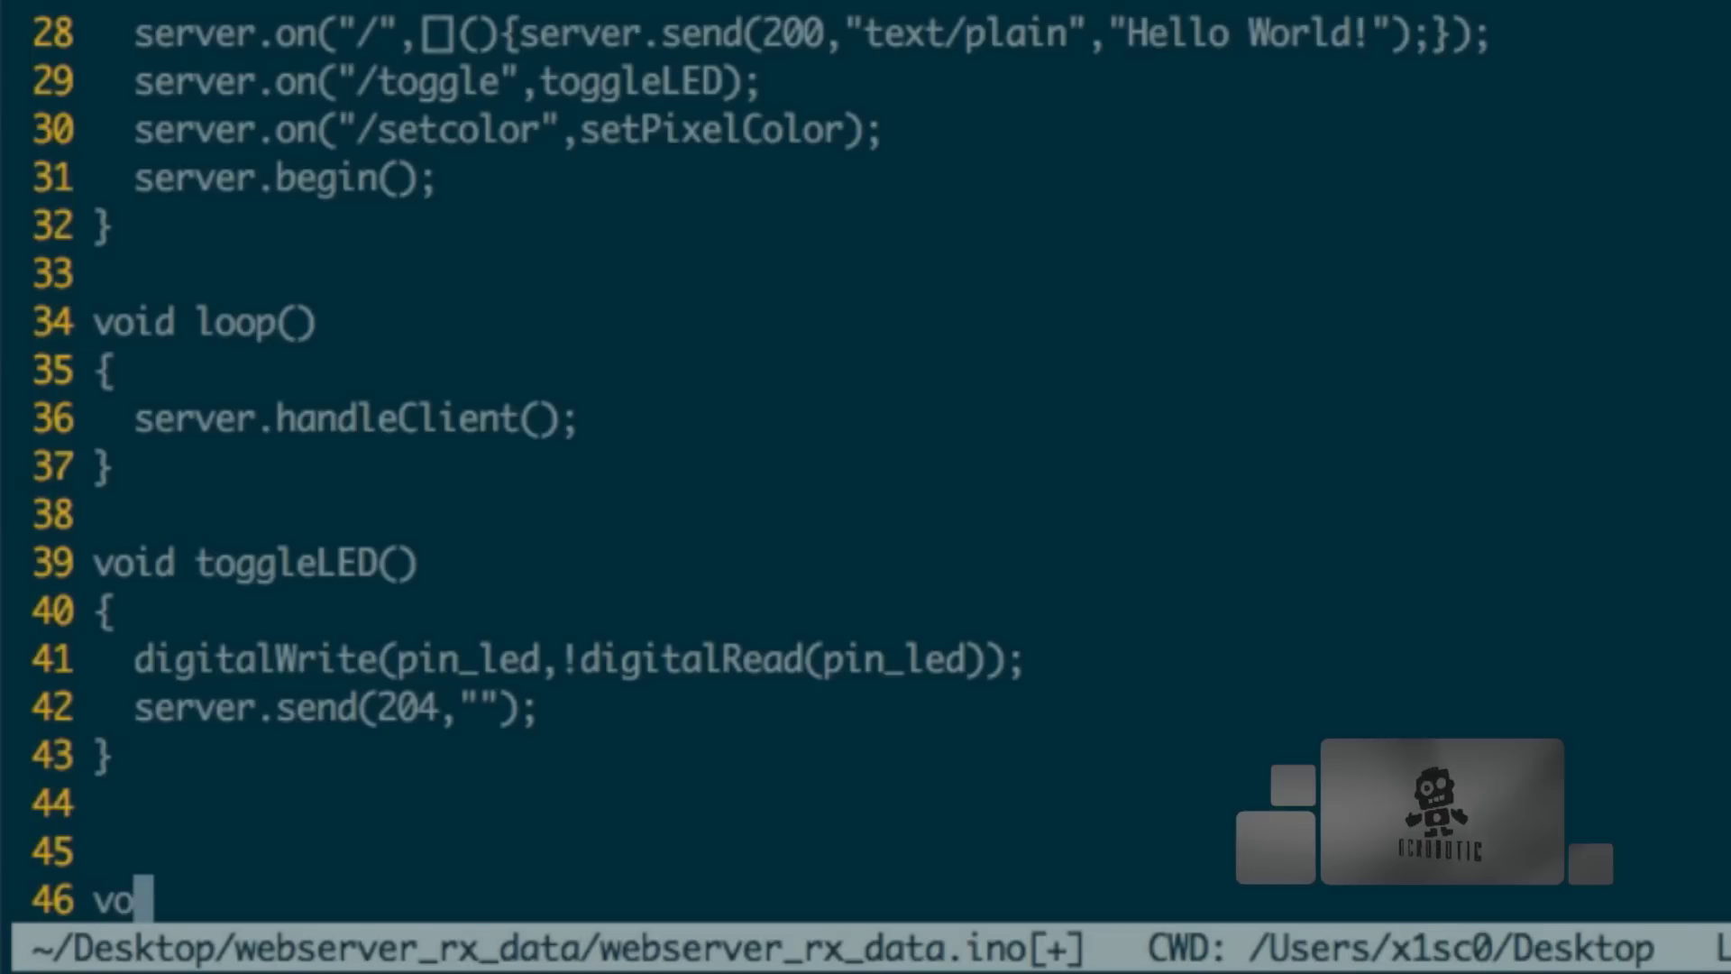
pyautogui.write('id setPixelColor')
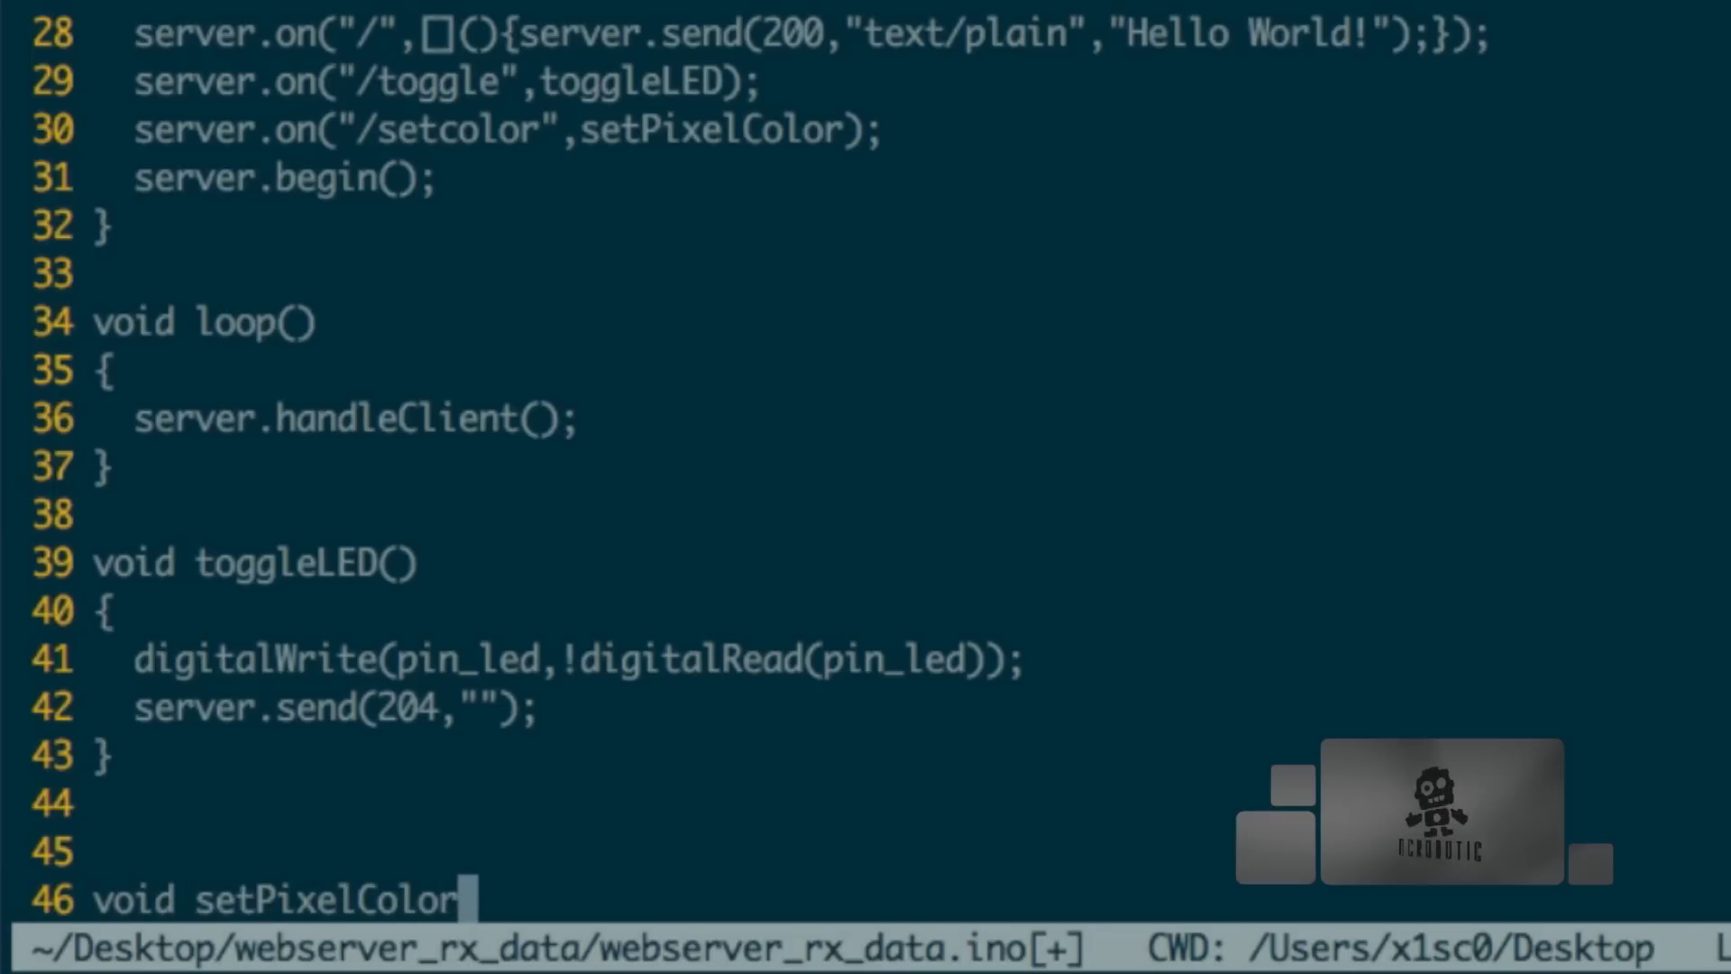
pyautogui.write('()')
pyautogui.press('Return')
pyautogui.write('{')
pyautogui.press('Return')
pyautogui.press('Return')
pyautogui.write('}')
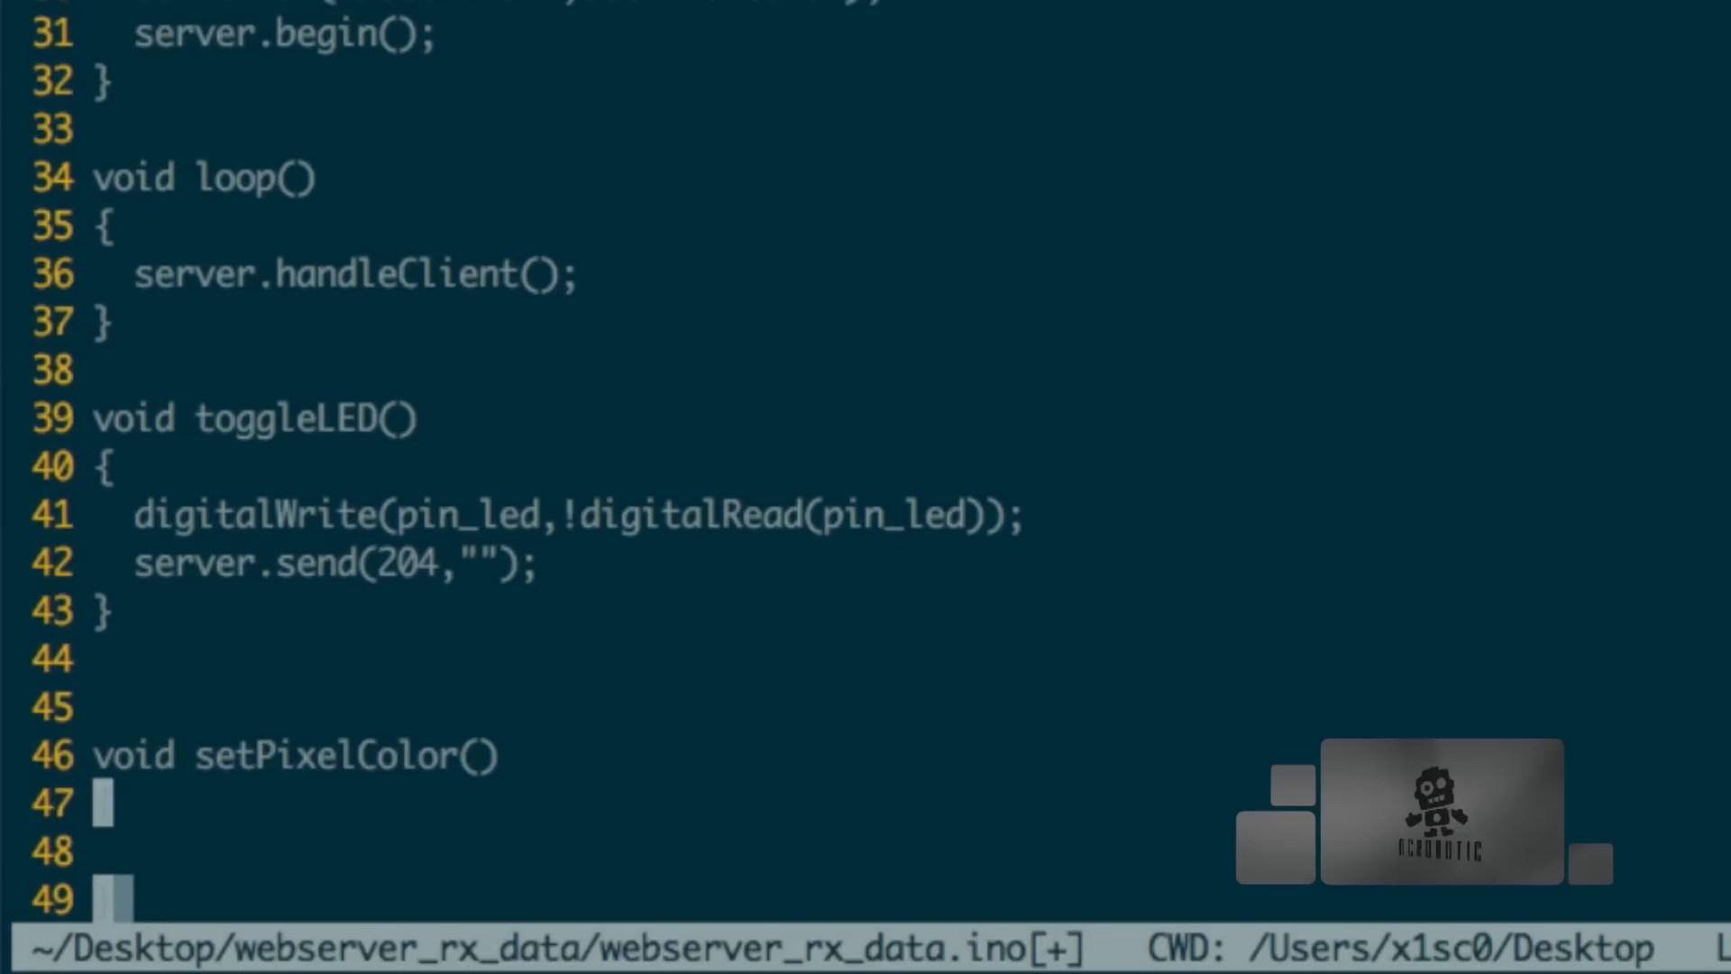
pyautogui.press('Up')
pyautogui.write('serve')
pyautogui.write('r.arg')
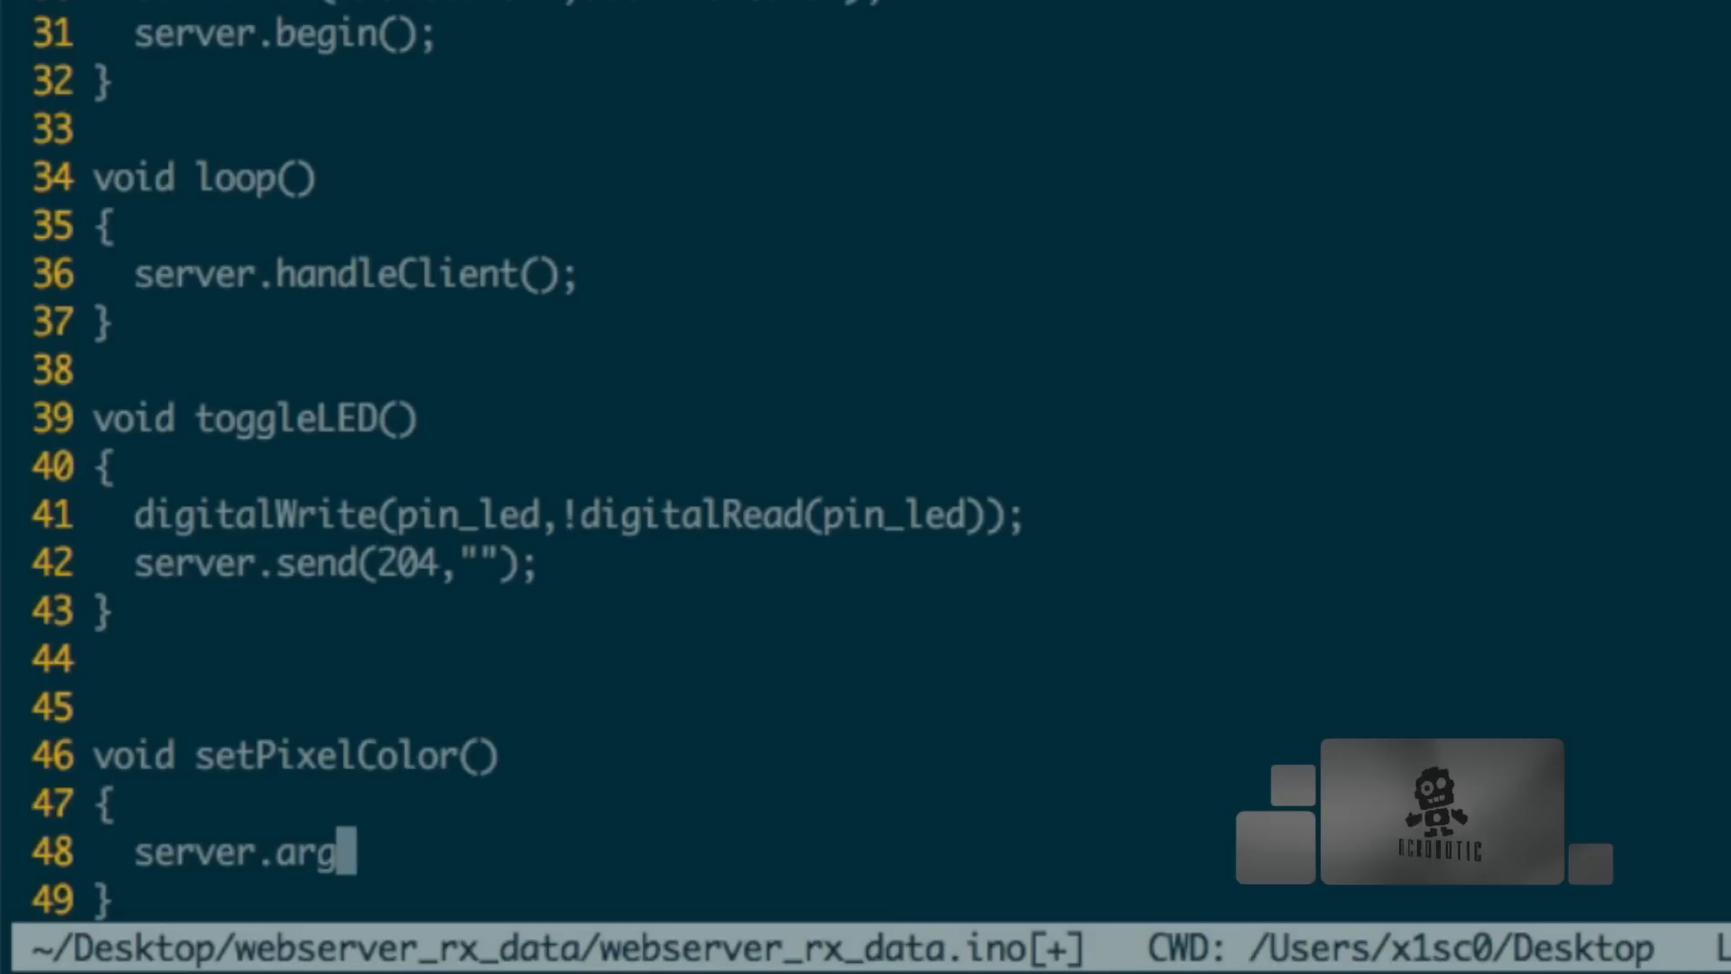
pyautogui.write('s')
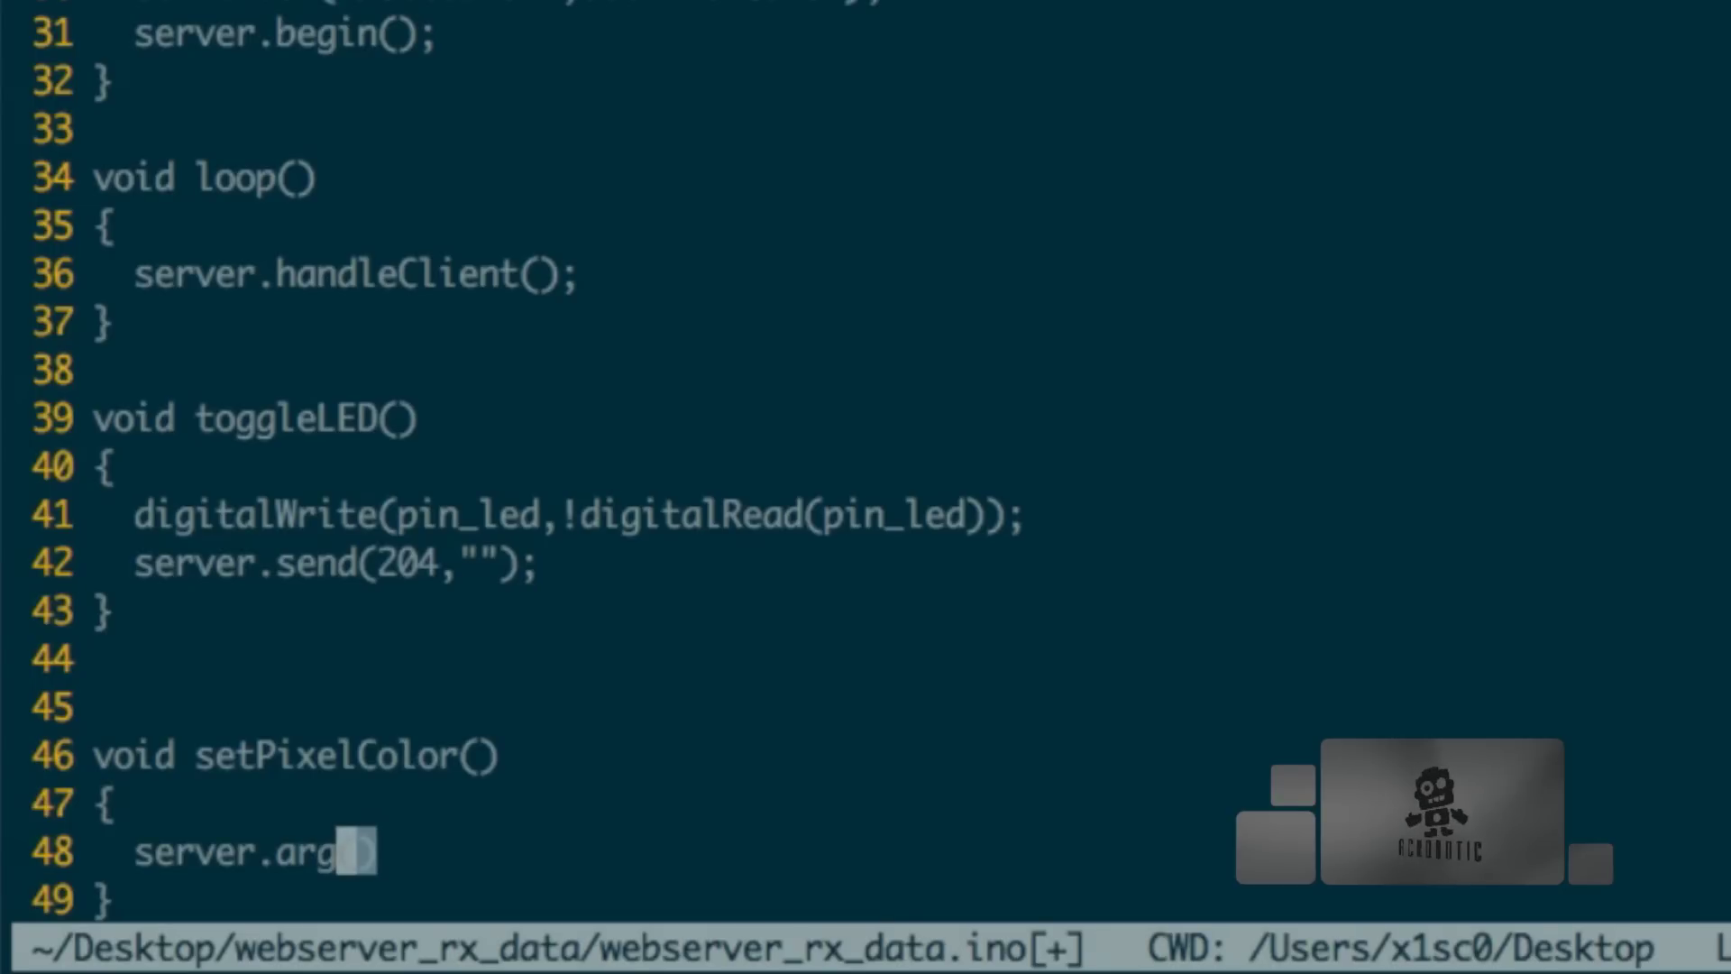
pyautogui.write('"pixel')
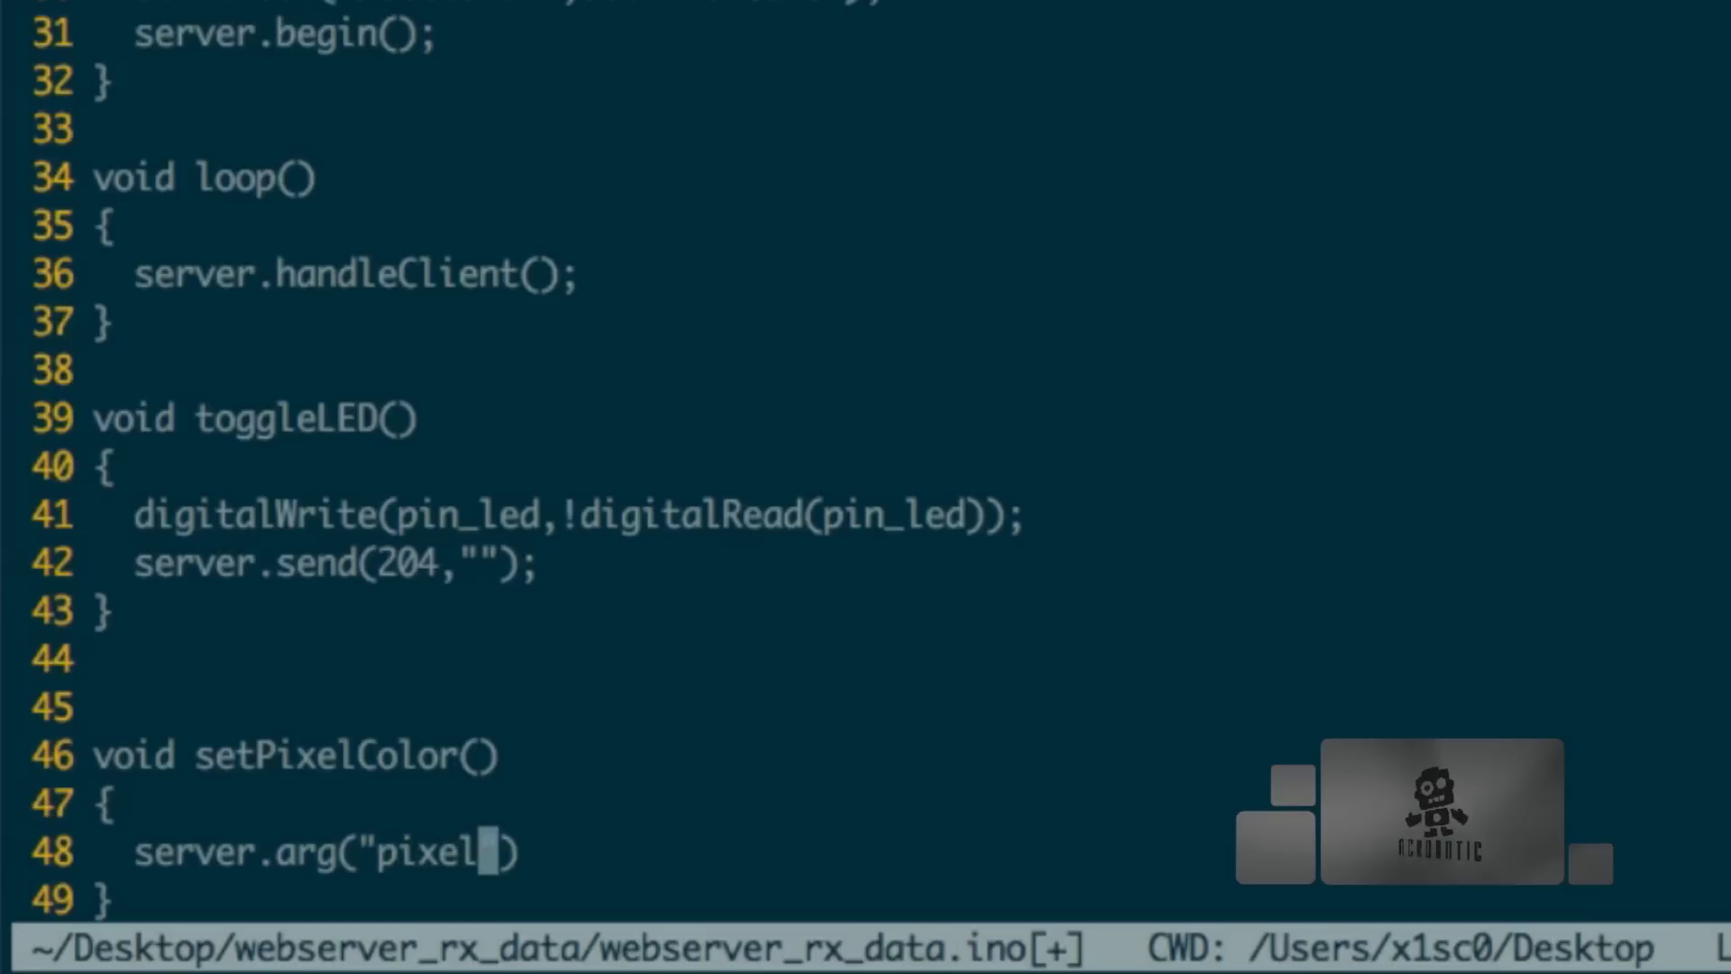
pyautogui.write('"')
pyautogui.write('_num')
pyautogui.press('Right')
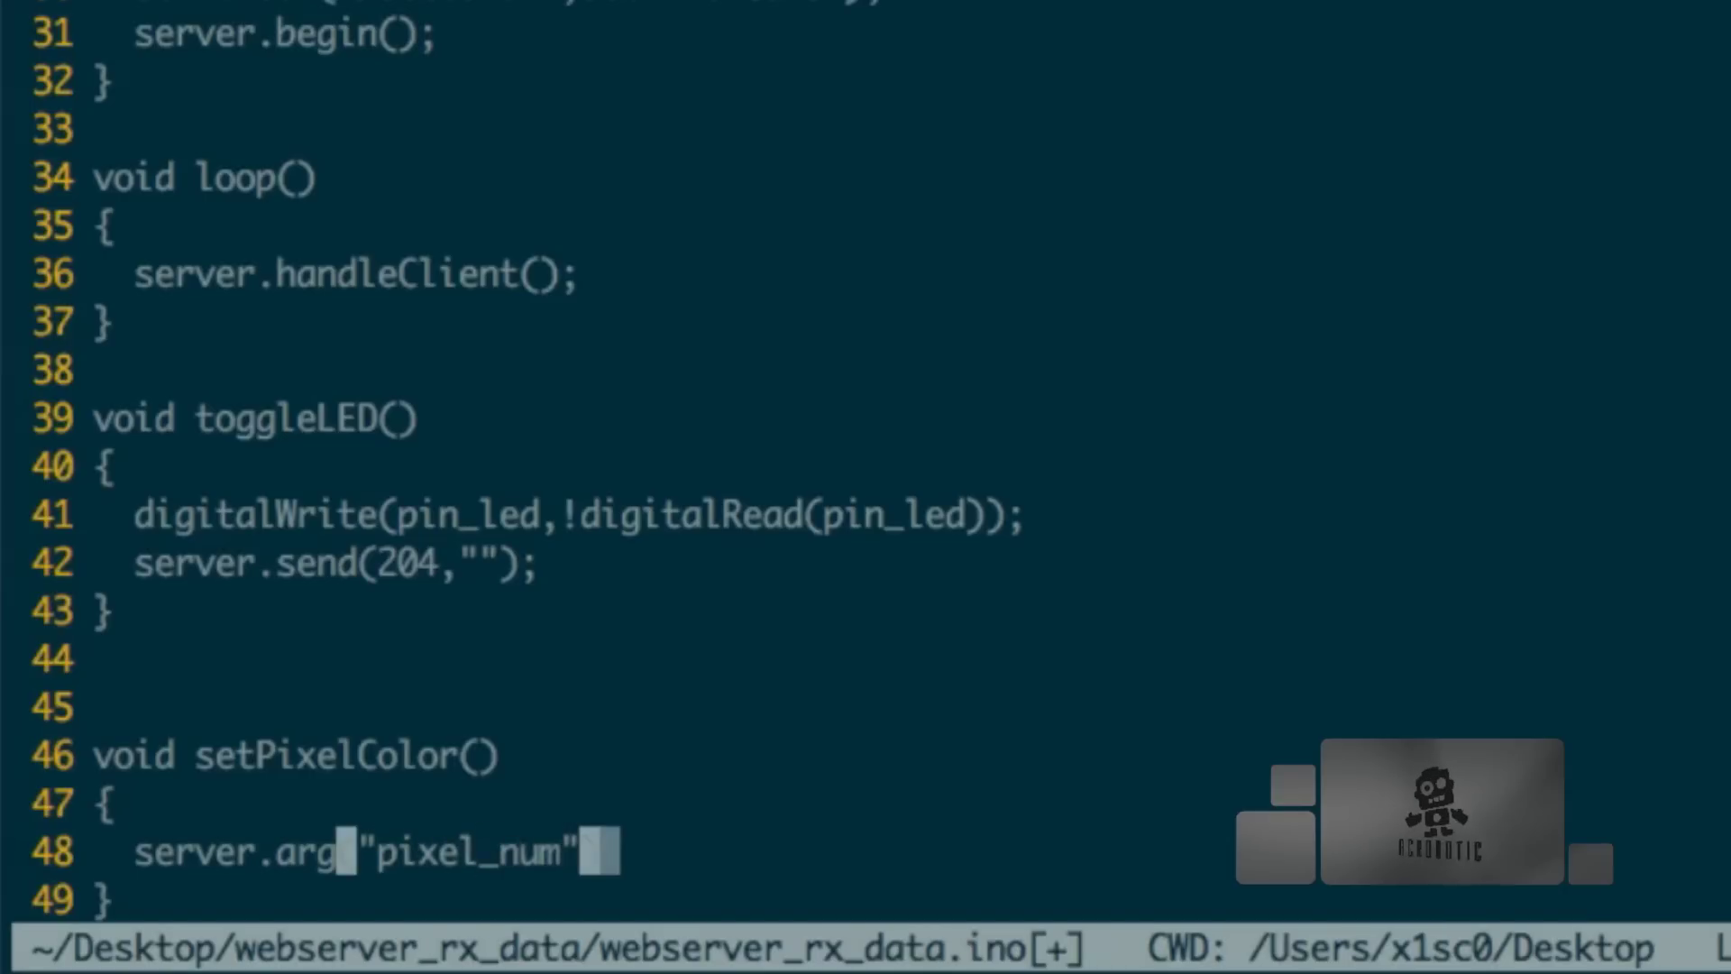
pyautogui.press('Right')
pyautogui.write(';')
pyautogui.press('Escape')
pyautogui.press('Left')
pyautogui.press('Left')
pyautogui.press('Left')
pyautogui.press('Left')
pyautogui.press('Left')
pyautogui.press('Left')
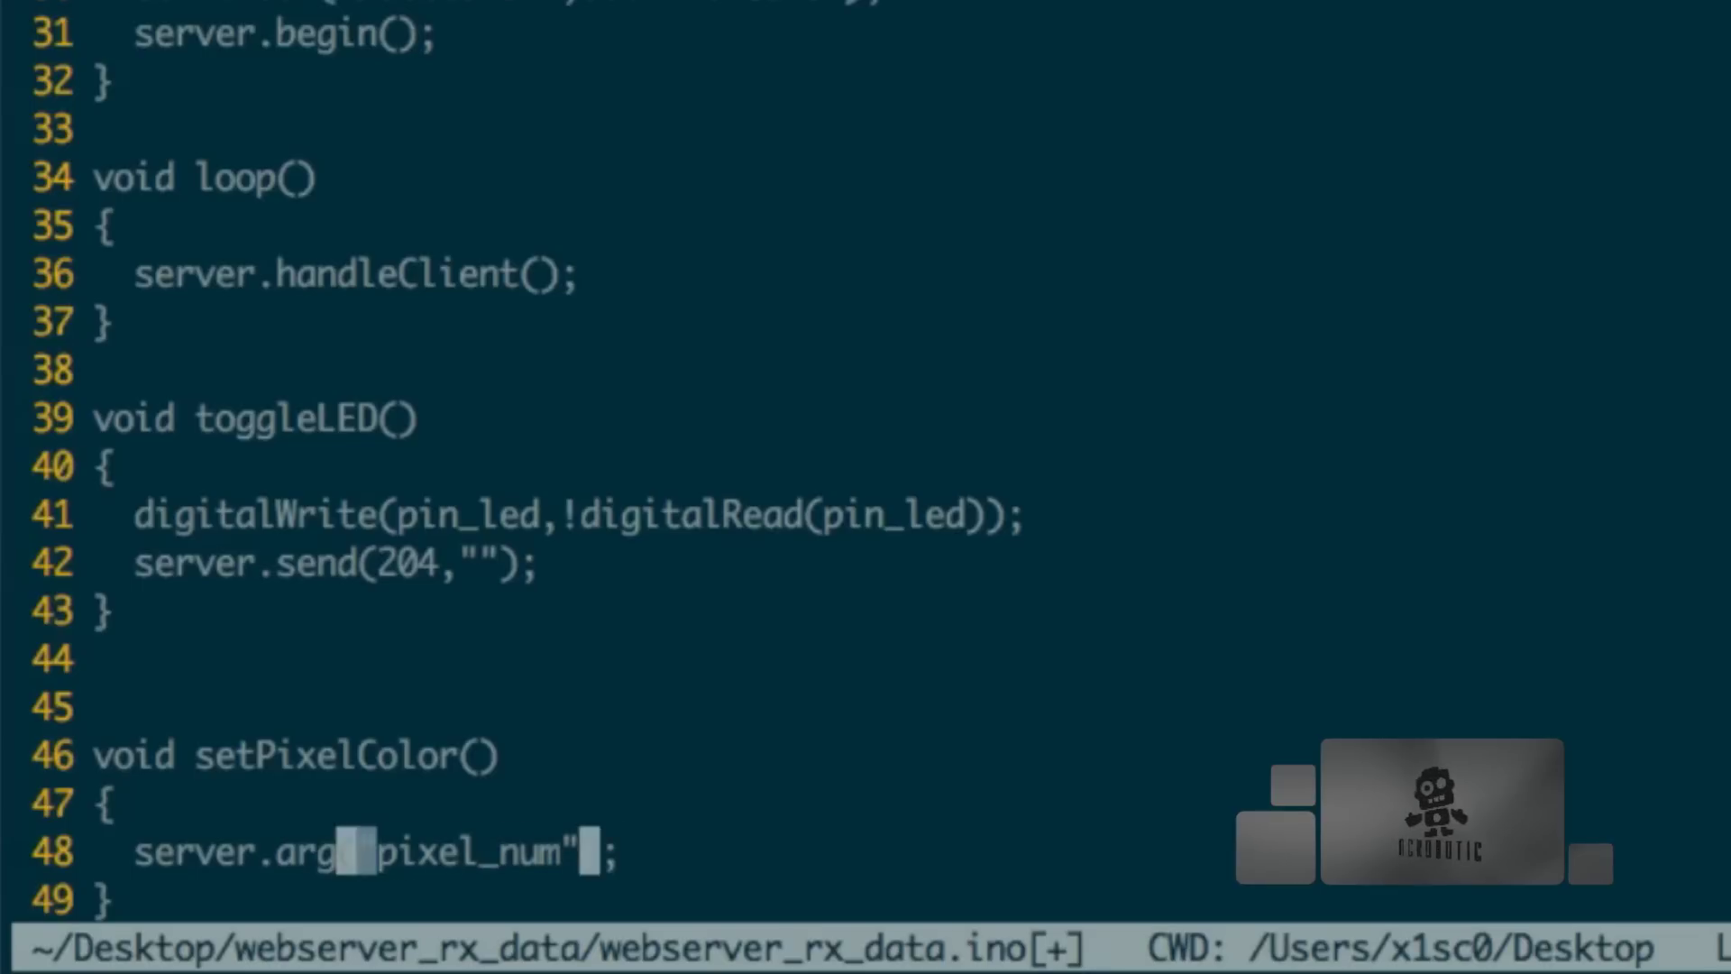
pyautogui.press('Left')
pyautogui.press('Left')
pyautogui.press('Left')
pyautogui.press('Left')
pyautogui.press('Left')
pyautogui.press('Left')
pyautogui.write('iStrin')
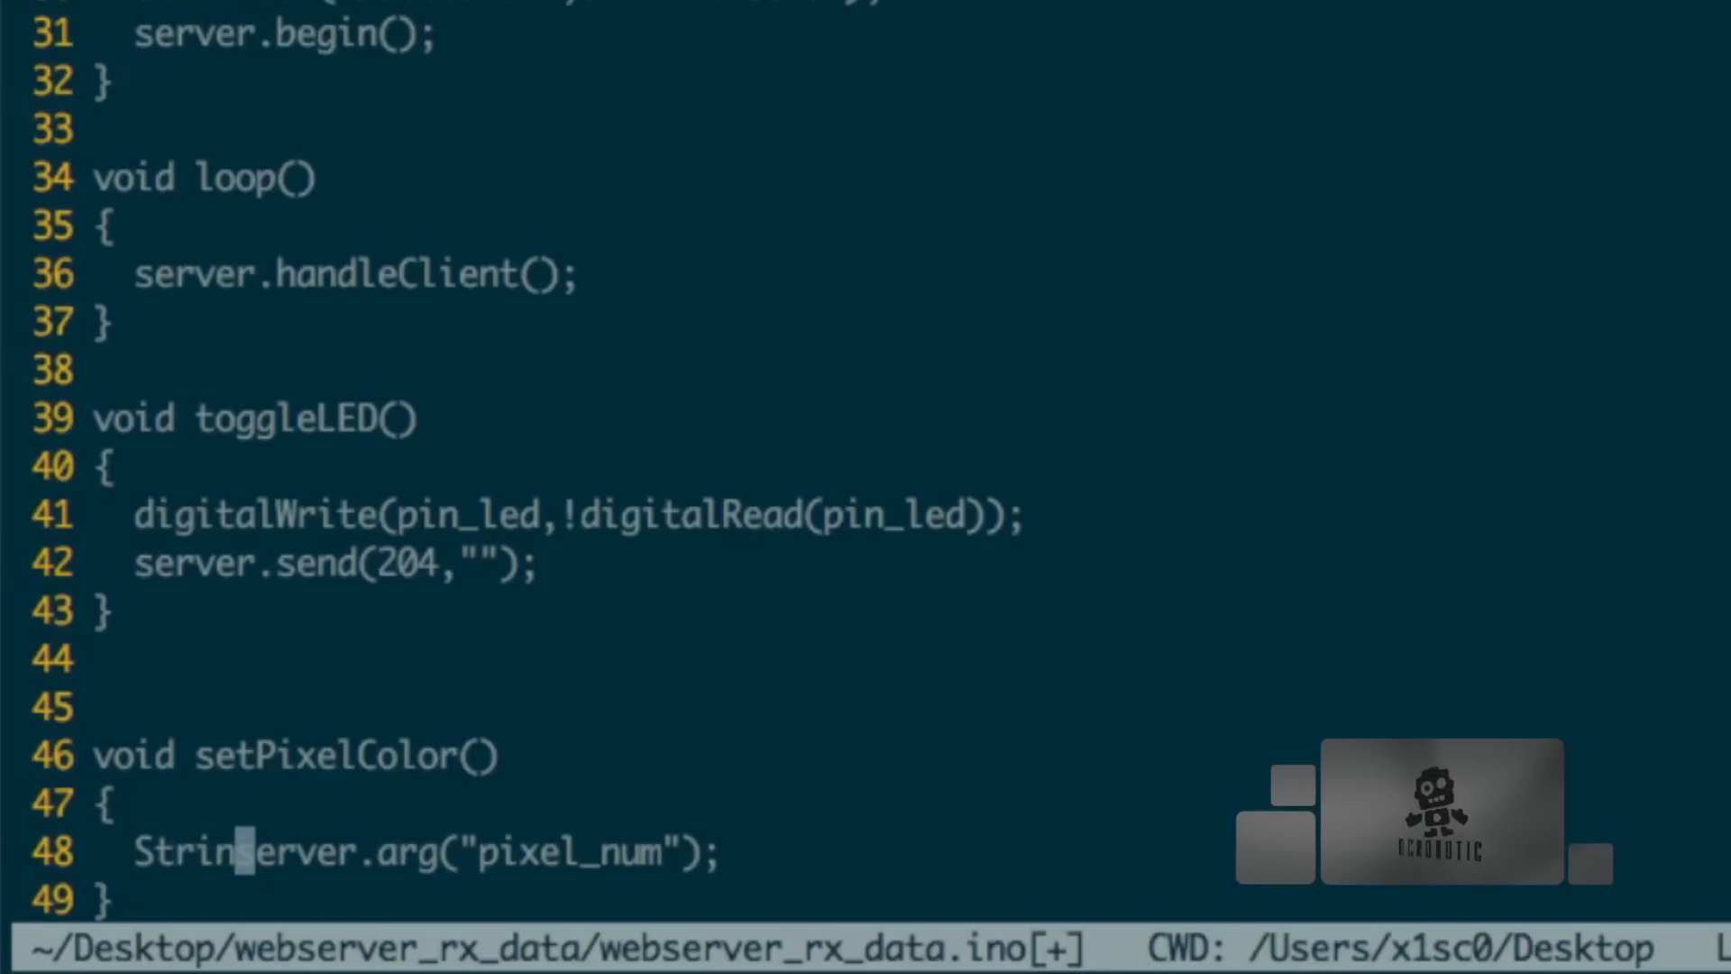
pyautogui.write('g n = ')
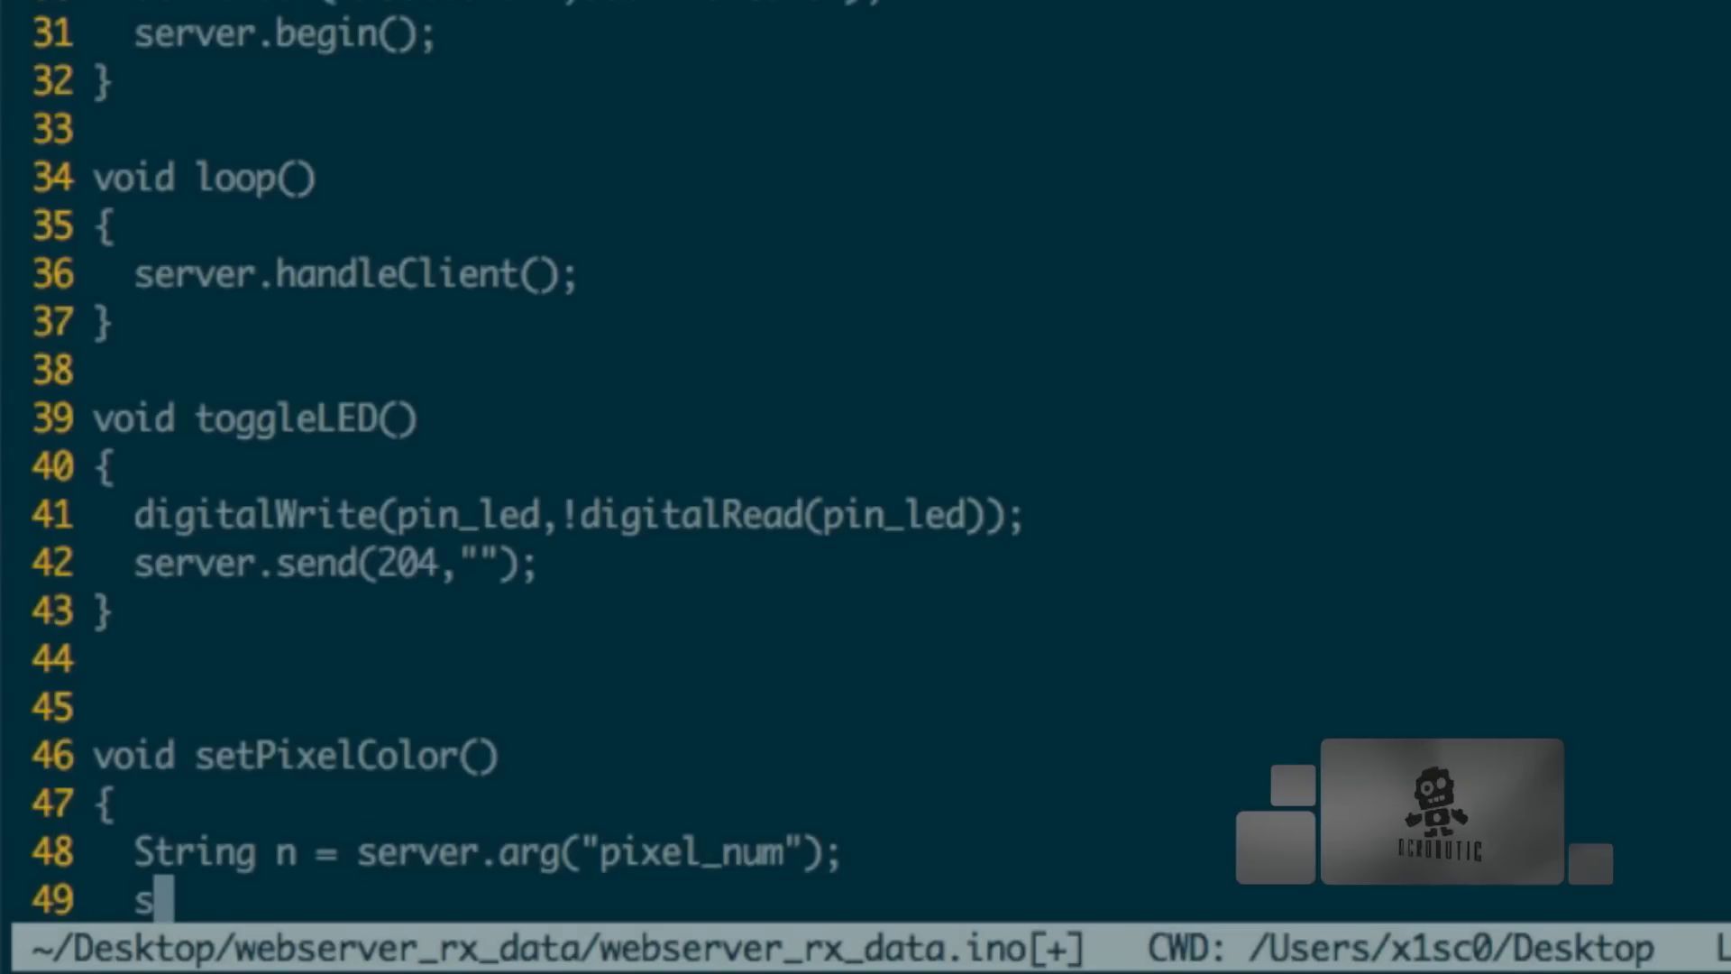
pyautogui.write('trip.setPi')
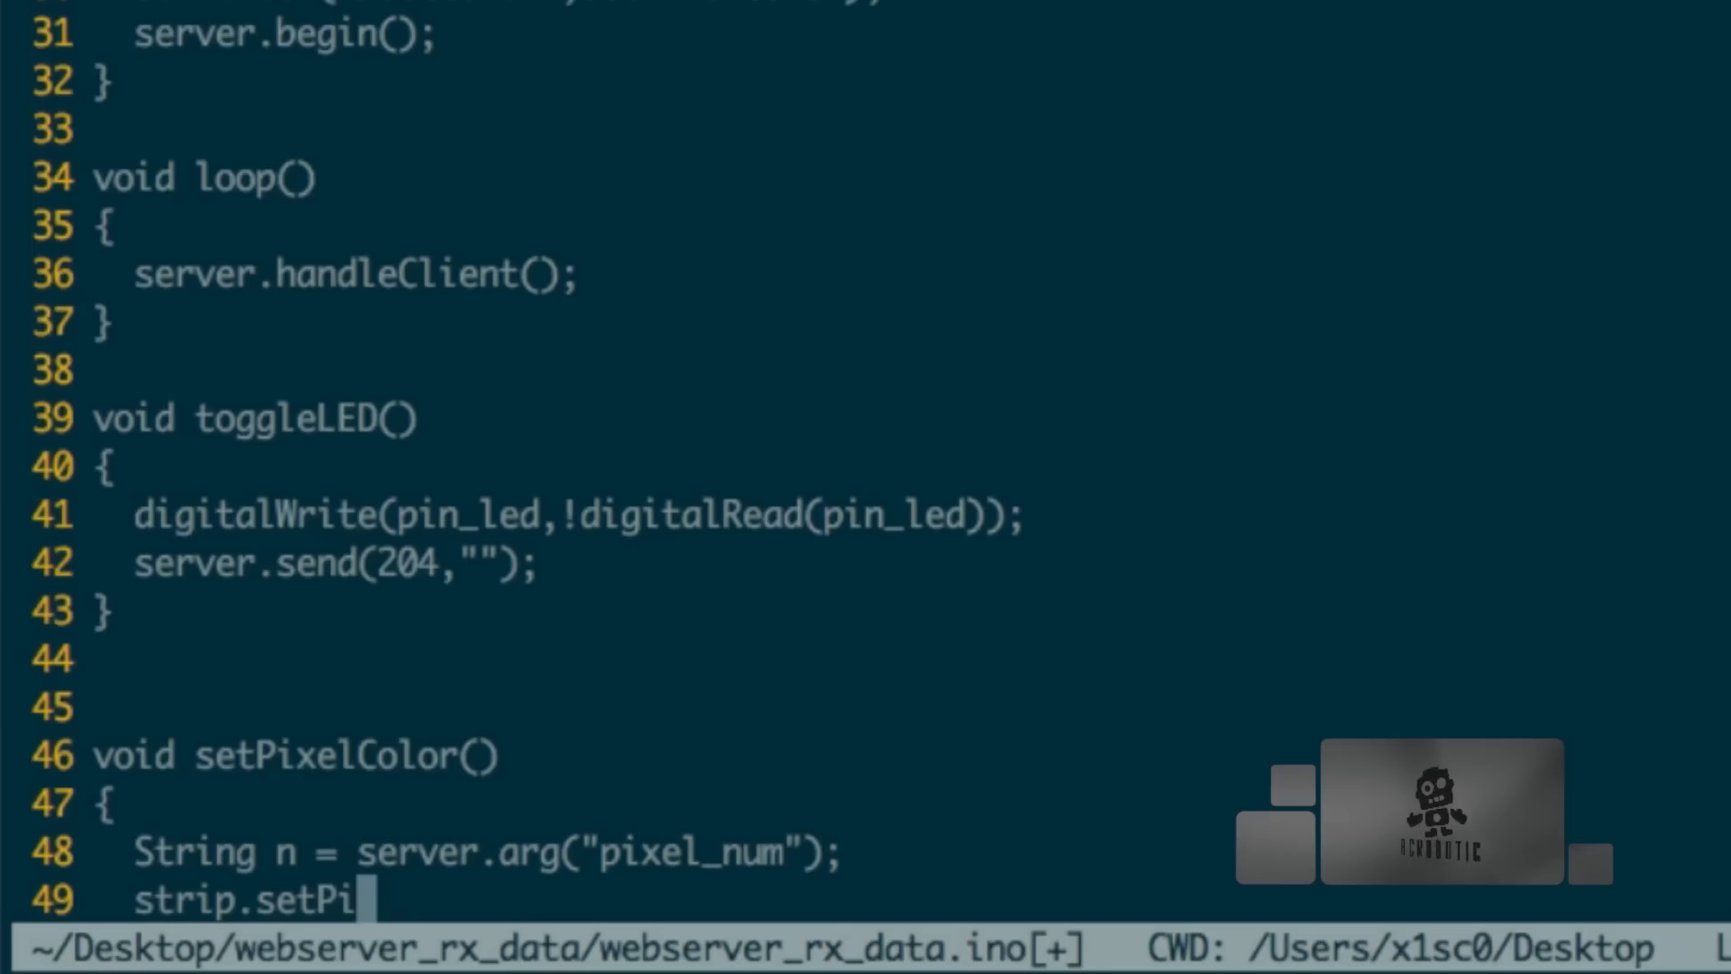
pyautogui.write('xelColor')
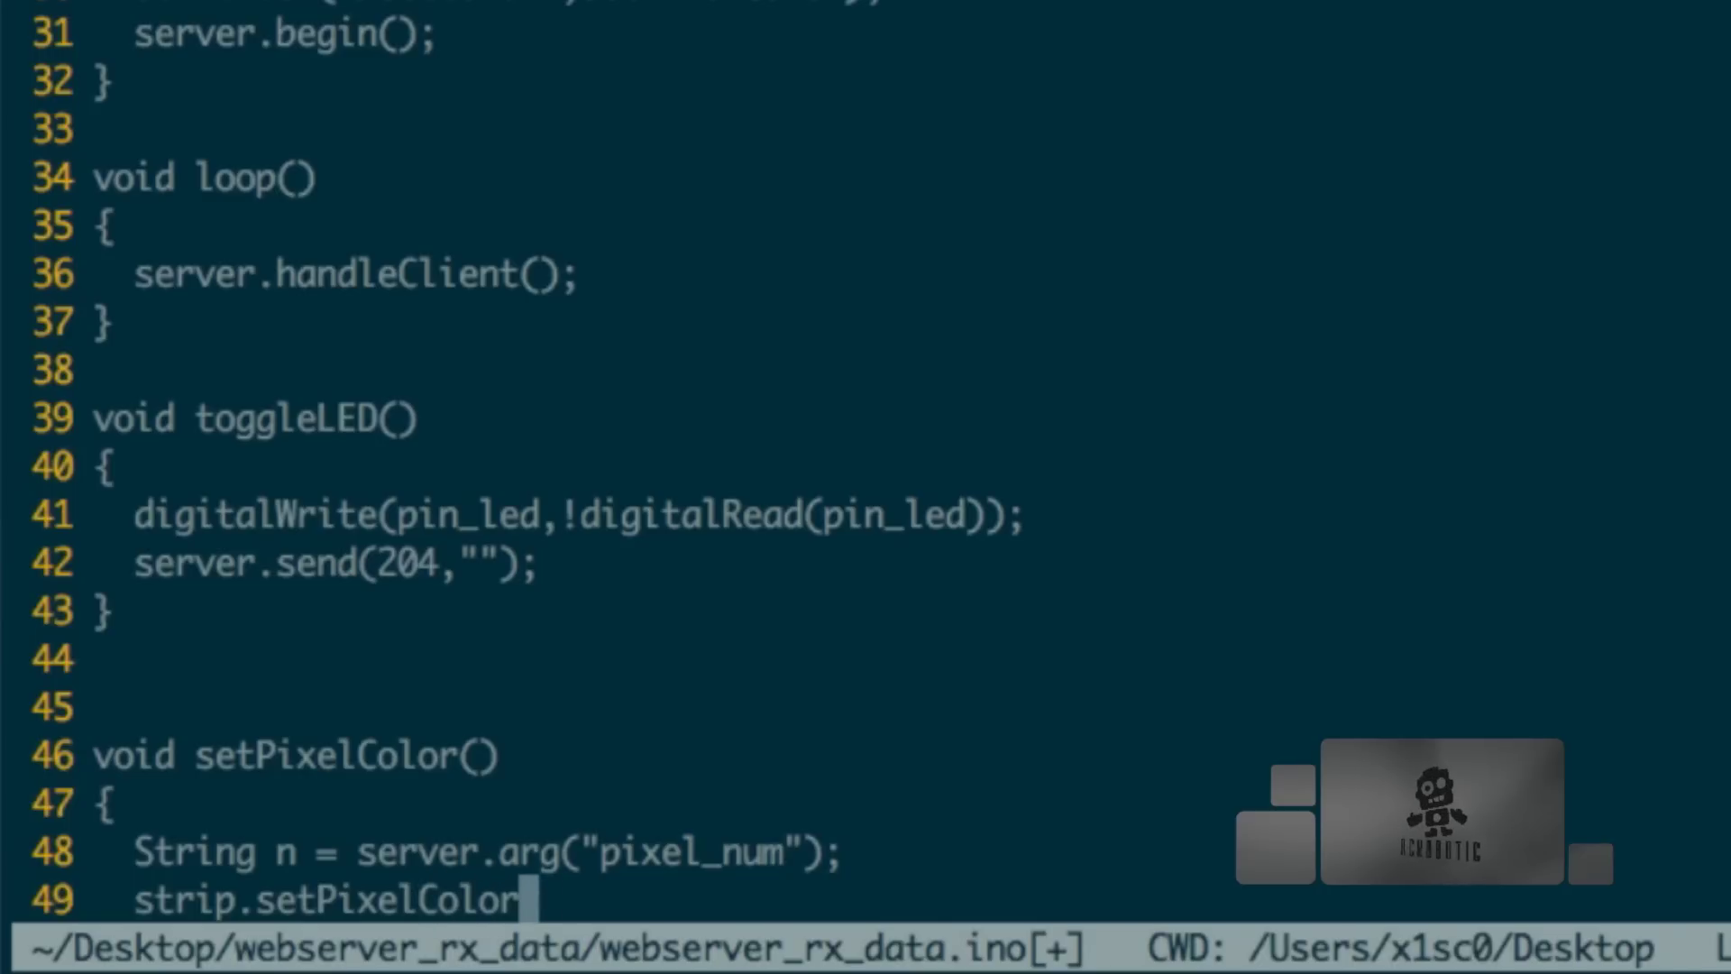
pyautogui.write('();')
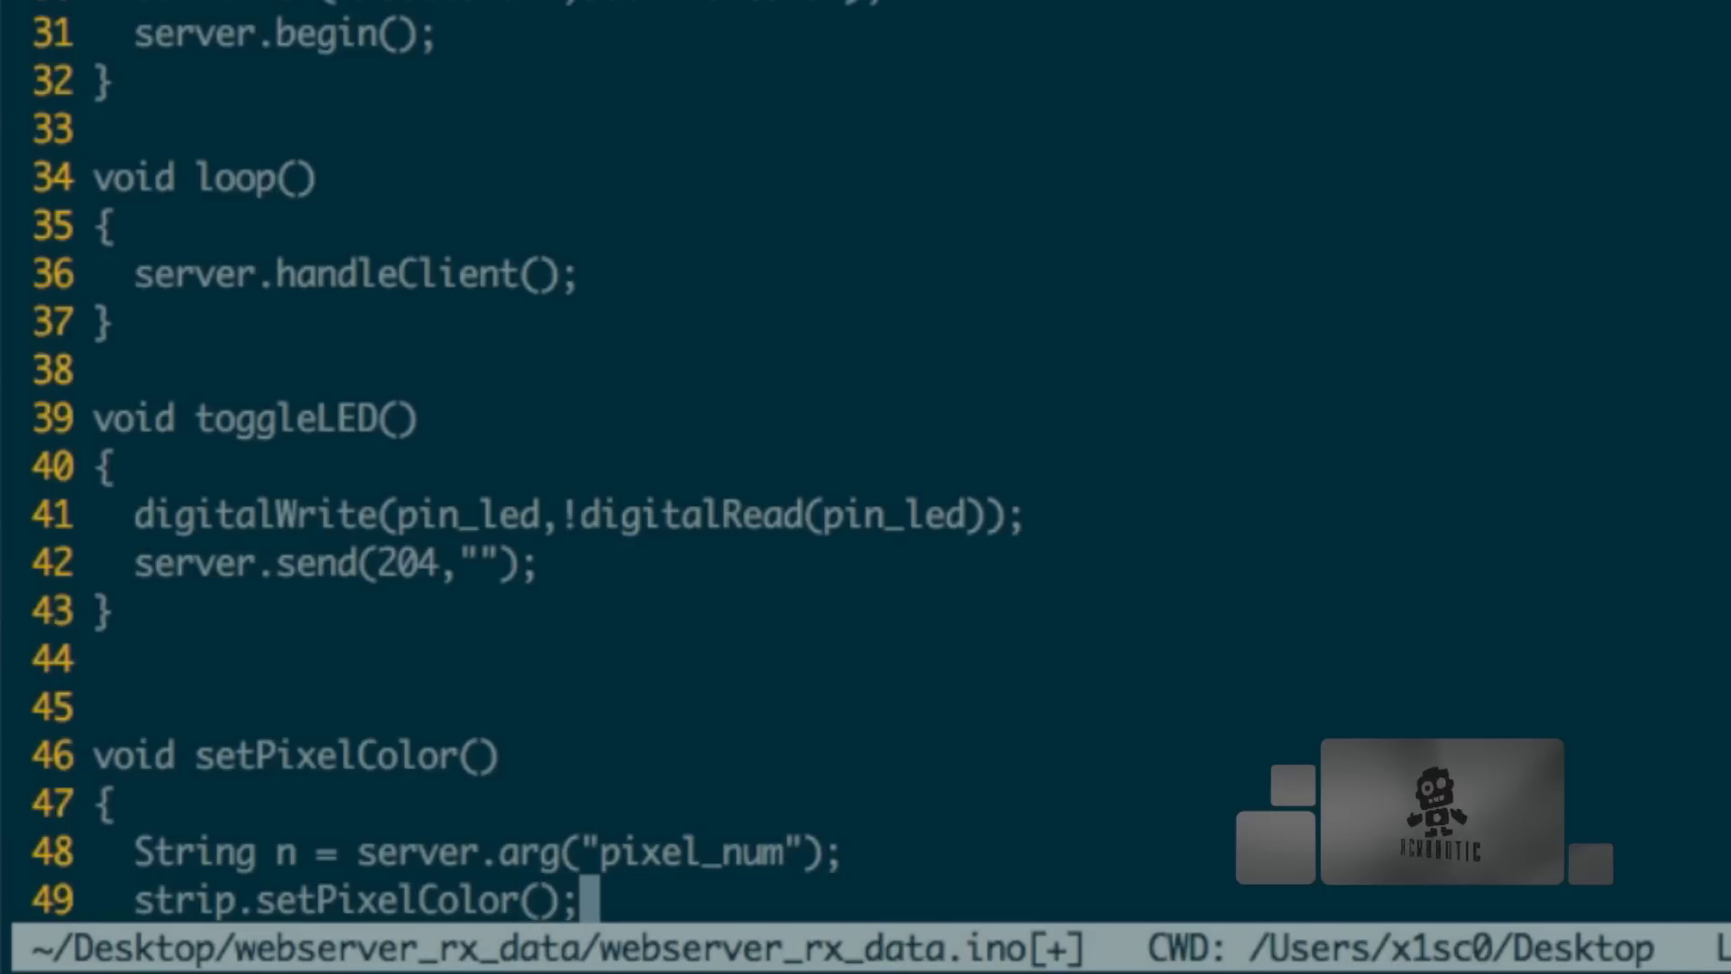
# Complete strip.setPixelColor(n.toInt(),255,0,0); on line 49 and save the sketch
pyautogui.press('Left')
pyautogui.press('Left')
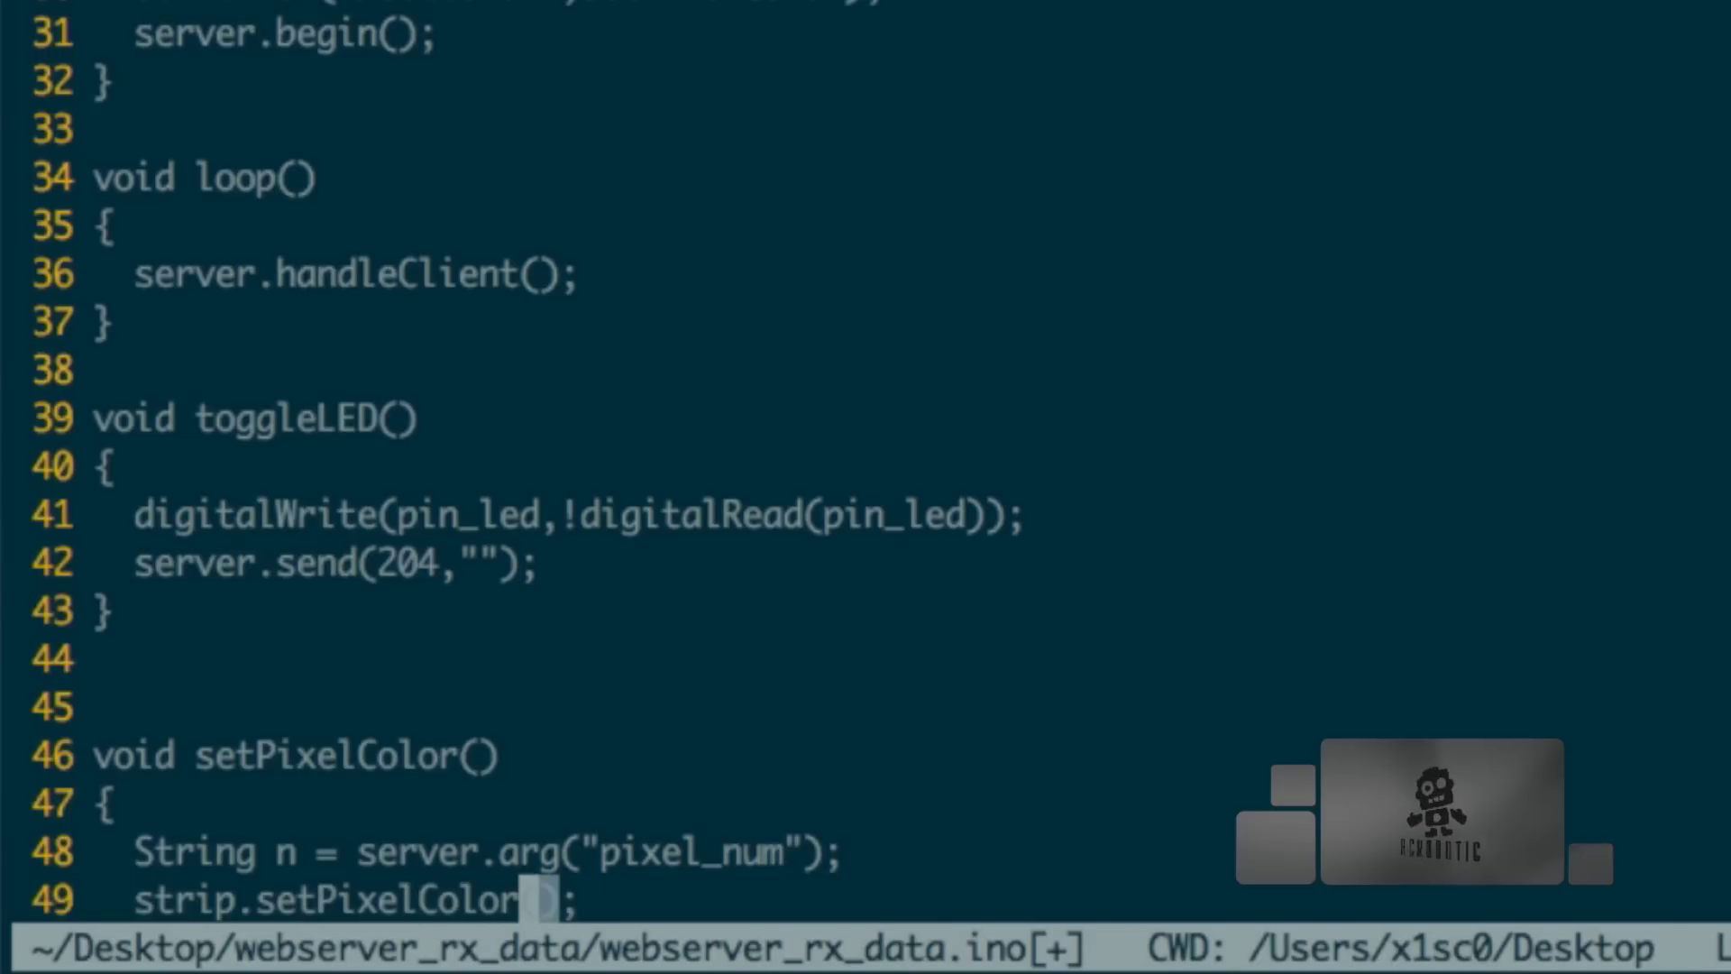
pyautogui.write('n,')
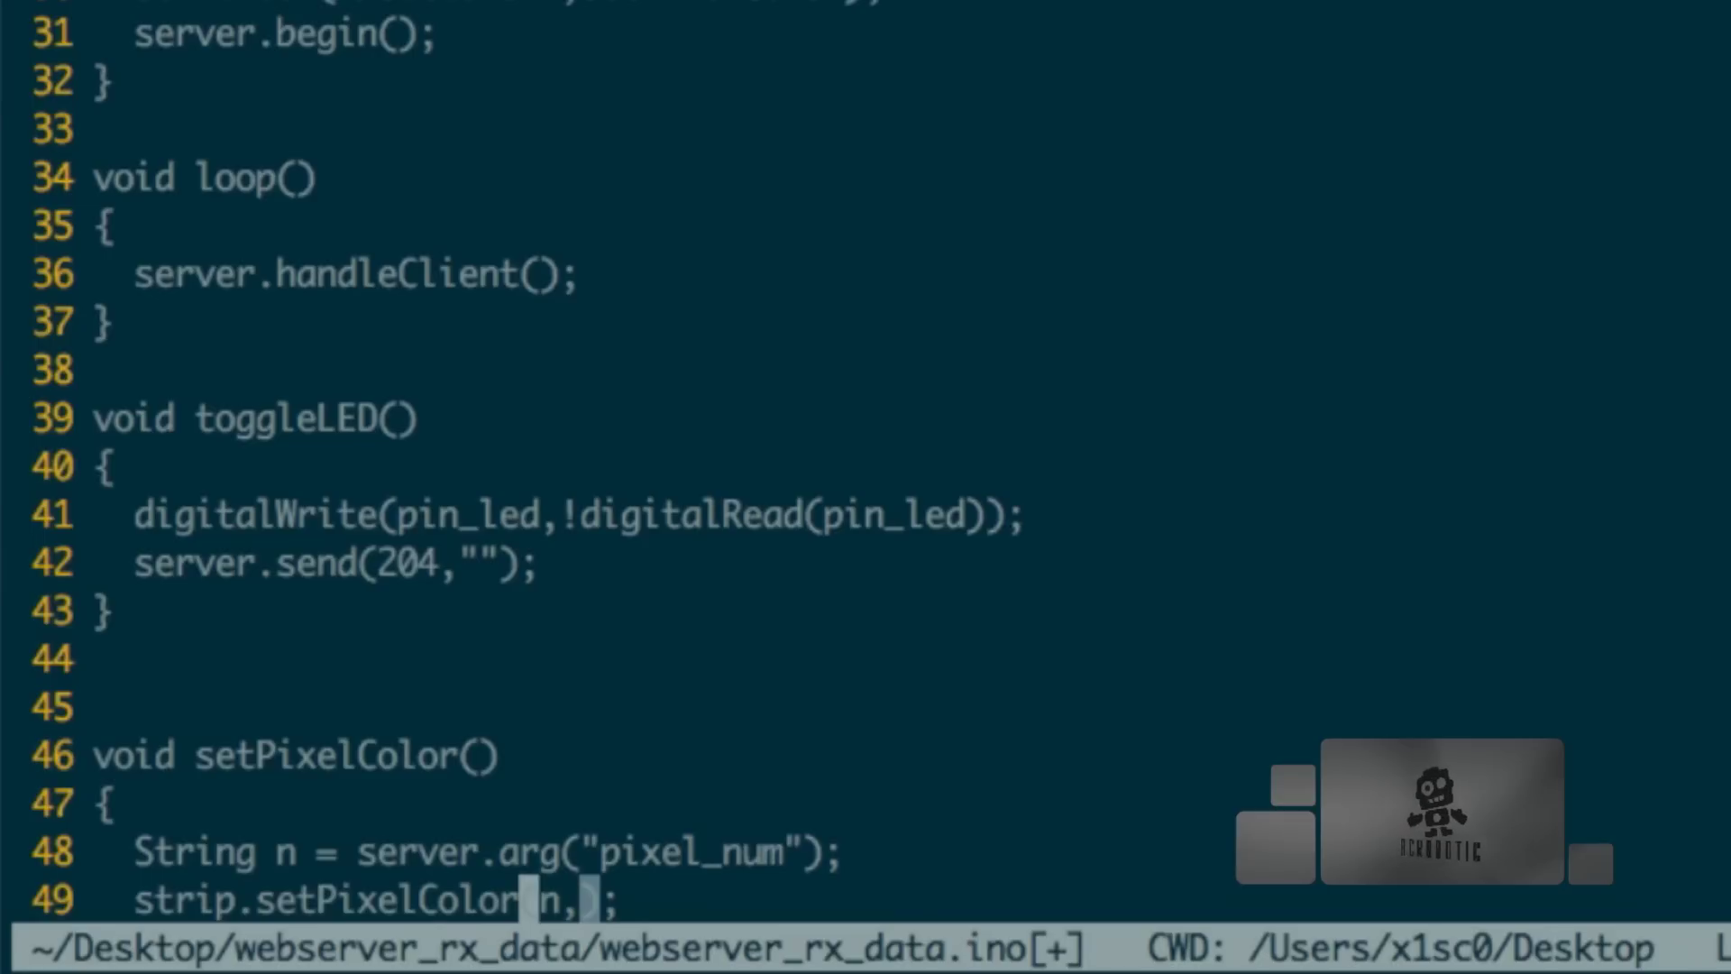
pyautogui.write('255,0,0')
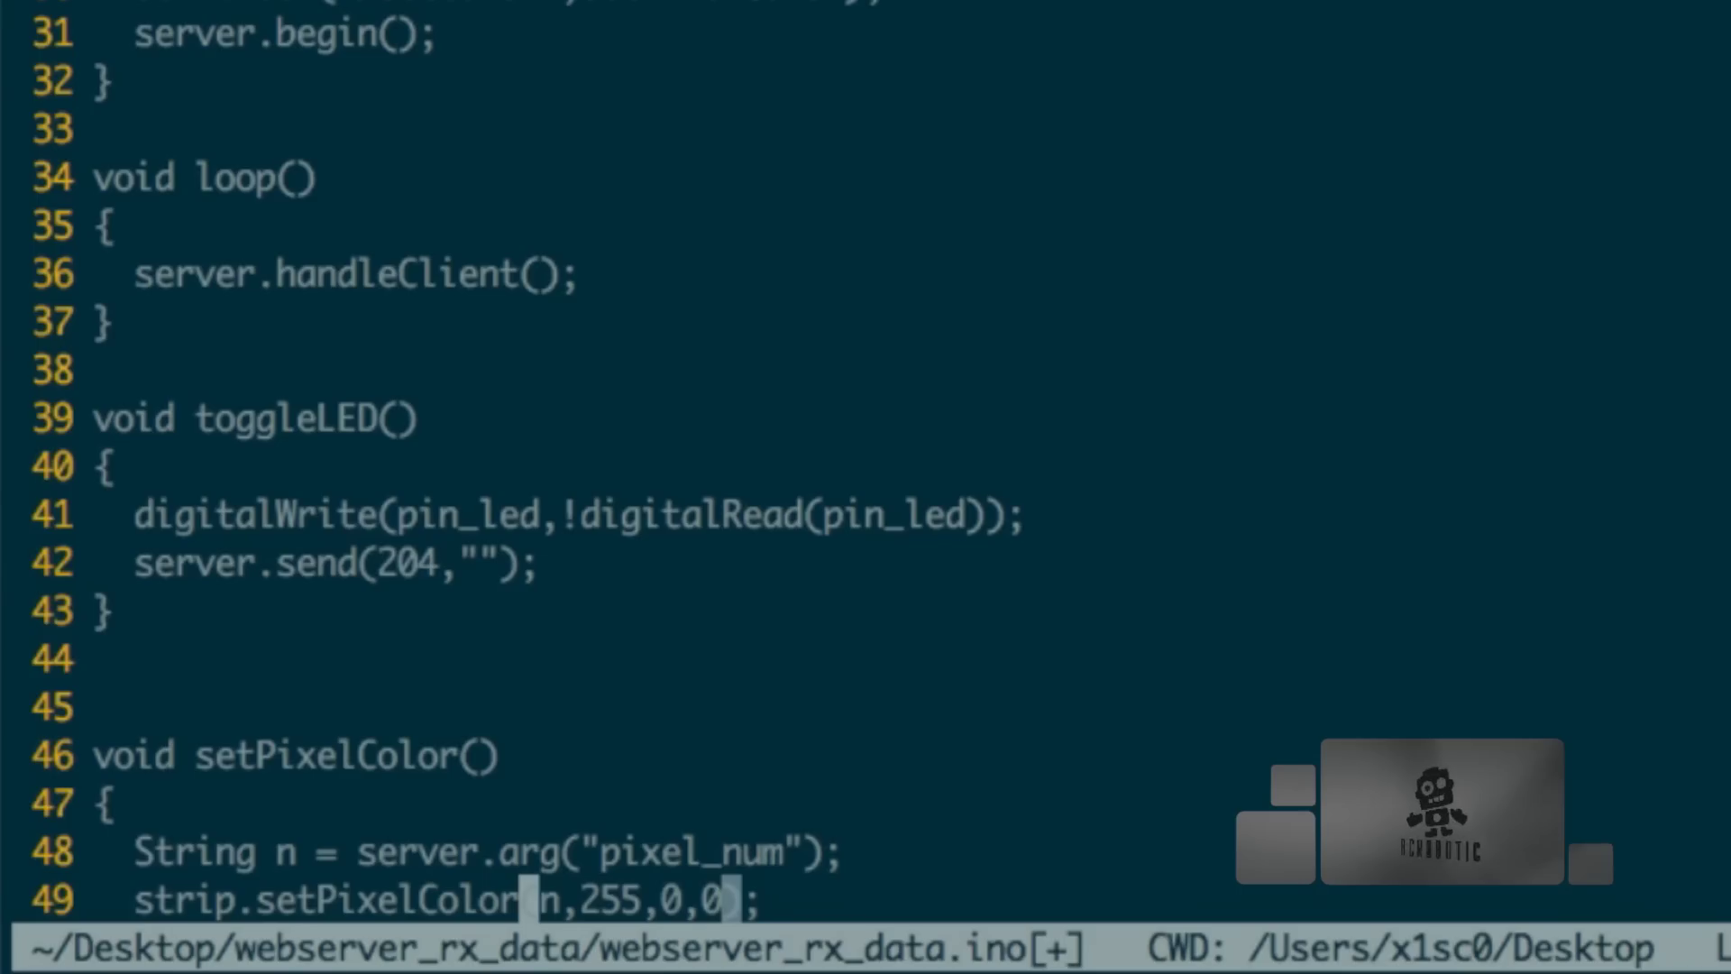
pyautogui.press('h')
pyautogui.press('h')
pyautogui.press('h')
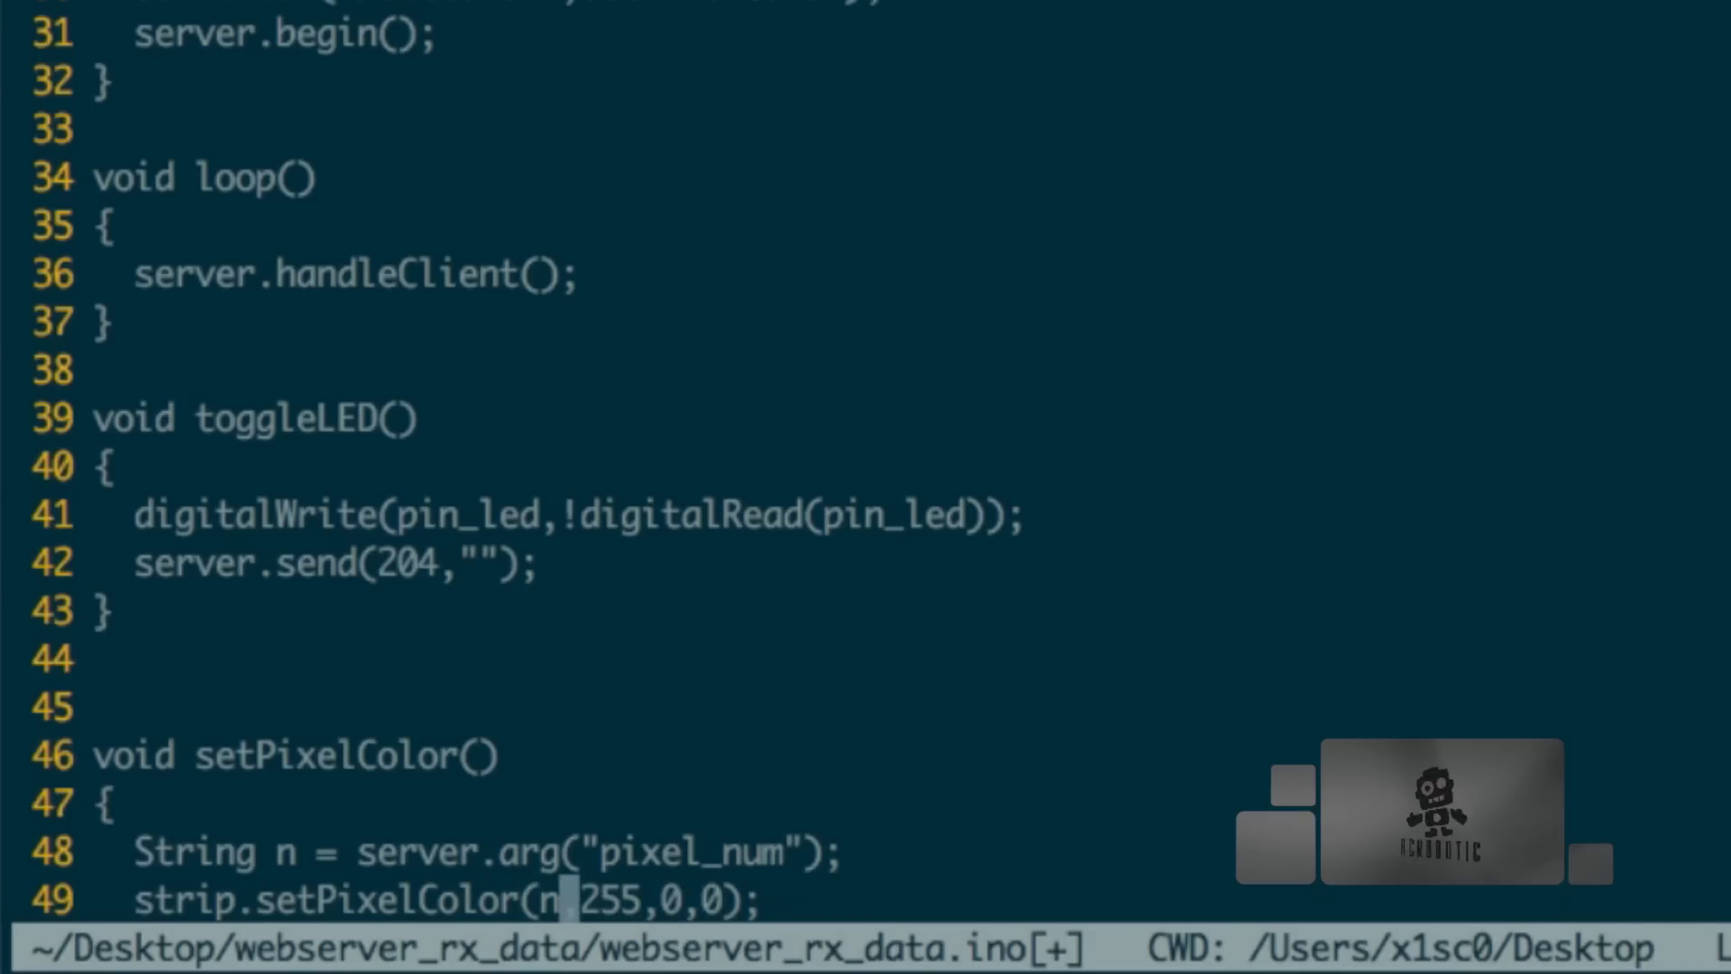
pyautogui.write('.toInt()')
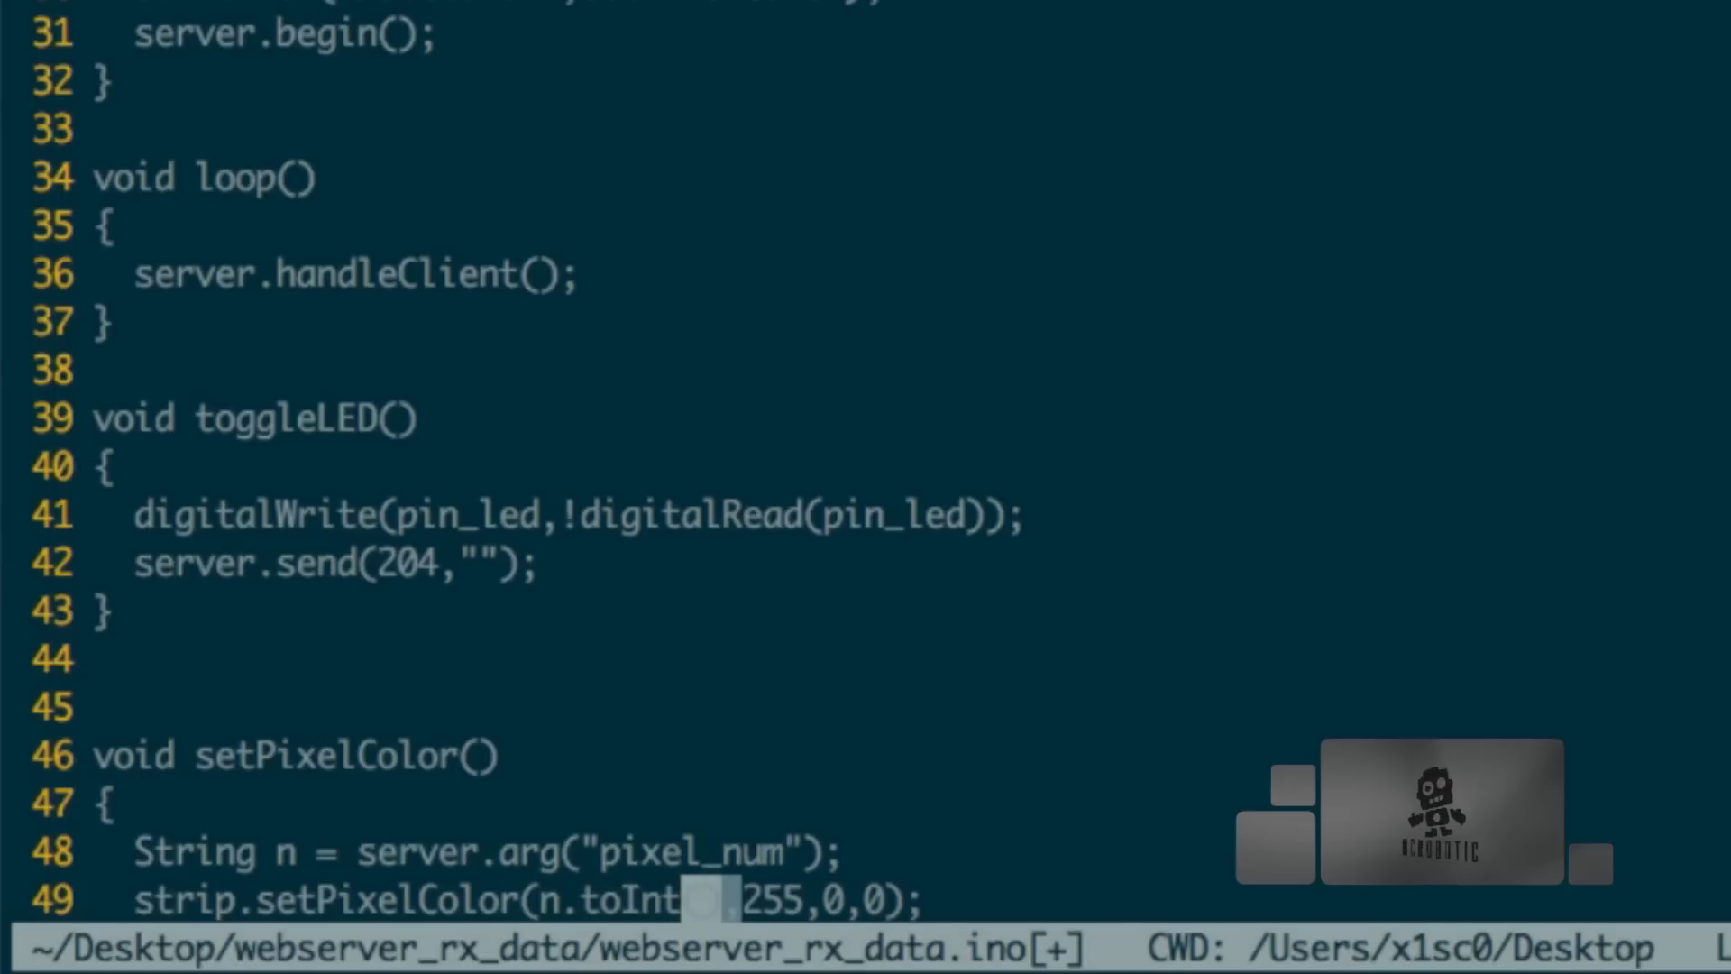
pyautogui.press('Escape')
pyautogui.write('j:w')
pyautogui.press('Return')
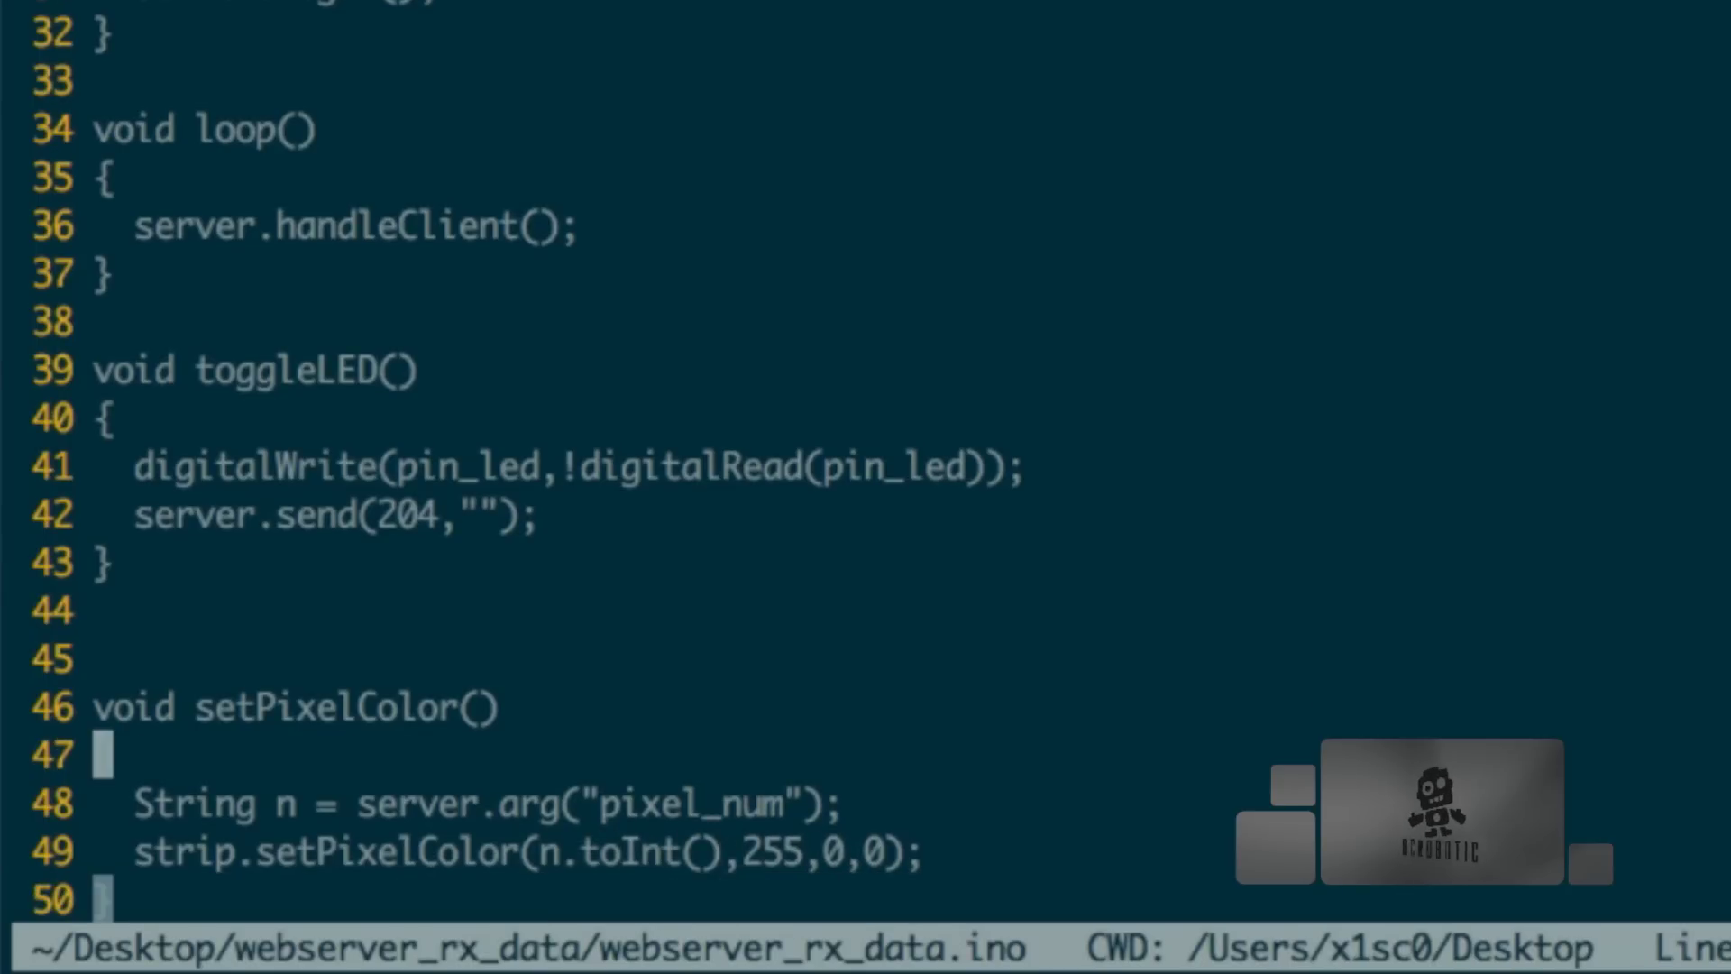
pyautogui.press('`')
pyautogui.press('.')
pyautogui.write('o')
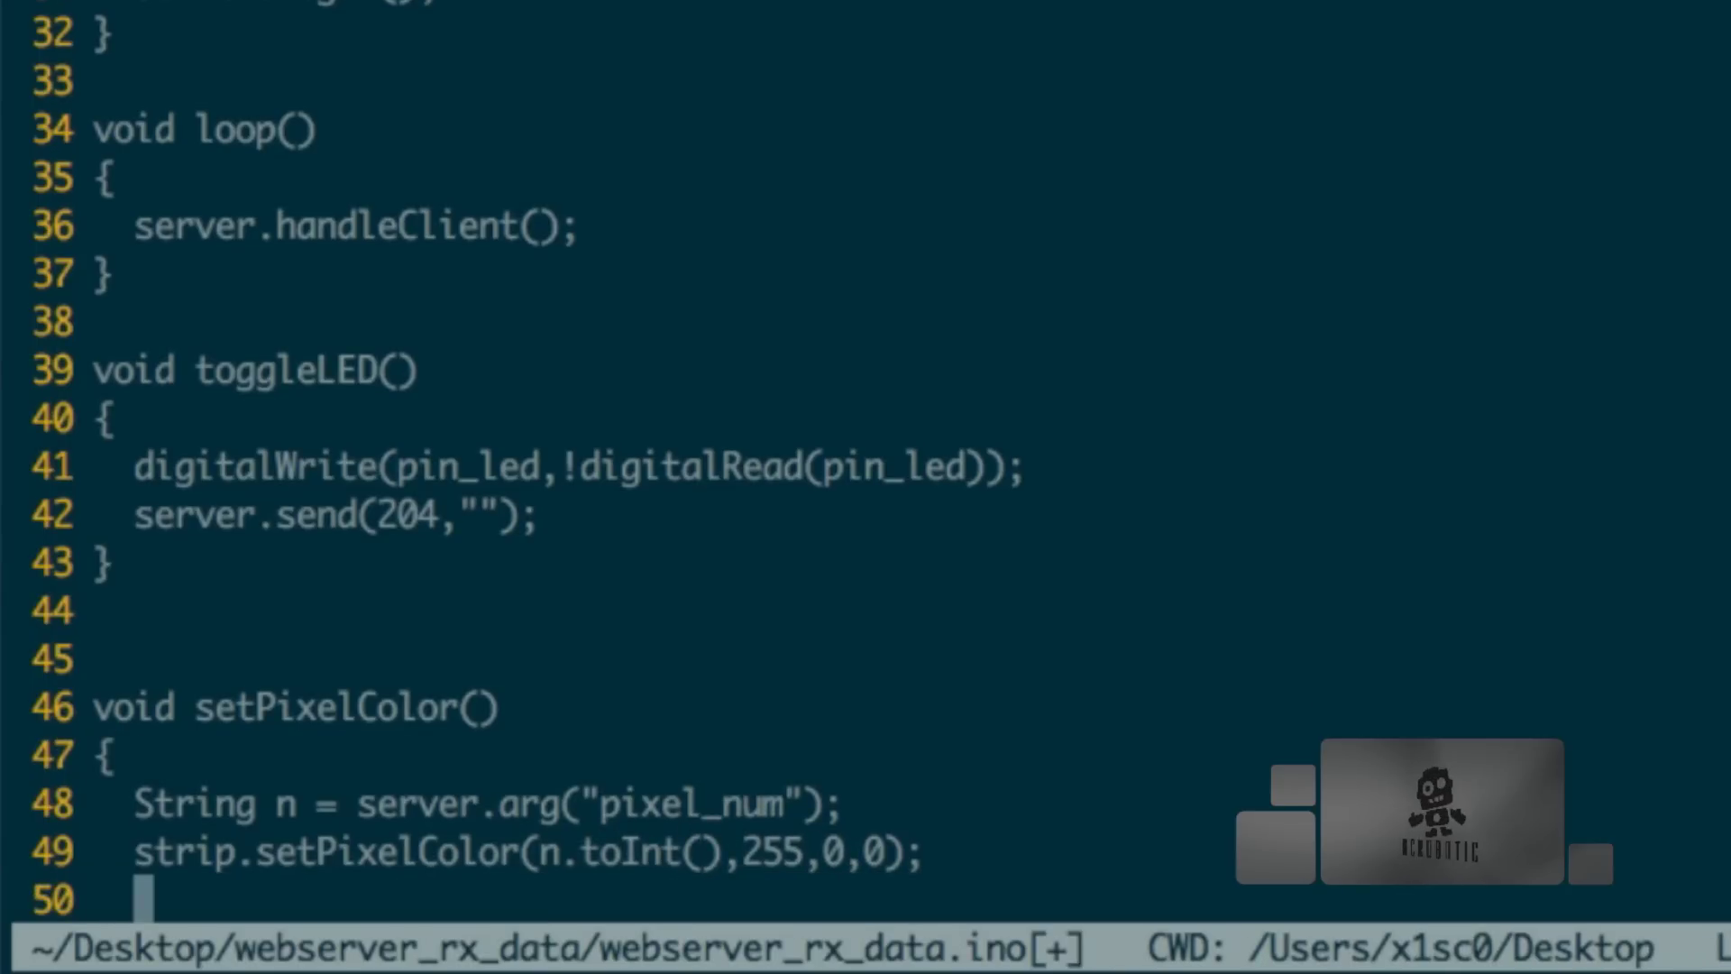
pyautogui.write('strip.')
pyautogui.write('how();')
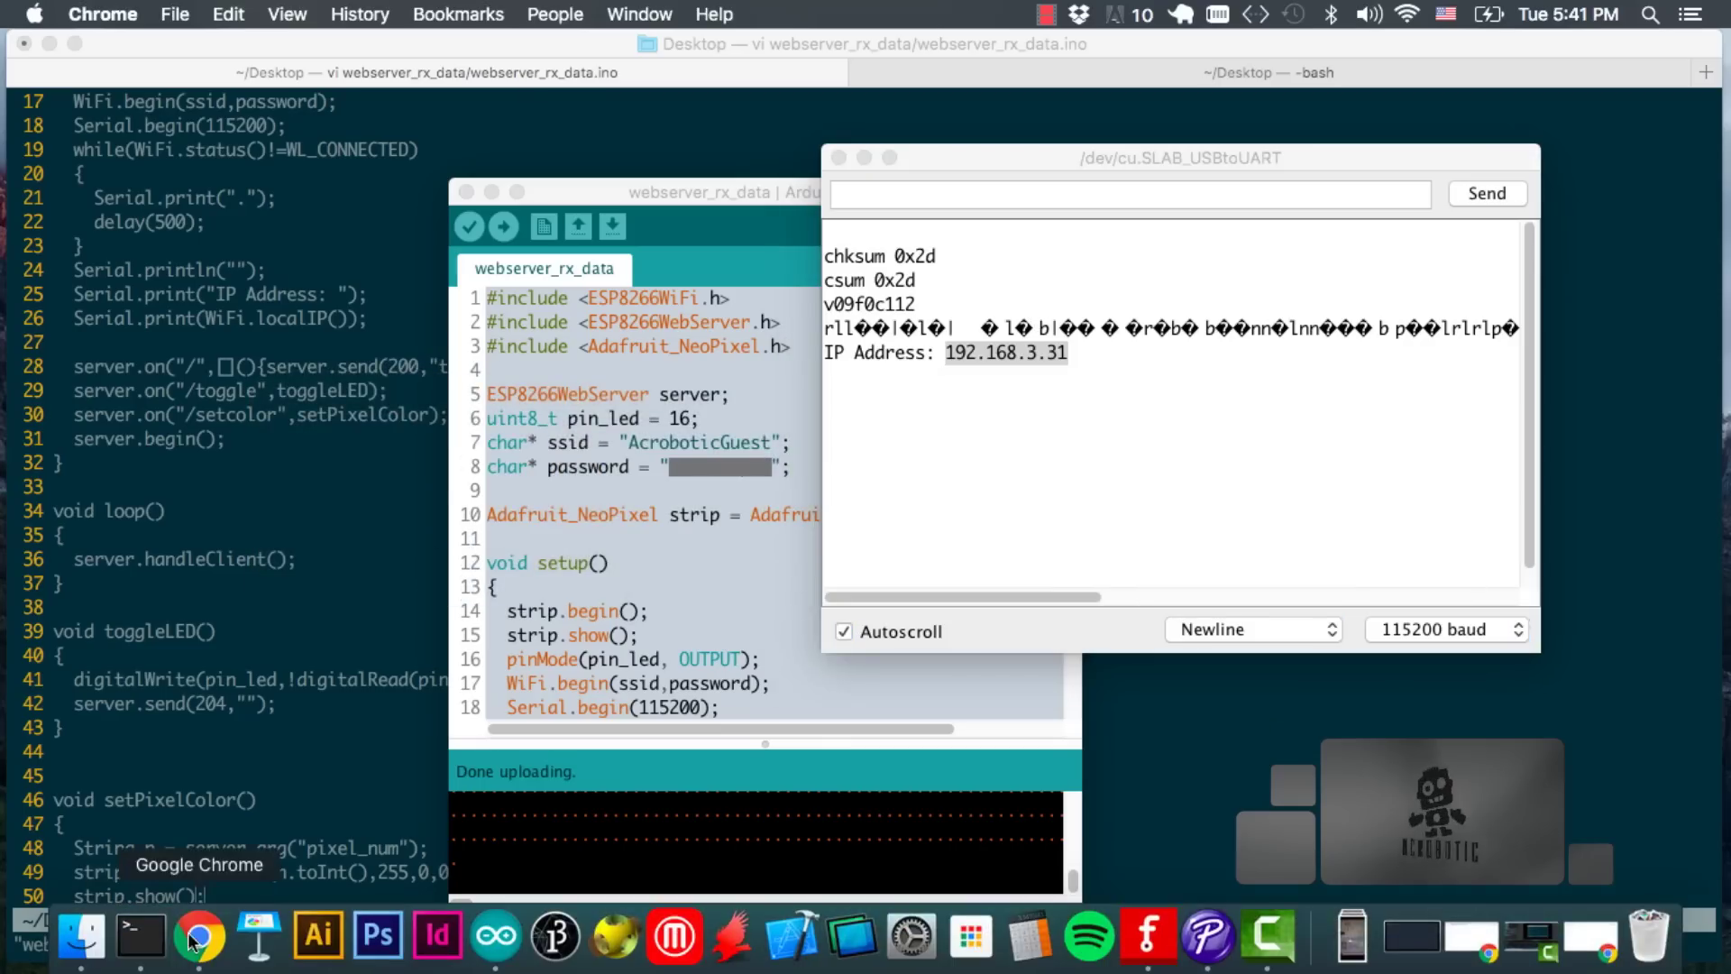
# Upload the sketch, read IP 192.168.3.31 in the Serial Monitor, and switch to Chrome
pyautogui.click(201, 935)
pyautogui.write('192.168.3.31')
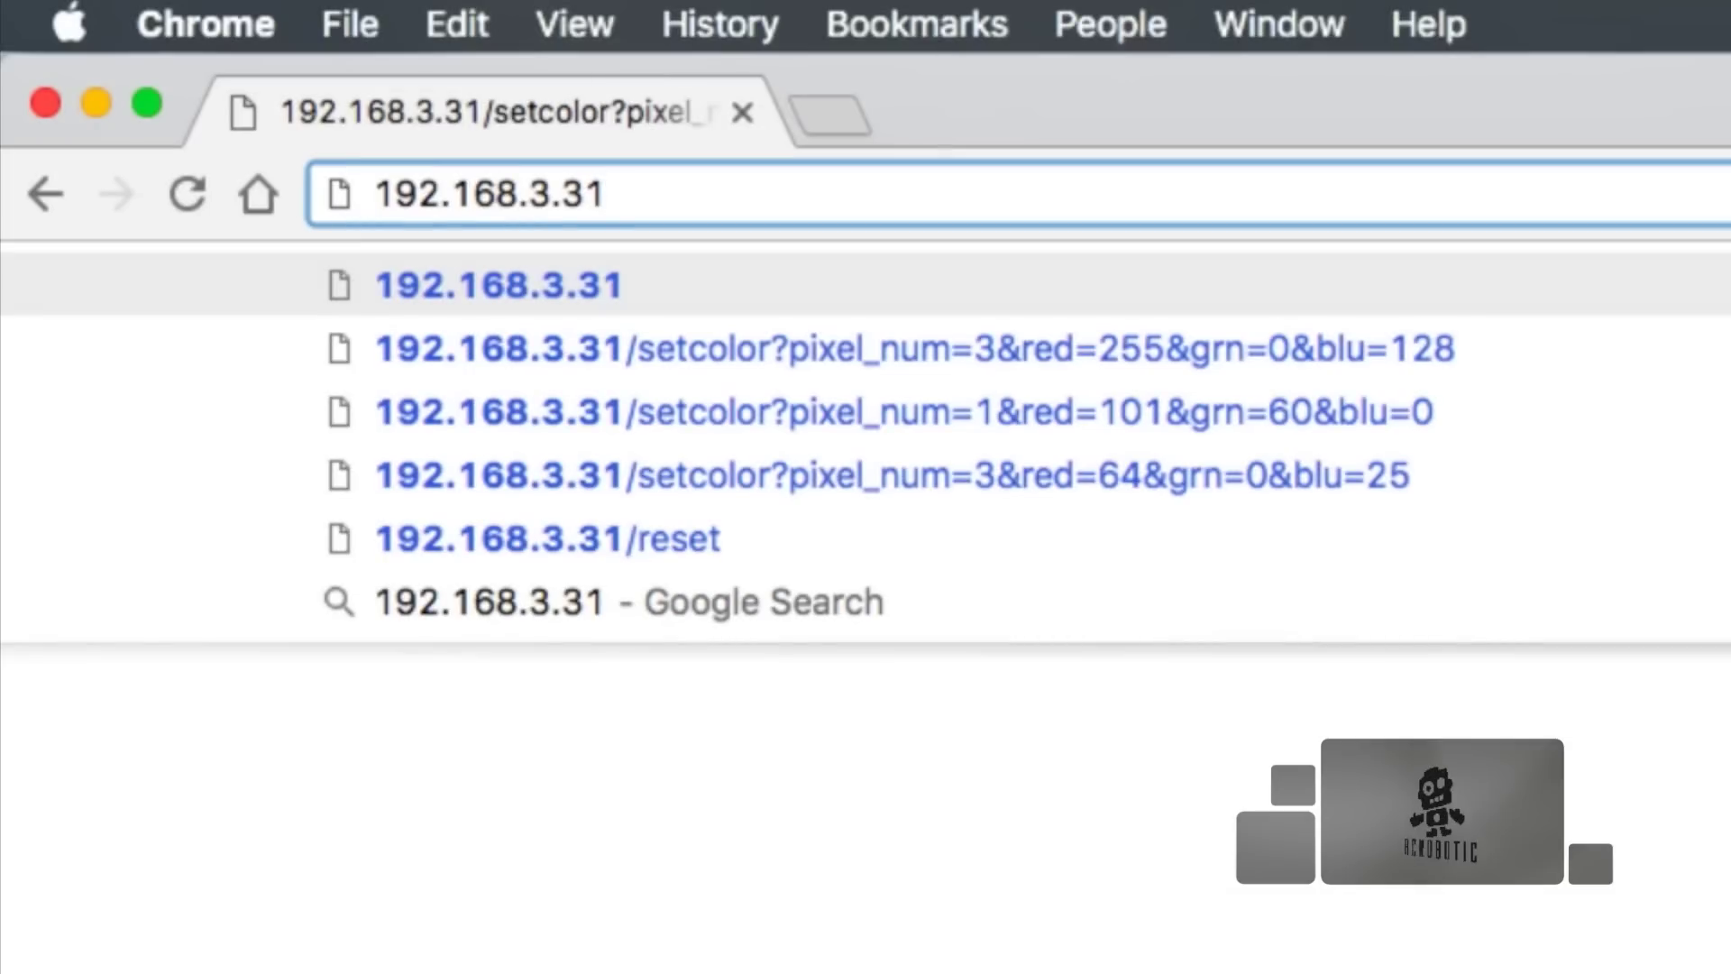
pyautogui.write('/')
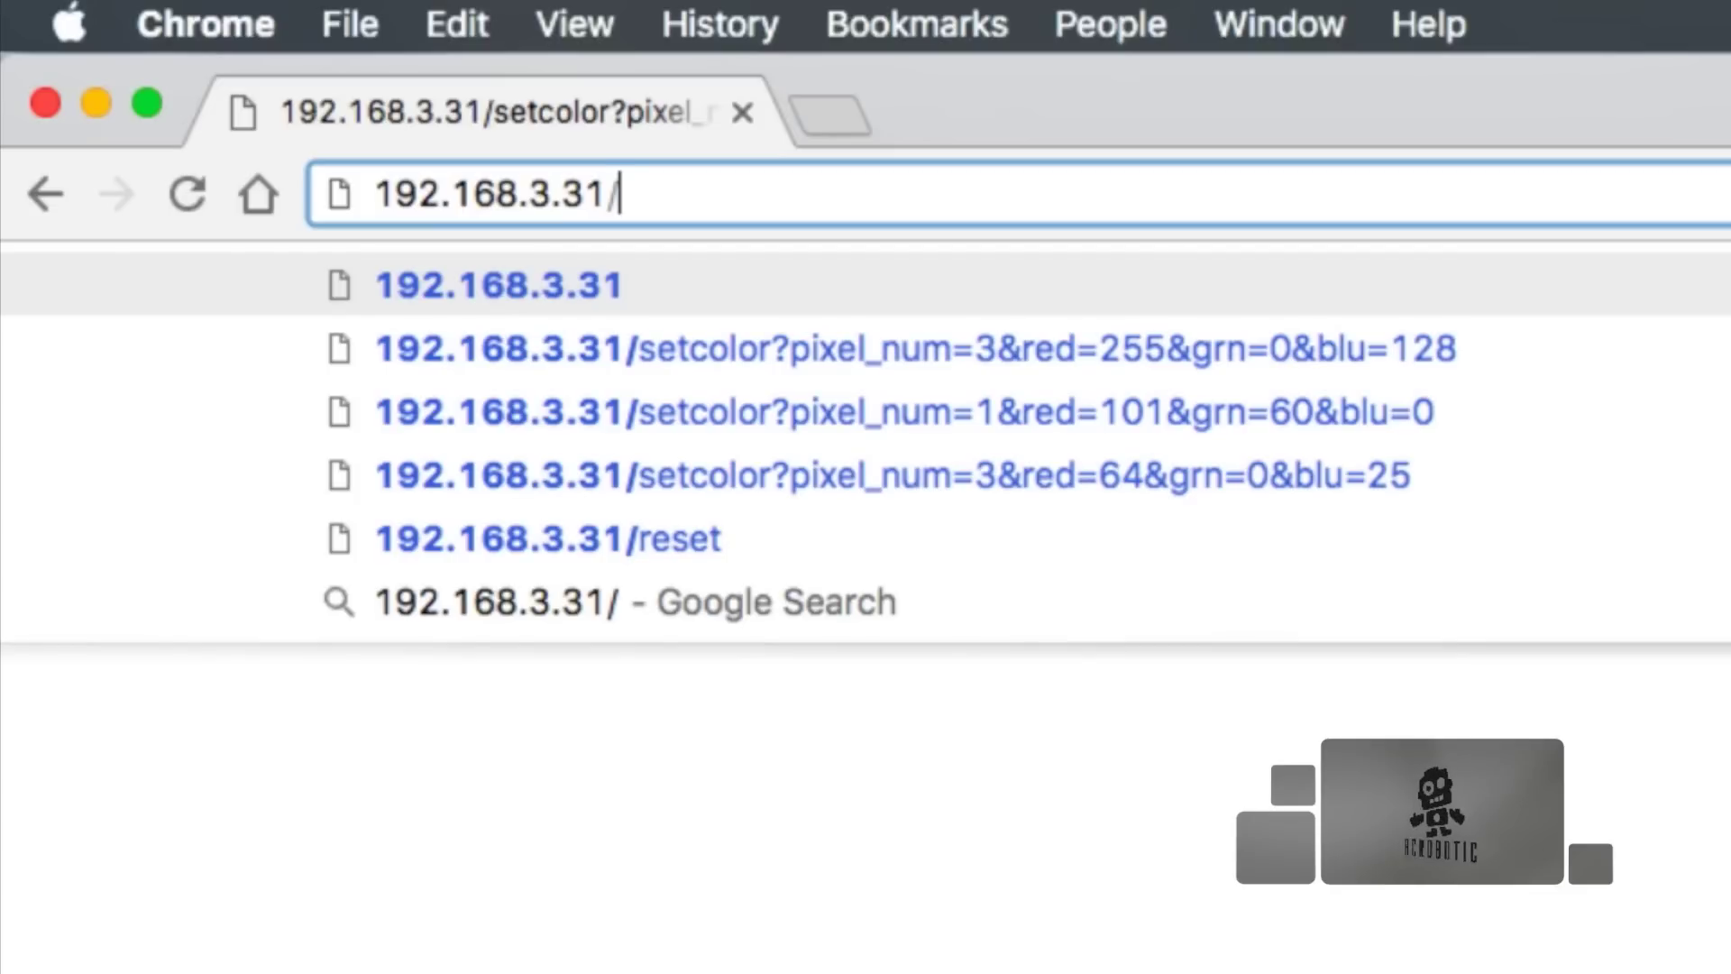
pyautogui.write('s')
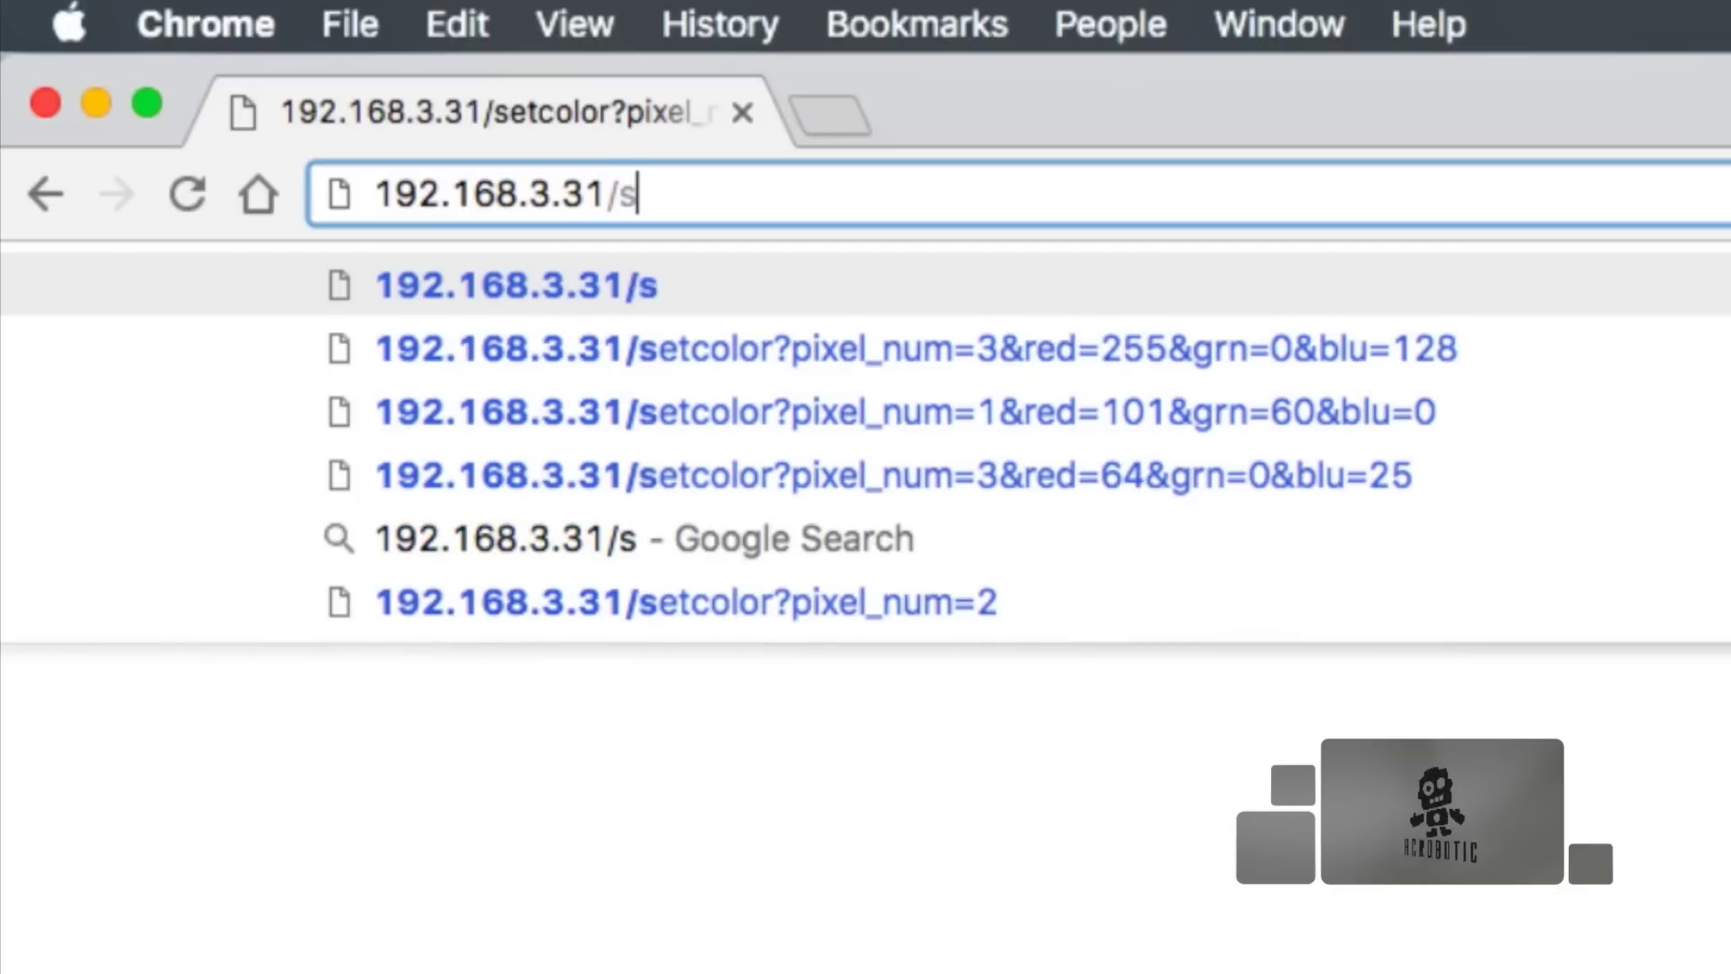
pyautogui.write('etcolor')
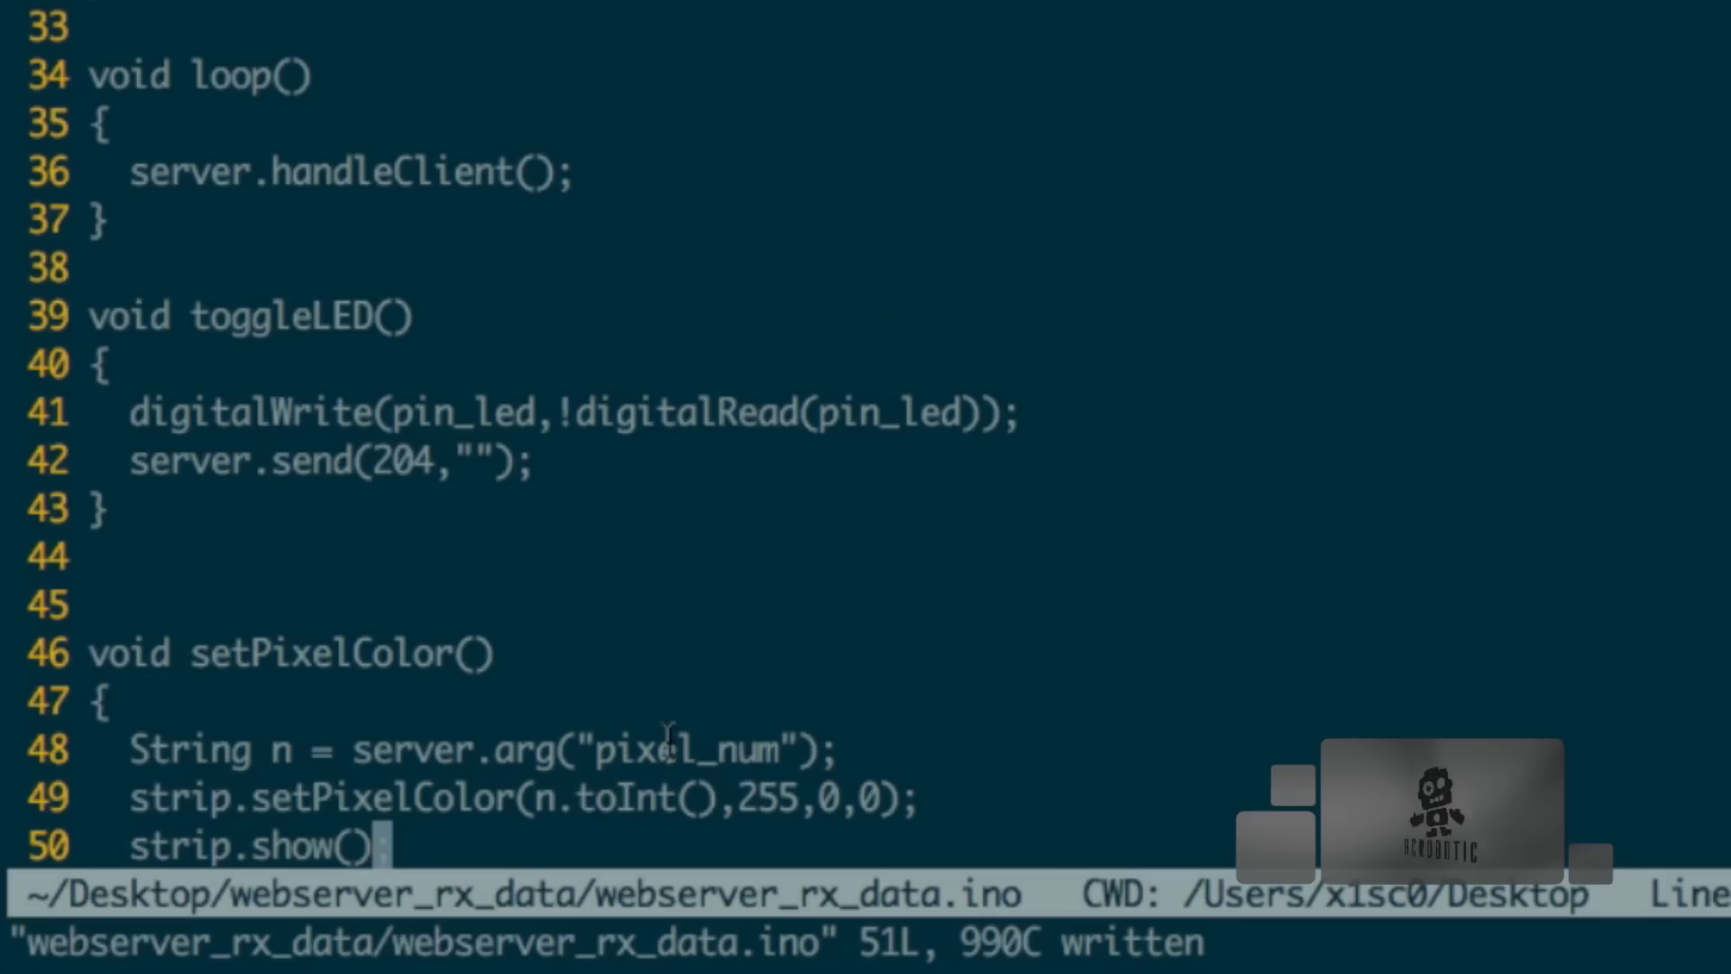
# Request 192.168.3.31/setcolor?pixel_num=... in Chrome, then select pixel_num on line 48 in vim
pyautogui.doubleClick(667, 748)
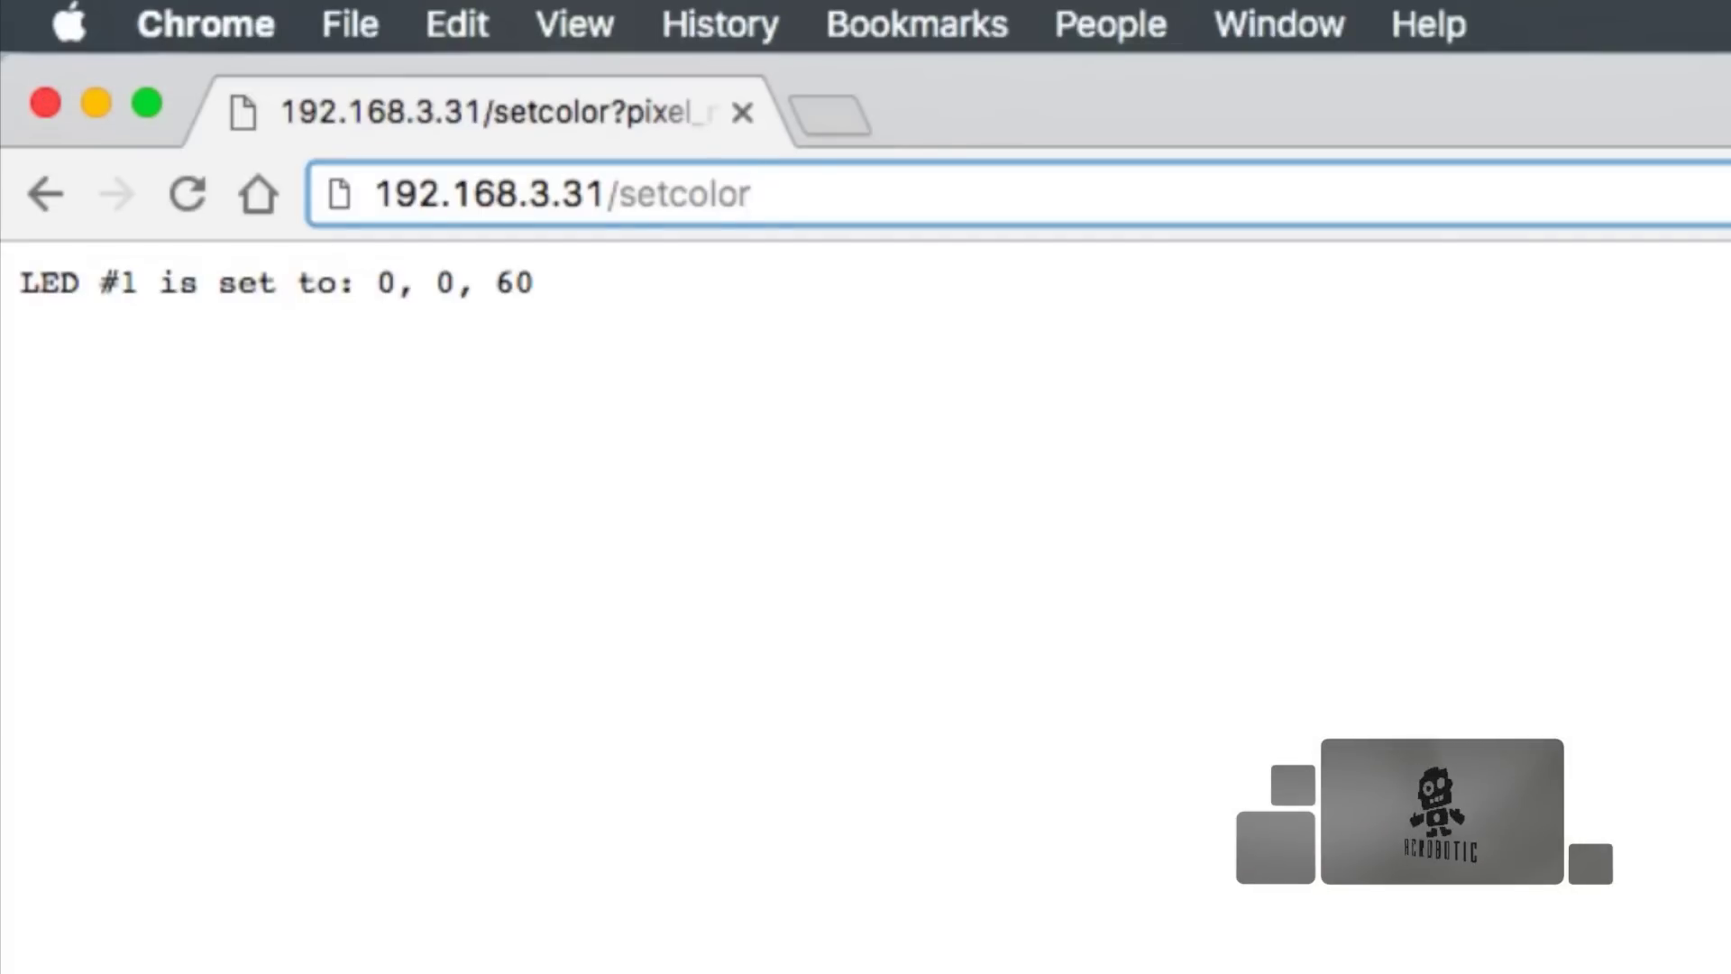
pyautogui.write('?')
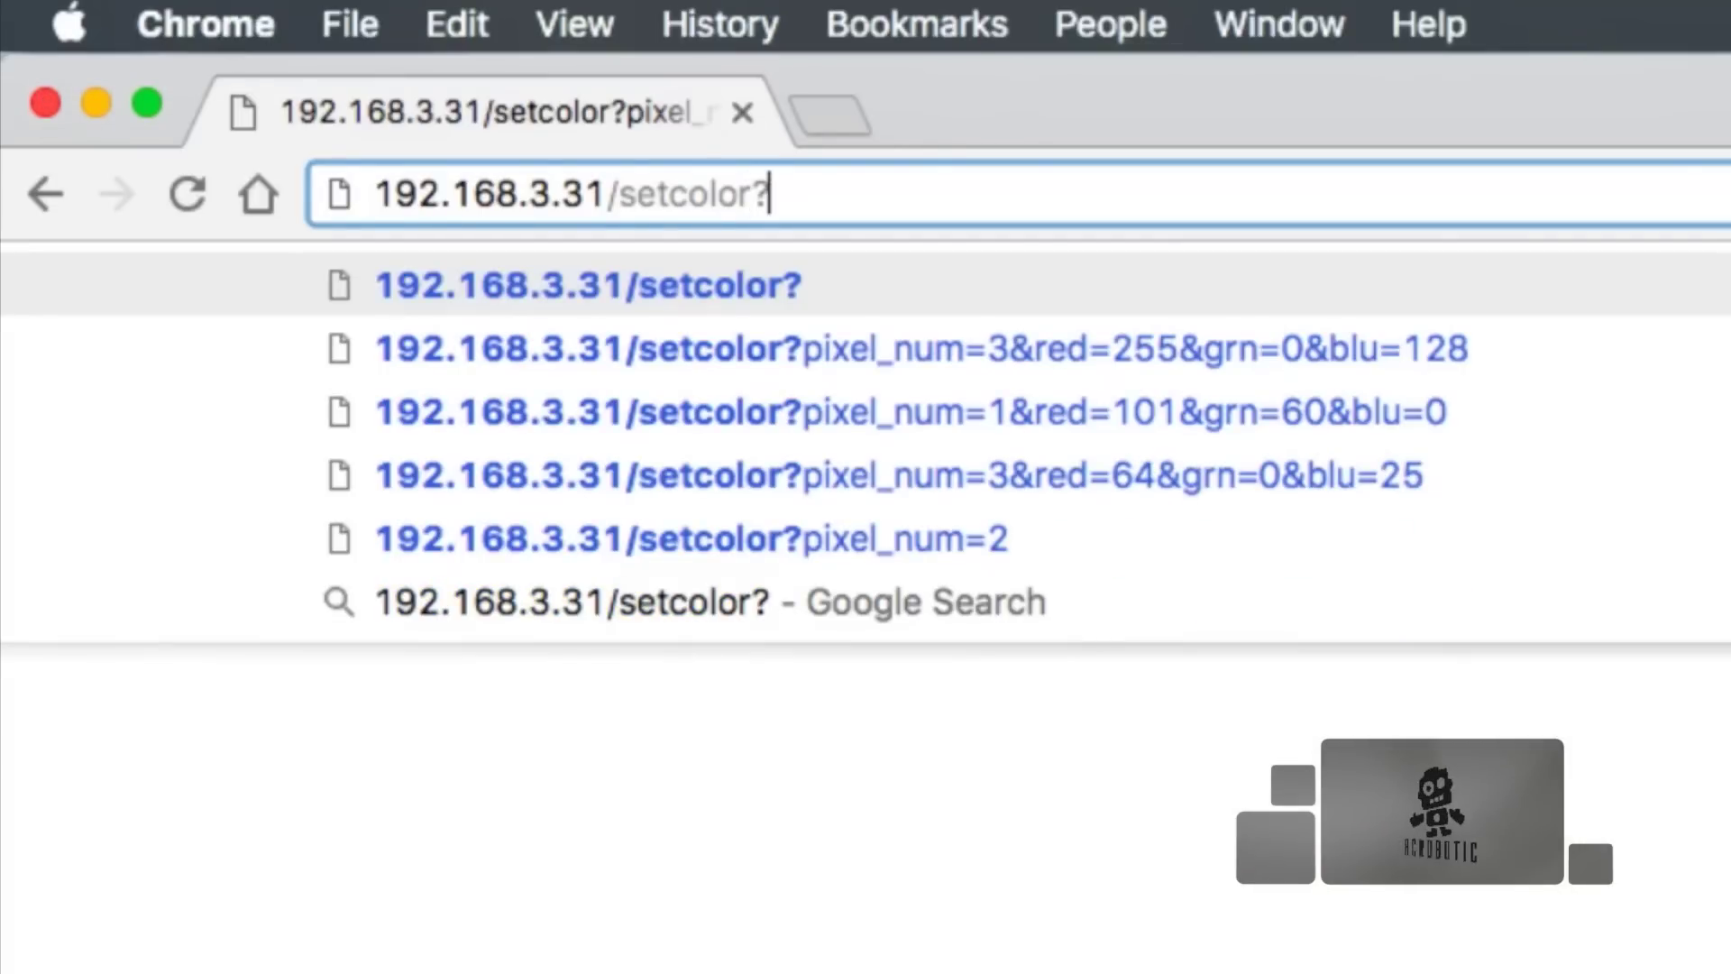
pyautogui.write('pix')
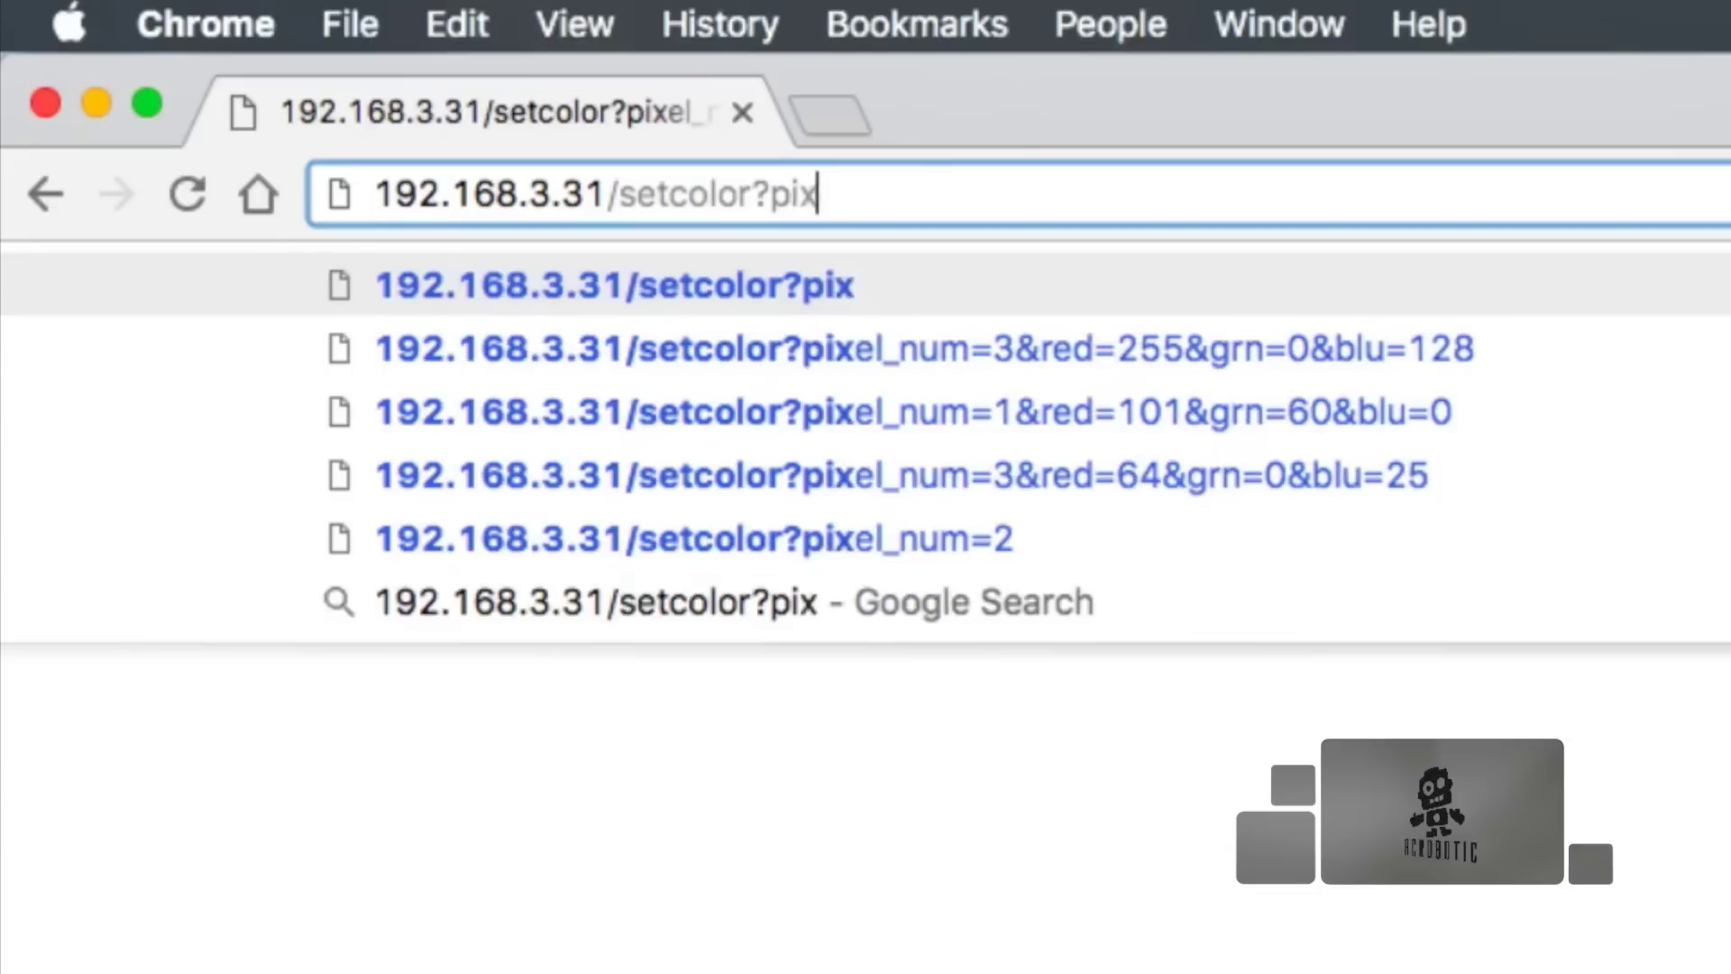
pyautogui.write('el_nu')
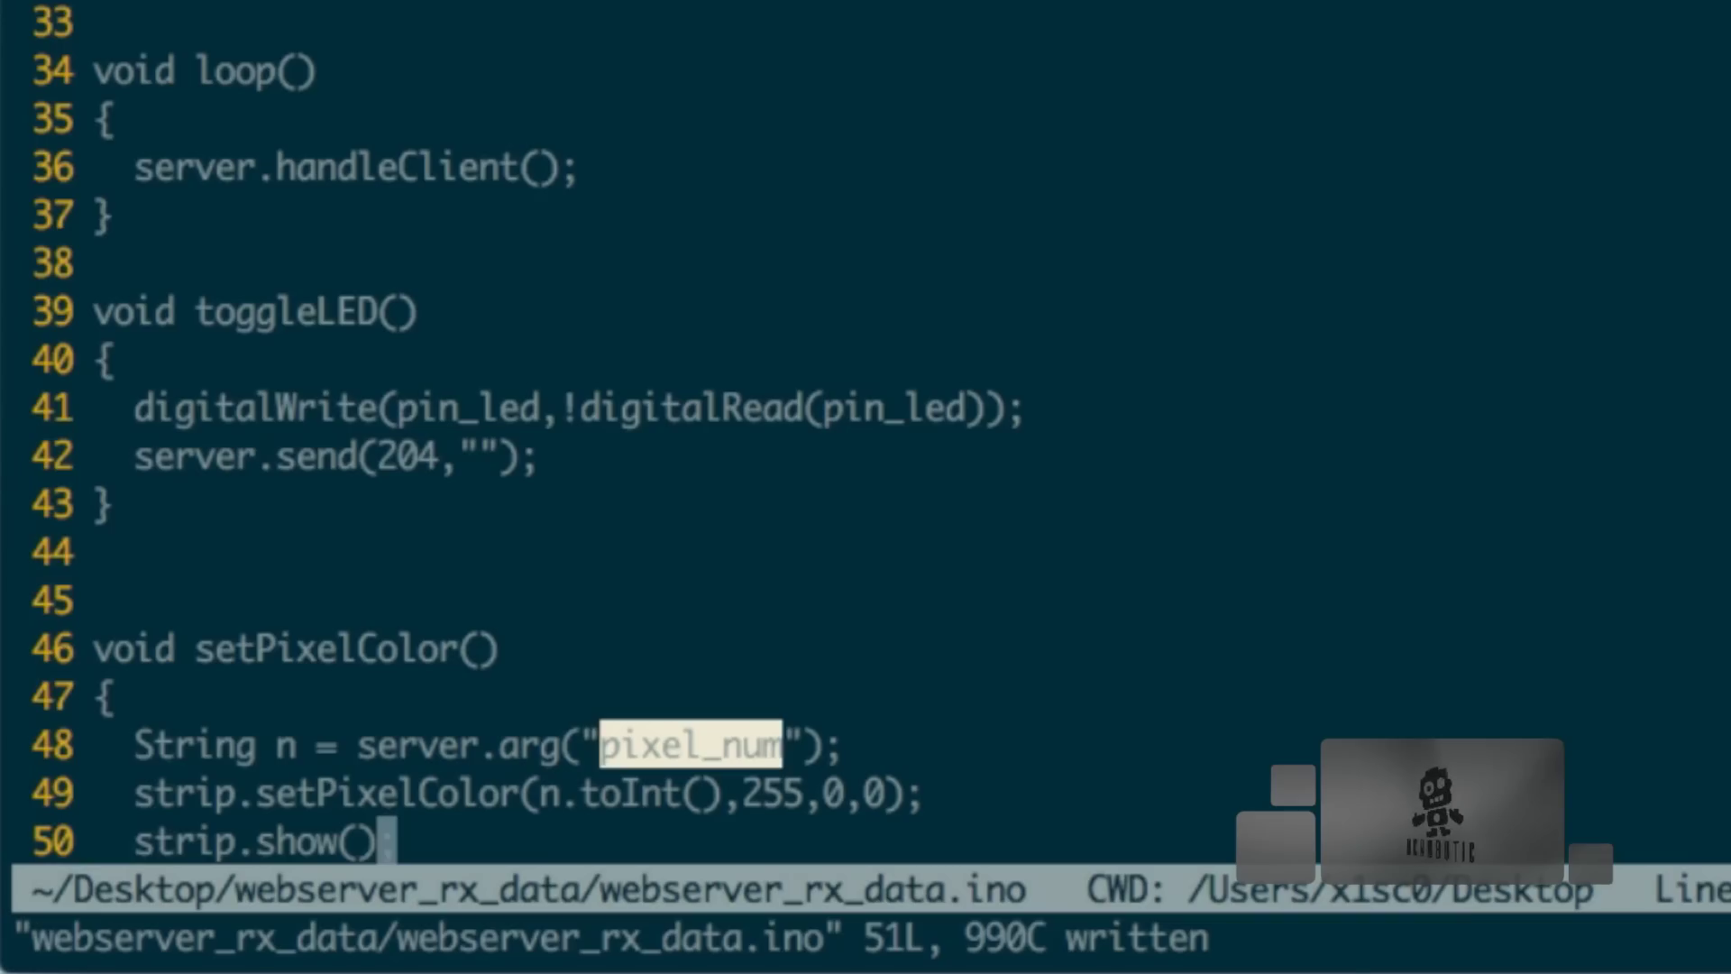
# Finish strip.show() with a semicolon and add a server.send(204,"") line below it
pyautogui.hotkey('shift', 'a')
pyautogui.write(';')
pyautogui.press('Return')
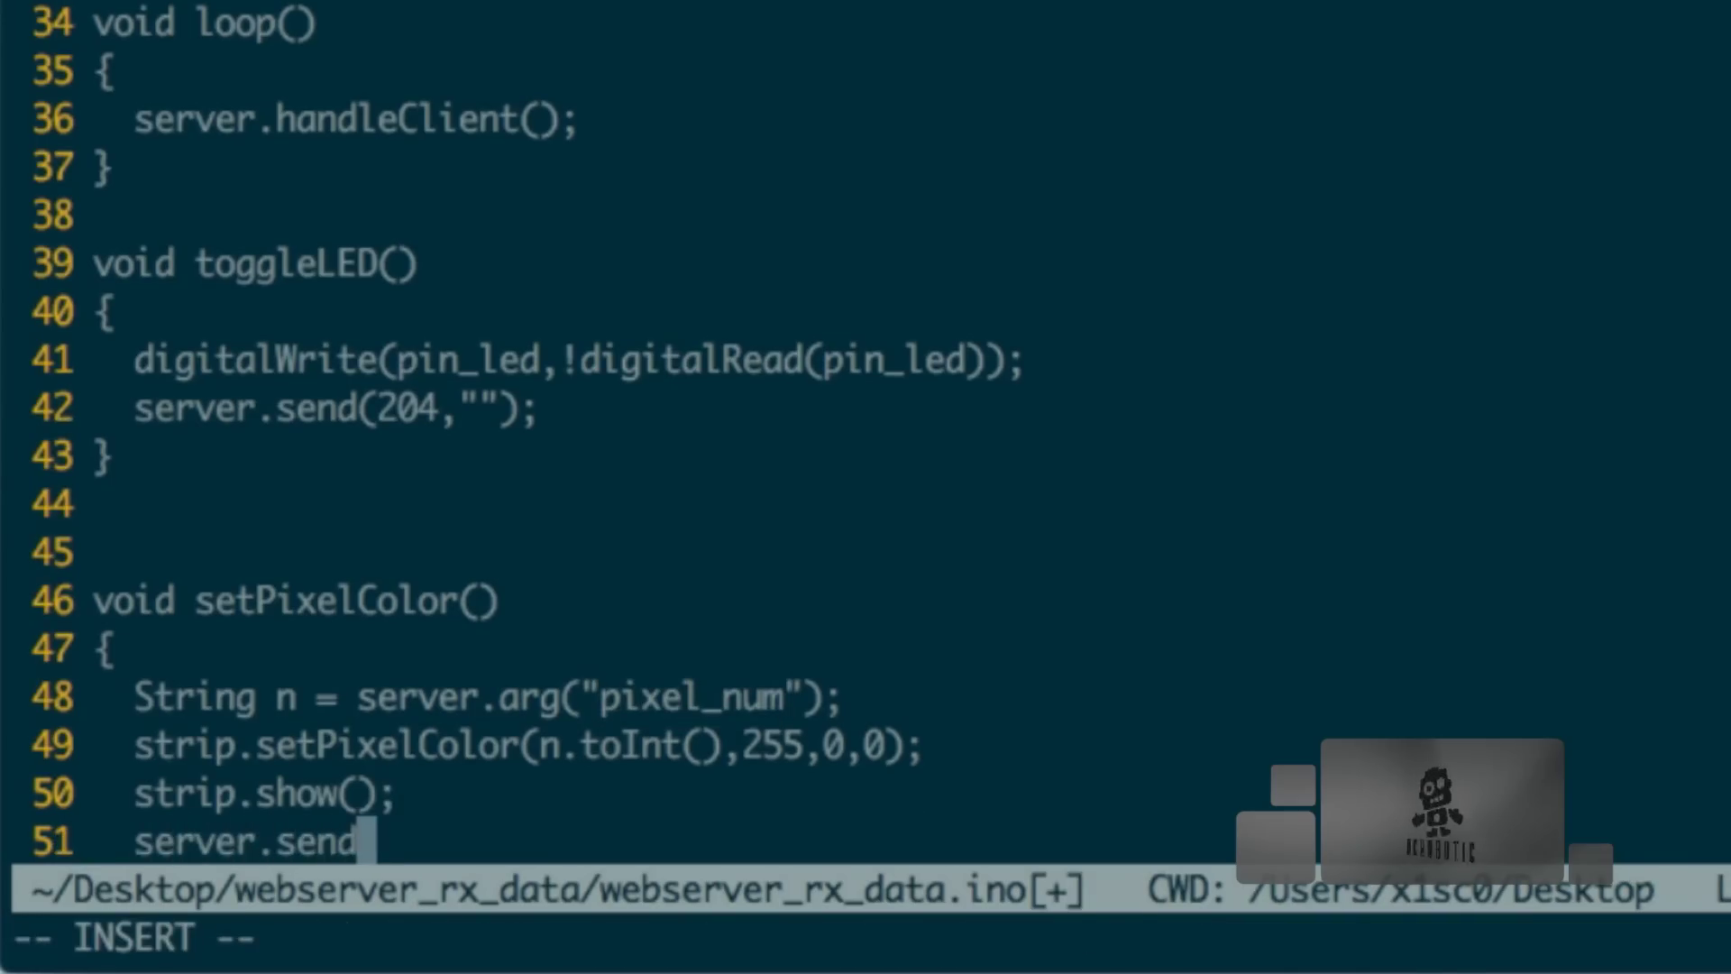
pyautogui.write('(204,"')
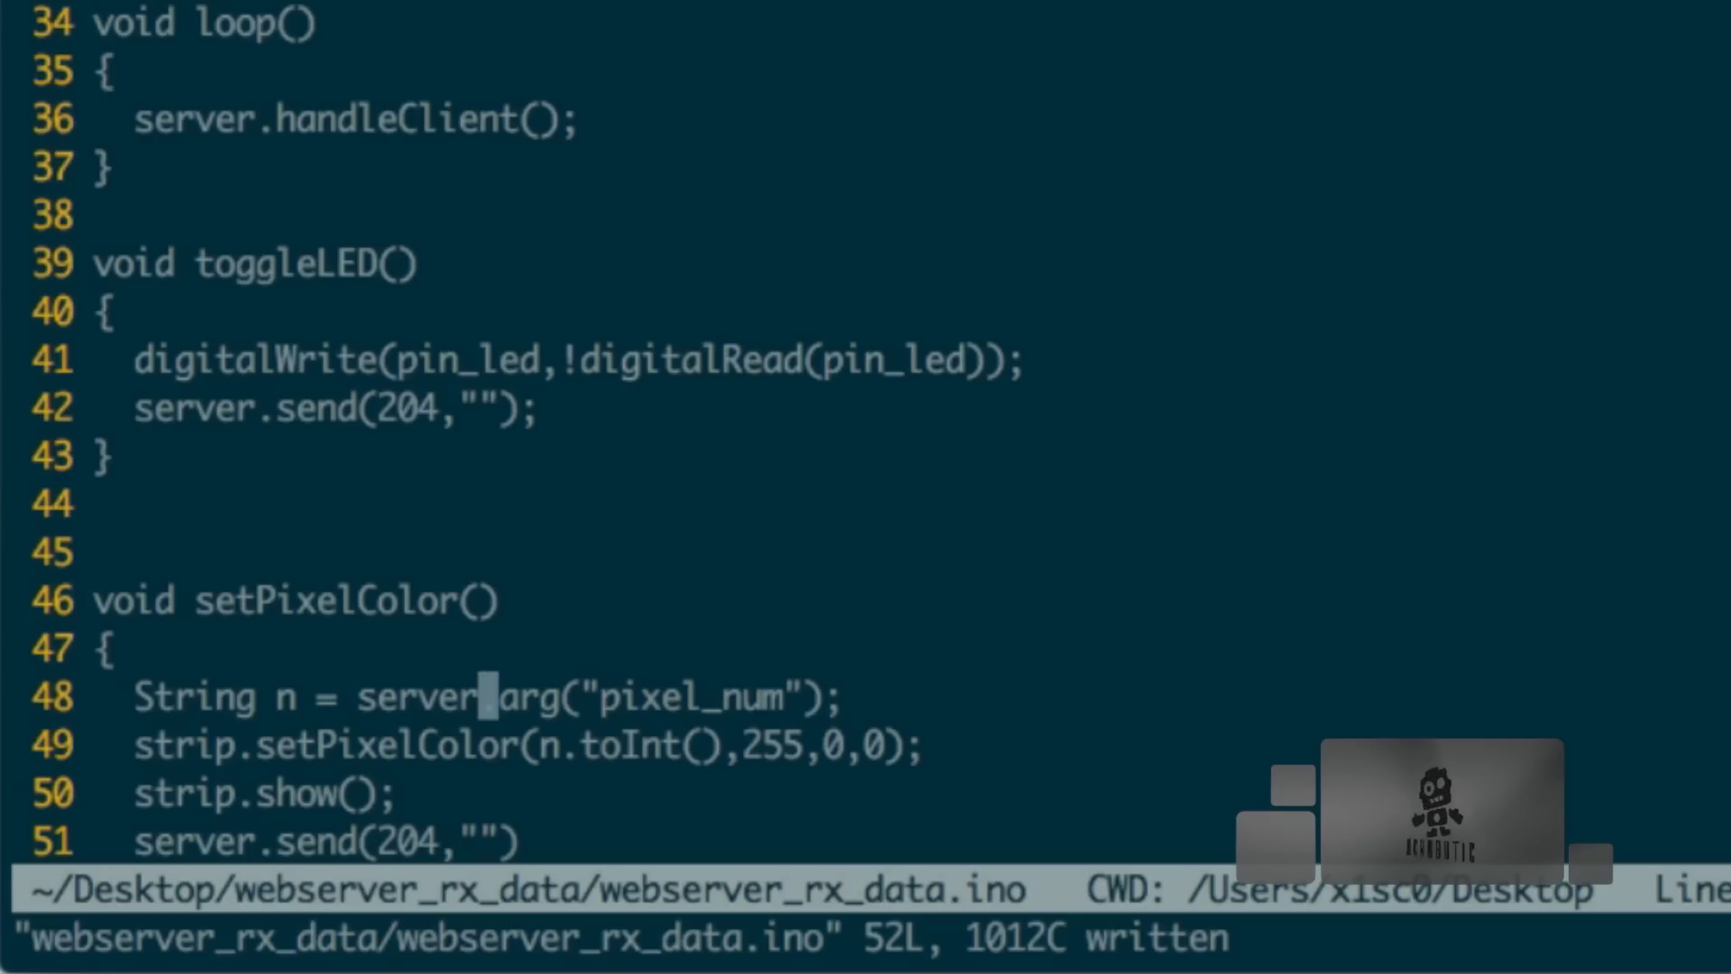
# Duplicate the pixel_num argument line three times and rename the copies to red, grn and blu
pyautogui.press('y')
pyautogui.press('y')
pyautogui.press('p')
pyautogui.press('p')
pyautogui.press('p')
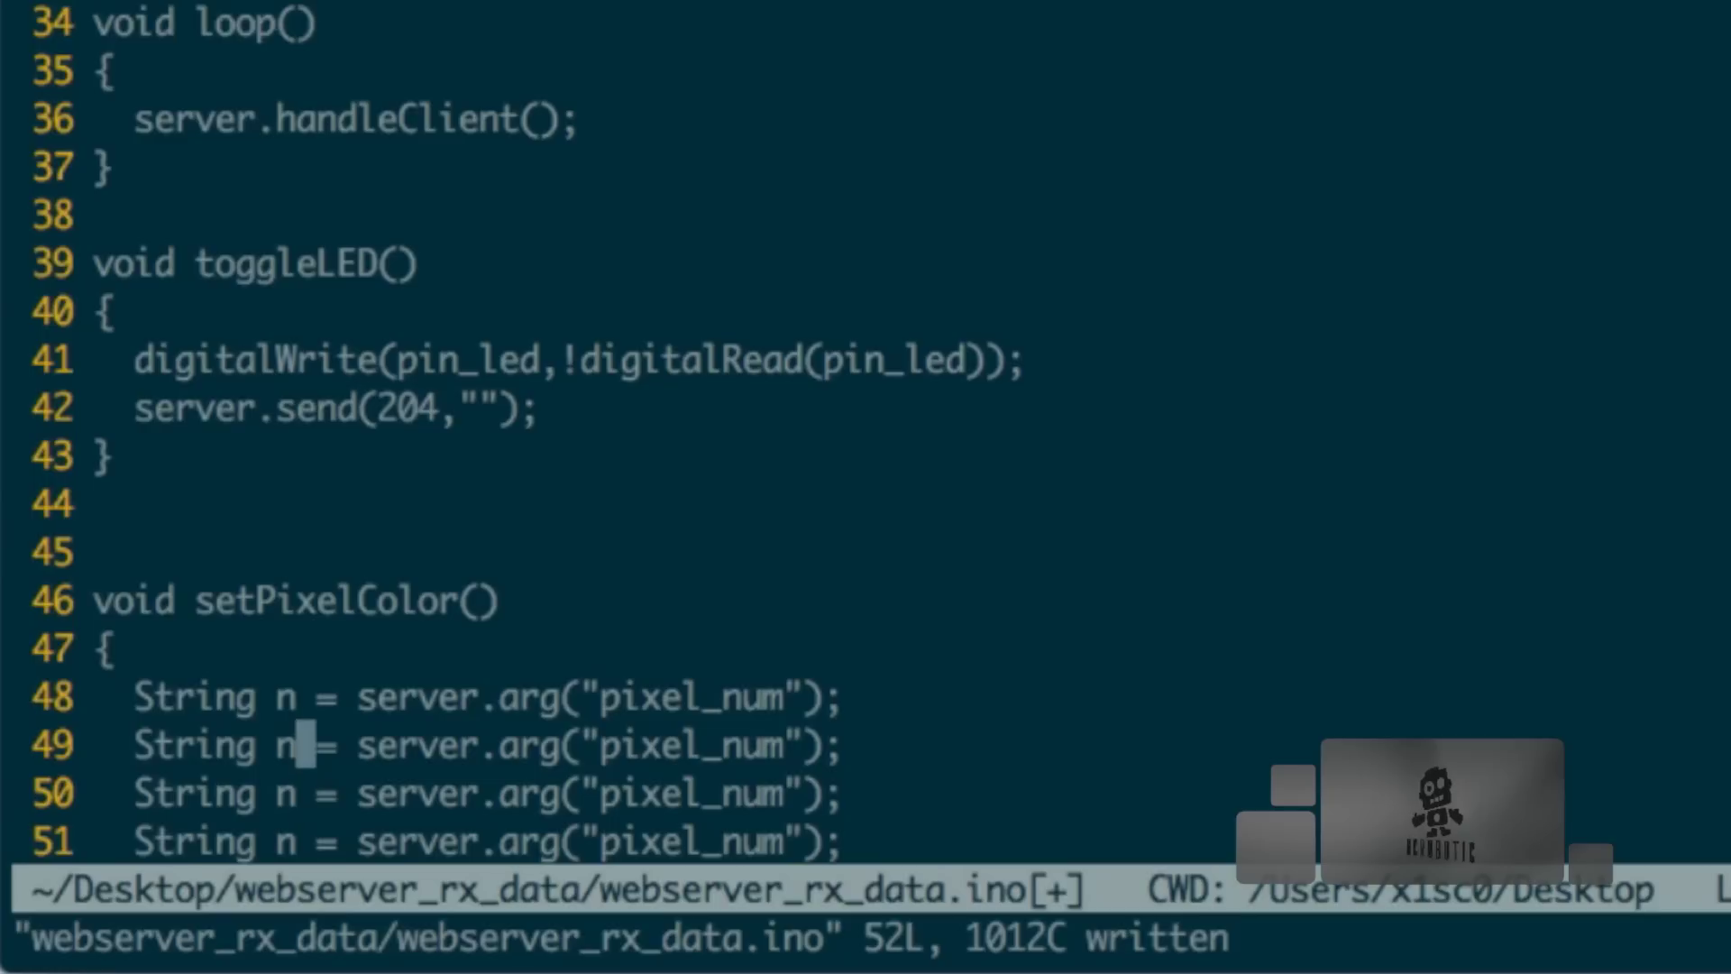
pyautogui.write('ser')
pyautogui.press('Tab')
pyautogui.write('g')
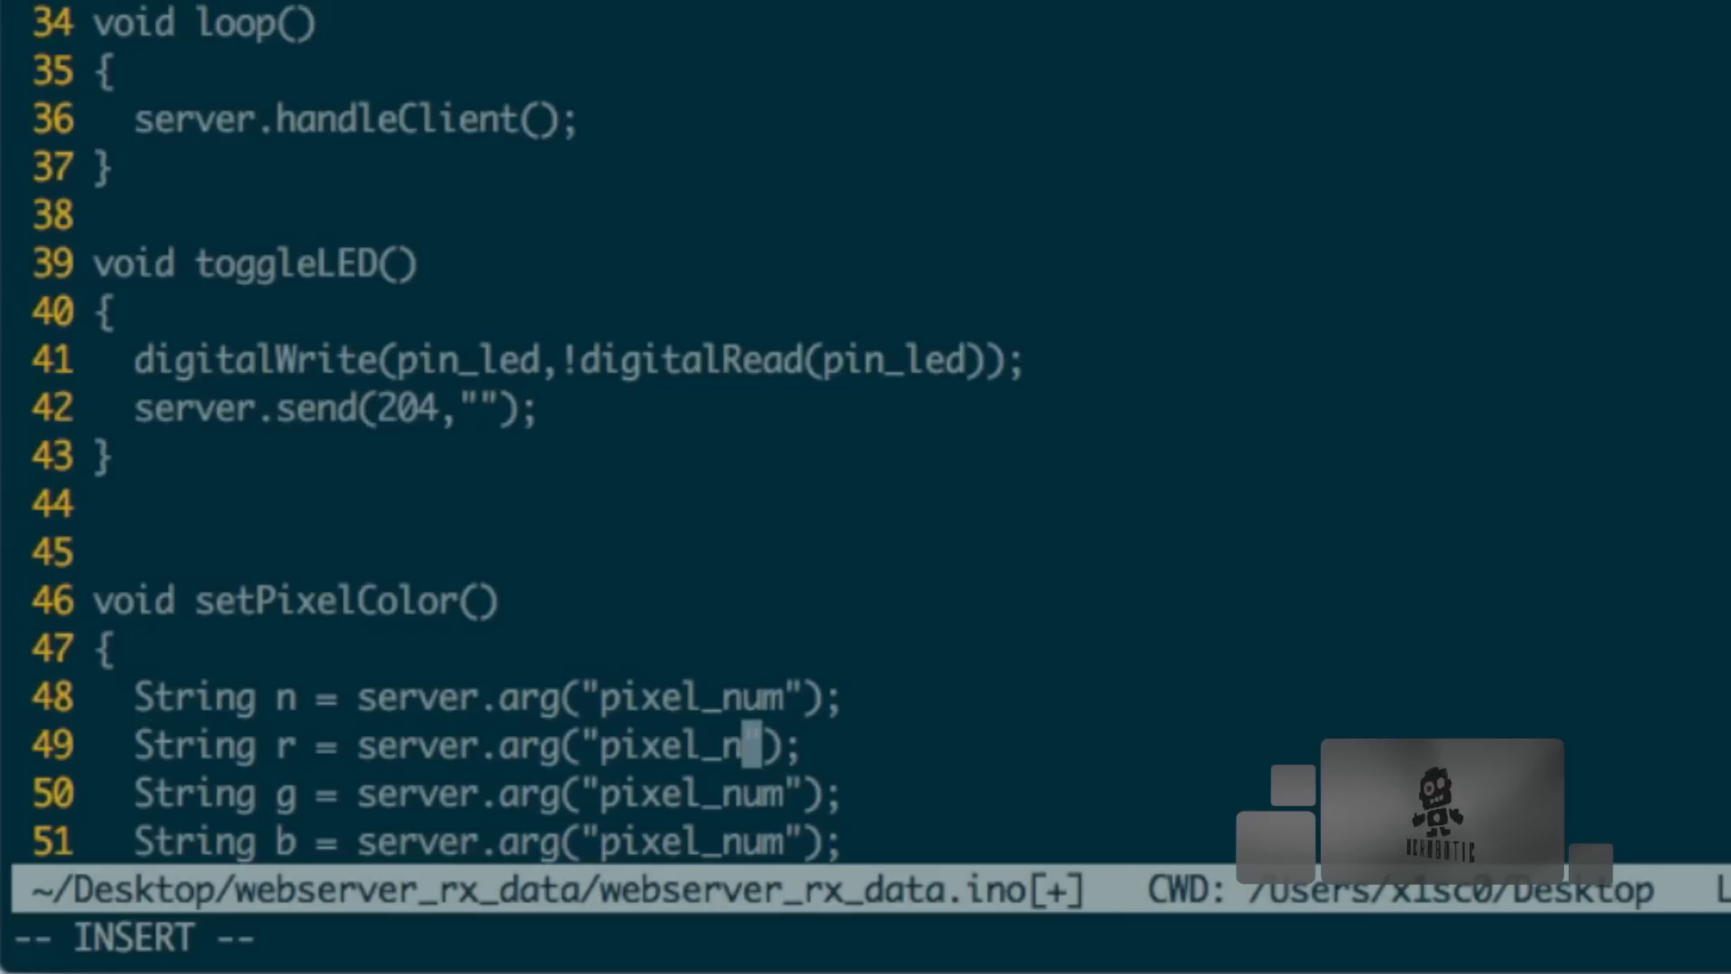
pyautogui.press('BackSpace')
pyautogui.press('BackSpace')
pyautogui.press('BackSpace')
pyautogui.press('BackSpace')
pyautogui.press('BackSpace')
pyautogui.press('BackSpace')
pyautogui.write('red')
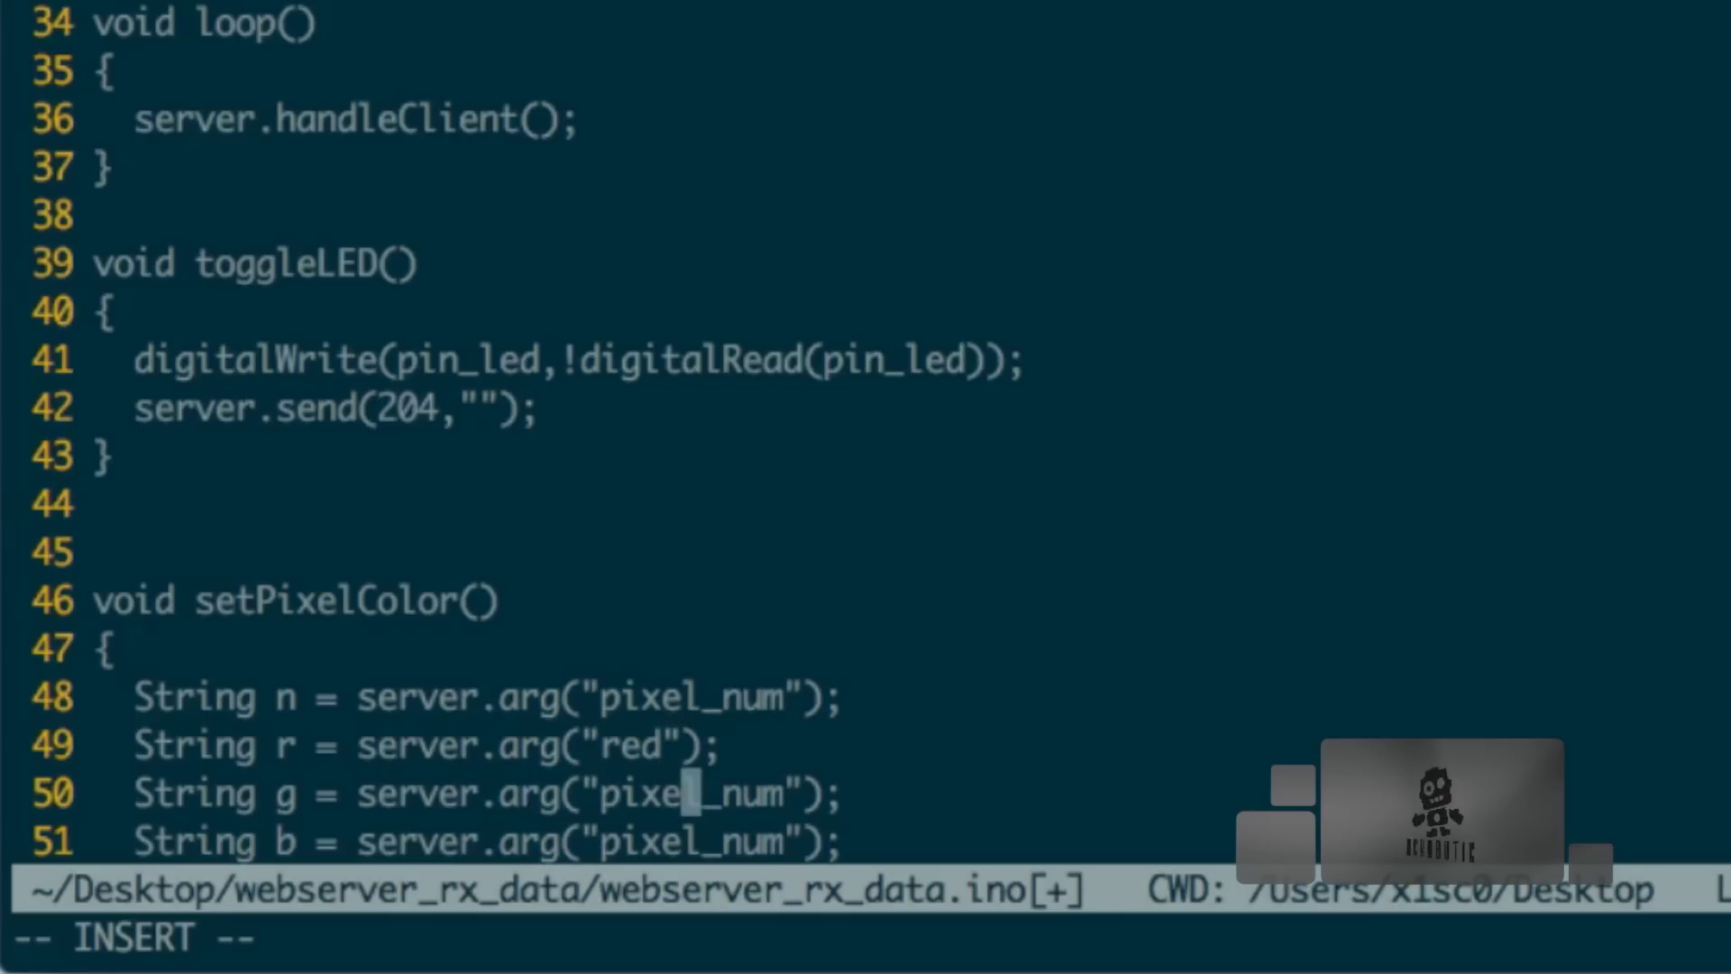
pyautogui.press('BackSpace')
pyautogui.press('BackSpace')
pyautogui.press('BackSpace')
pyautogui.press('BackSpace')
pyautogui.press('BackSpace')
pyautogui.write('gr')
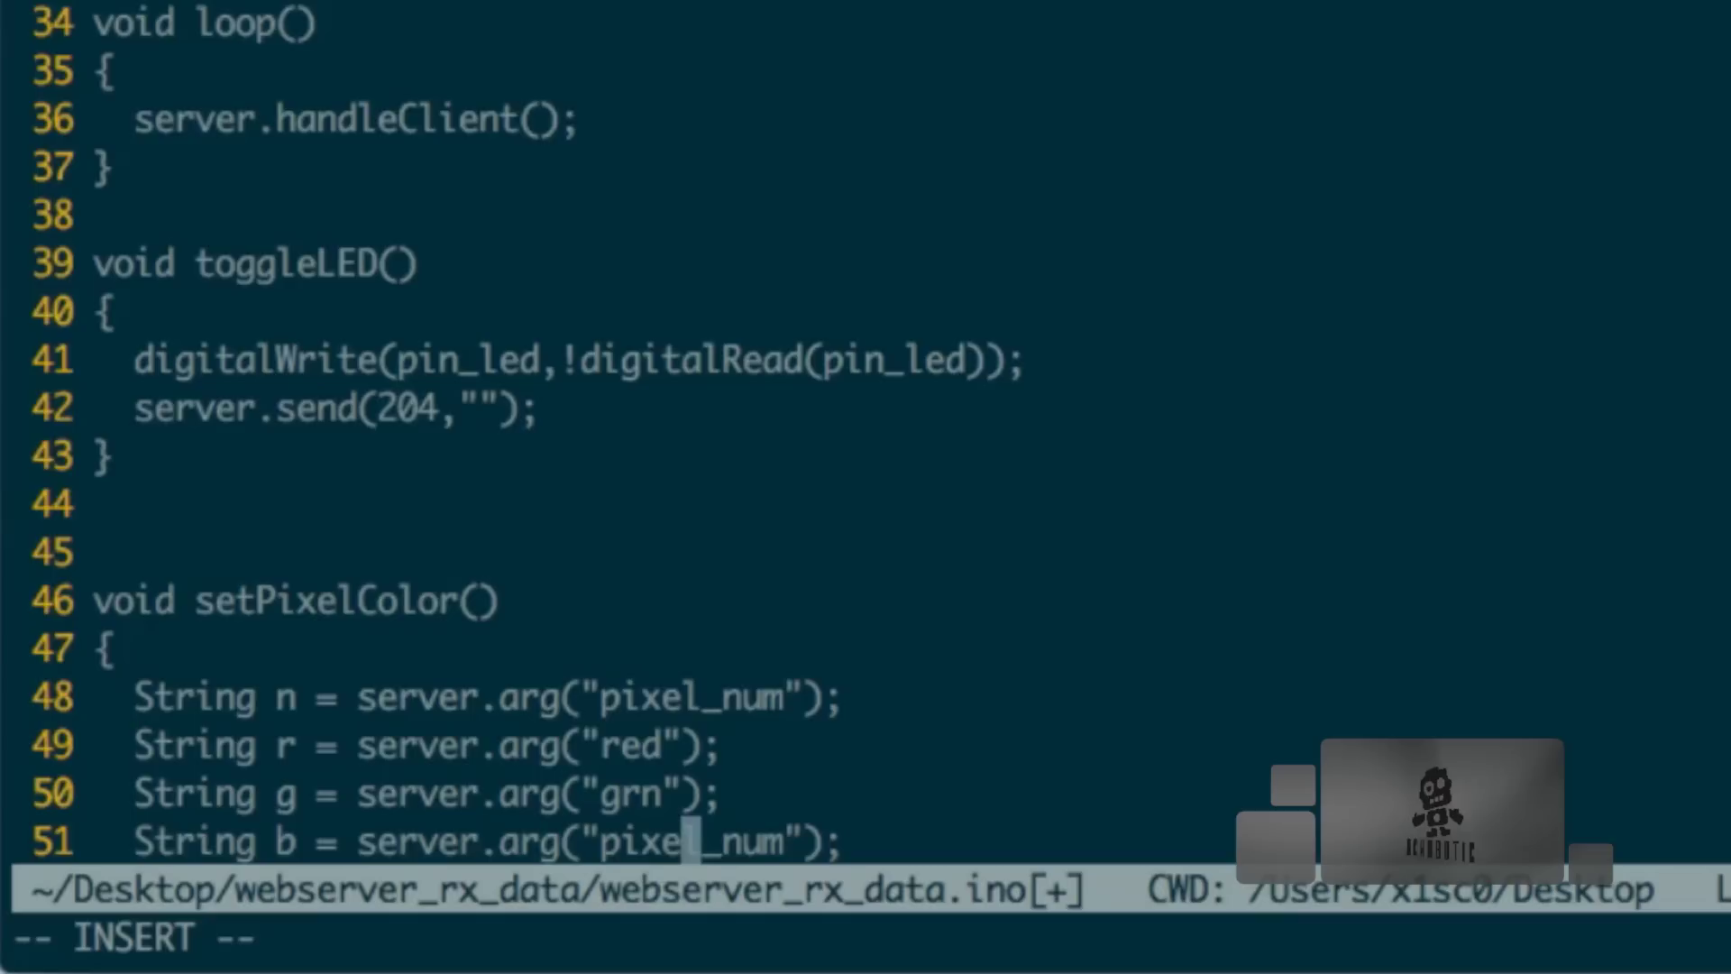
pyautogui.press('Right')
pyautogui.press('Right')
pyautogui.press('BackSpace')
pyautogui.press('BackSpace')
pyautogui.press('BackSpace')
pyautogui.press('BackSpace')
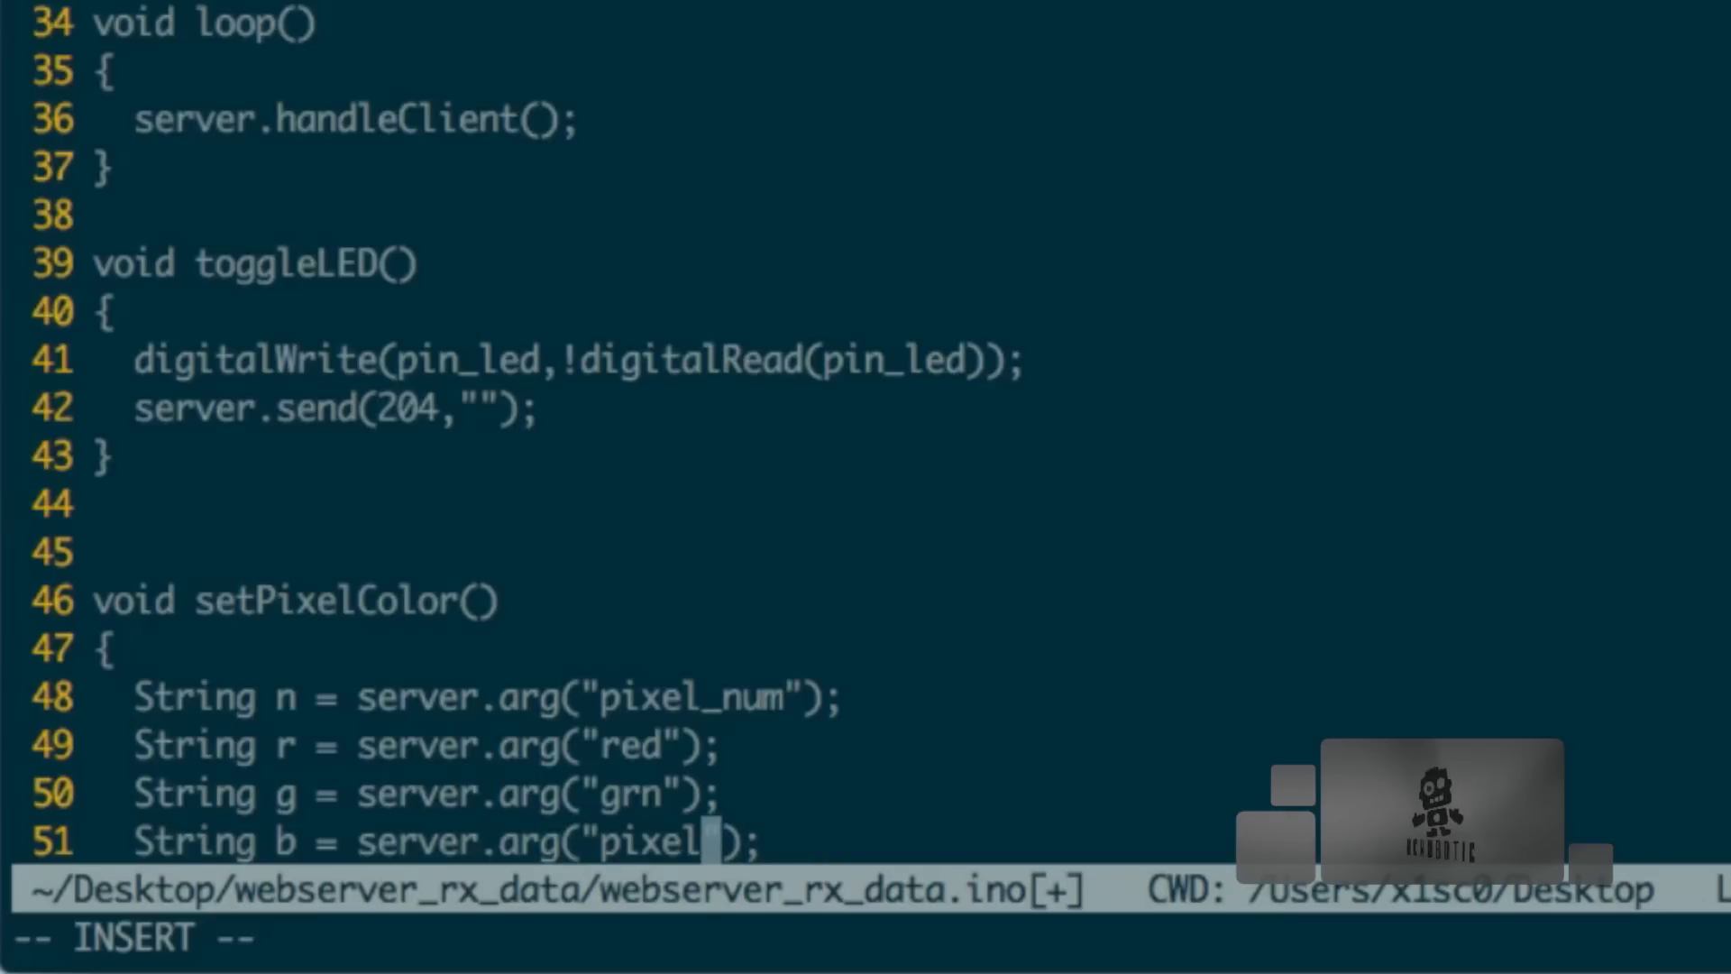
pyautogui.press('BackSpace')
pyautogui.press('BackSpace')
pyautogui.press('BackSpace')
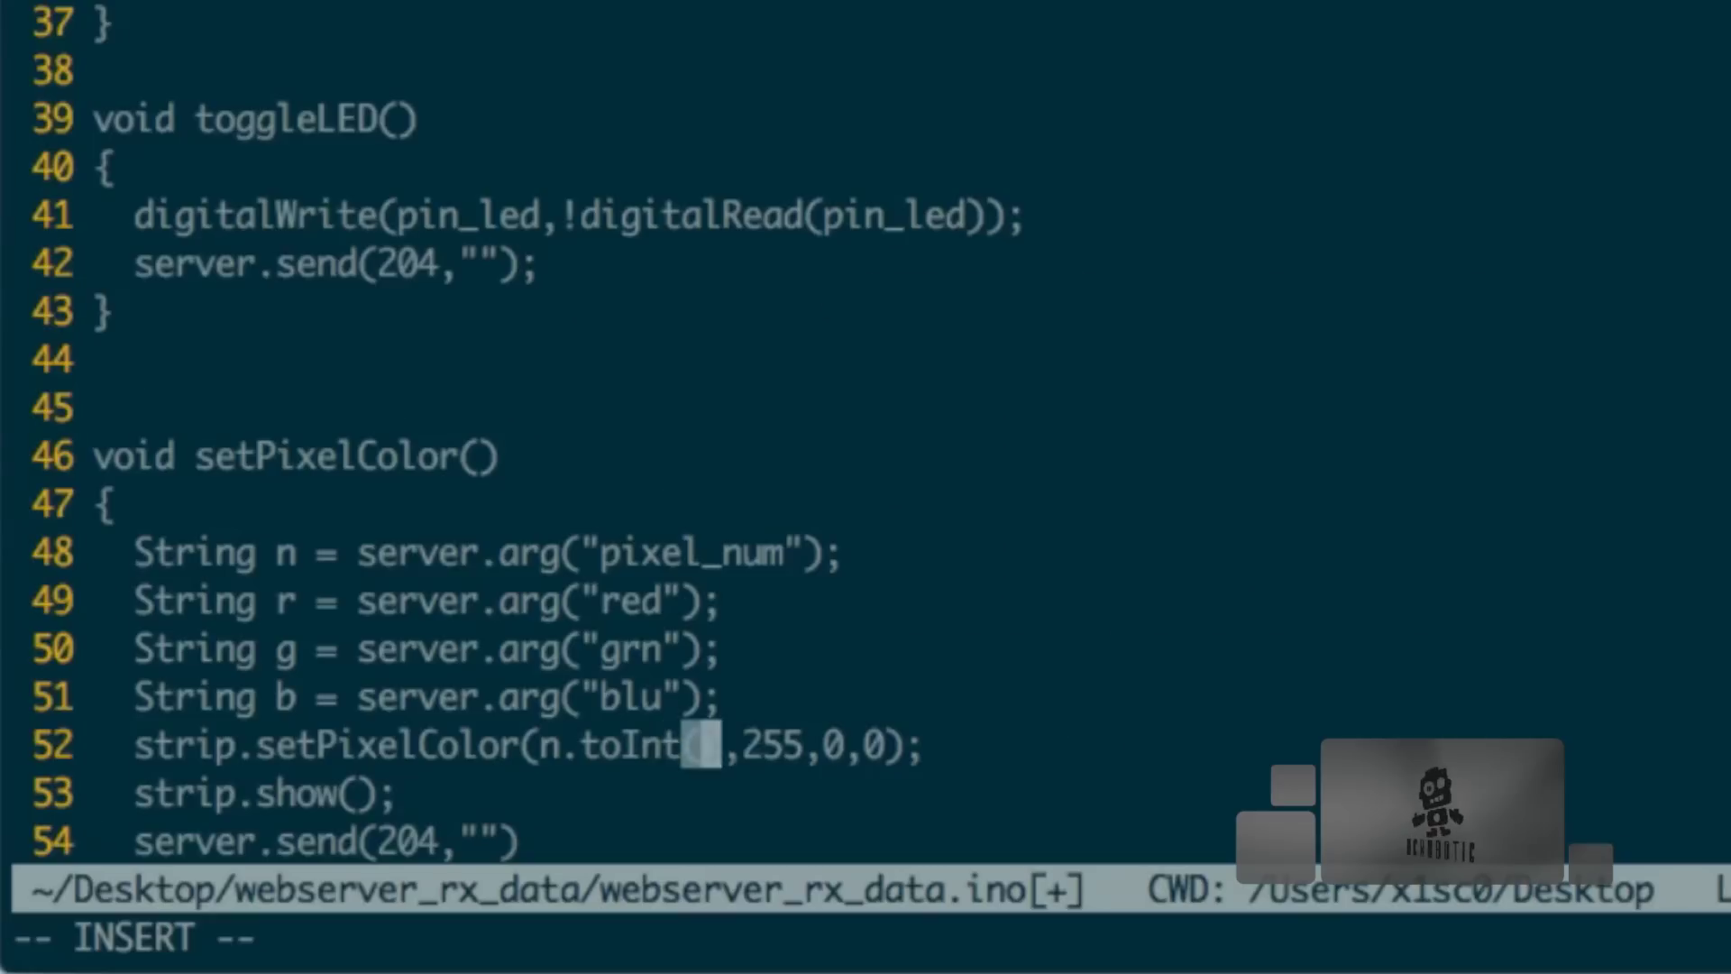
# Replace the hard-coded 255 and 0 colour values with r.toInt(), g.toInt() and b.toInt(), then save
pyautogui.press('Right')
pyautogui.press('Right')
pyautogui.press('Right')
pyautogui.press('BackSpace')
pyautogui.press('BackSpace')
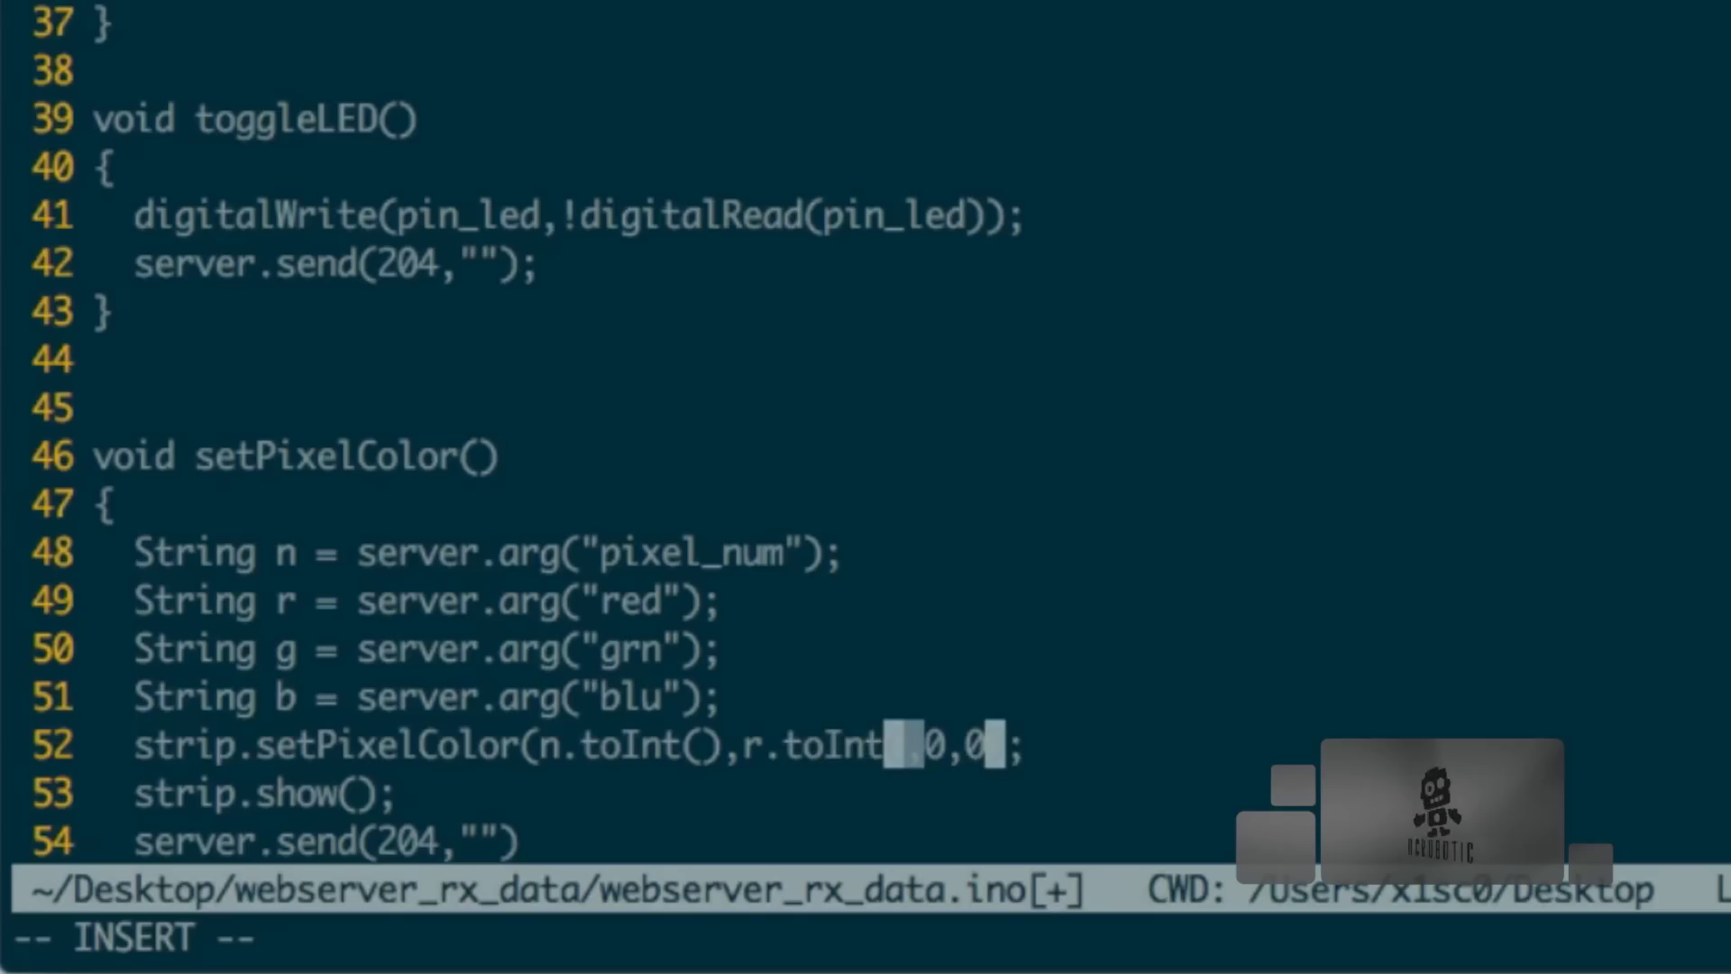
pyautogui.write(')')
pyautogui.press('Right')
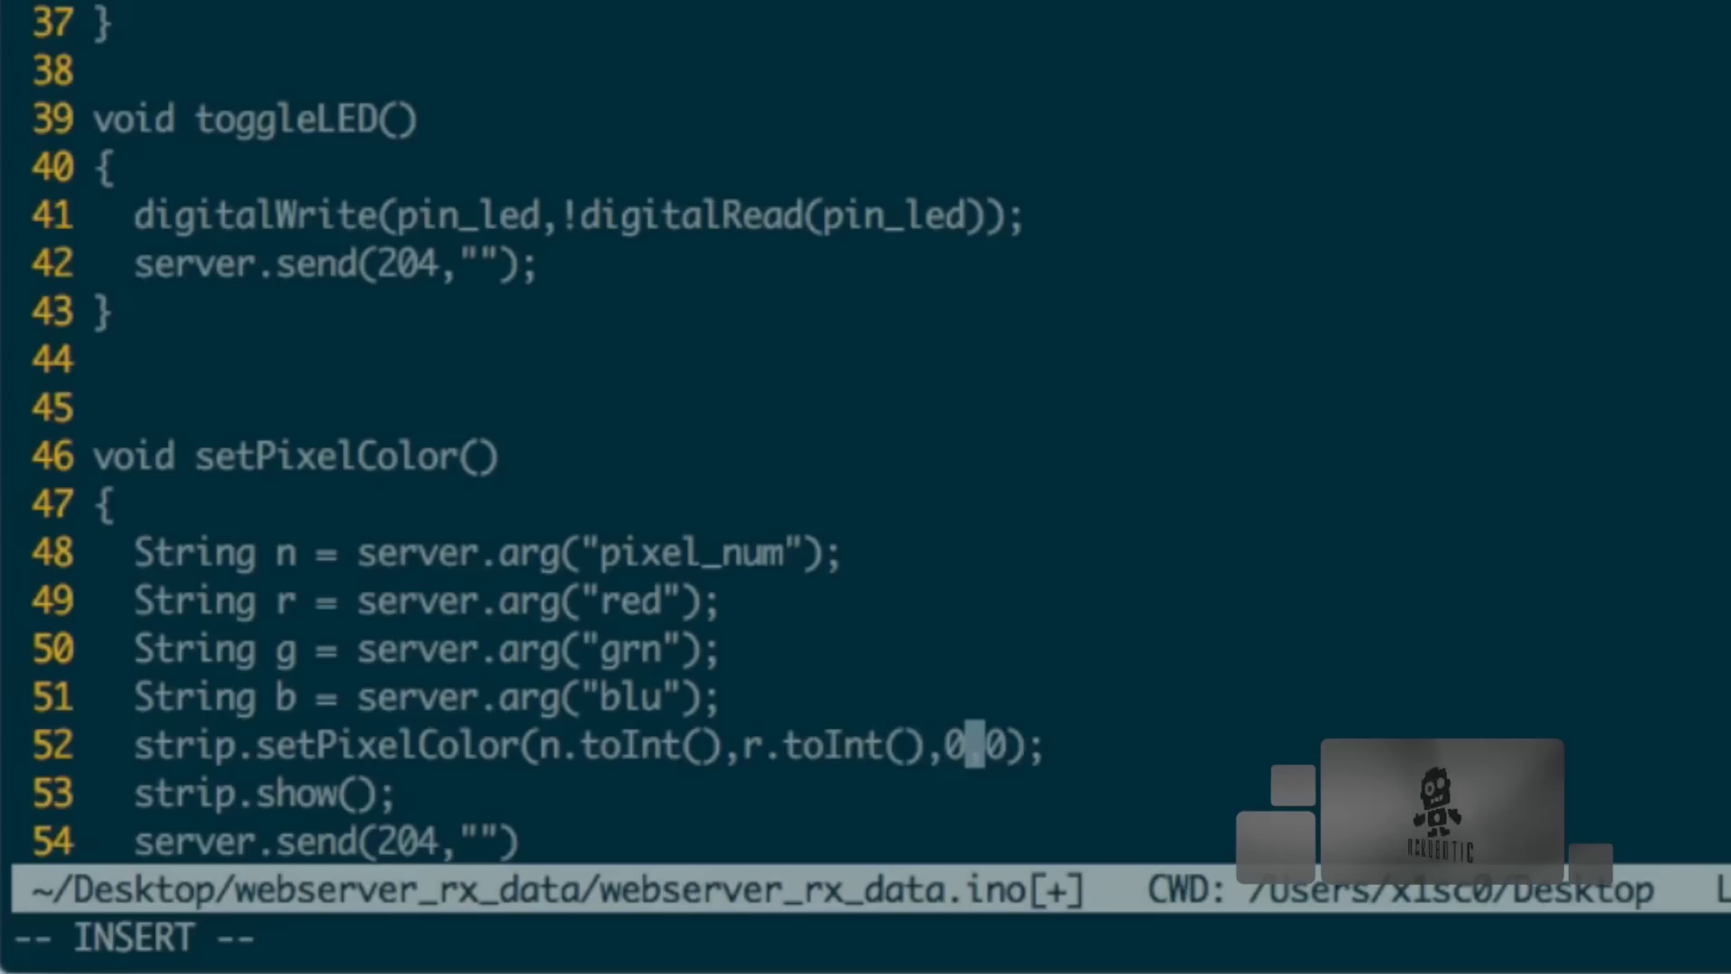
pyautogui.press('Delete')
pyautogui.write('g.to')
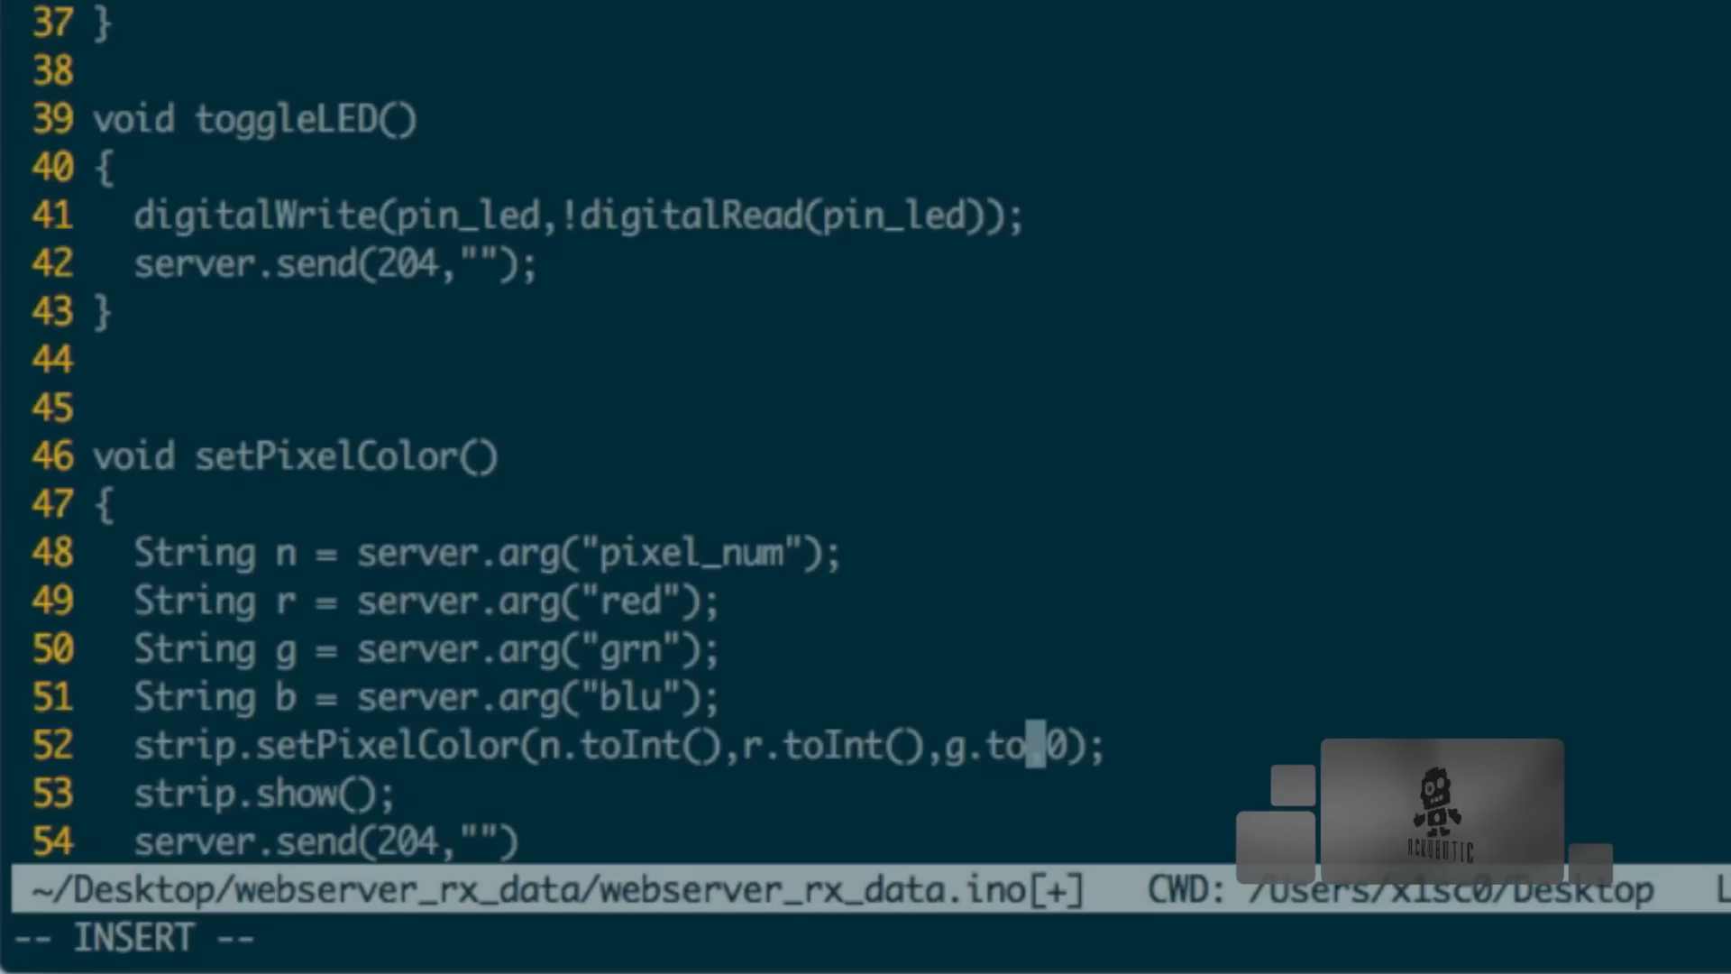
pyautogui.write('Int()')
pyautogui.press('Right')
pyautogui.press('Right')
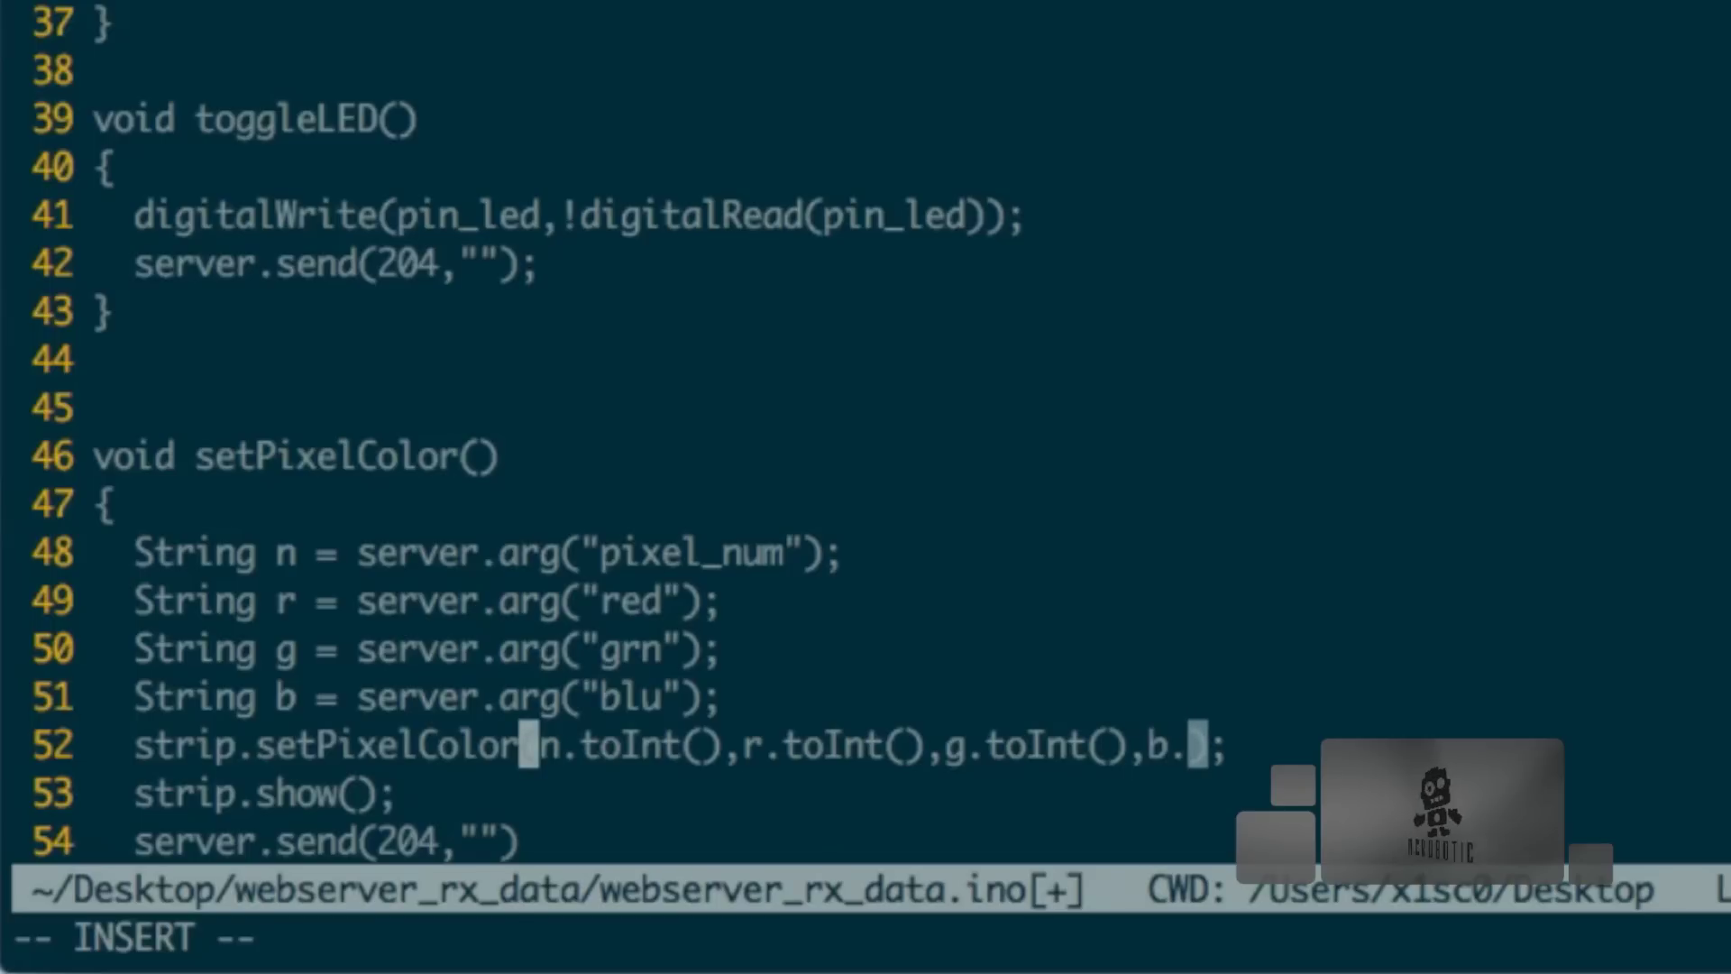
pyautogui.write('toInt()')
pyautogui.press('Escape')
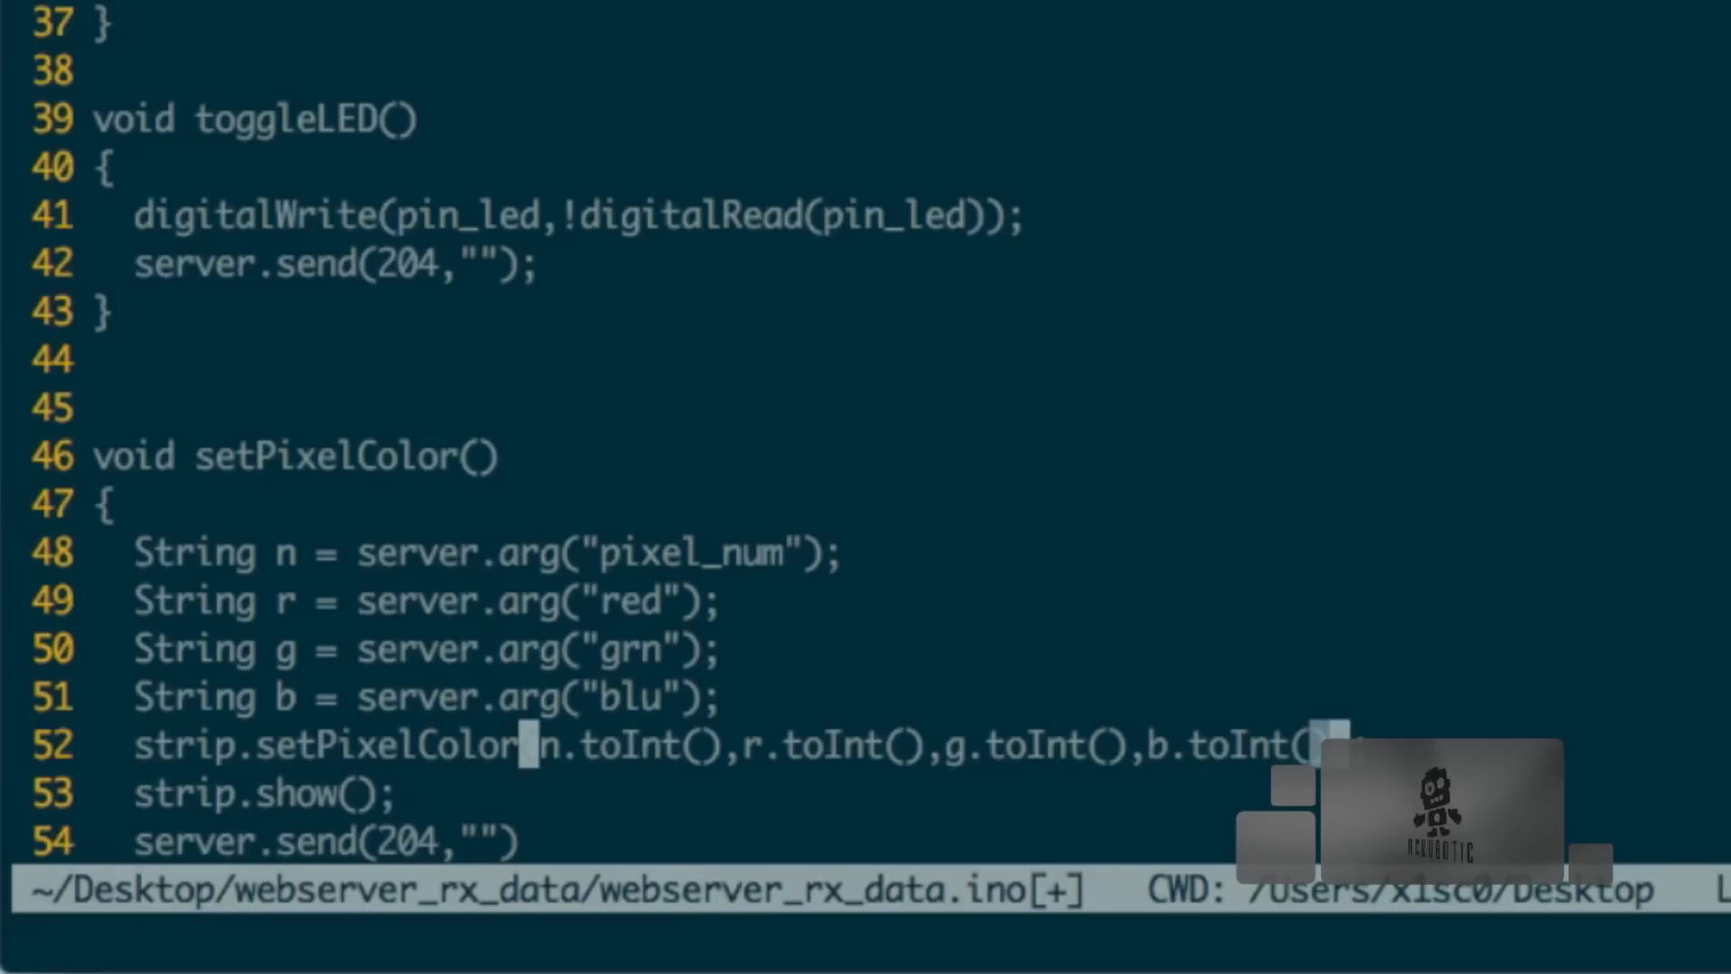
pyautogui.write(':w')
pyautogui.press('Return')
# End the server.send call on line 54 with a semicolon and save the sketch
pyautogui.press('j')
pyautogui.press('j')
pyautogui.press('j')
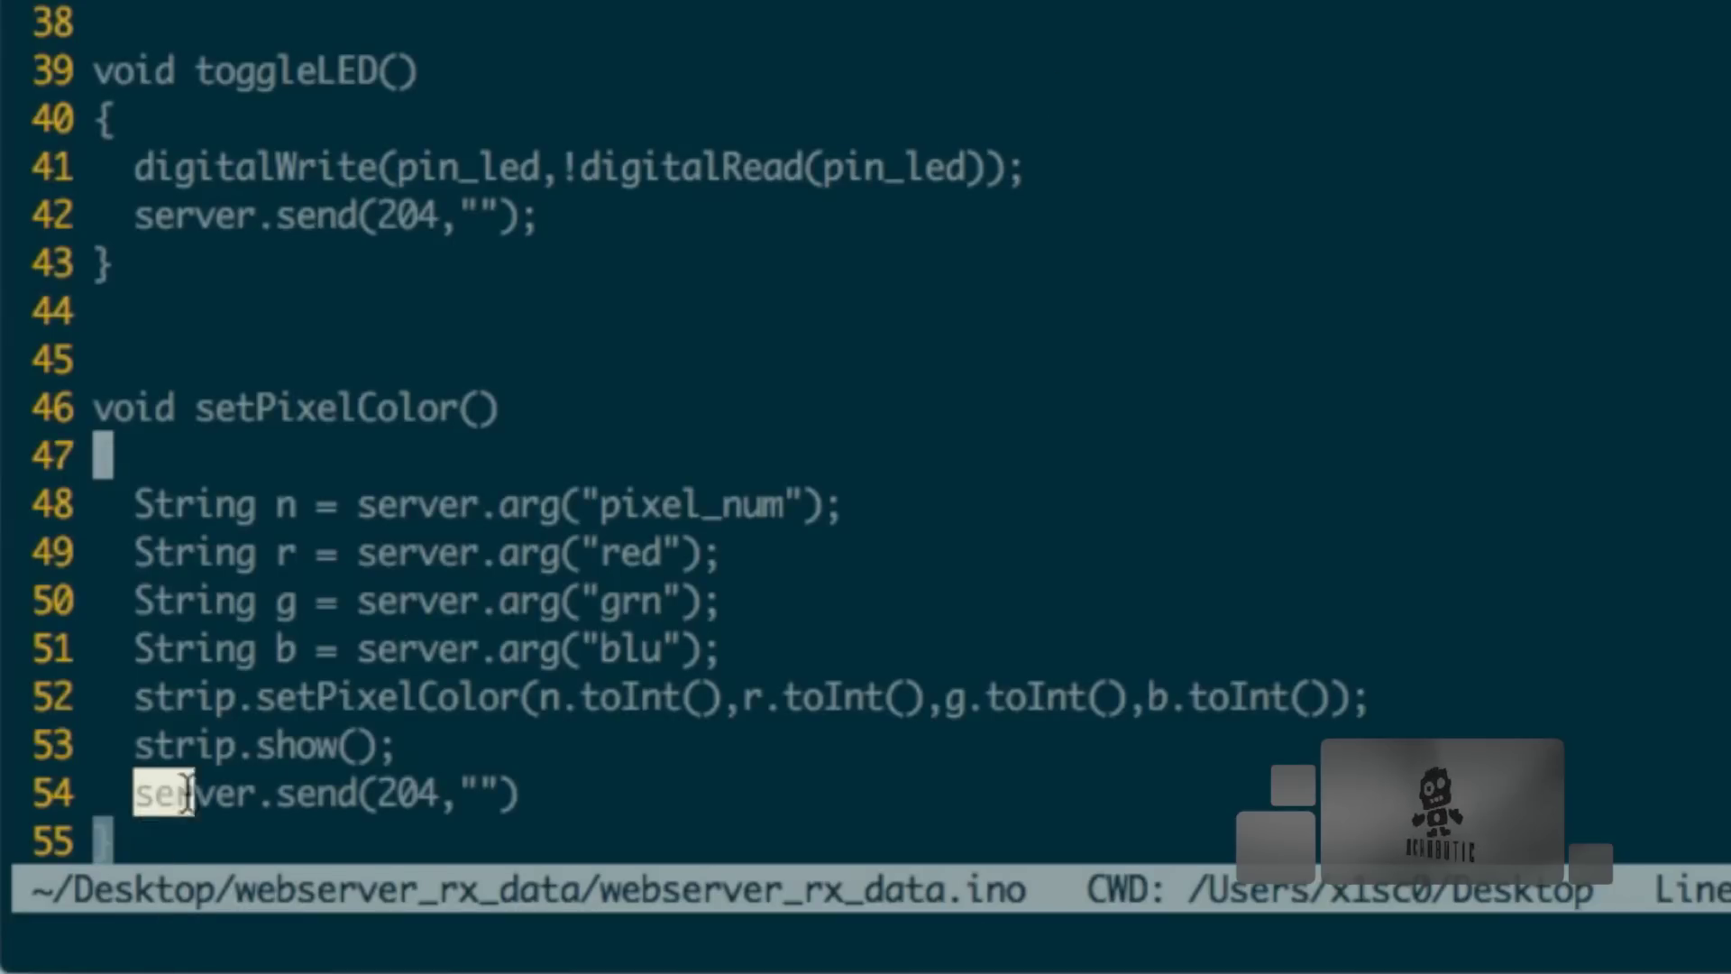
pyautogui.moveTo(141, 798); pyautogui.dragTo(522, 787)
pyautogui.click(537, 780)
pyautogui.press('k')
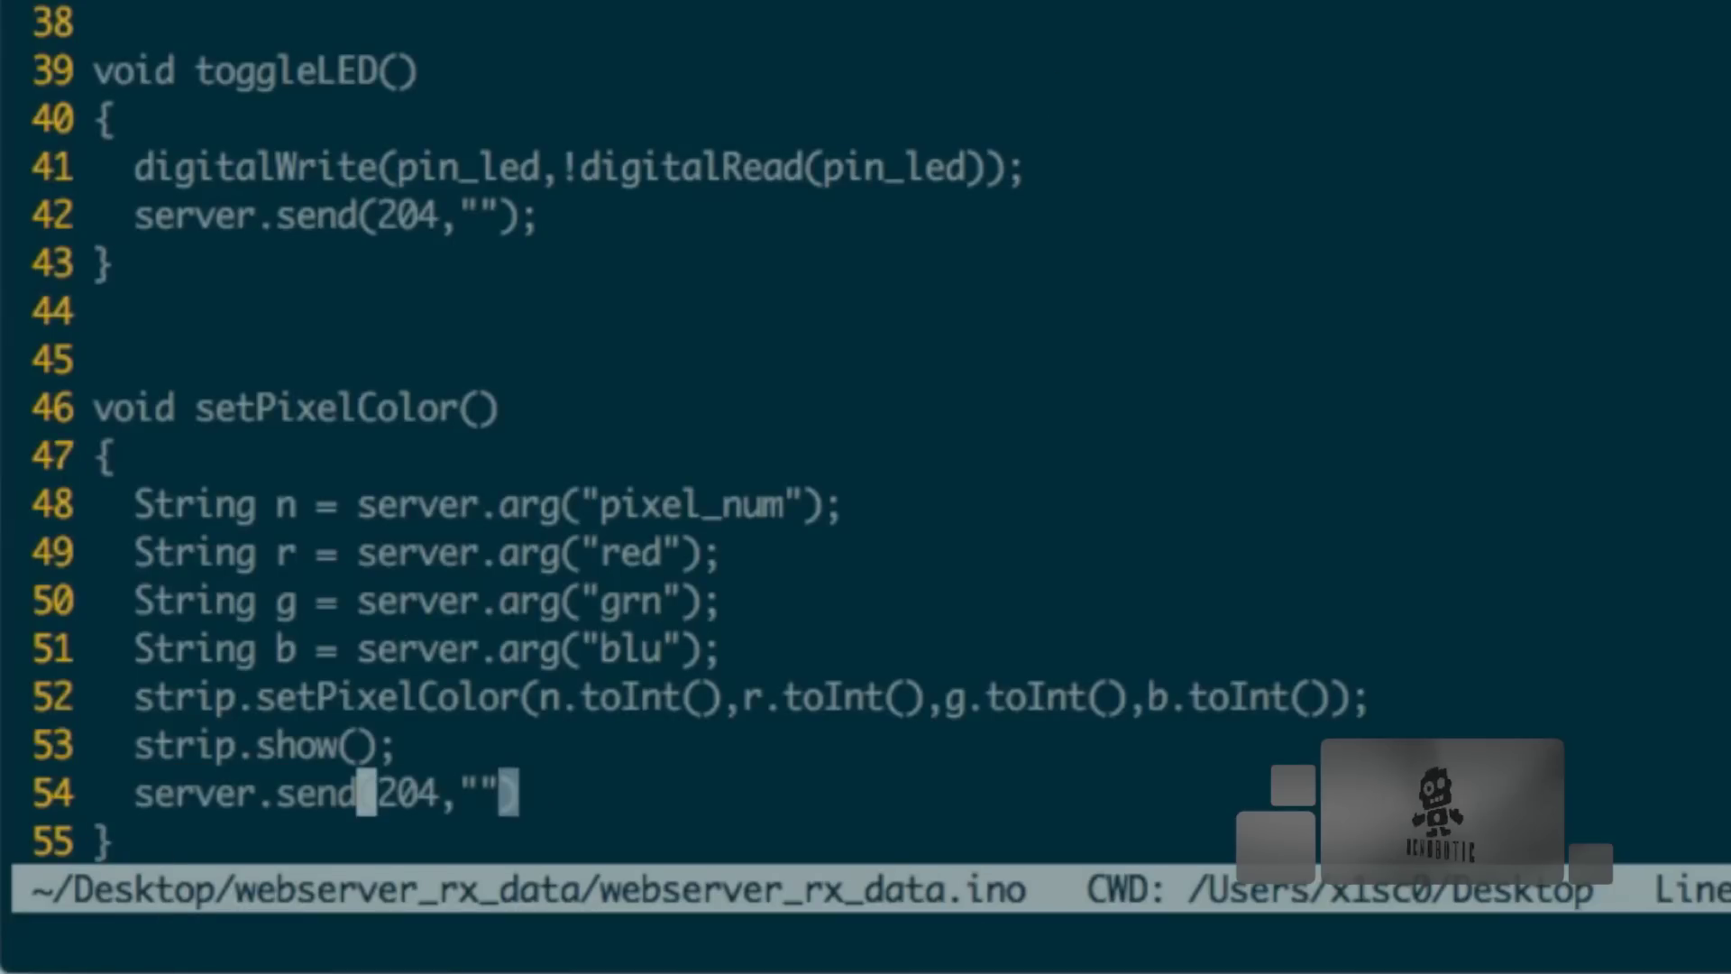
pyautogui.write('al')
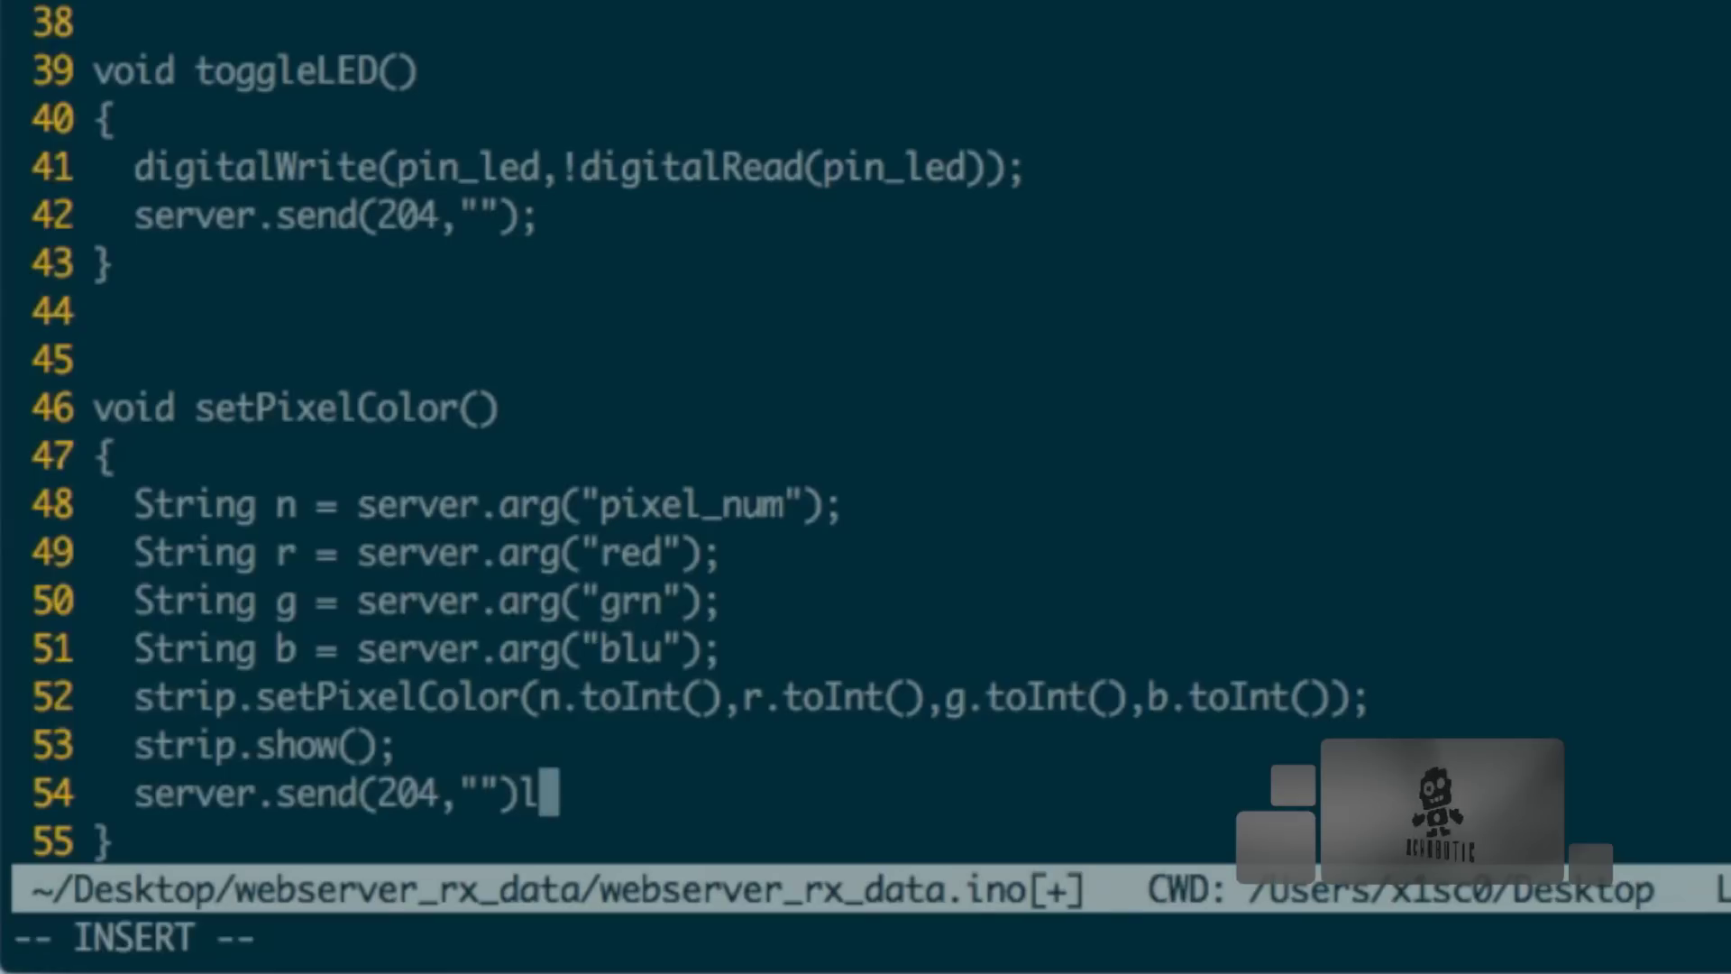
pyautogui.press('BackSpace')
pyautogui.press('Escape')
pyautogui.write('a;')
pyautogui.press('Escape')
pyautogui.write(':w')
pyautogui.press('Return')
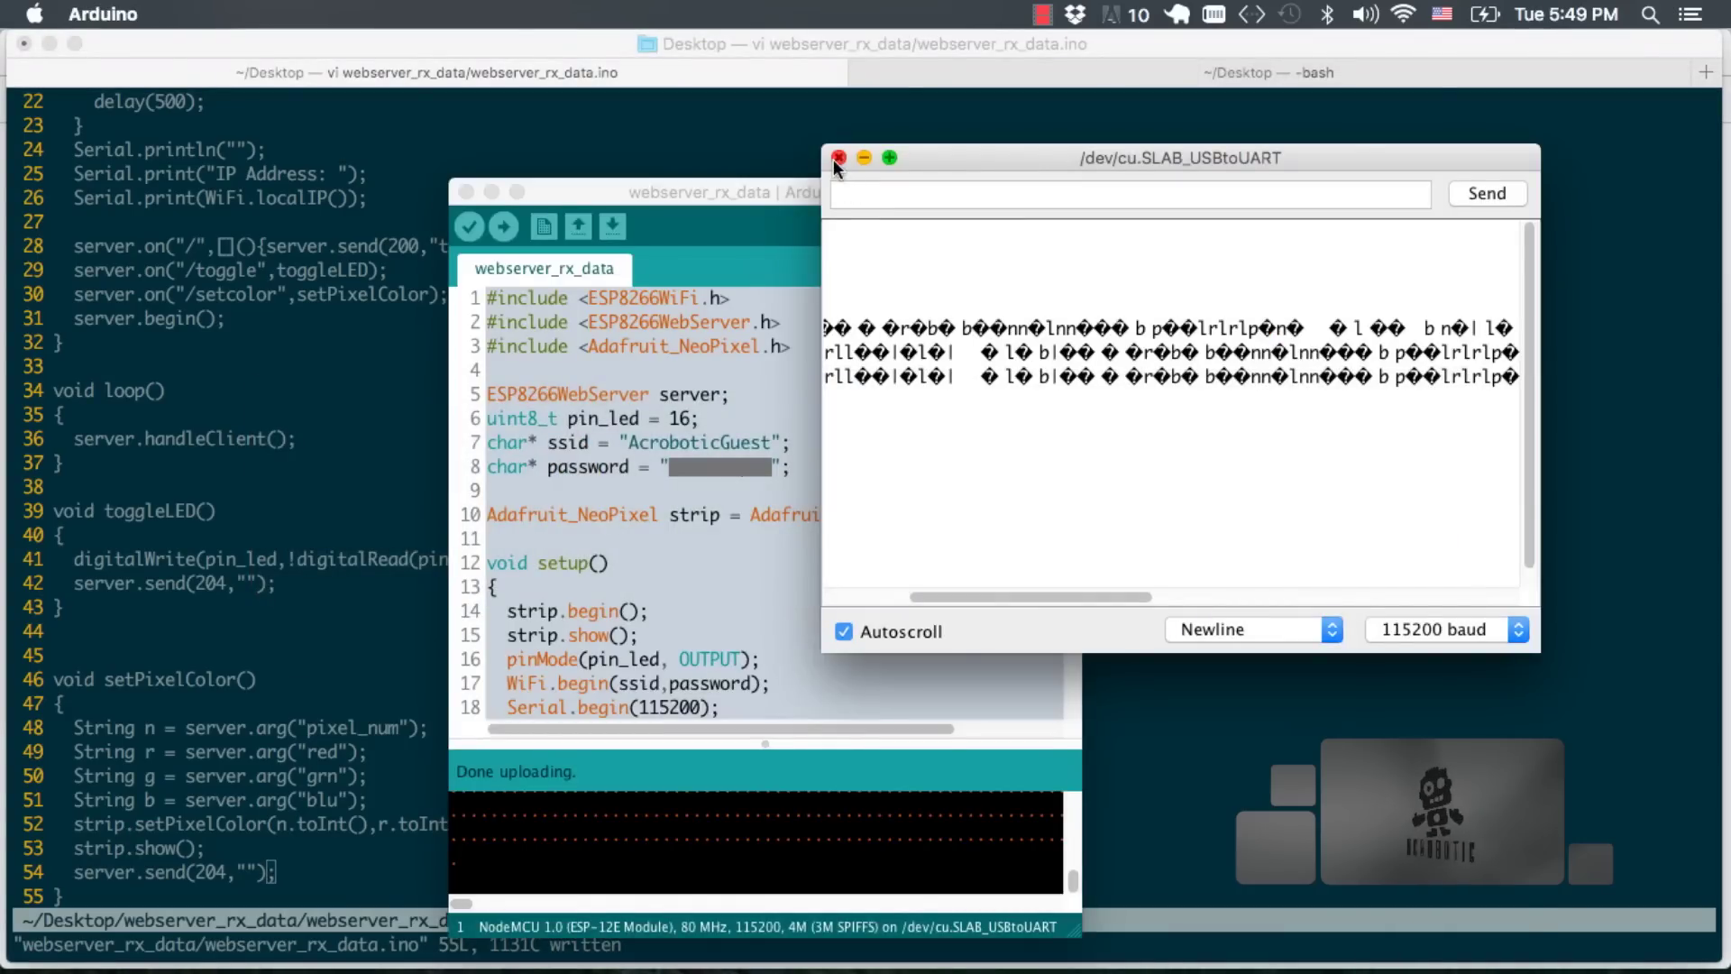
# Close the Serial Monitor and upload the semicolon-fixed sketch to the NodeMCU
pyautogui.click(833, 158)
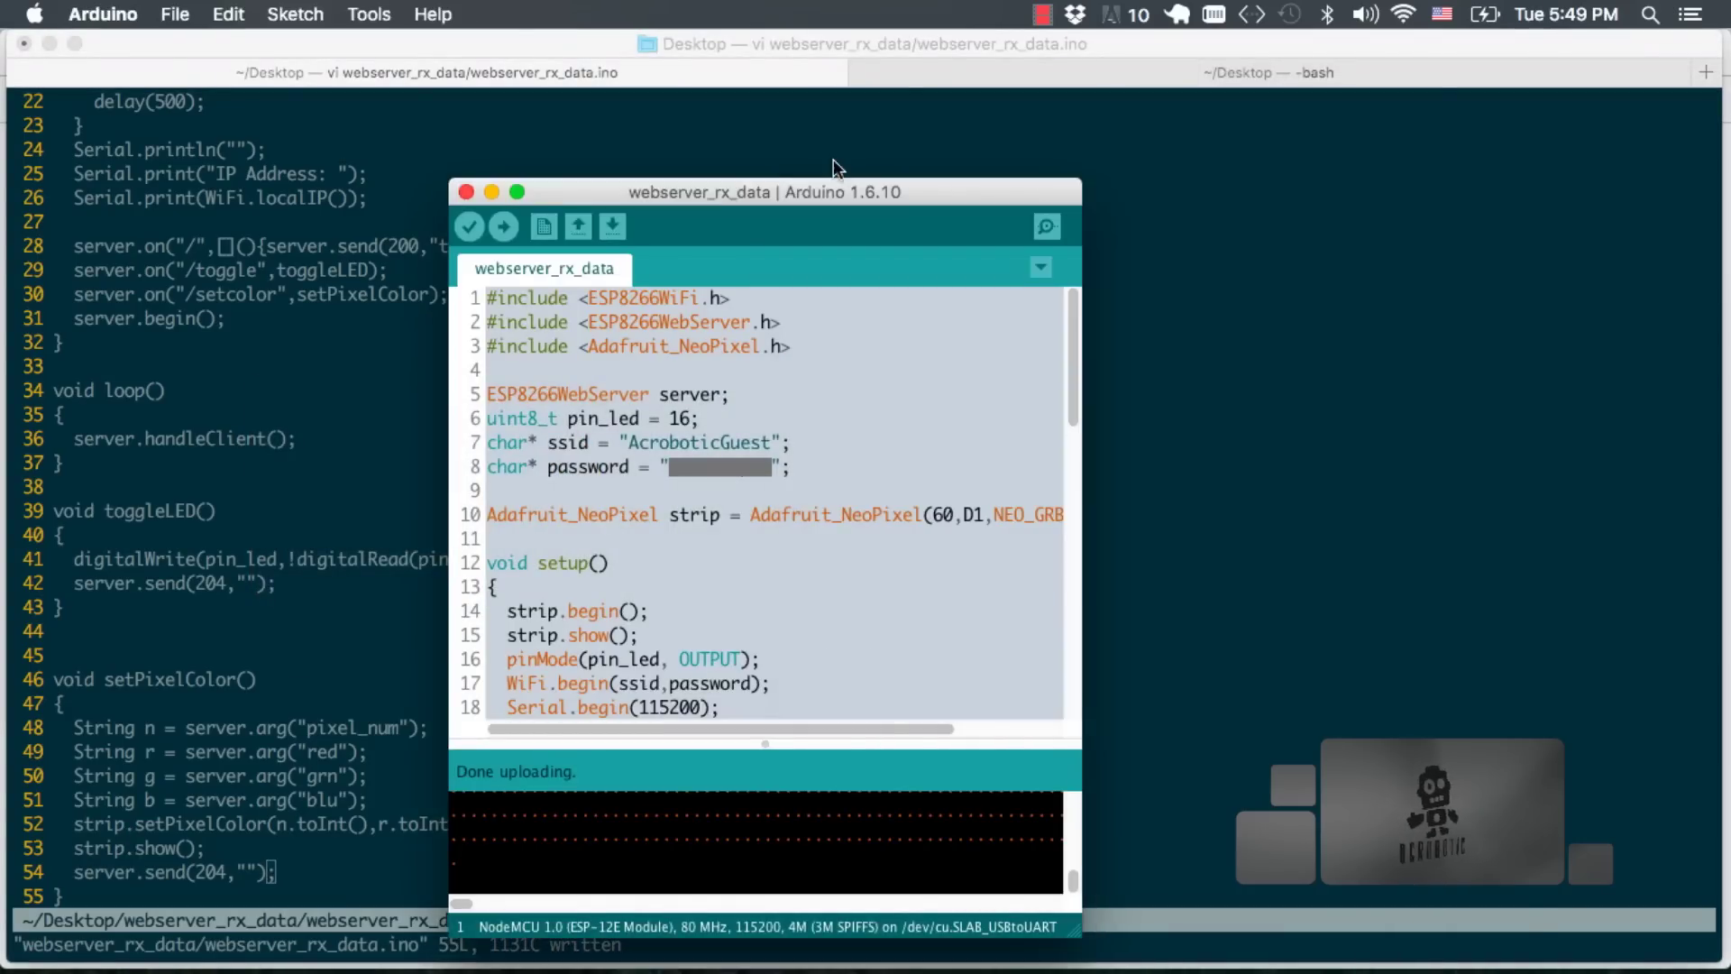
pyautogui.click(510, 224)
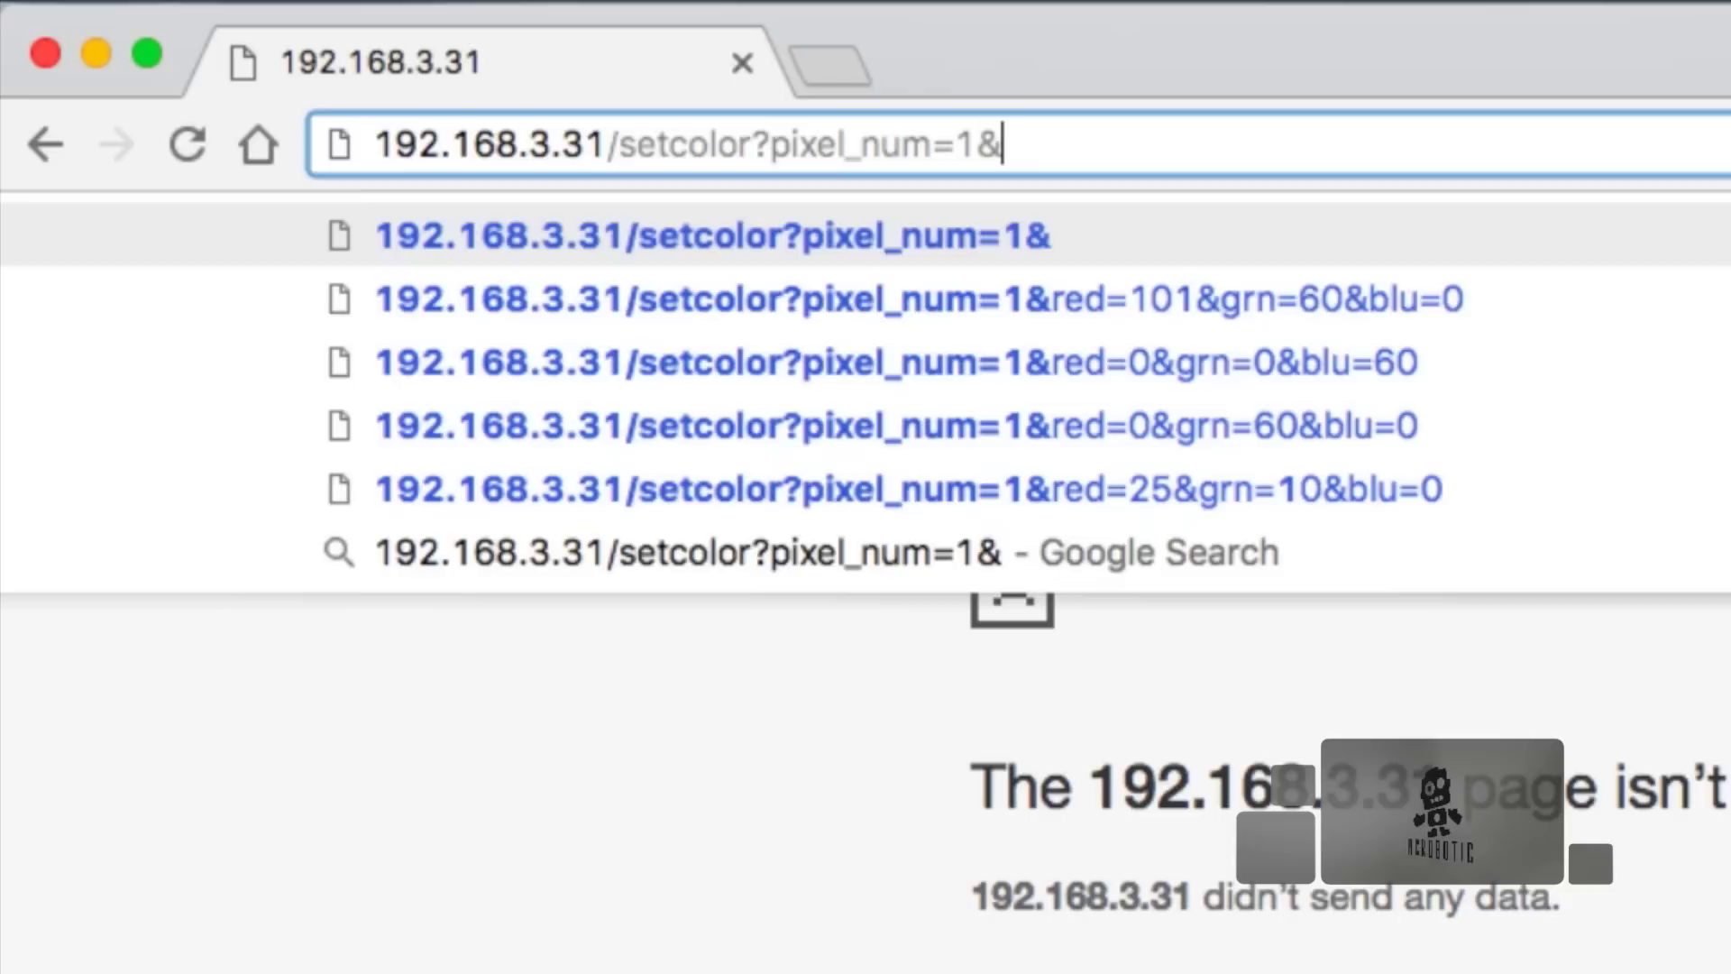
pyautogui.write('red')
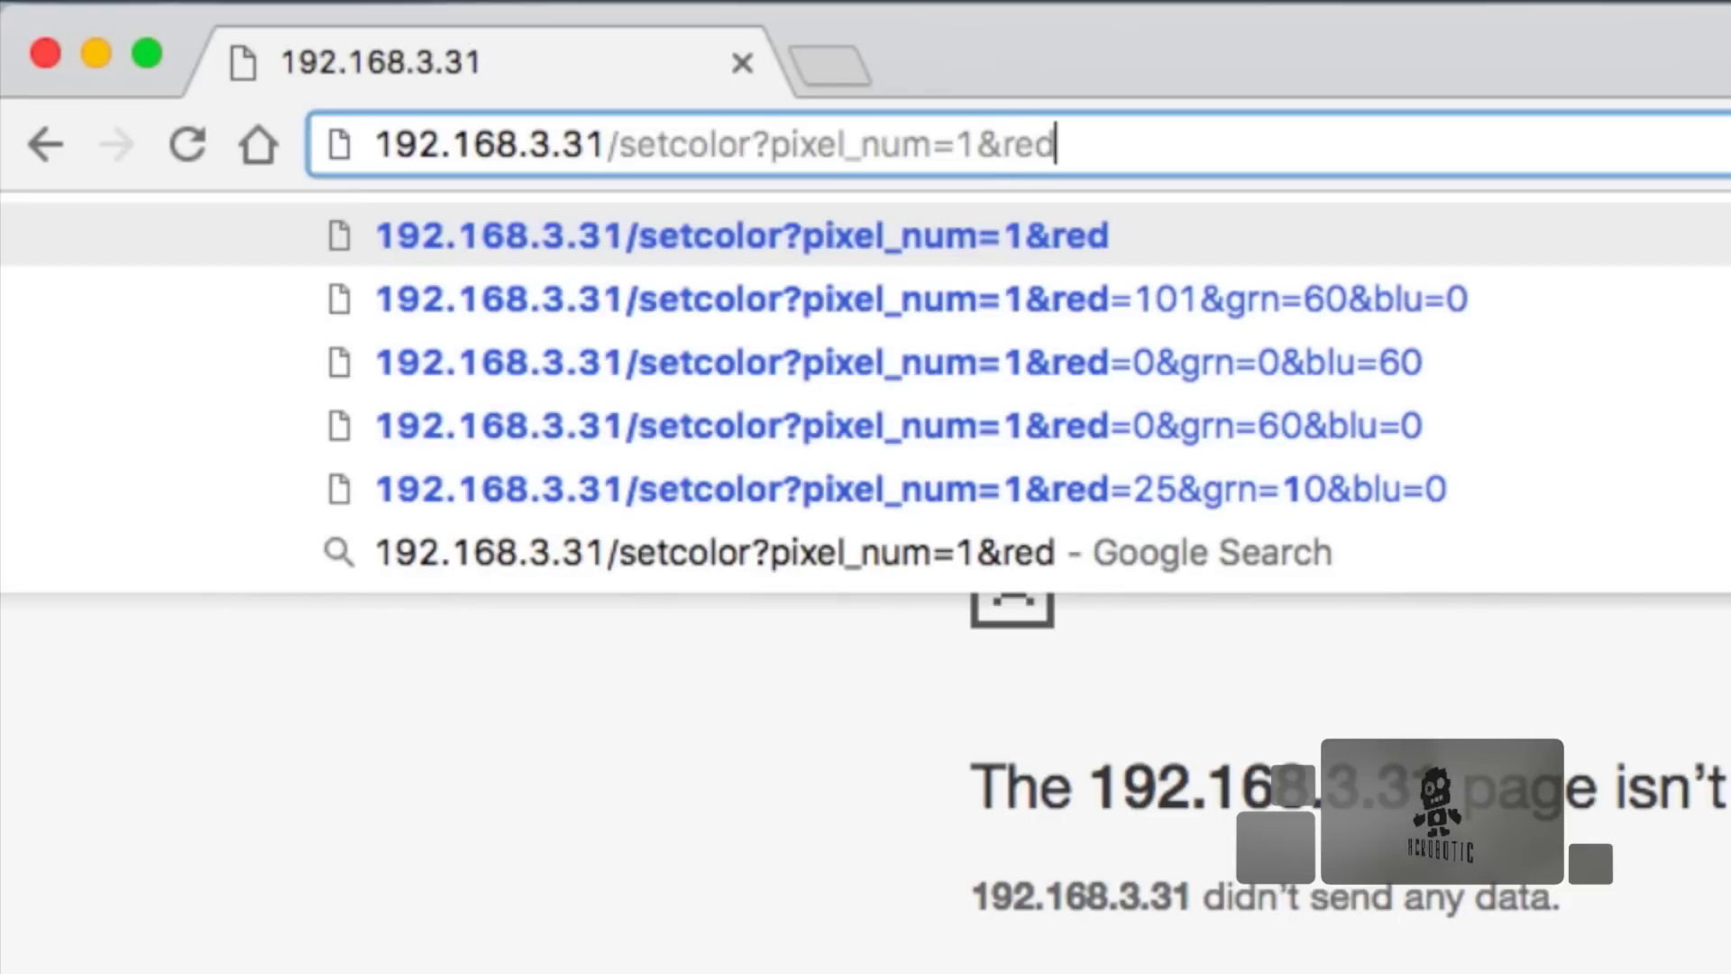
pyautogui.write('=')
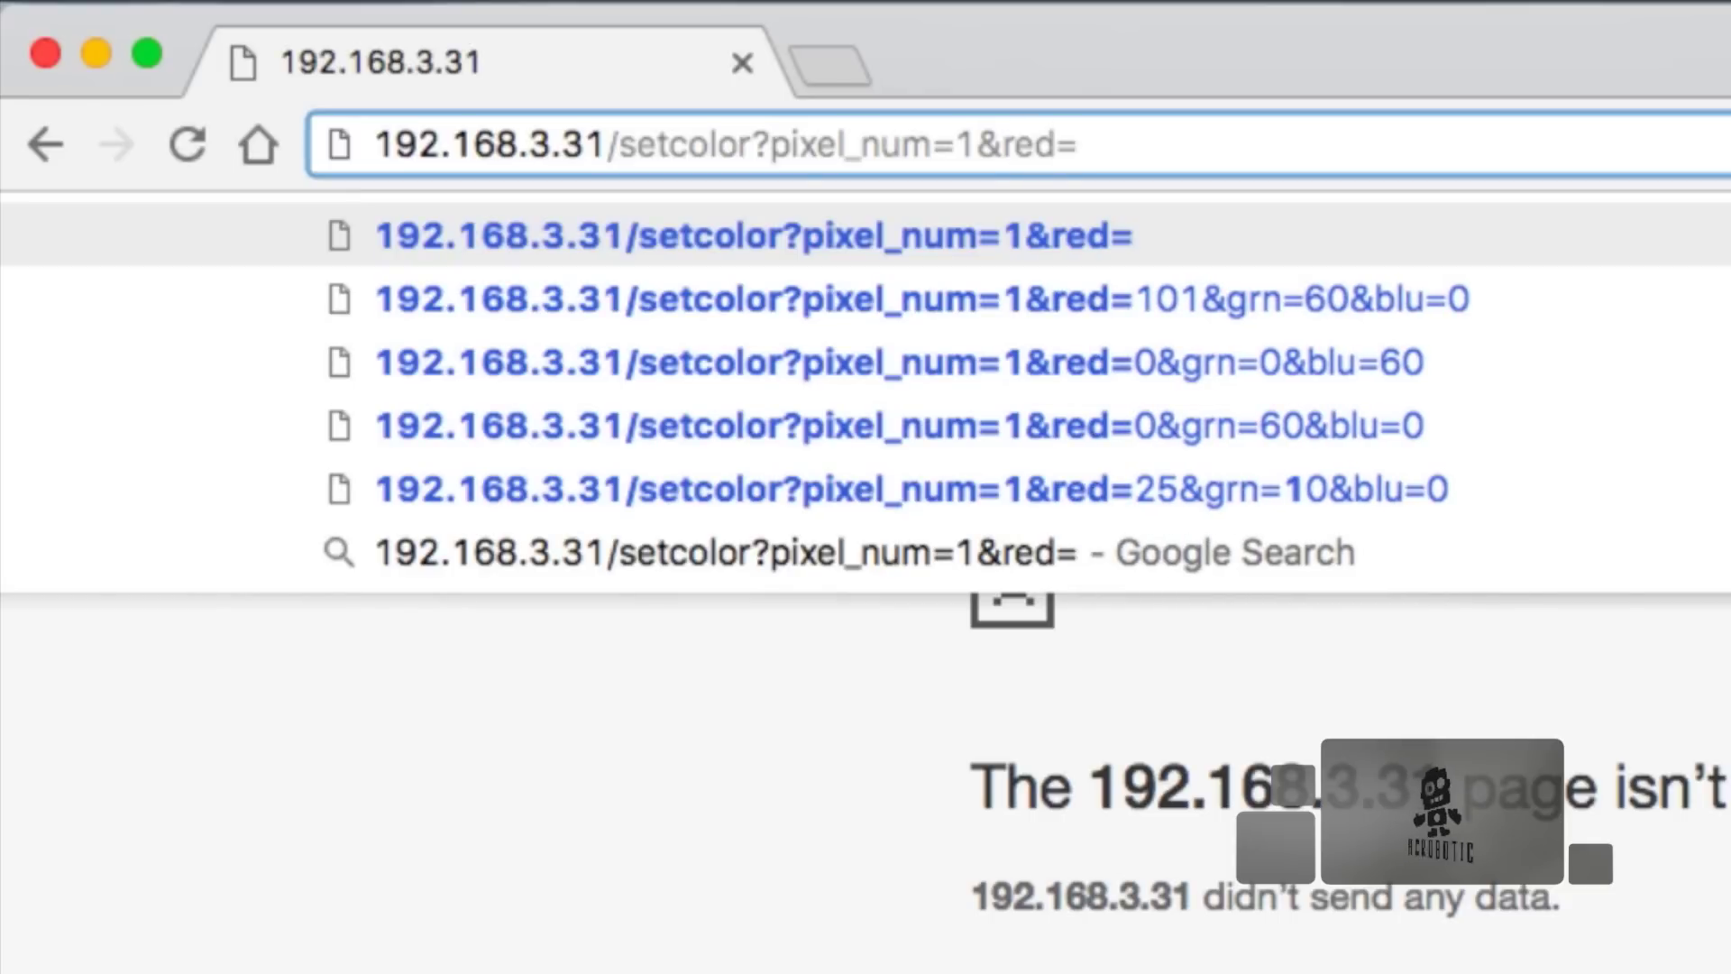
pyautogui.write('0')
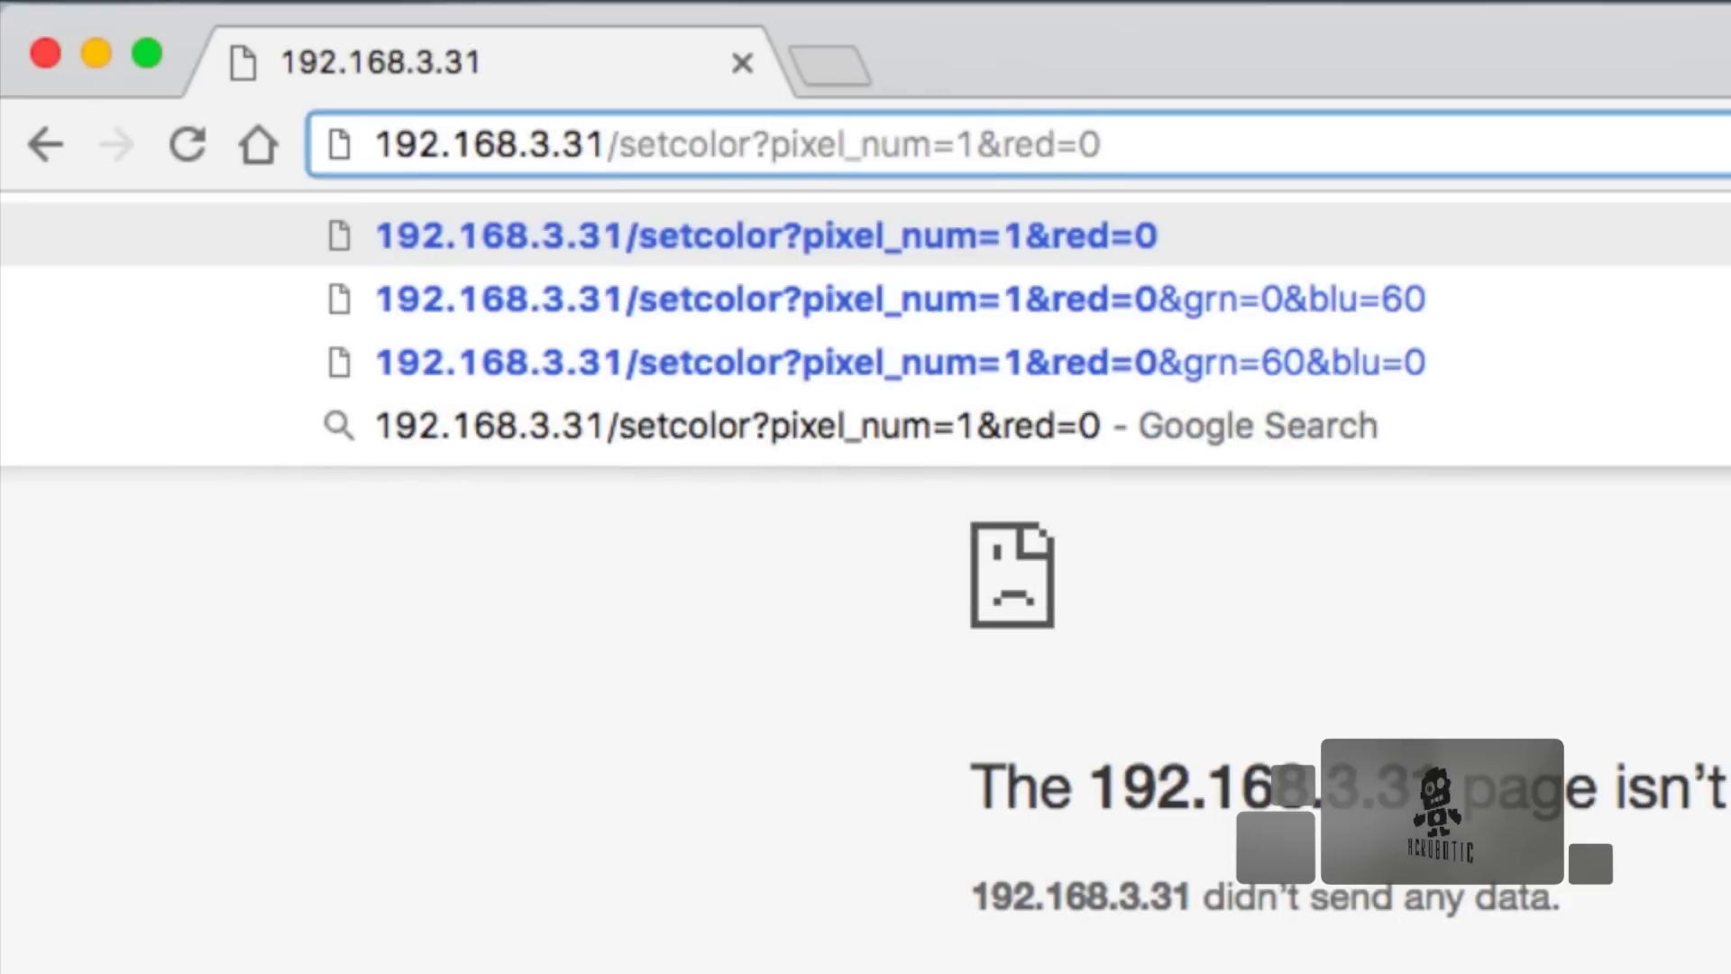
pyautogui.write('&')
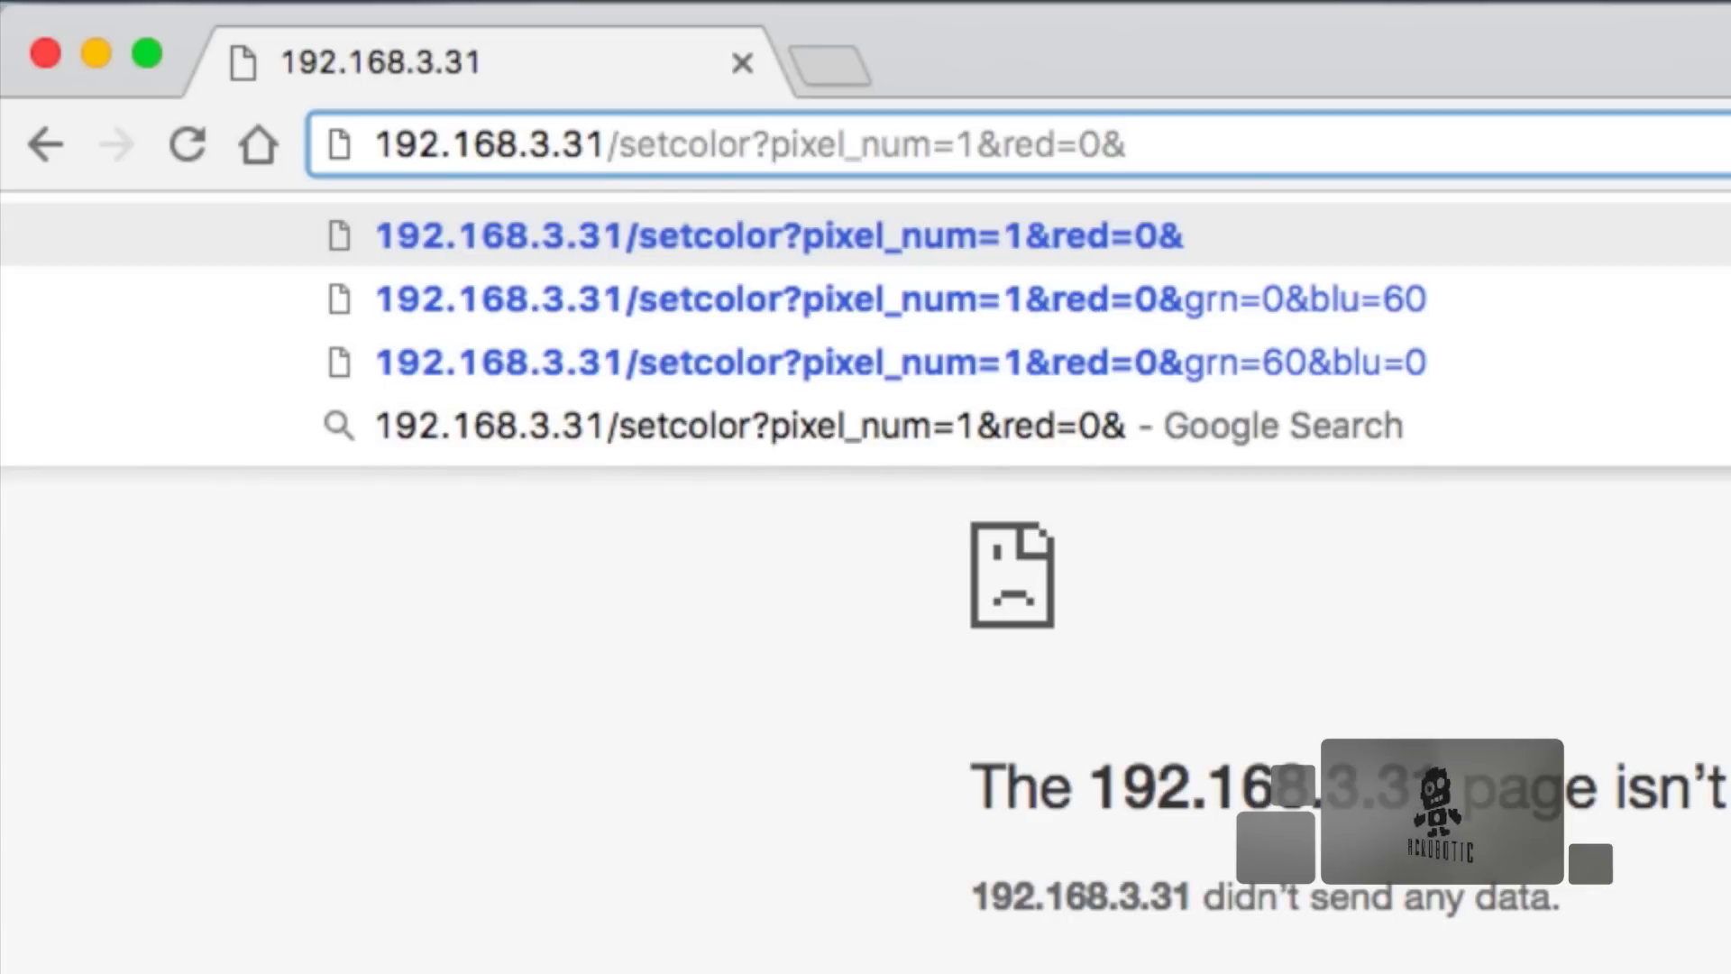
pyautogui.write('grn')
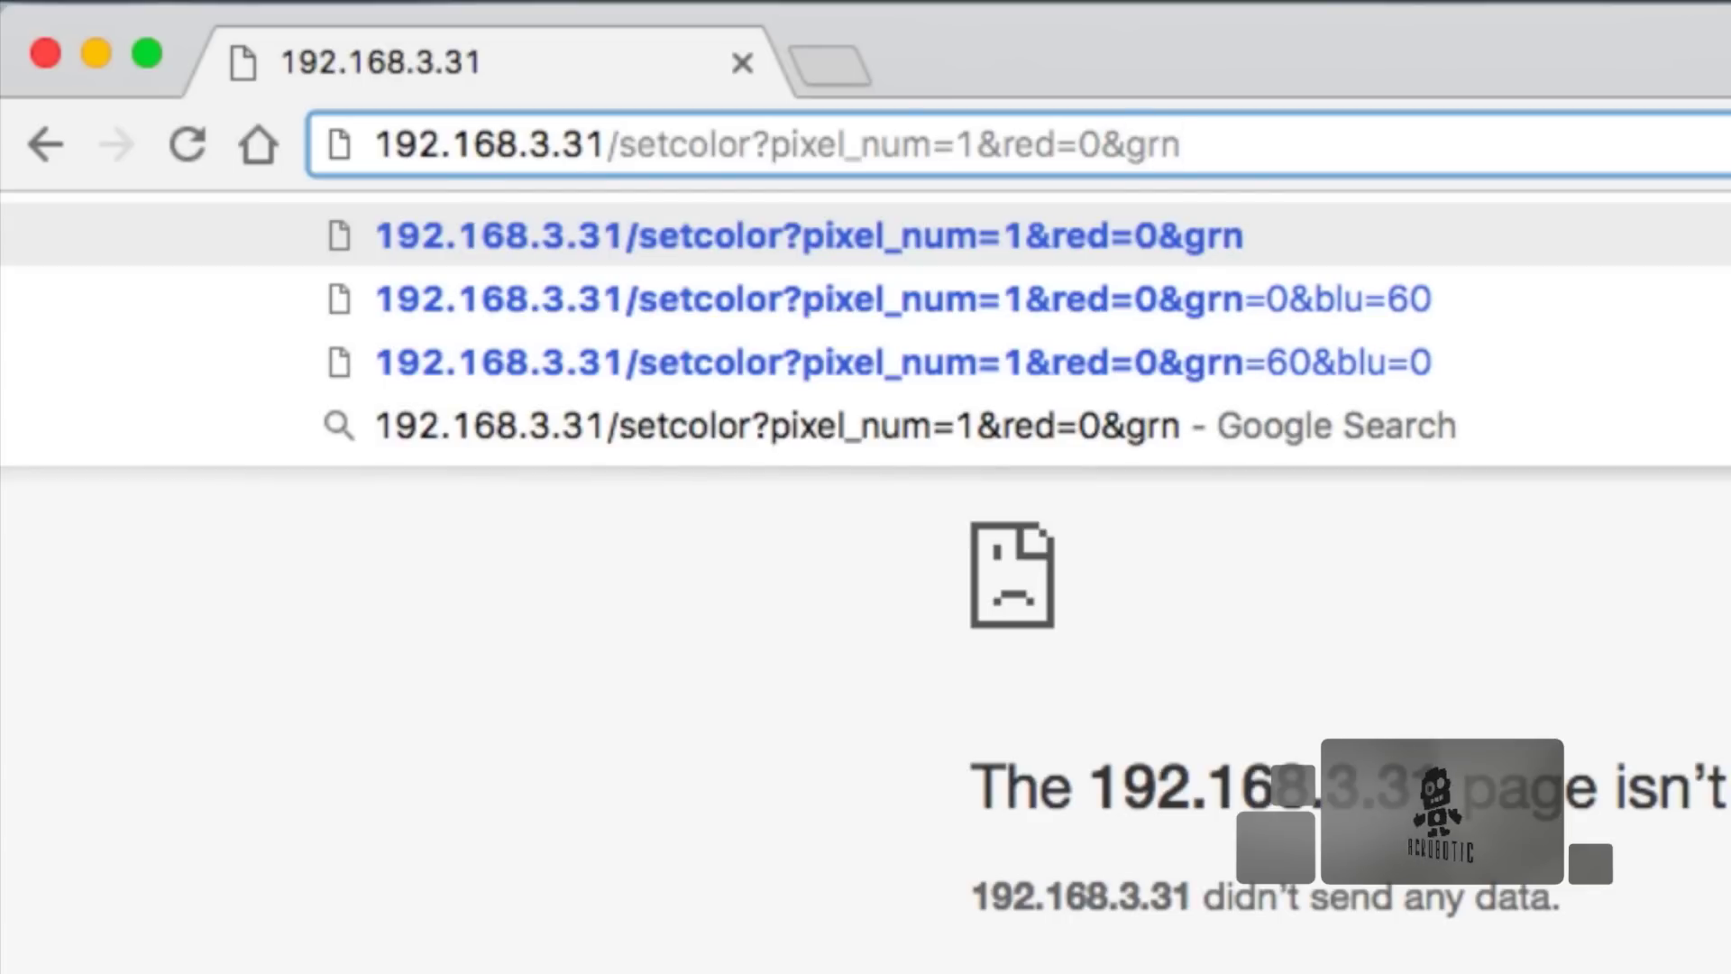
pyautogui.write('=')
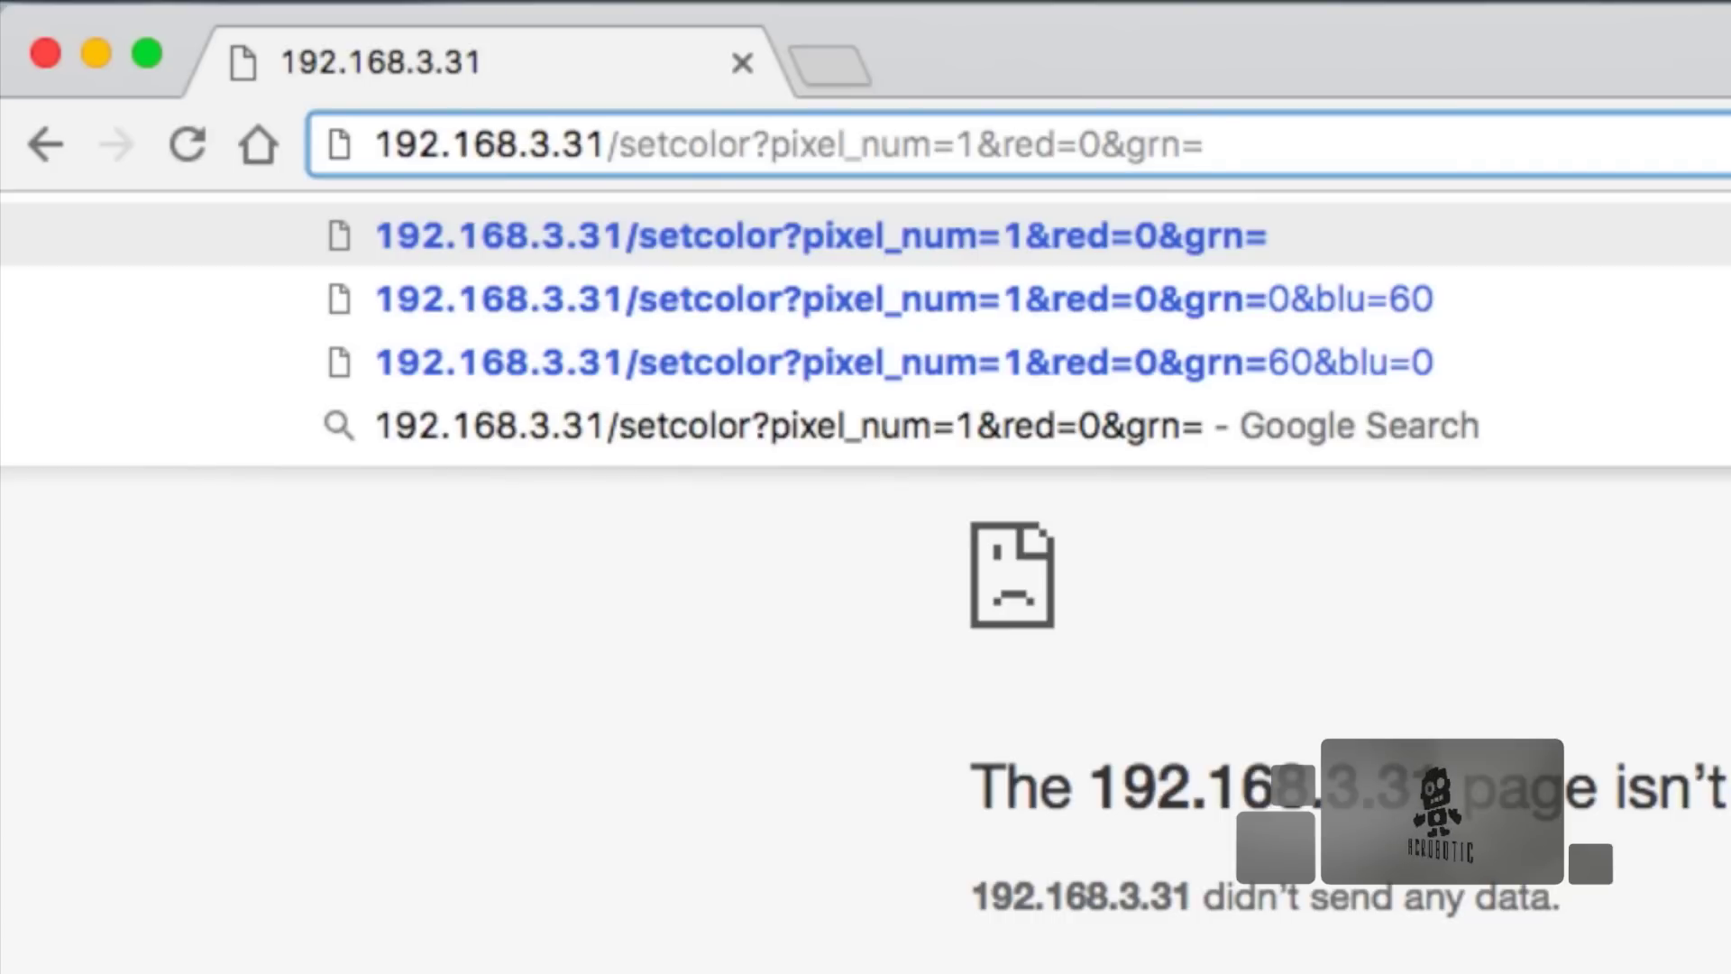
pyautogui.write('255')
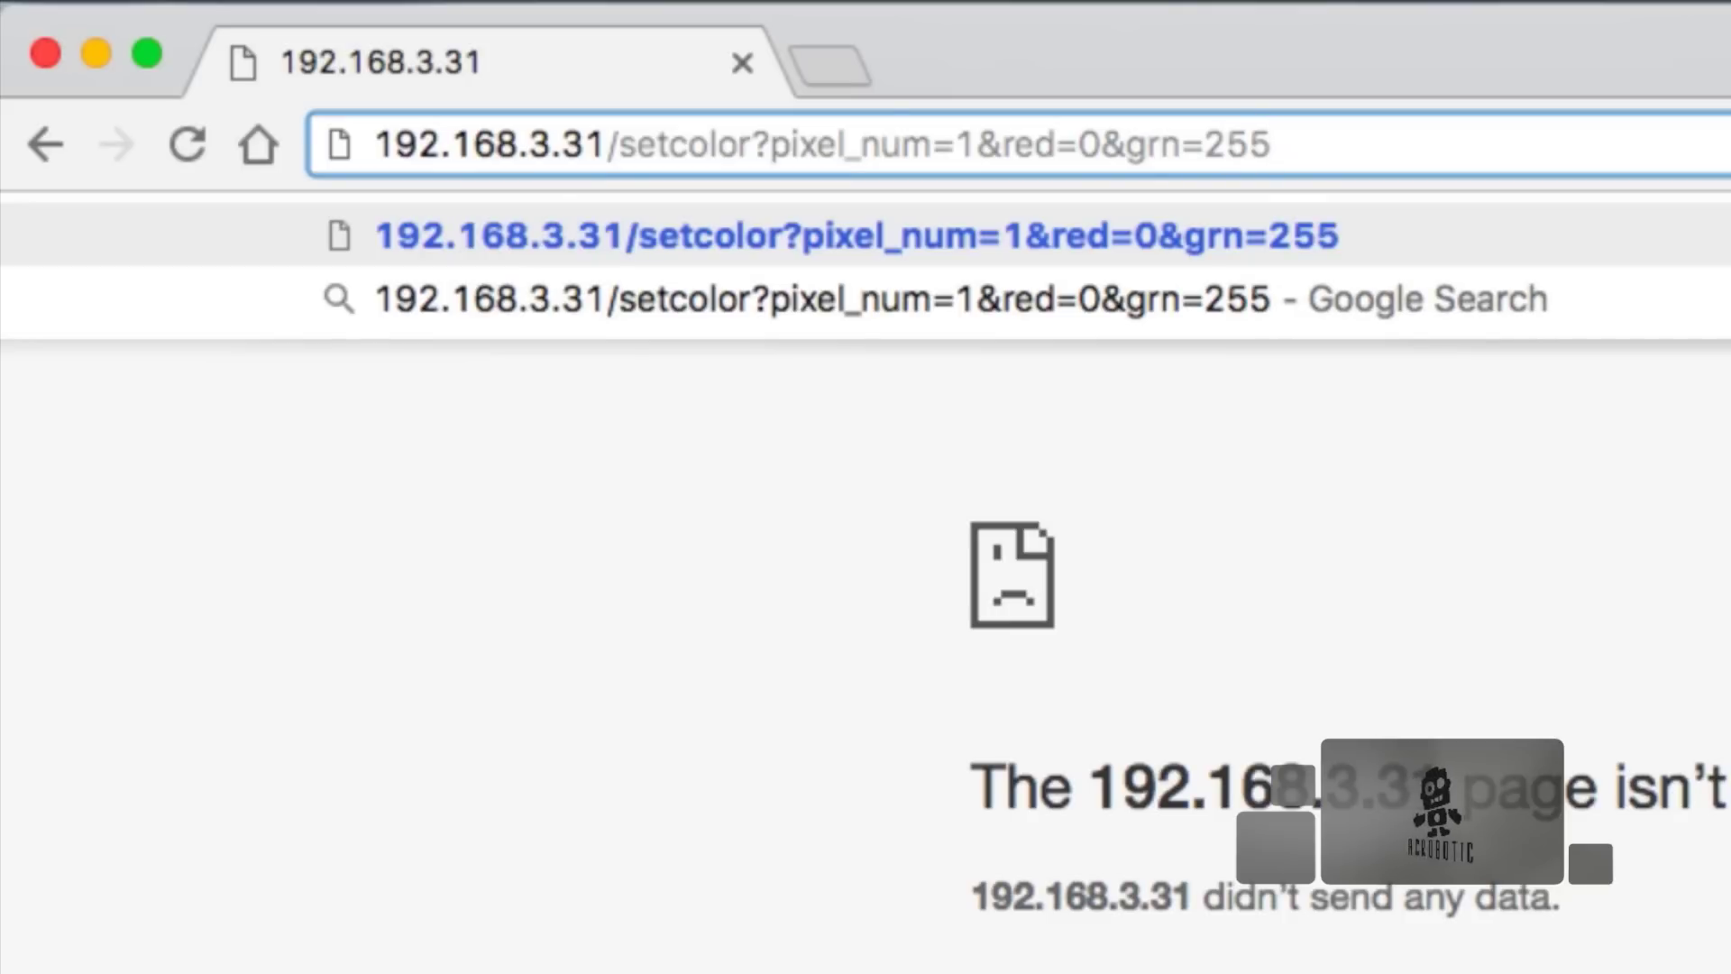
pyautogui.write('&b')
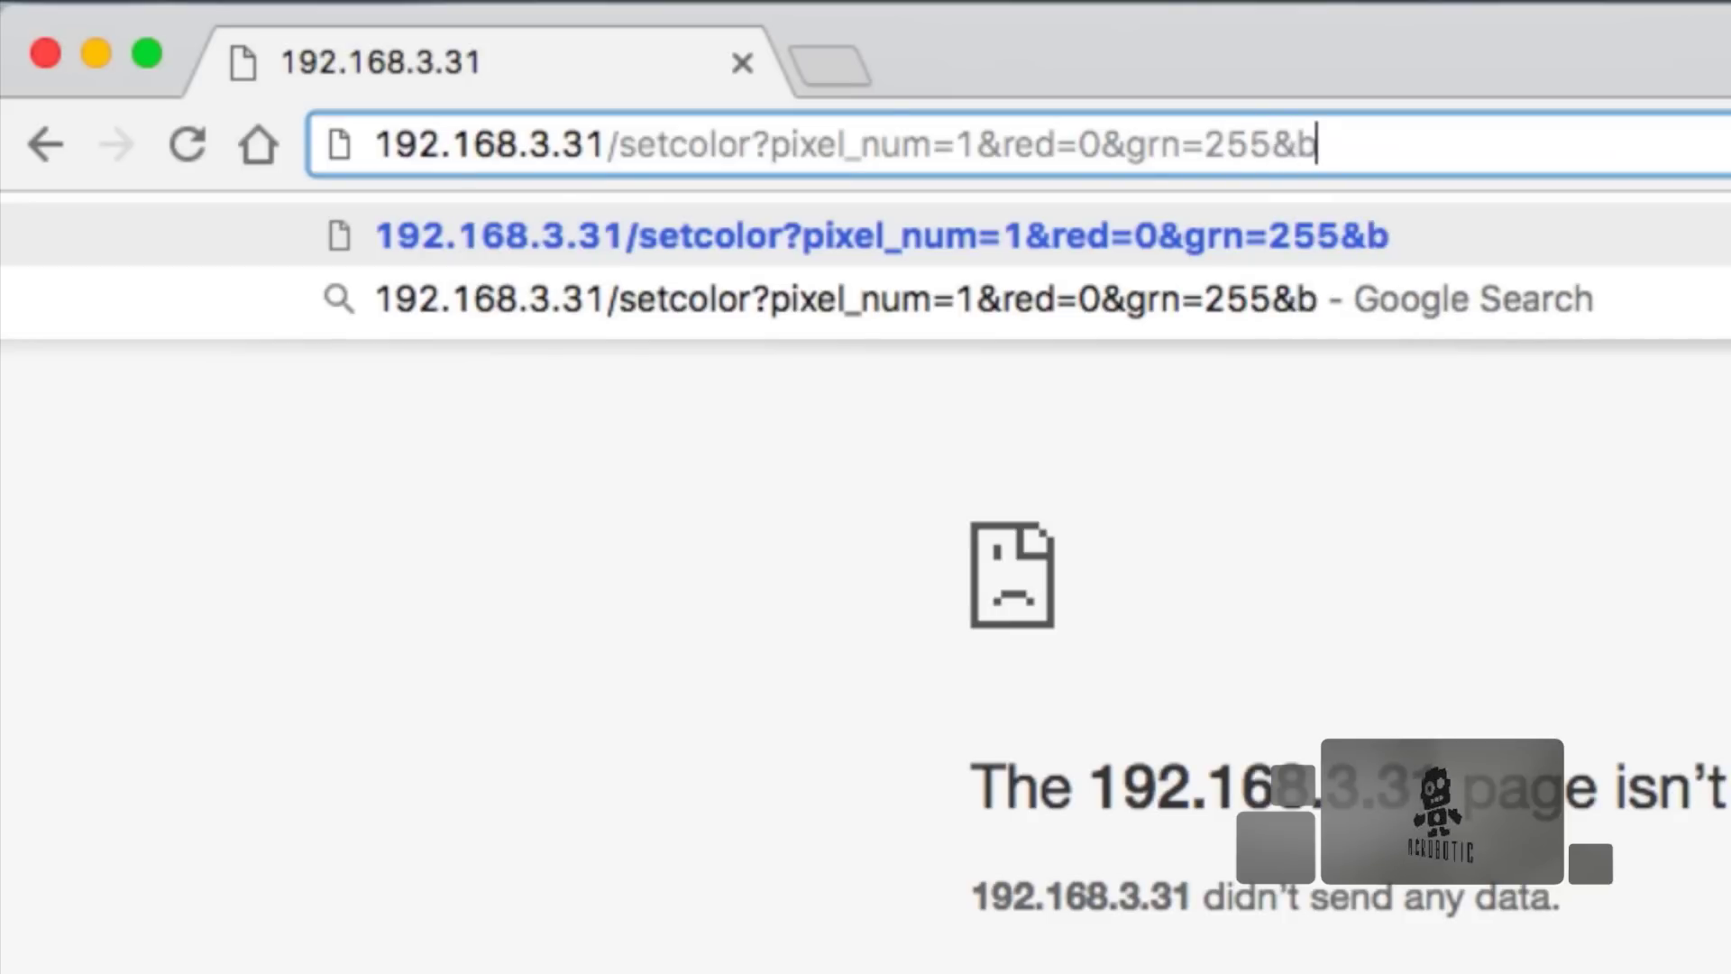
pyautogui.write('lu=')
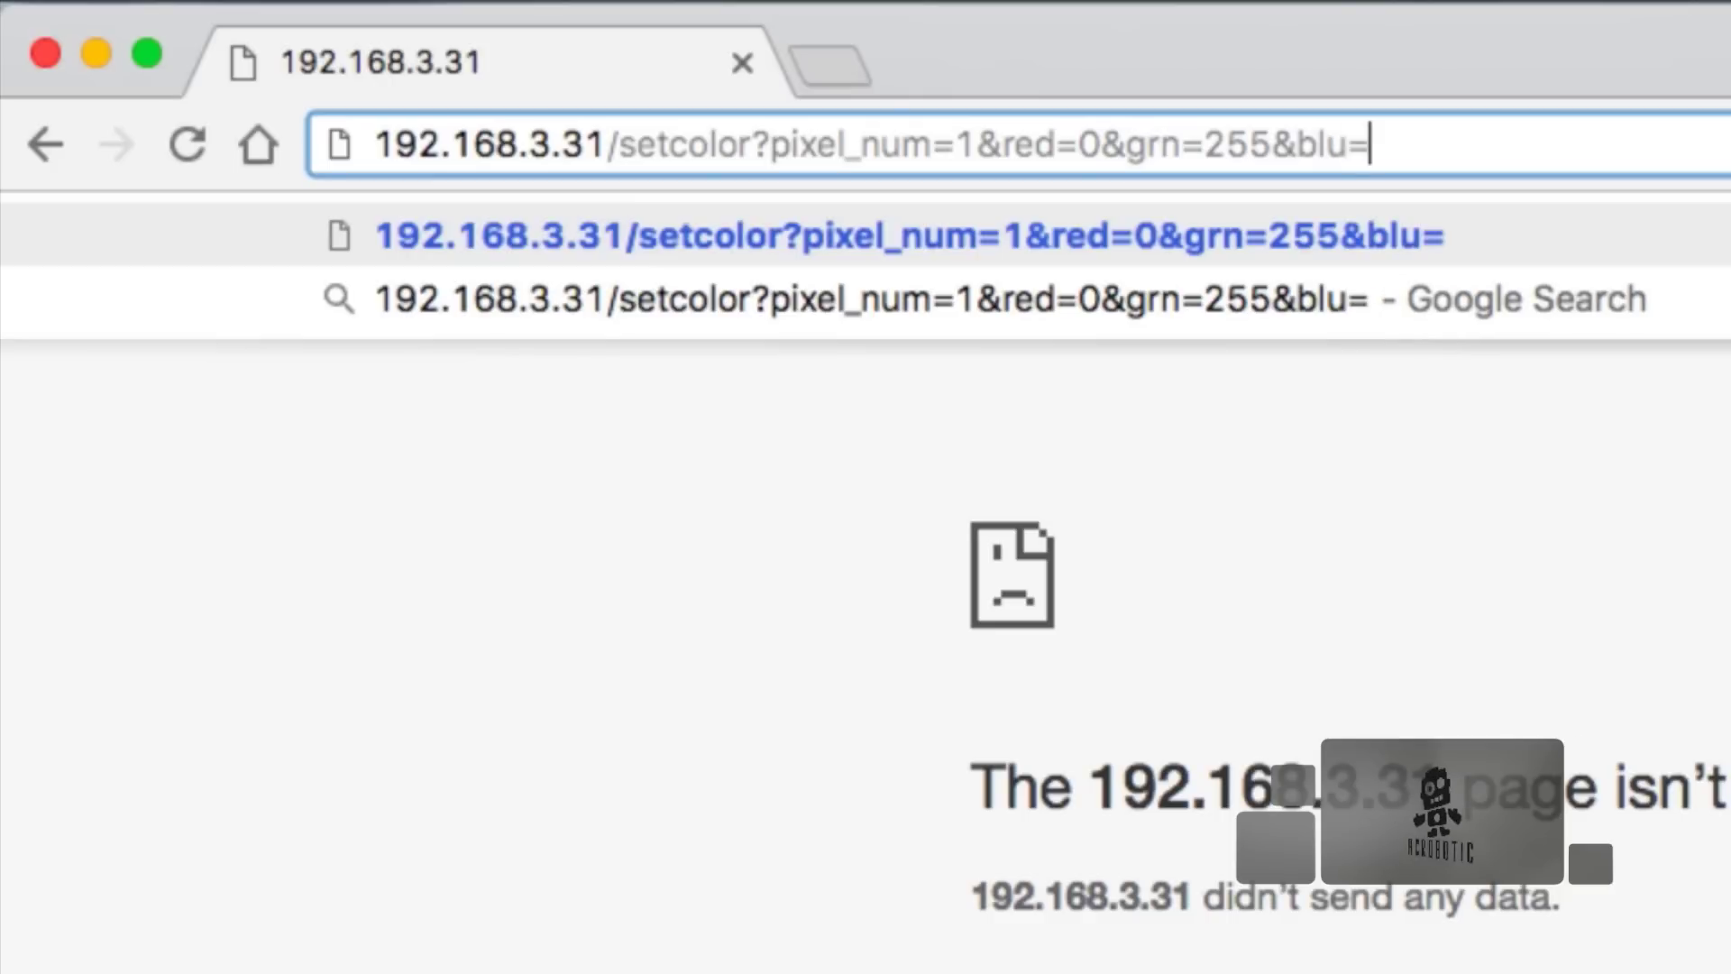
pyautogui.write('0')
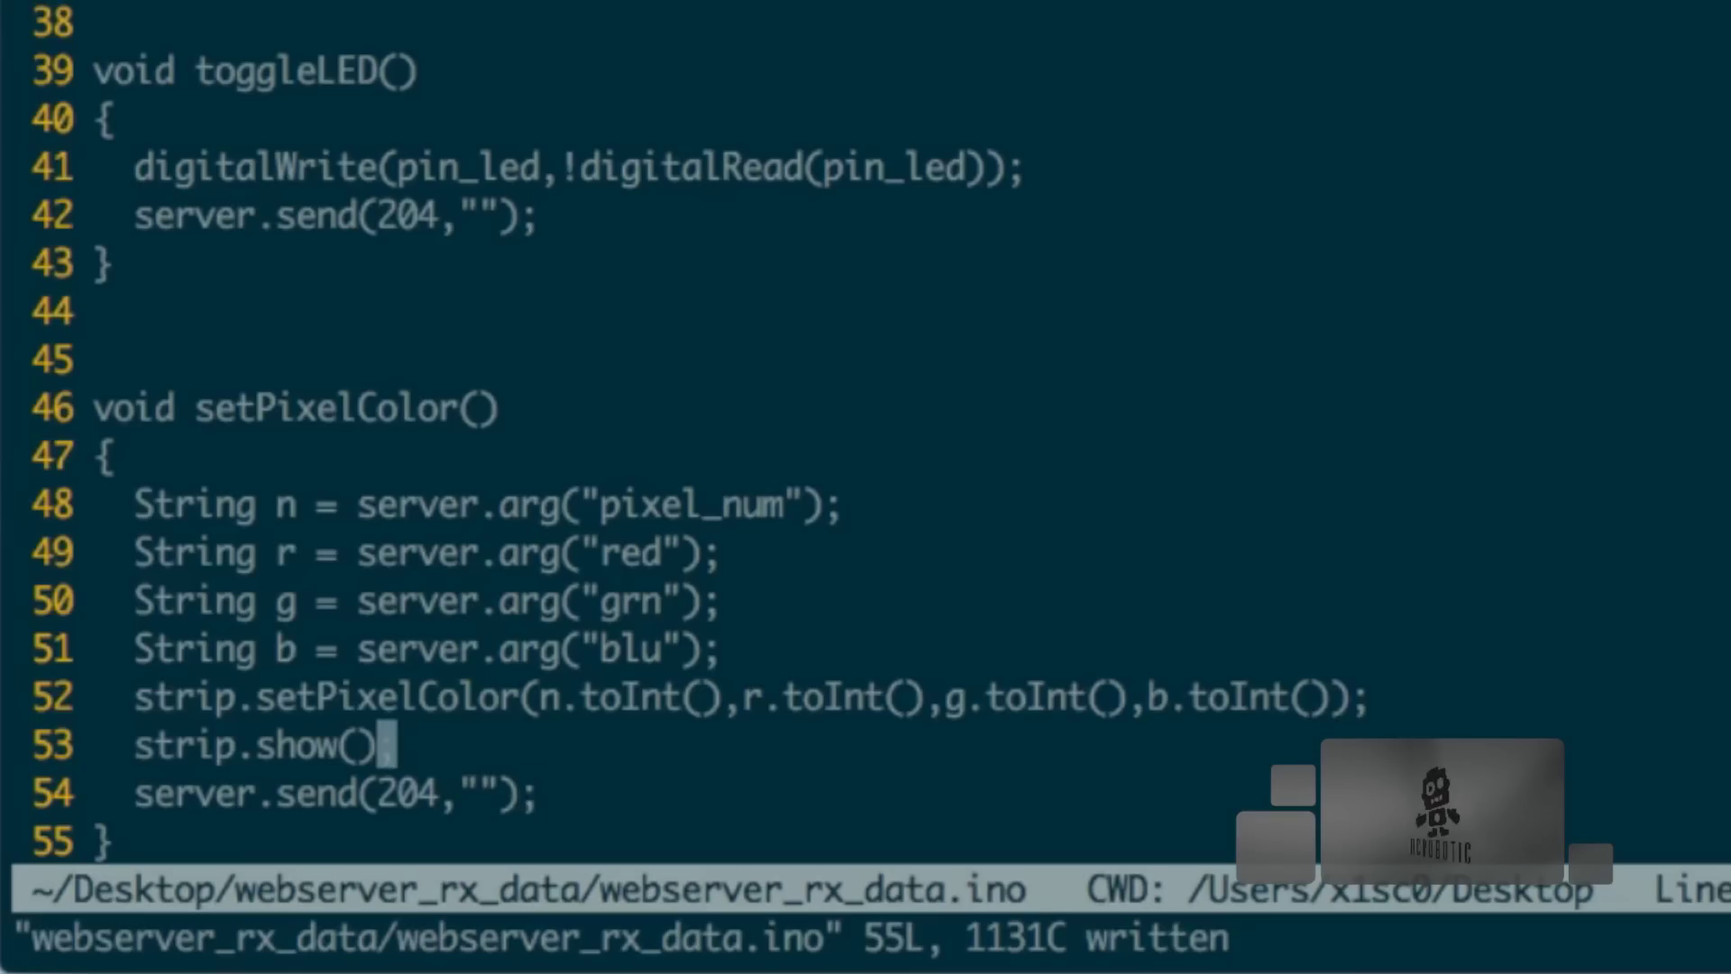
pyautogui.write('o')
pyautogui.write('S')
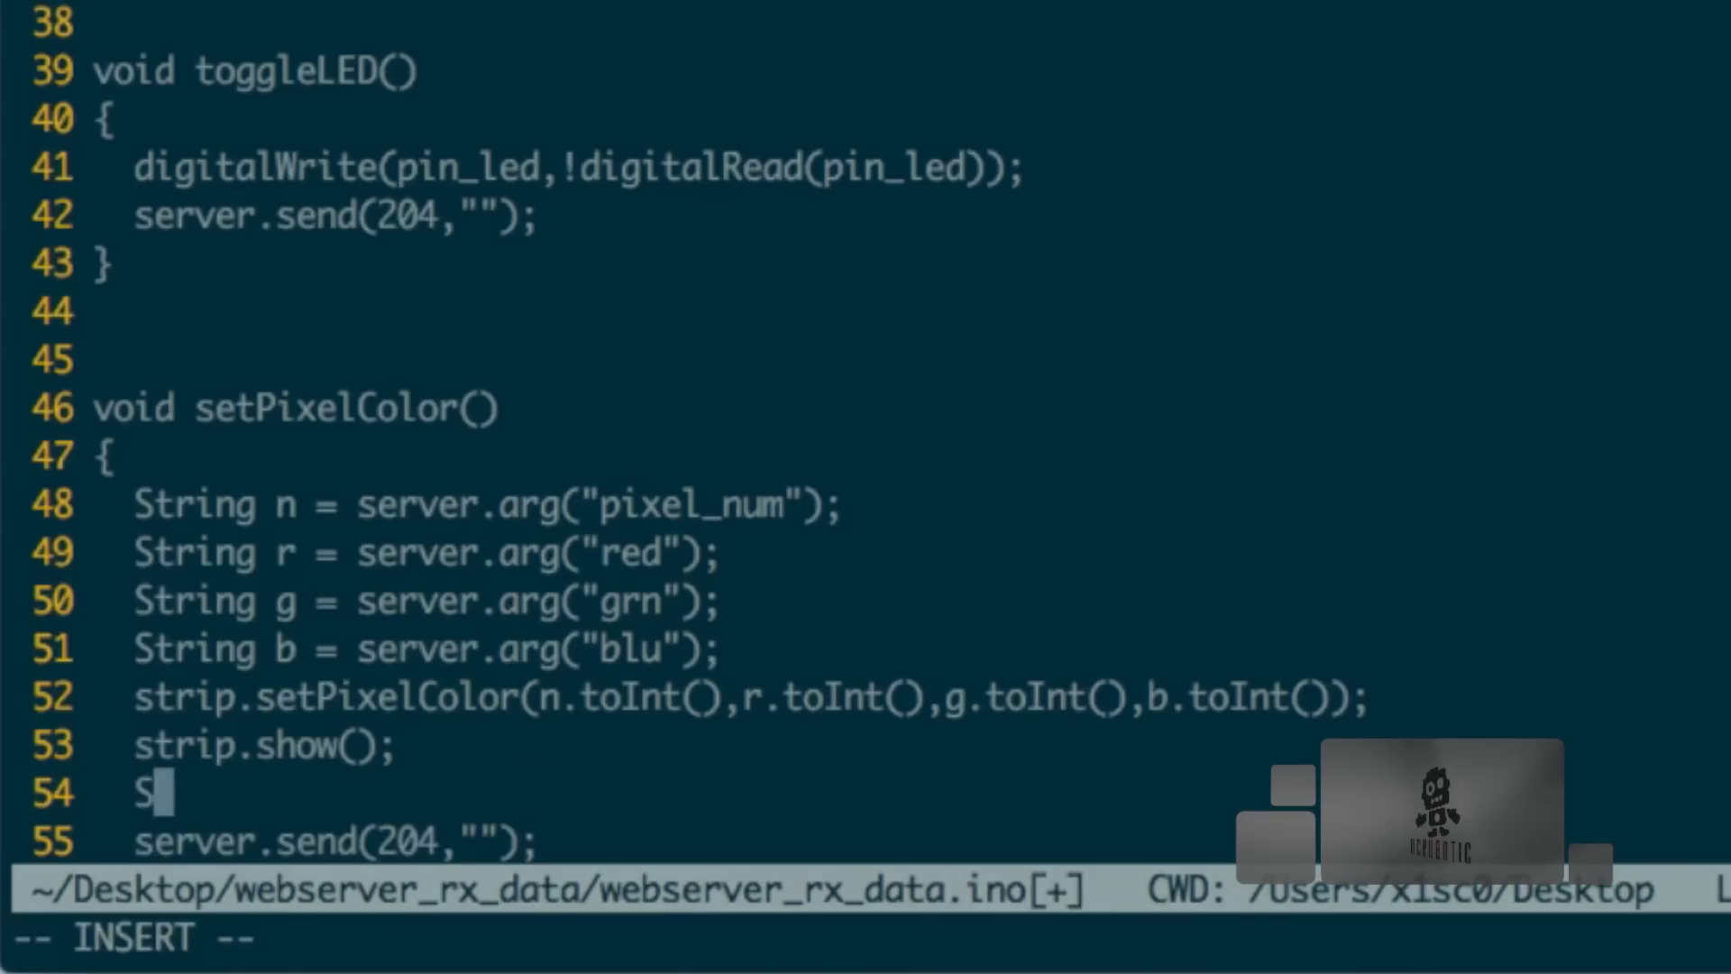
pyautogui.write('tring ')
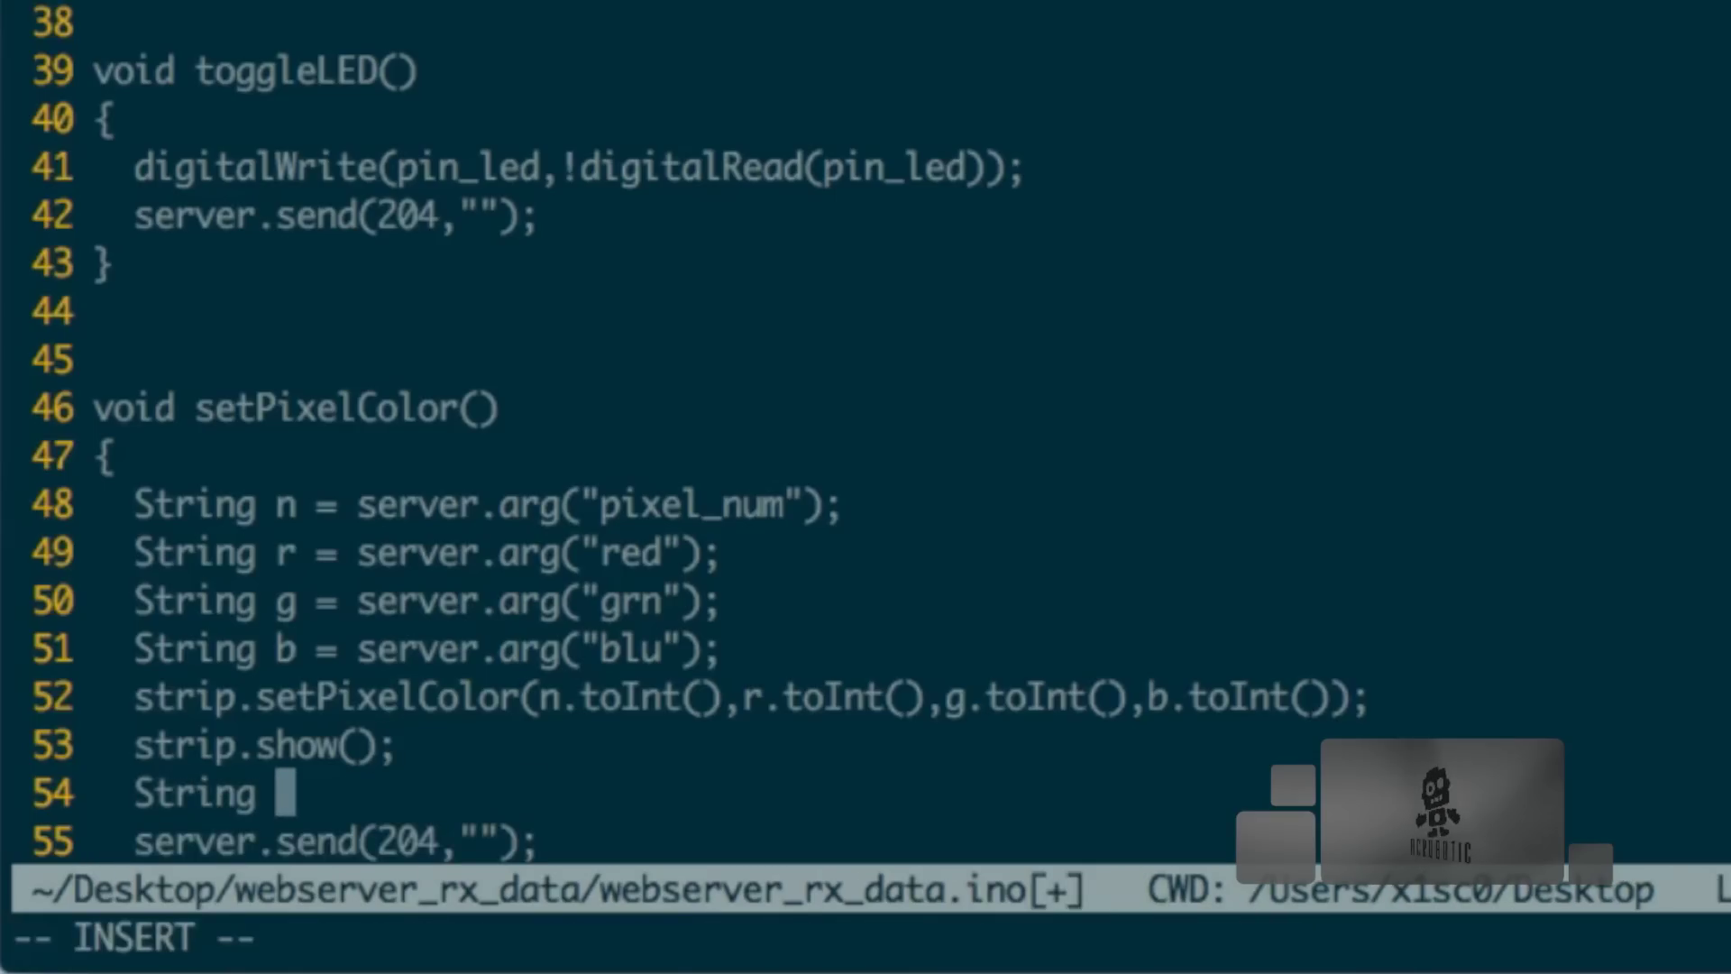
pyautogui.write('msg = ')
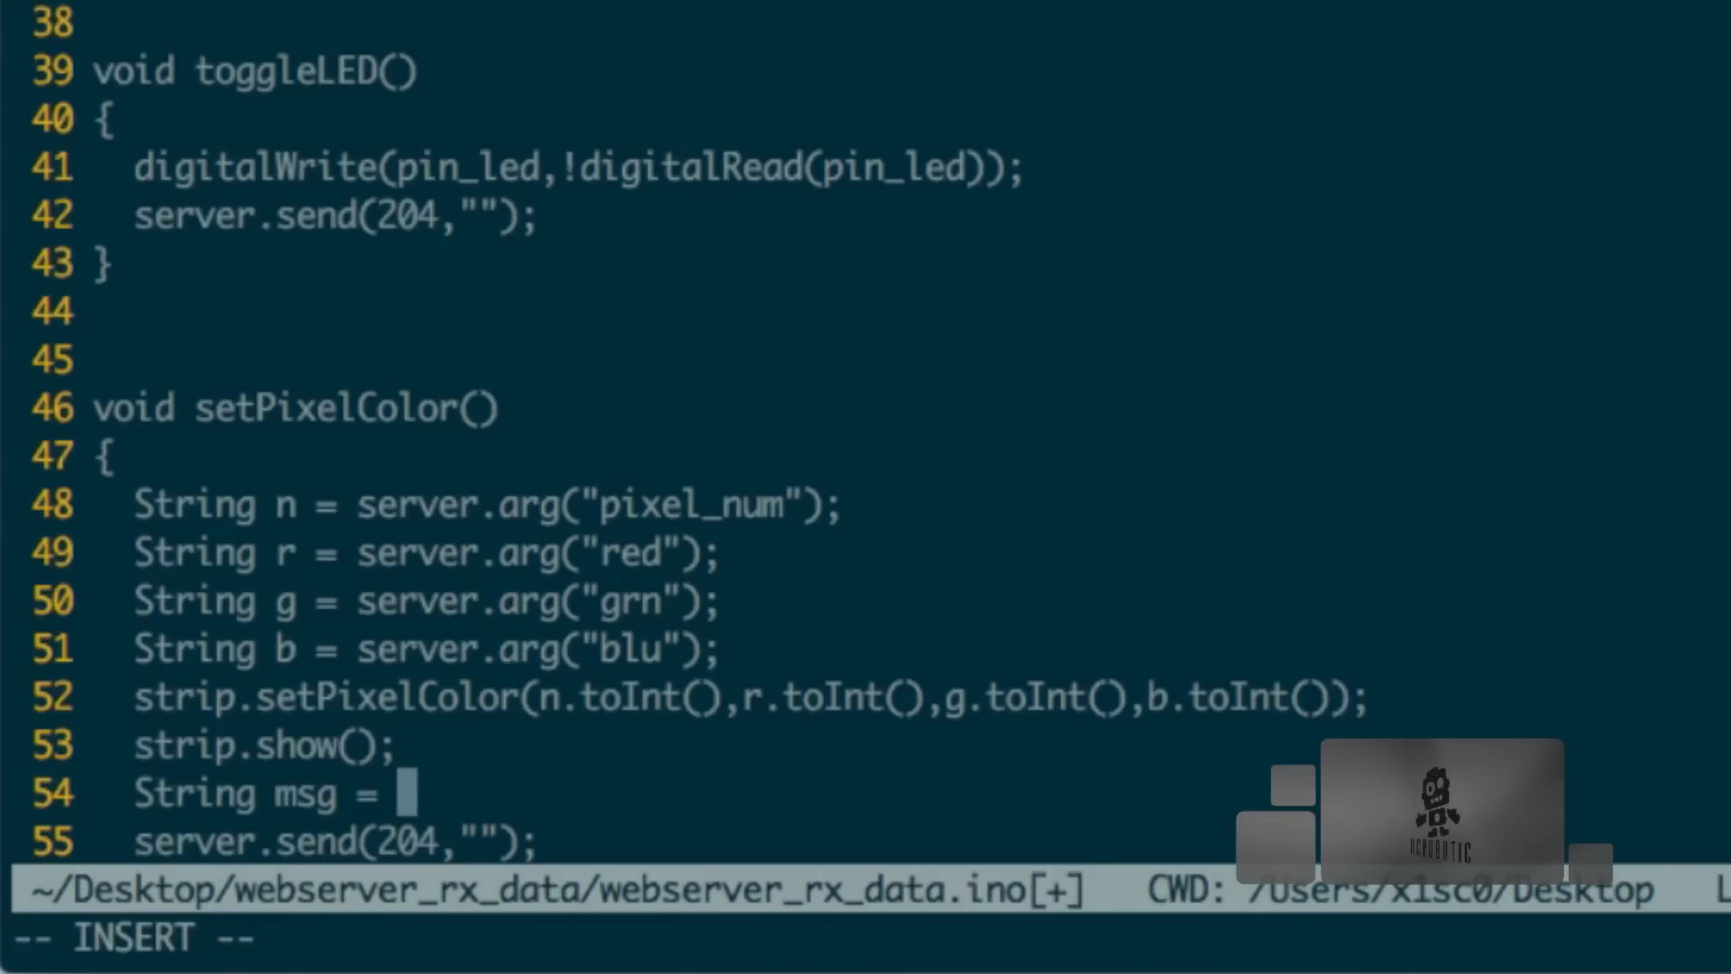
pyautogui.write('"')
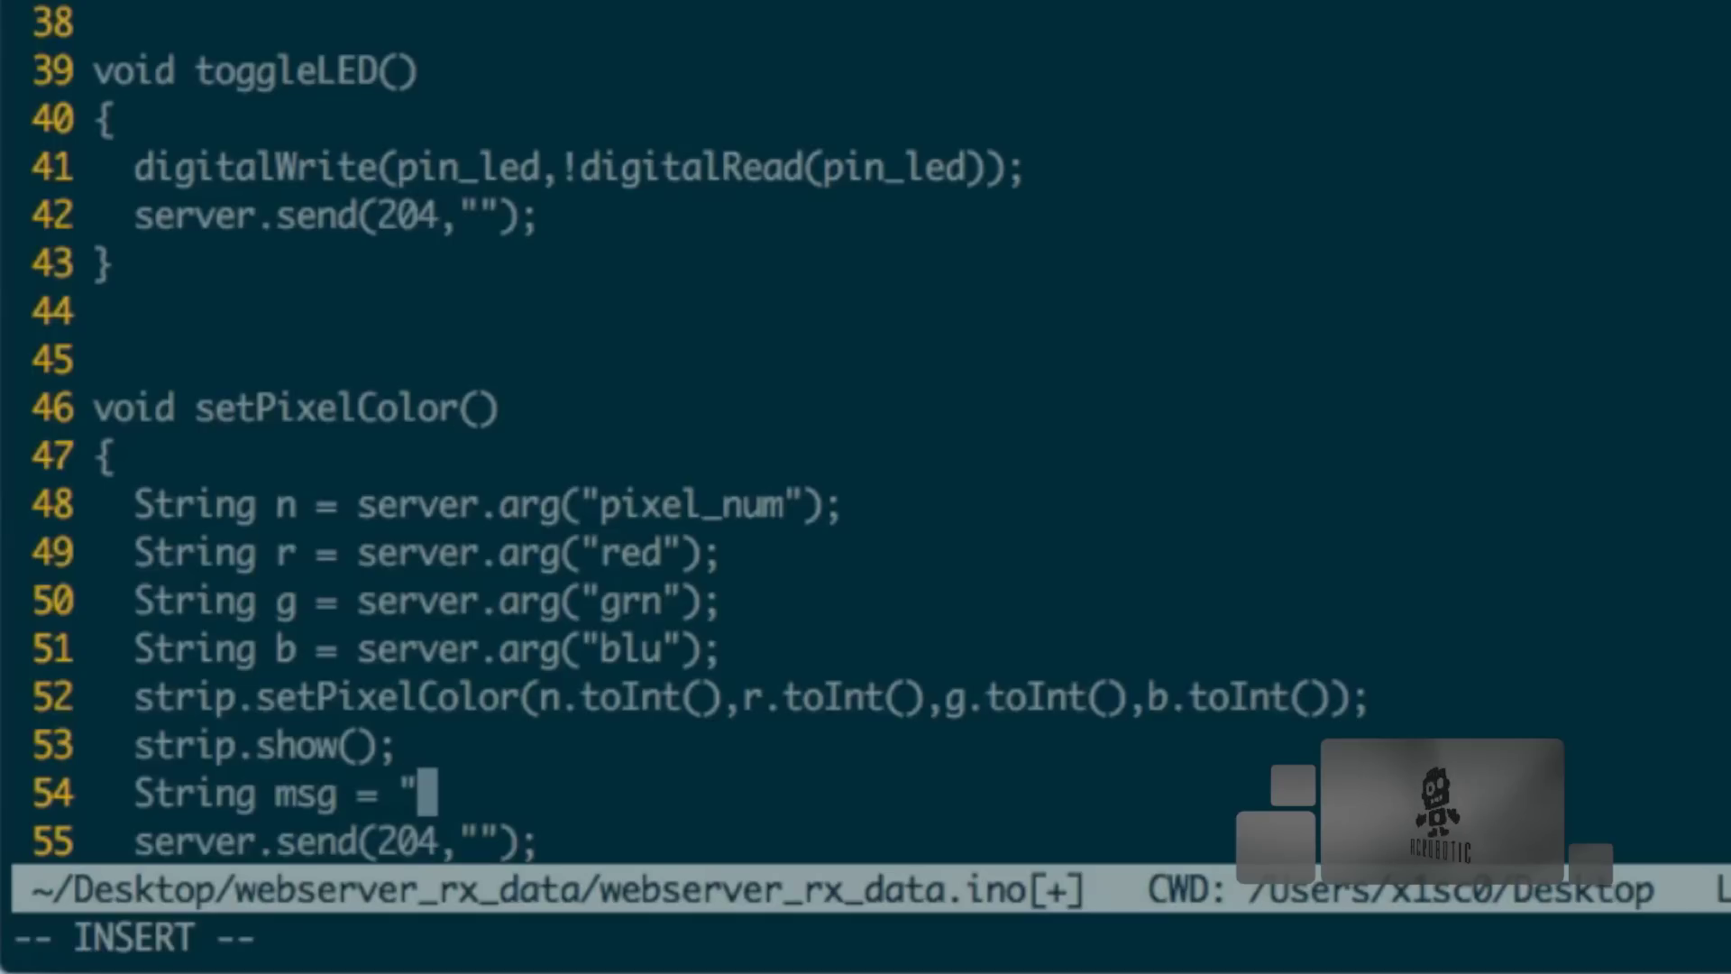
pyautogui.write('LED #')
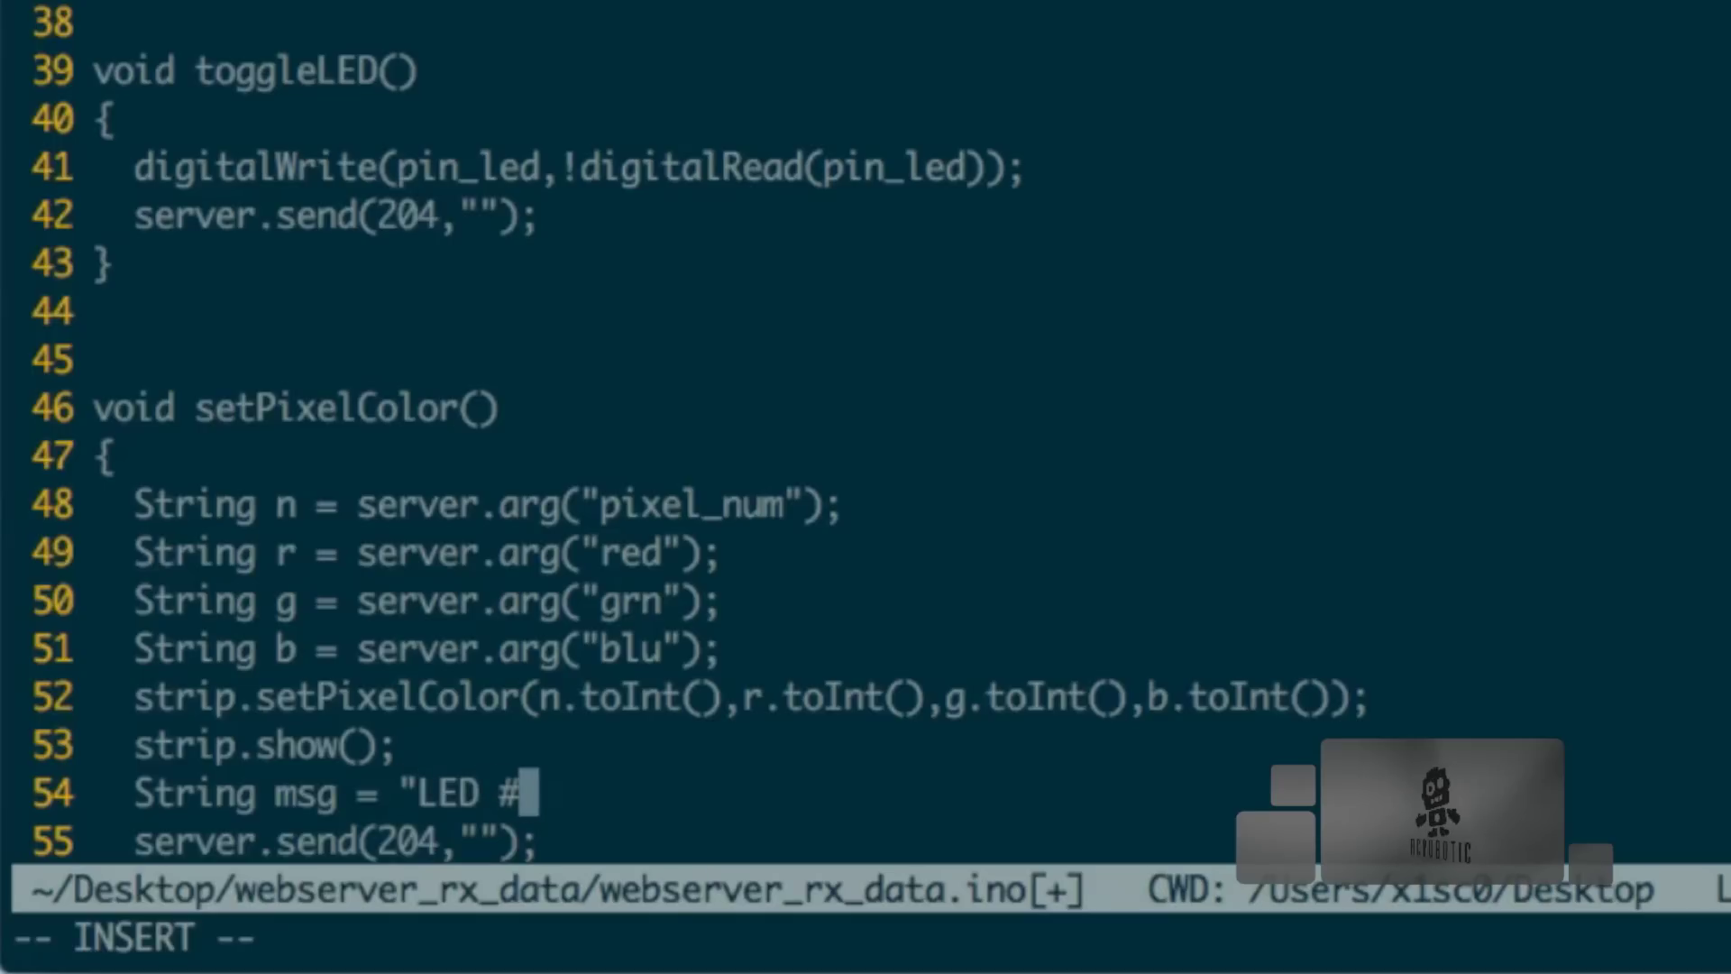
pyautogui.write('"+n')
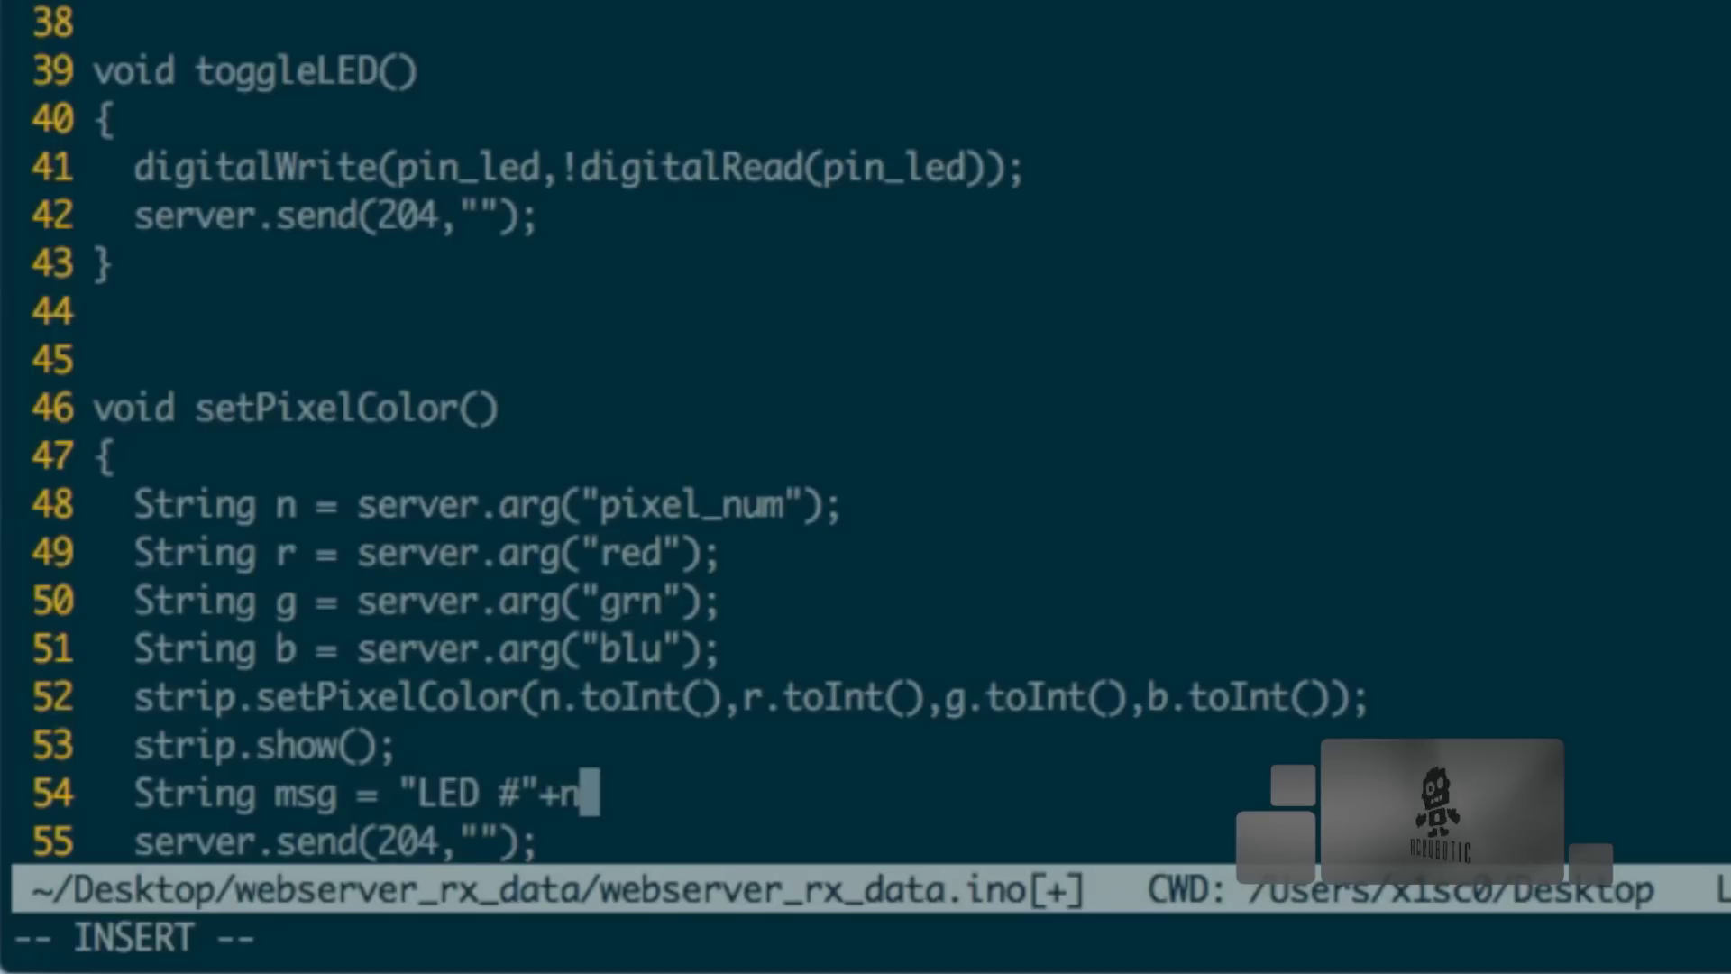
pyautogui.write('+')
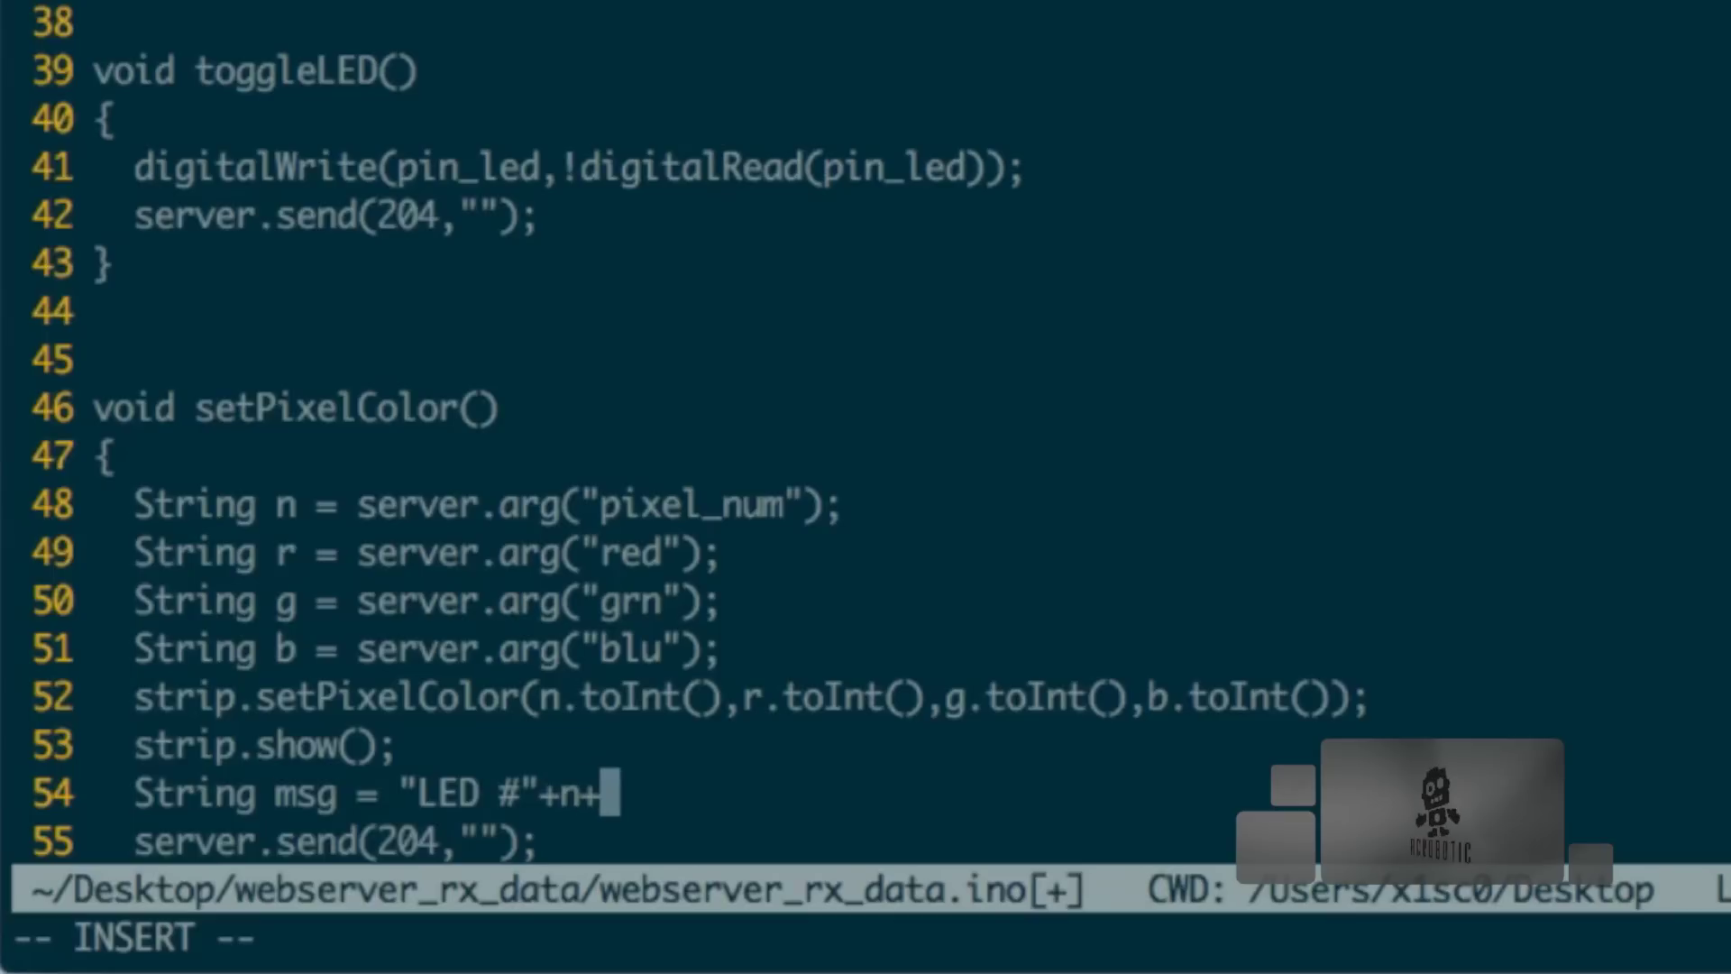
pyautogui.write('"')
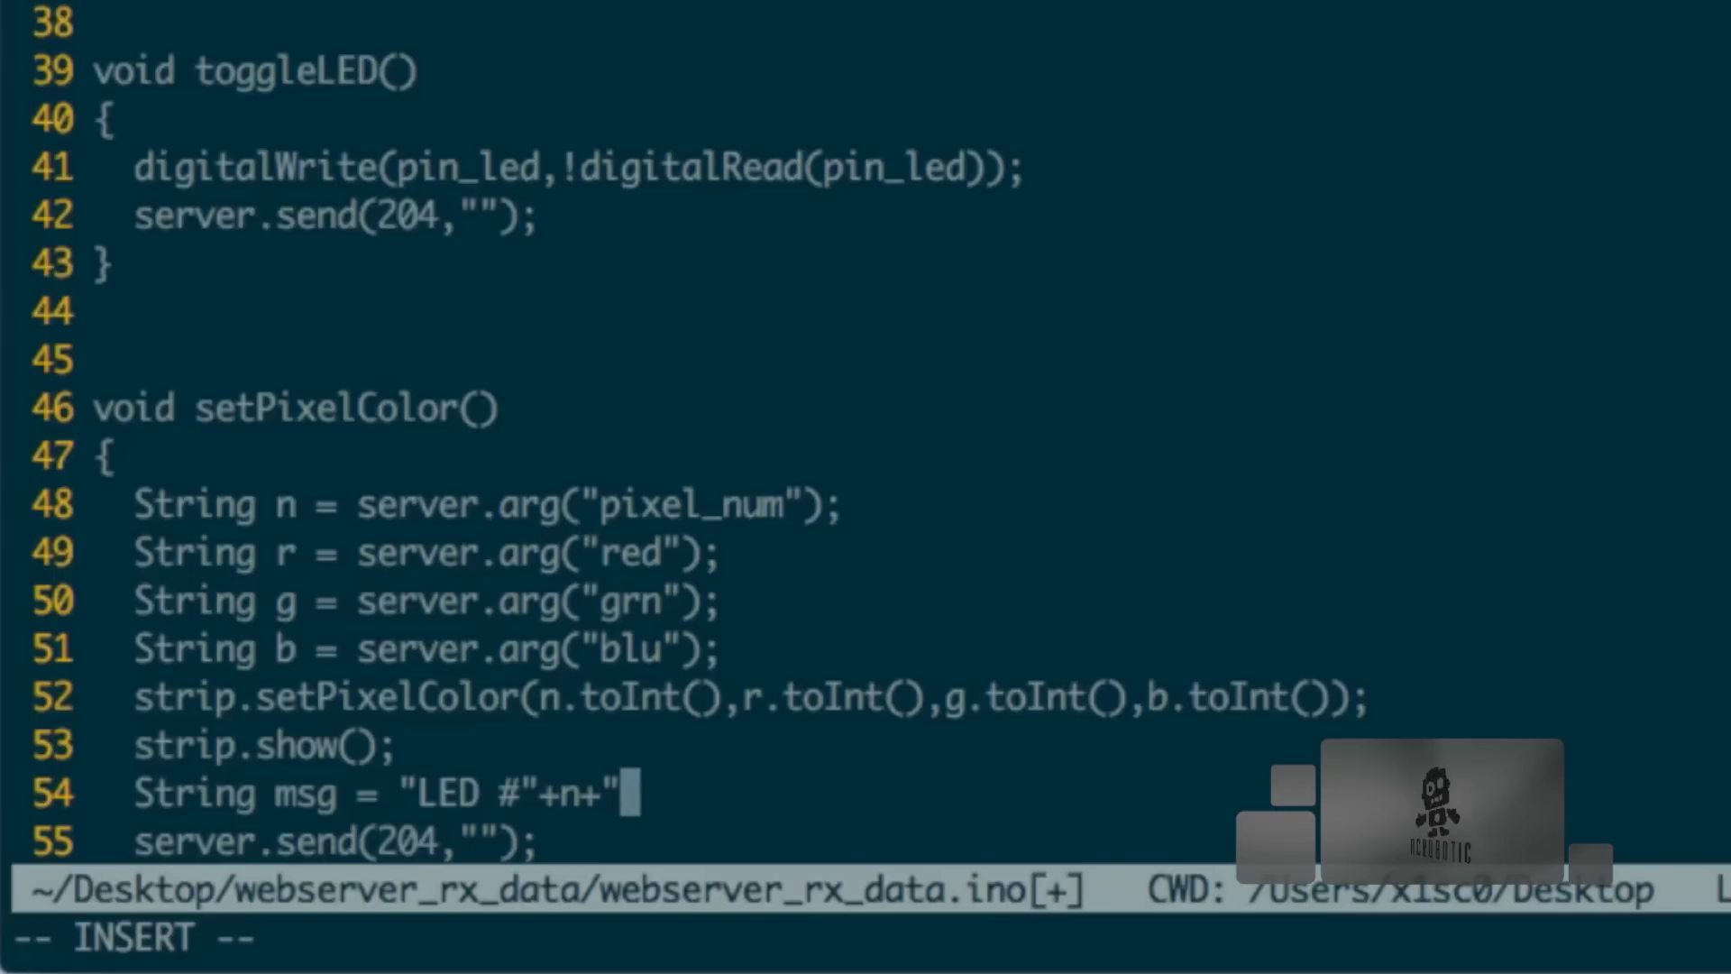
pyautogui.write(' has bee')
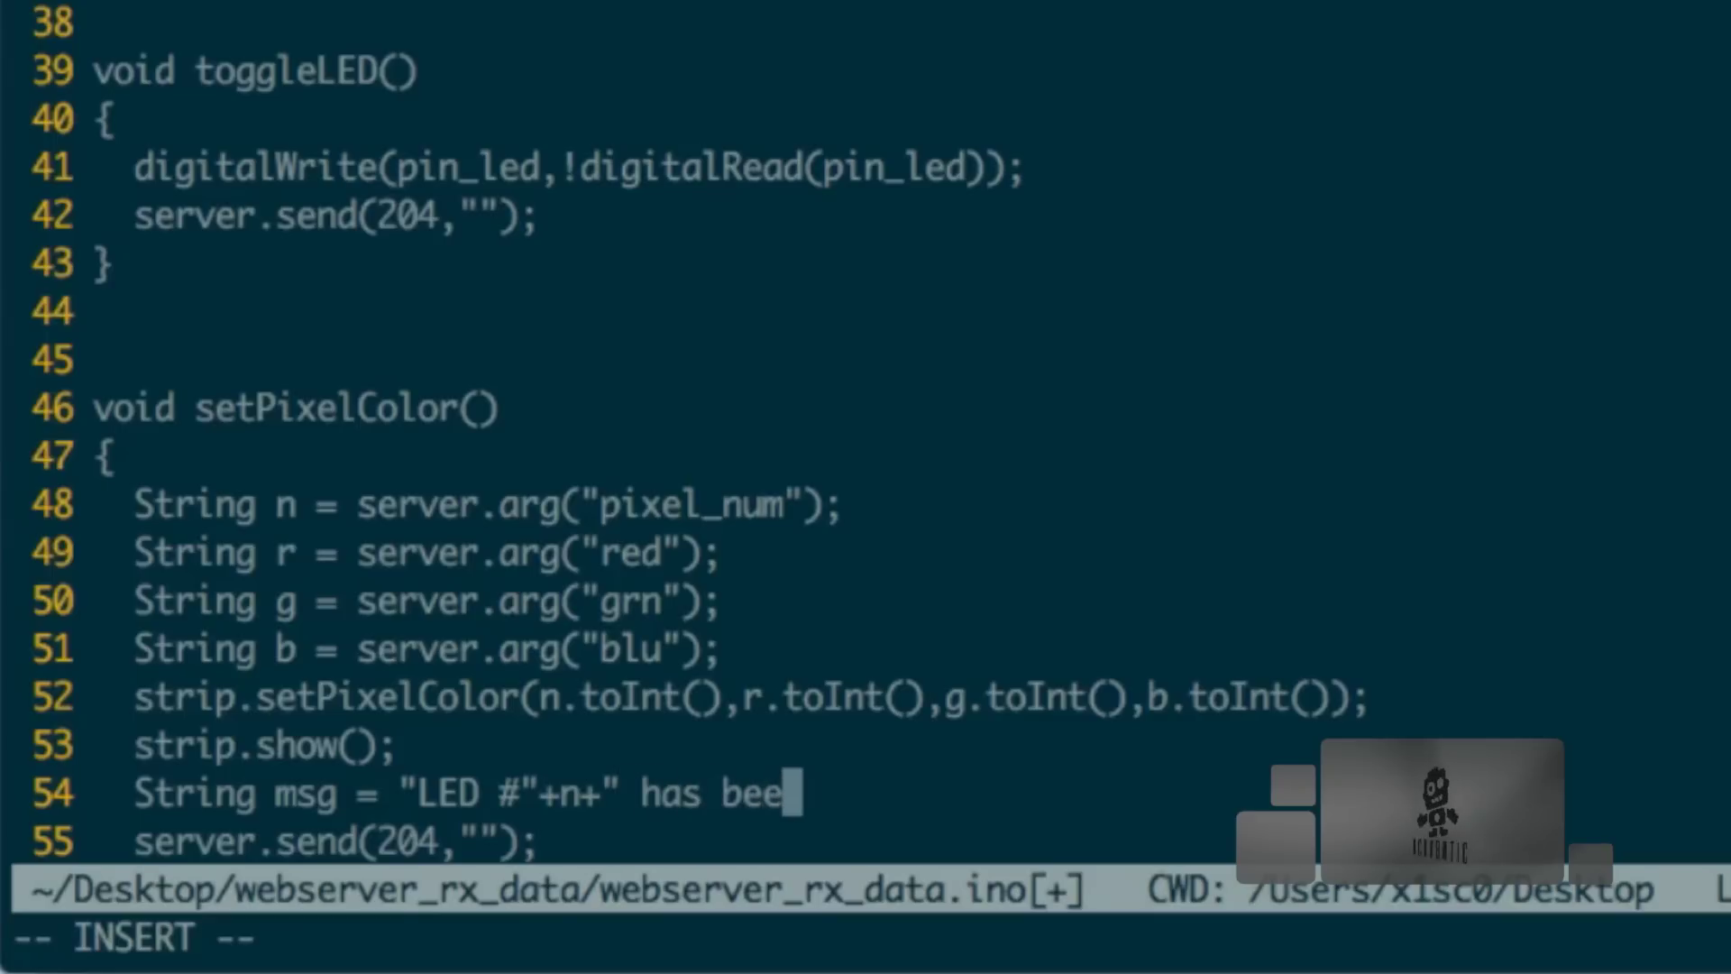
pyautogui.write('n set to:')
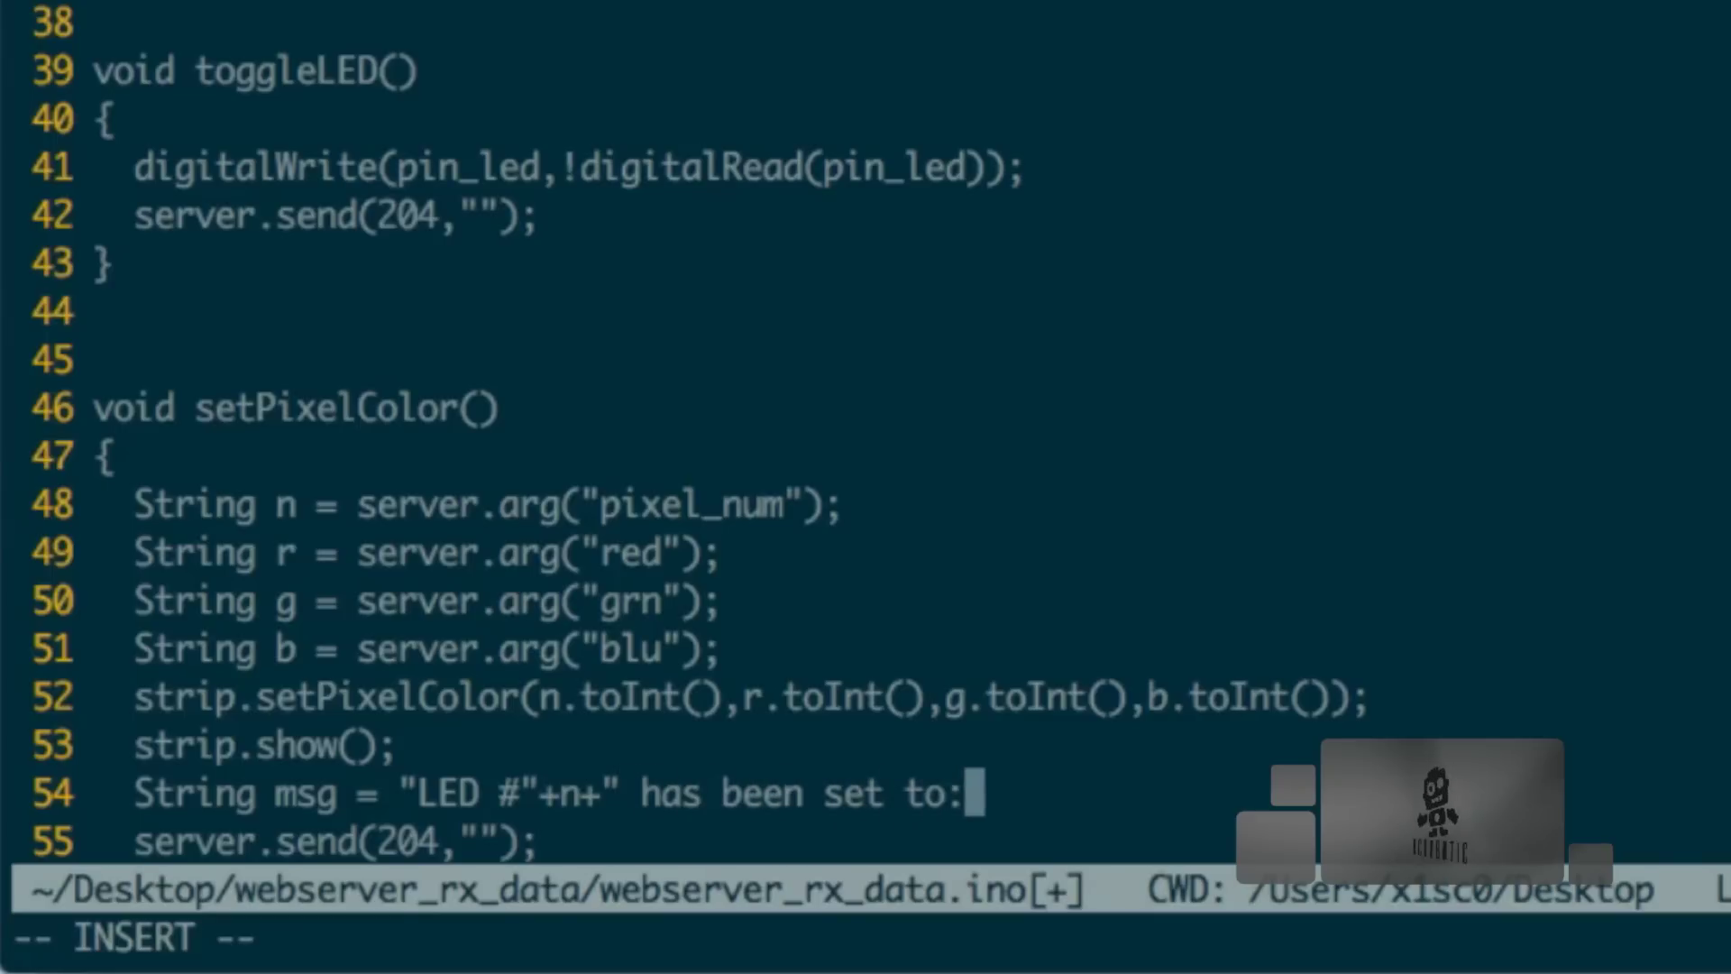
pyautogui.write(' "+')
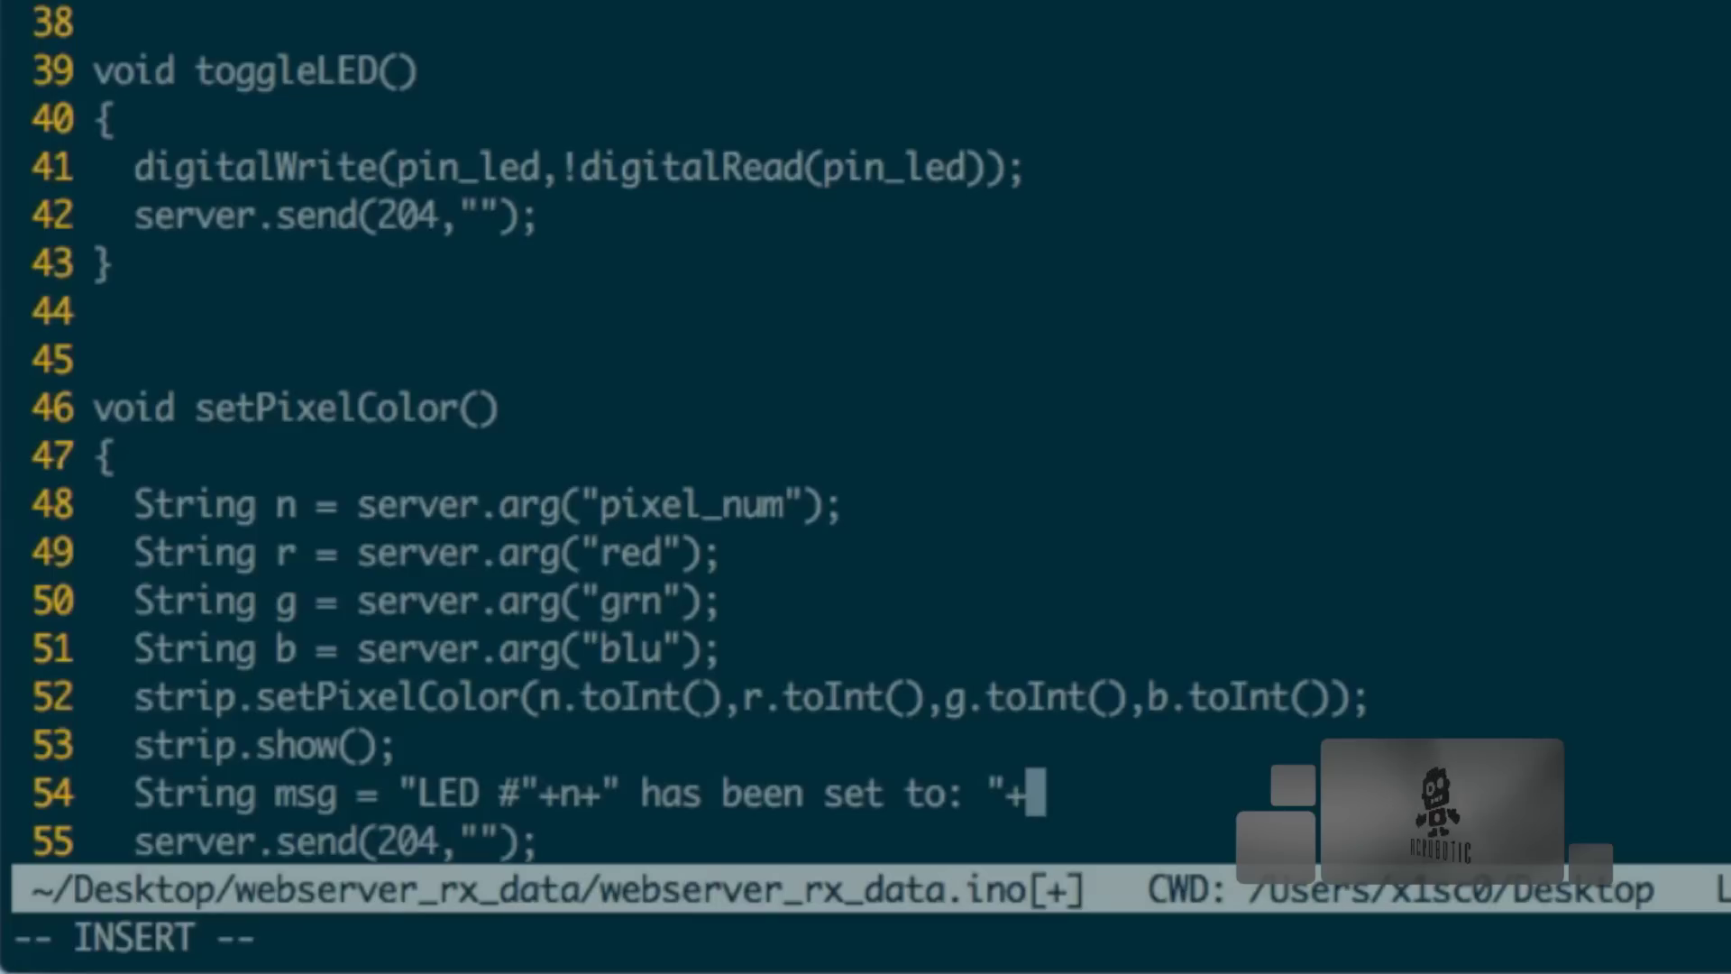
pyautogui.write('r')
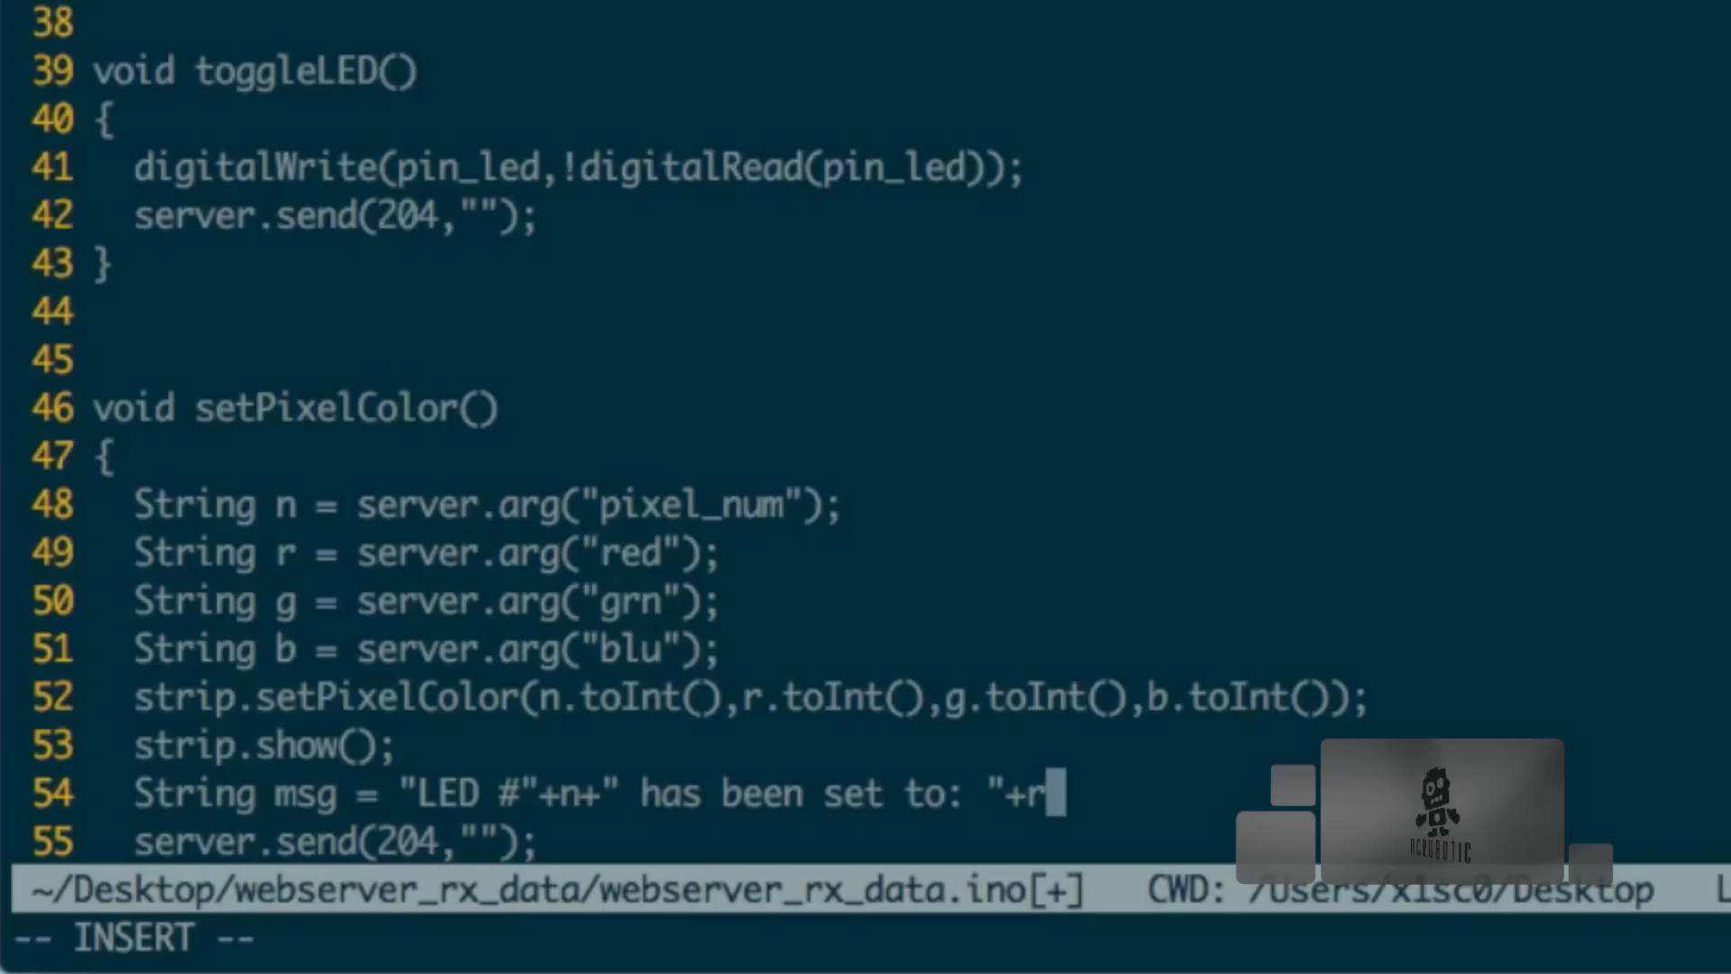
pyautogui.write('+", "+g+",')
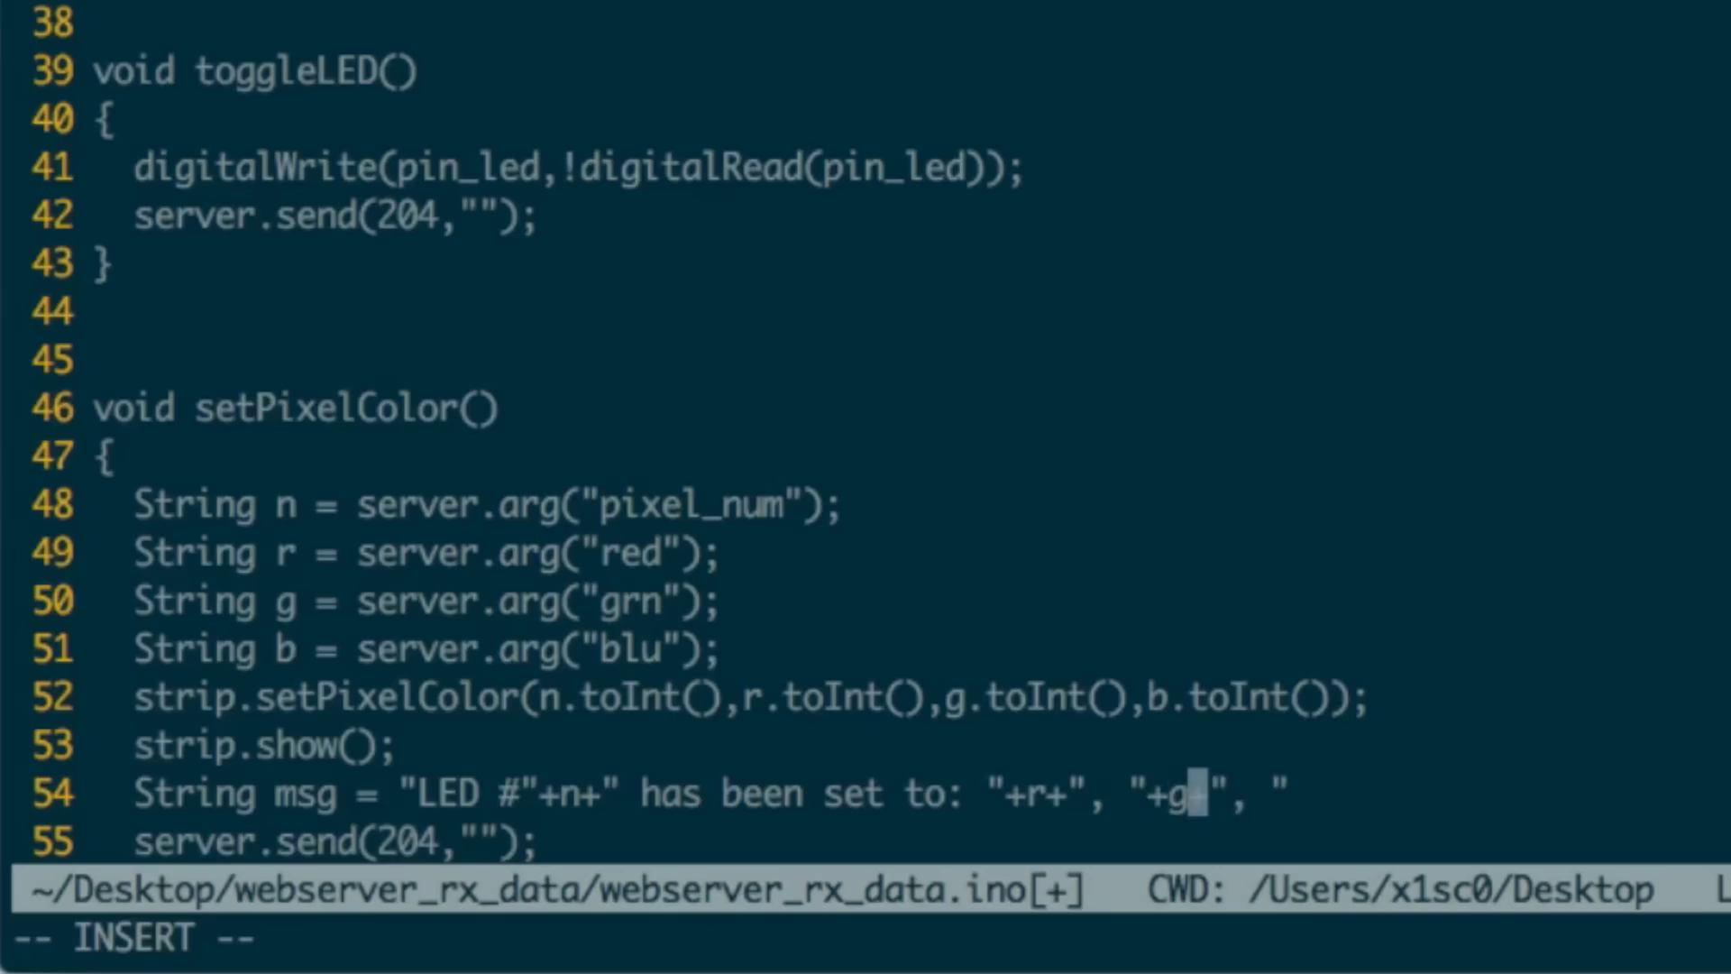
# Complete the msg line with +r+", "+g+", "+b and save the sketch
pyautogui.press('Right')
pyautogui.press('Right')
pyautogui.press('Right')
pyautogui.press('Right')
pyautogui.press('Right')
pyautogui.write('+')
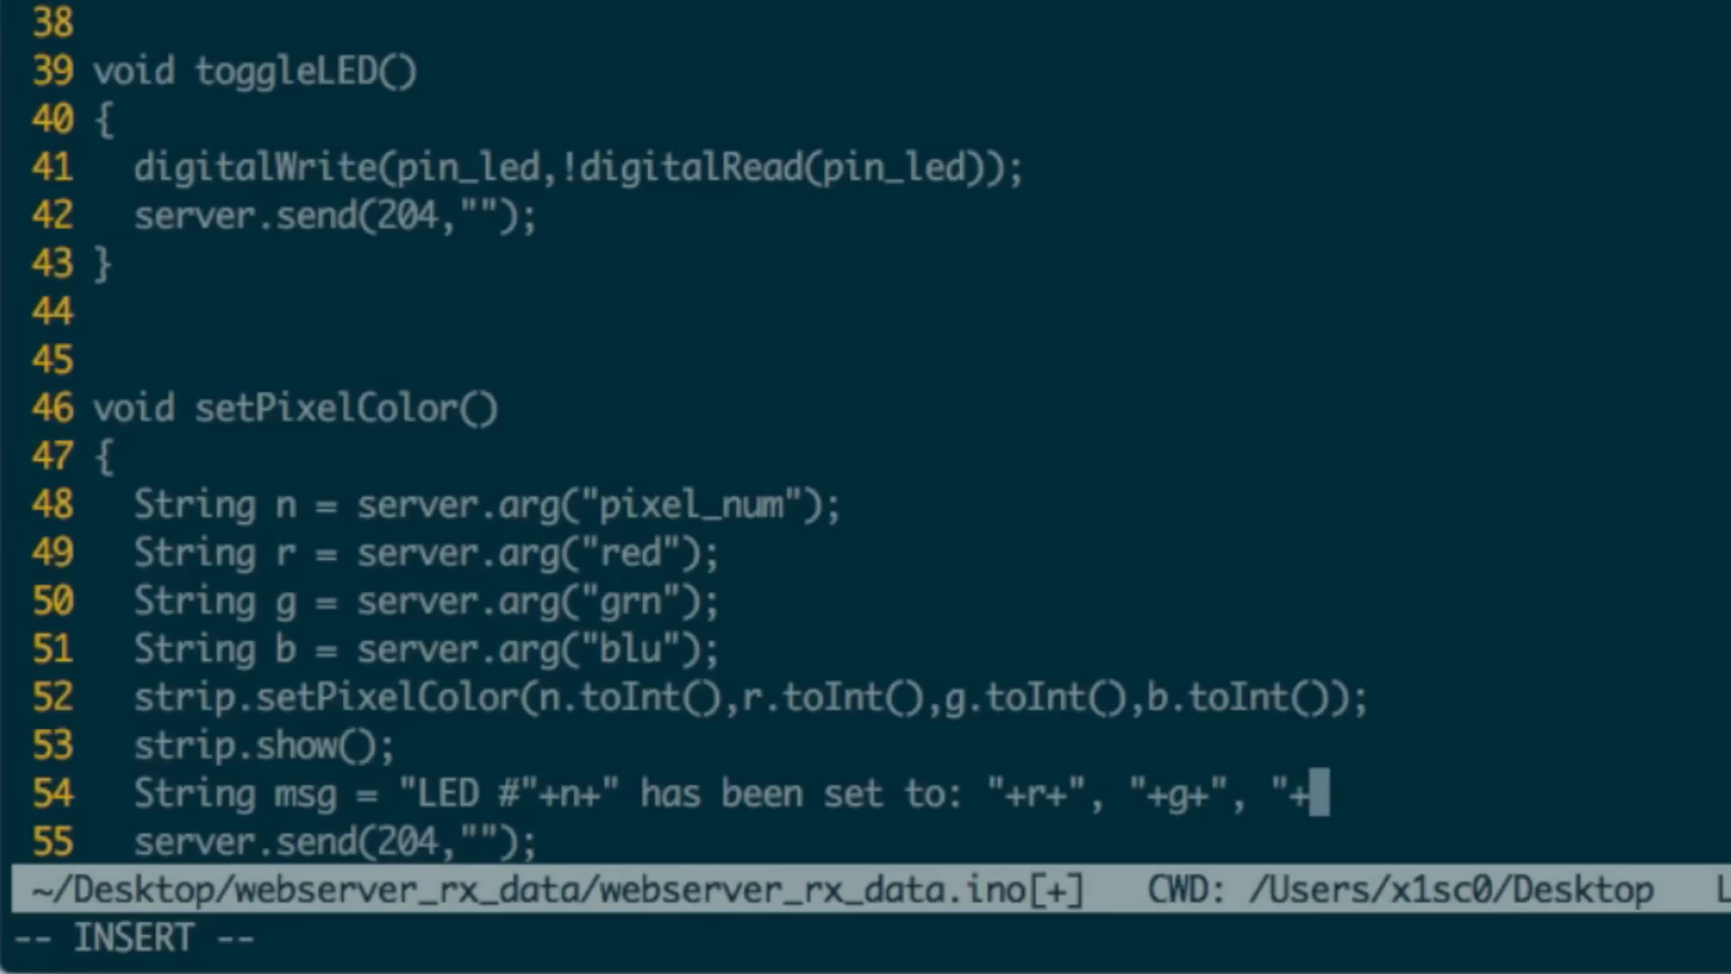
pyautogui.write('b;')
pyautogui.press('Escape')
pyautogui.write(':w')
pyautogui.press('Return')
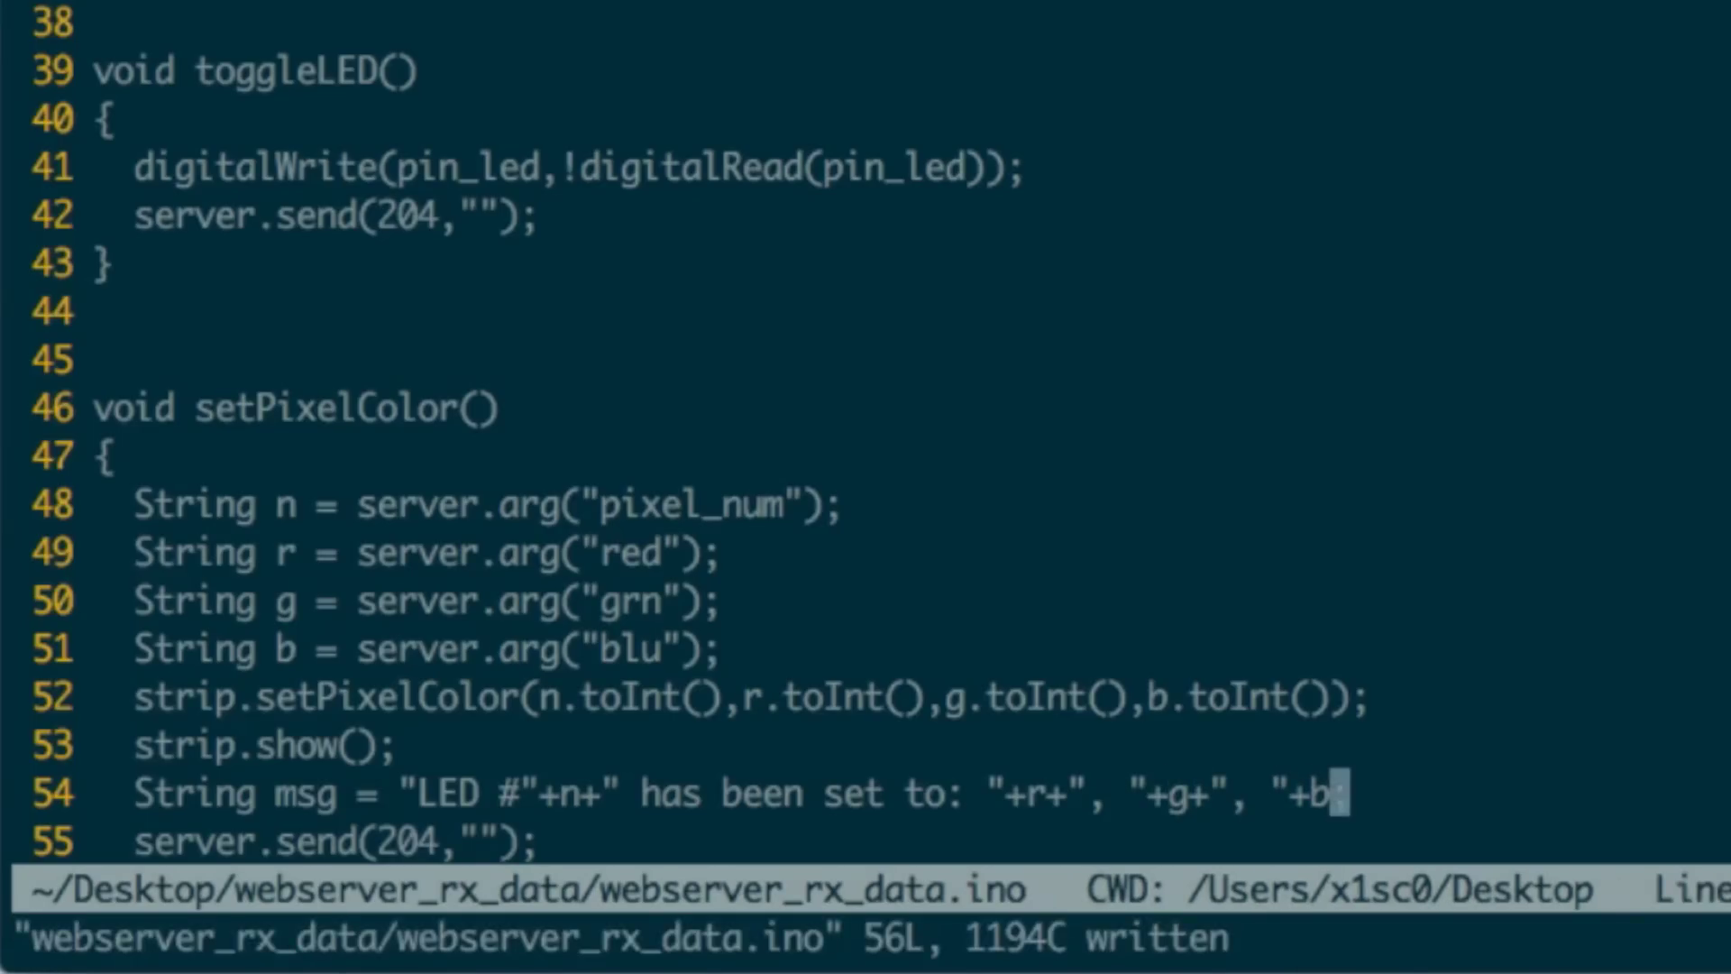
# Change the reply line to server.send(200,"text/plain",msg) and save
pyautogui.press('j')
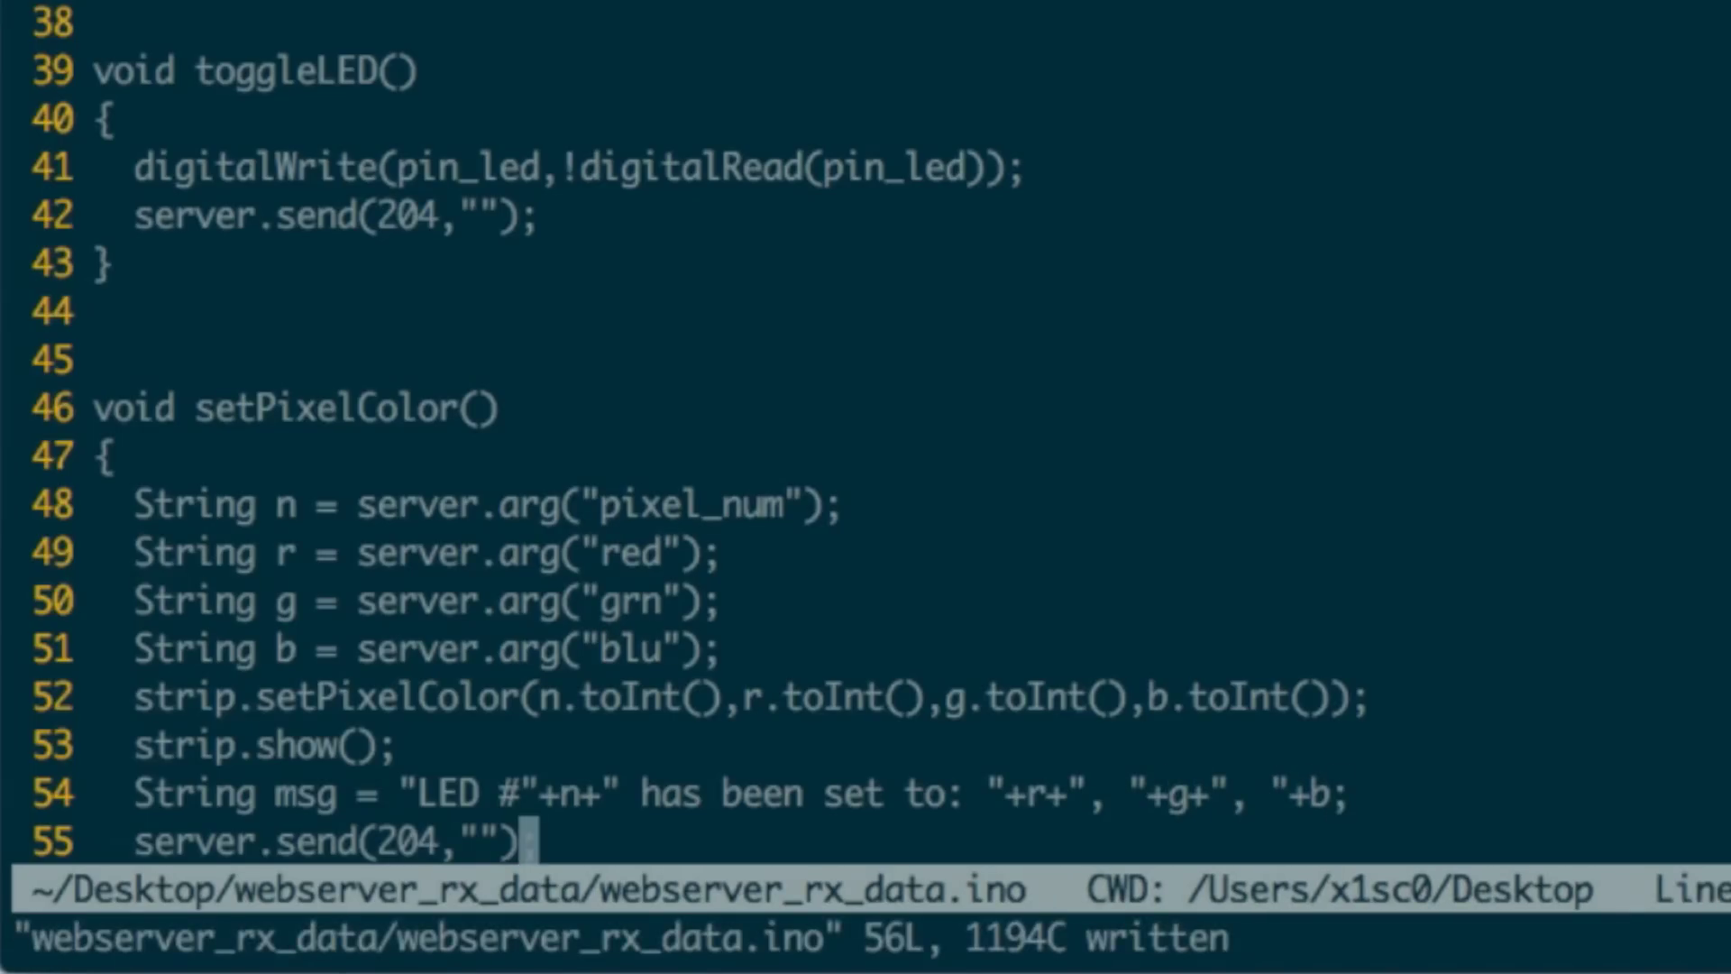
pyautogui.press('h')
pyautogui.press('h')
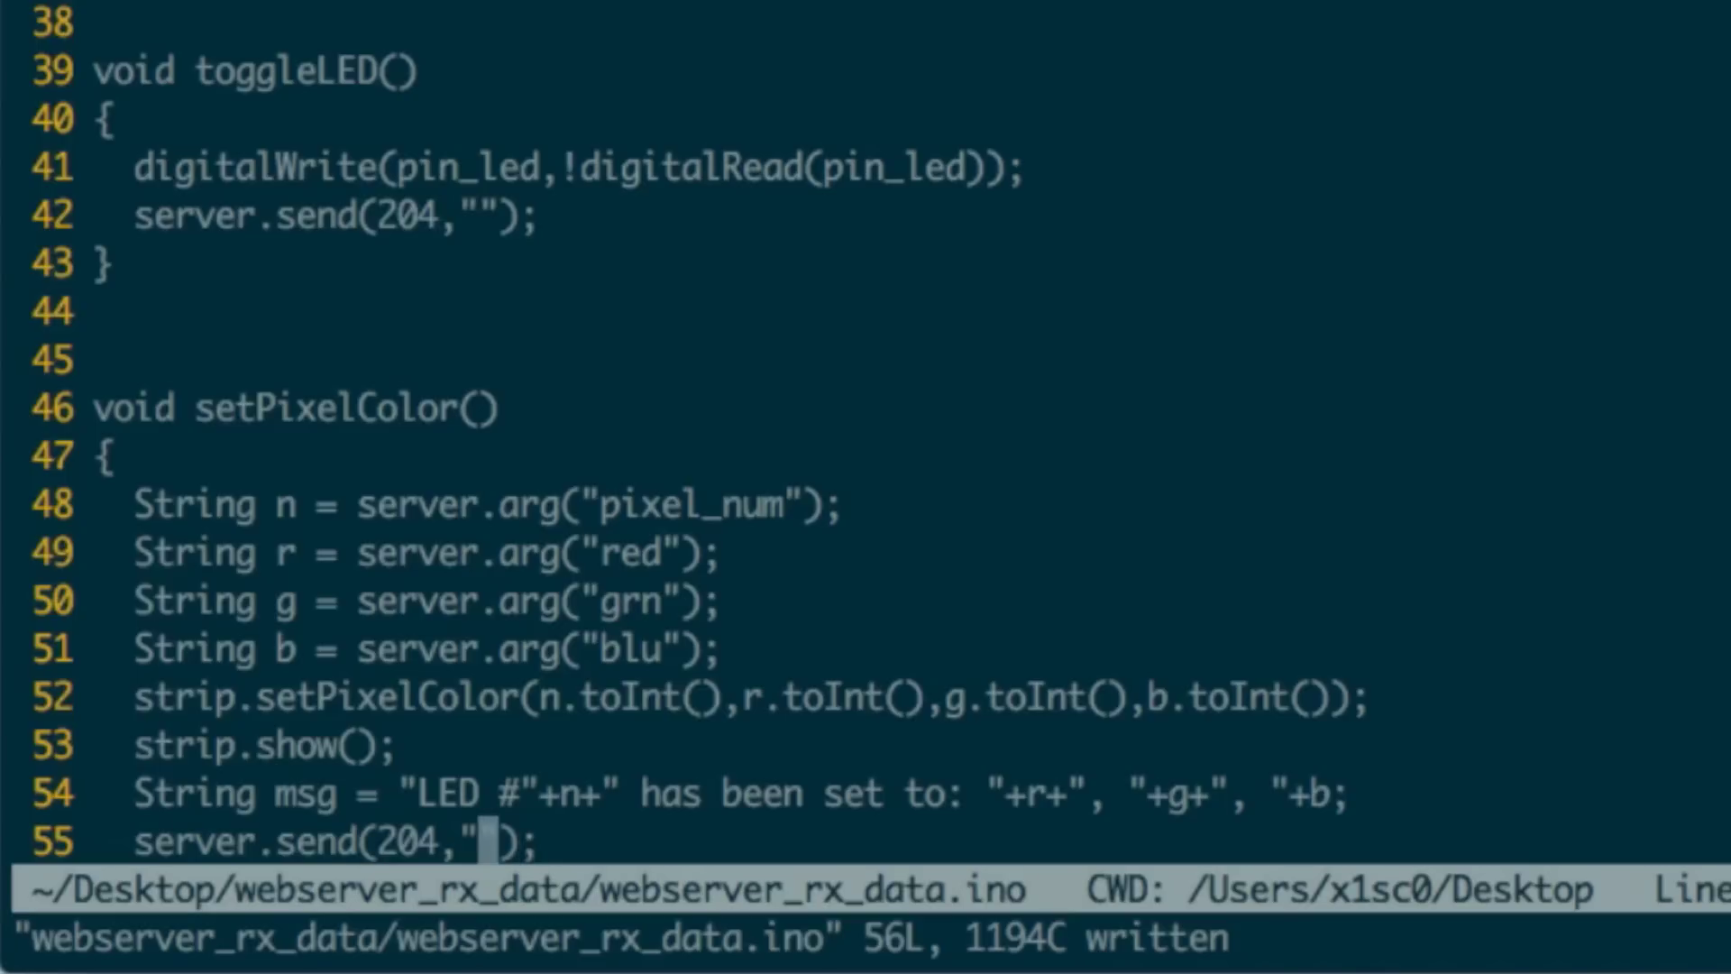
pyautogui.press('h')
pyautogui.press('h')
pyautogui.press('h')
pyautogui.write('s')
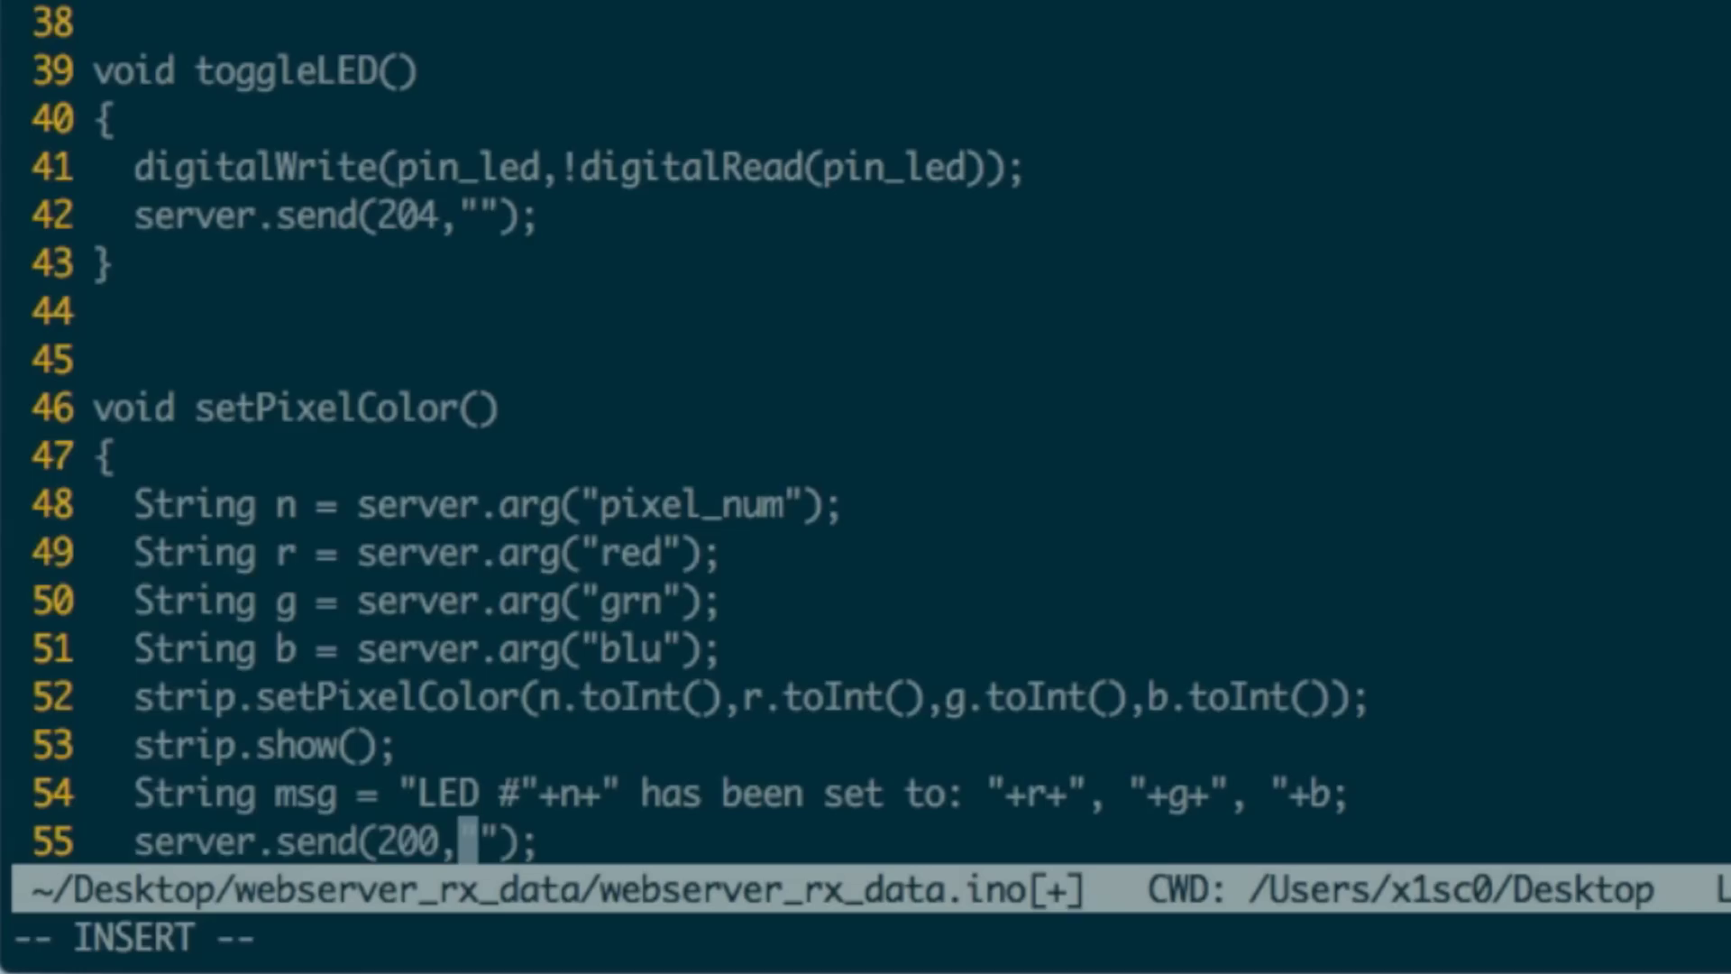
pyautogui.press('Right')
pyautogui.press('Right')
pyautogui.press('Right')
pyautogui.press('Left')
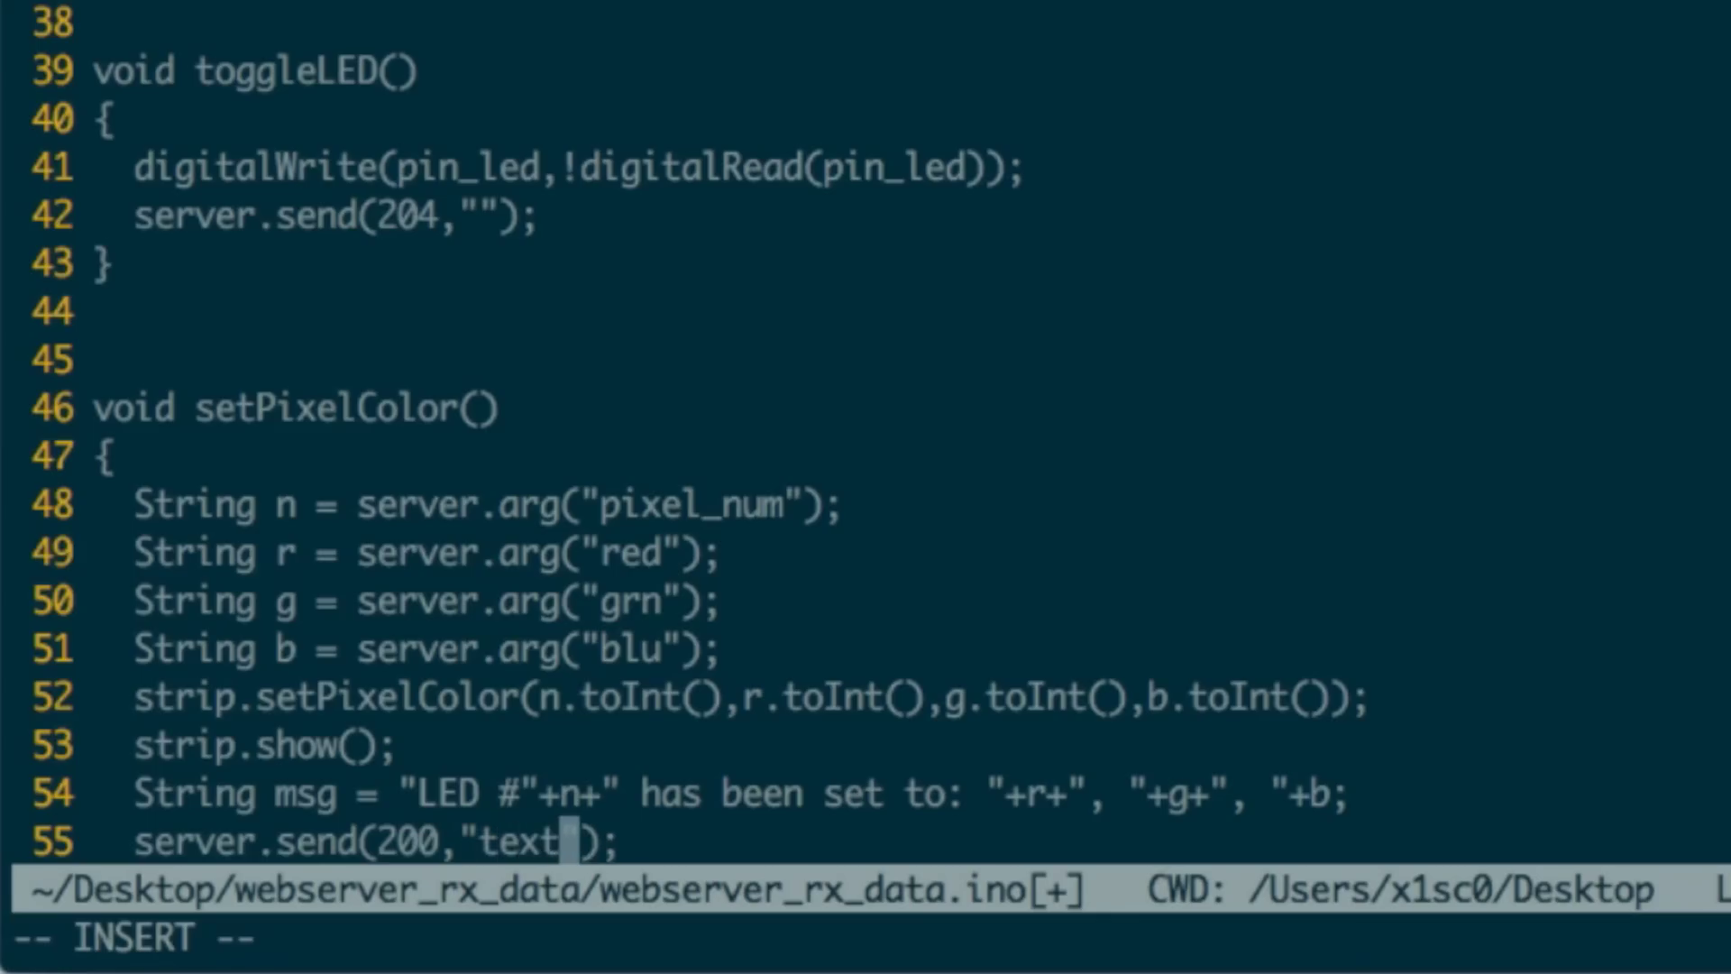
pyautogui.write('/plain"')
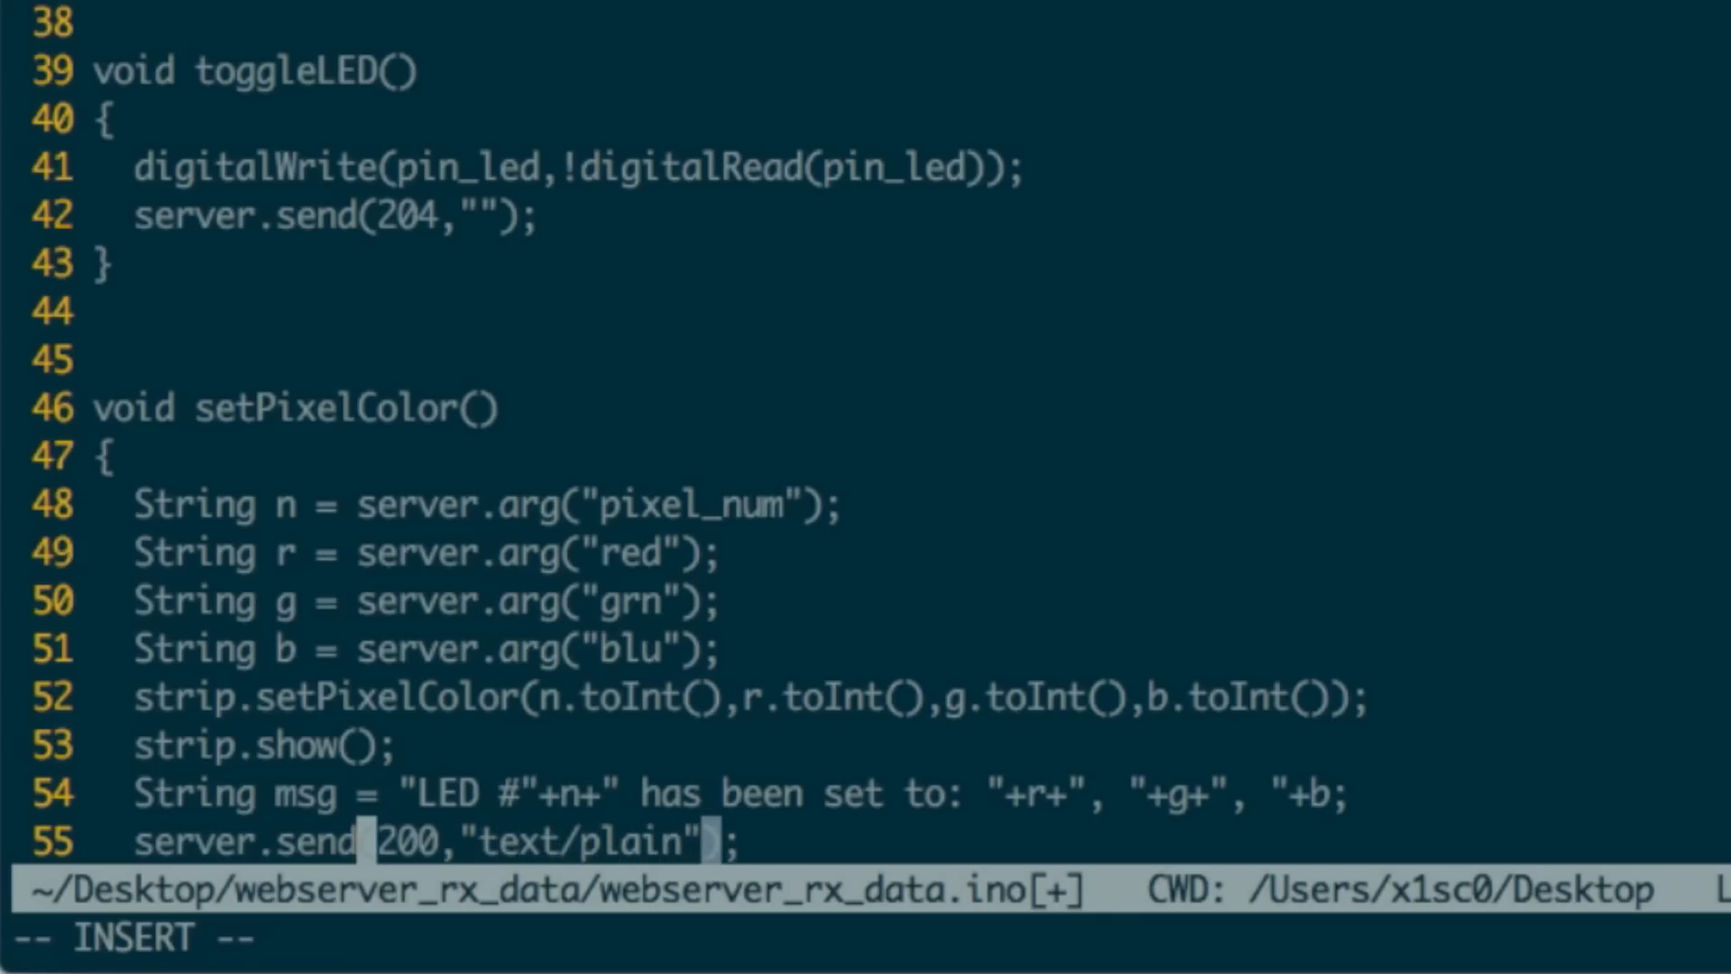
pyautogui.write(',')
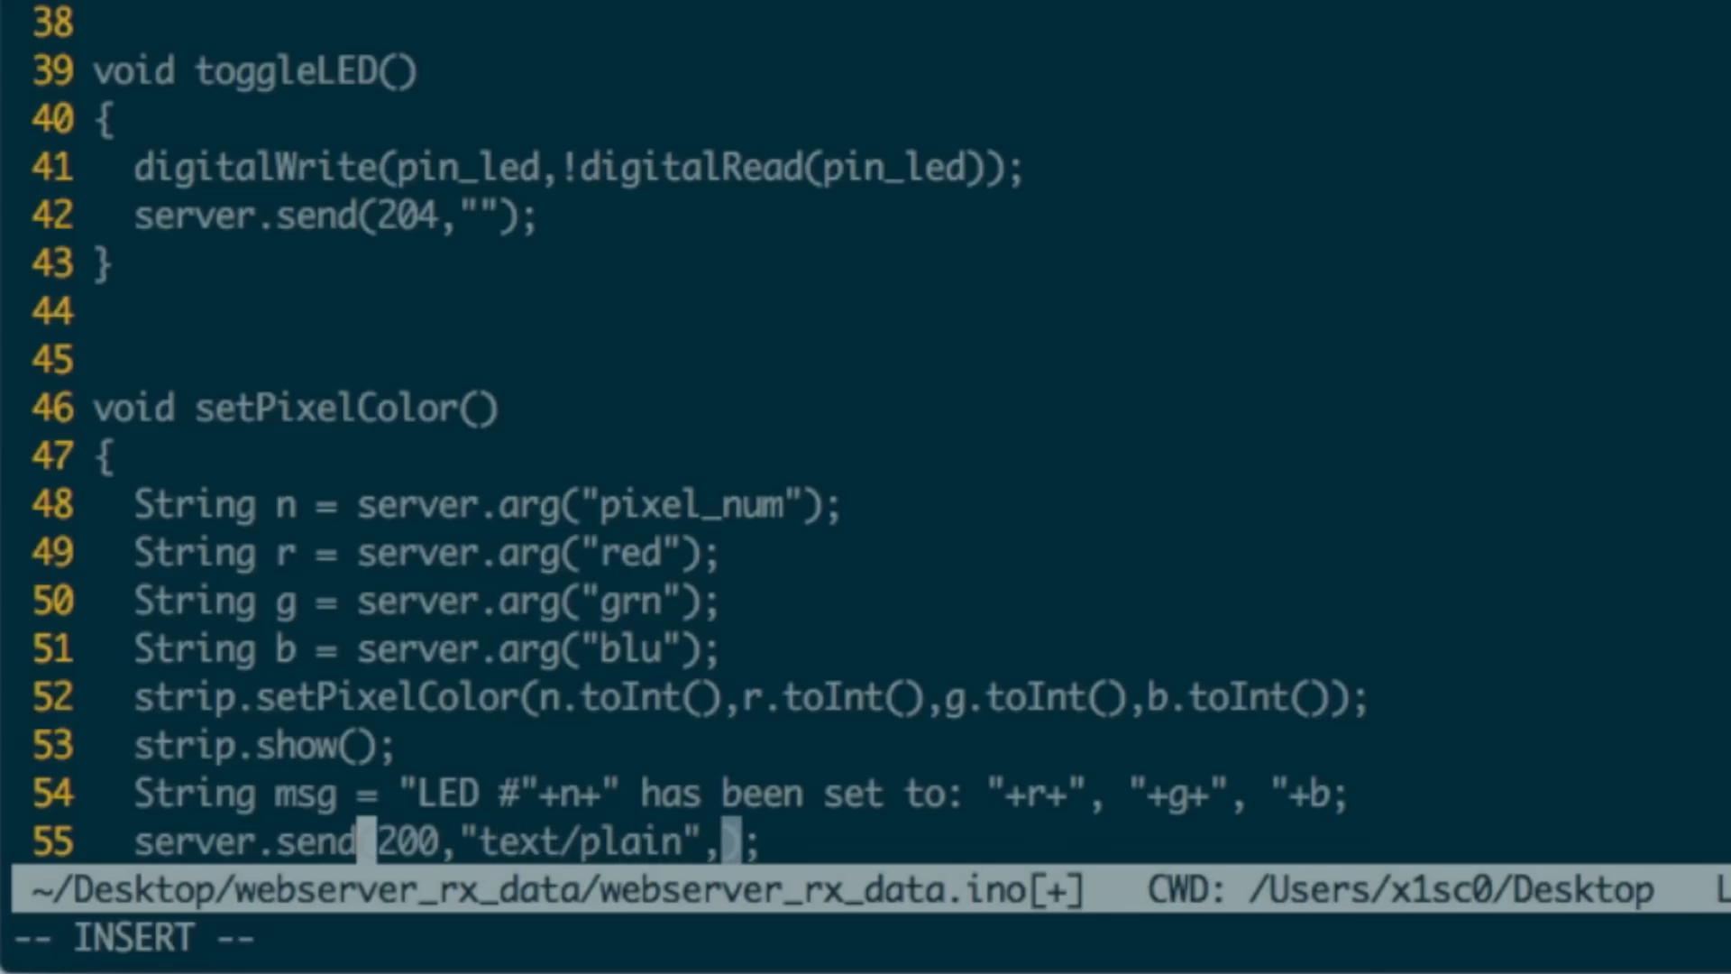
pyautogui.write('msg')
pyautogui.press('Left')
pyautogui.press('Left')
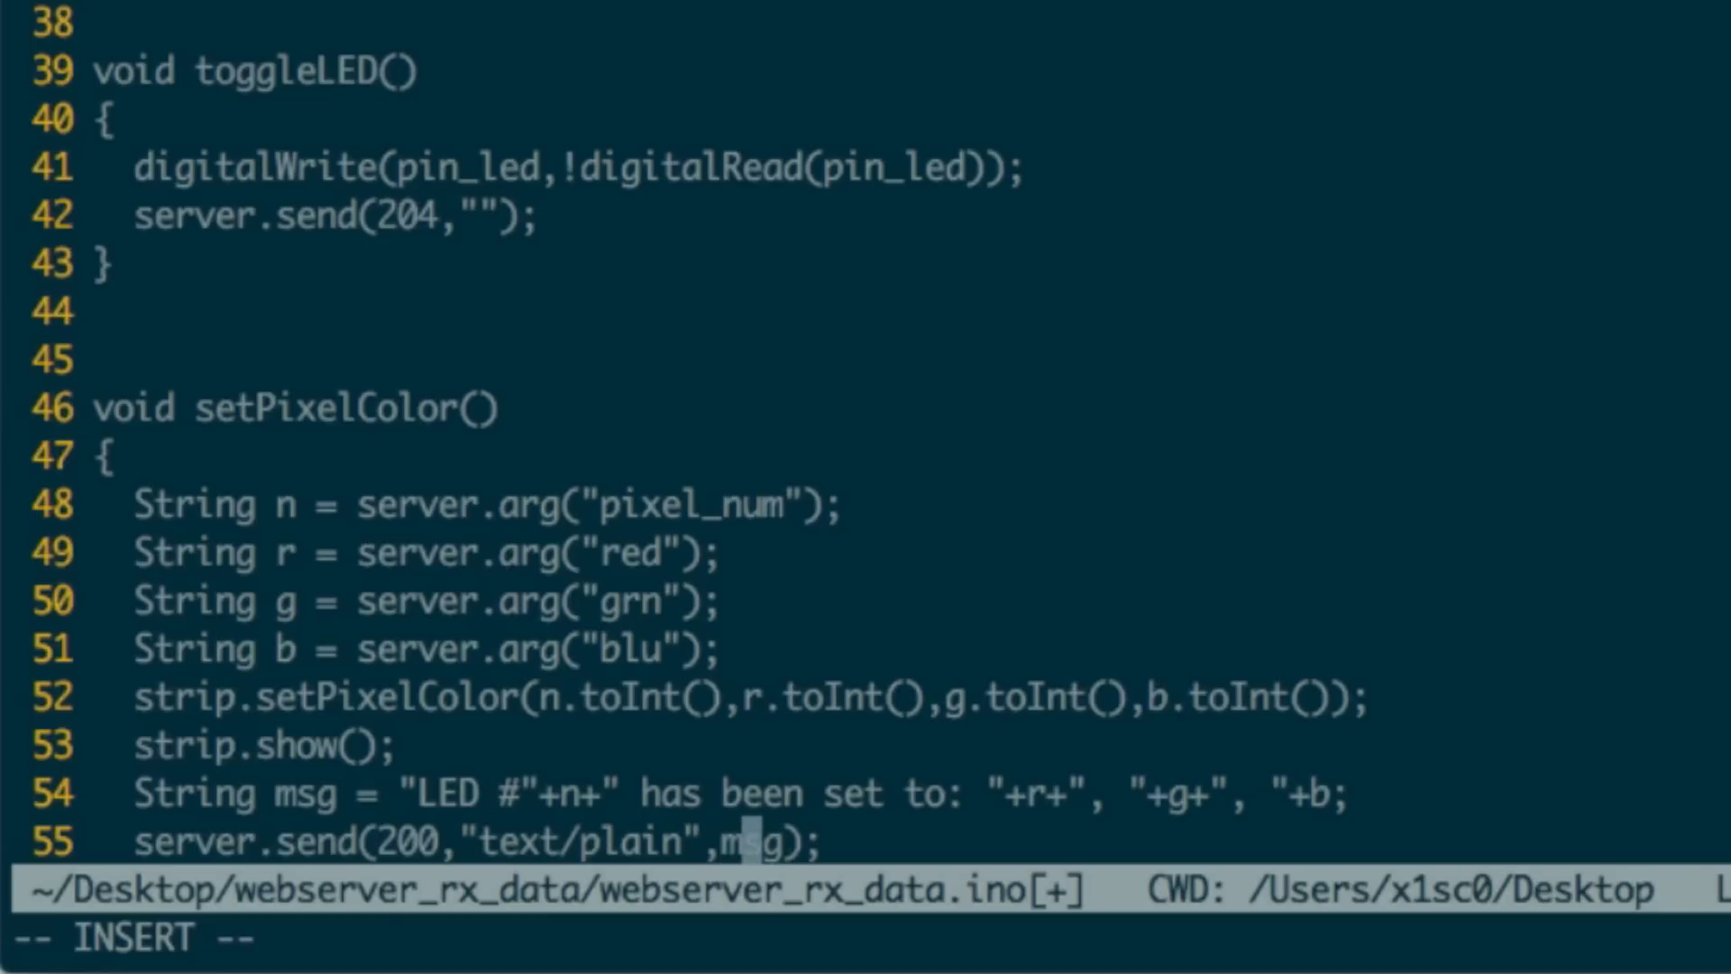
pyautogui.press('Left')
pyautogui.press('Escape')
pyautogui.write(':w')
pyautogui.press('Return')
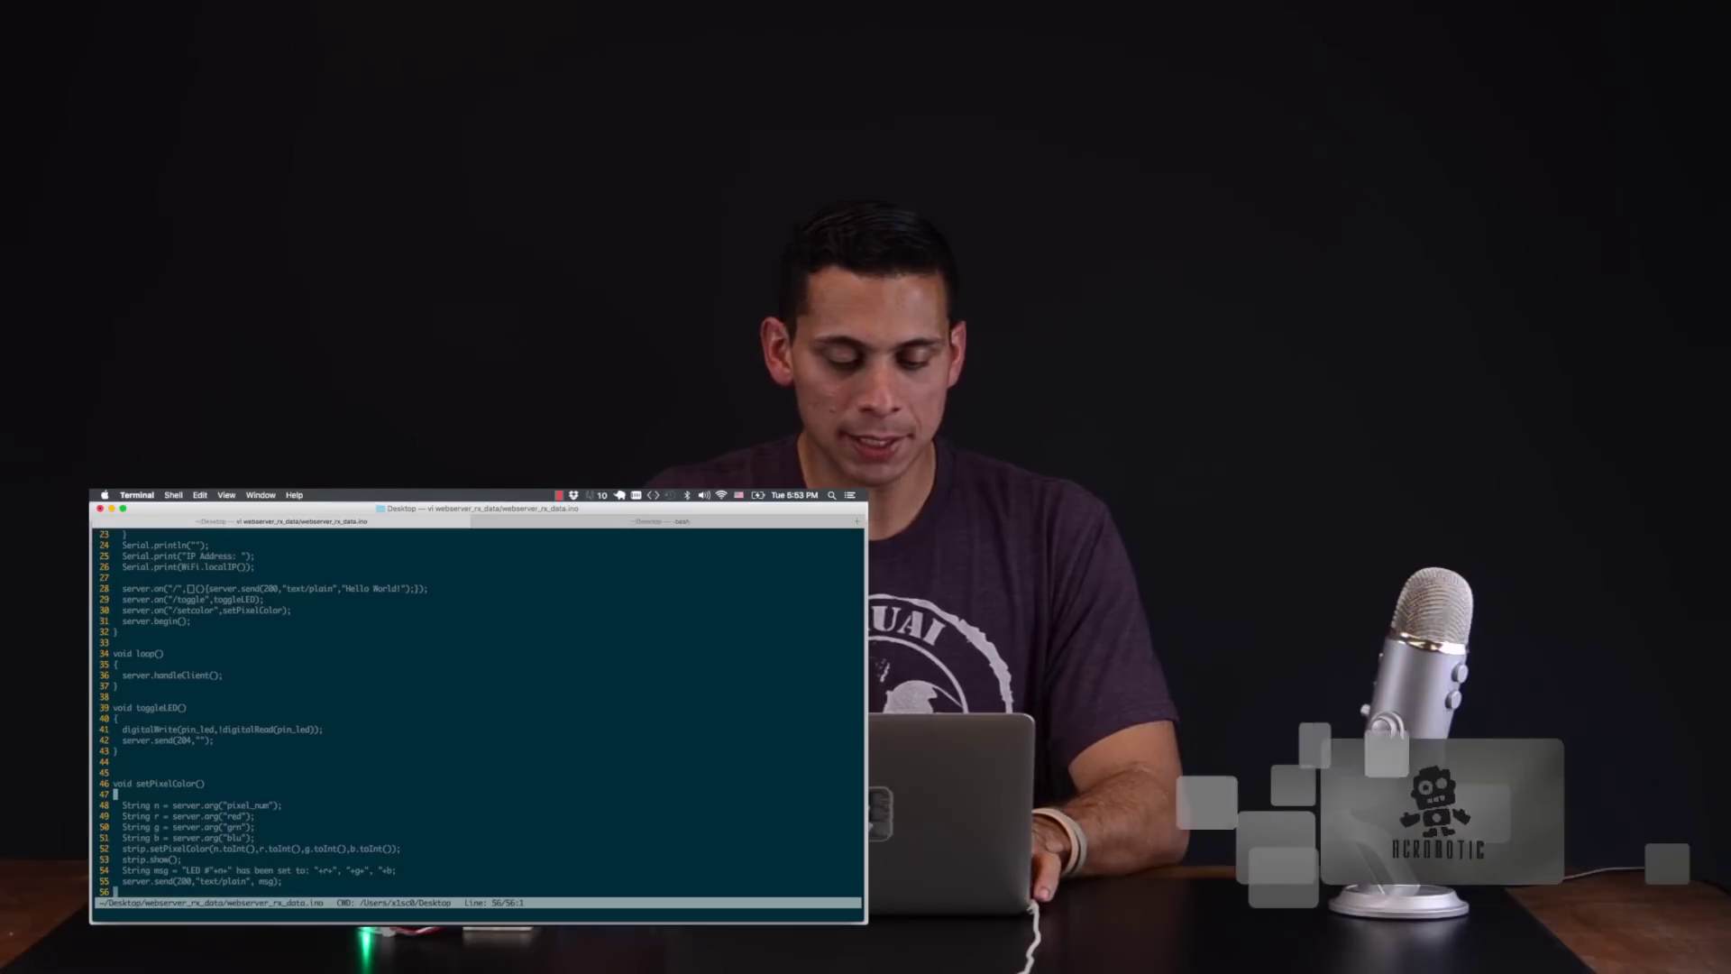
# Verify and upload the message-reply sketch in Arduino IDE, then return to Chrome
pyautogui.press('super+Tab')
pyautogui.press('super+Tab')
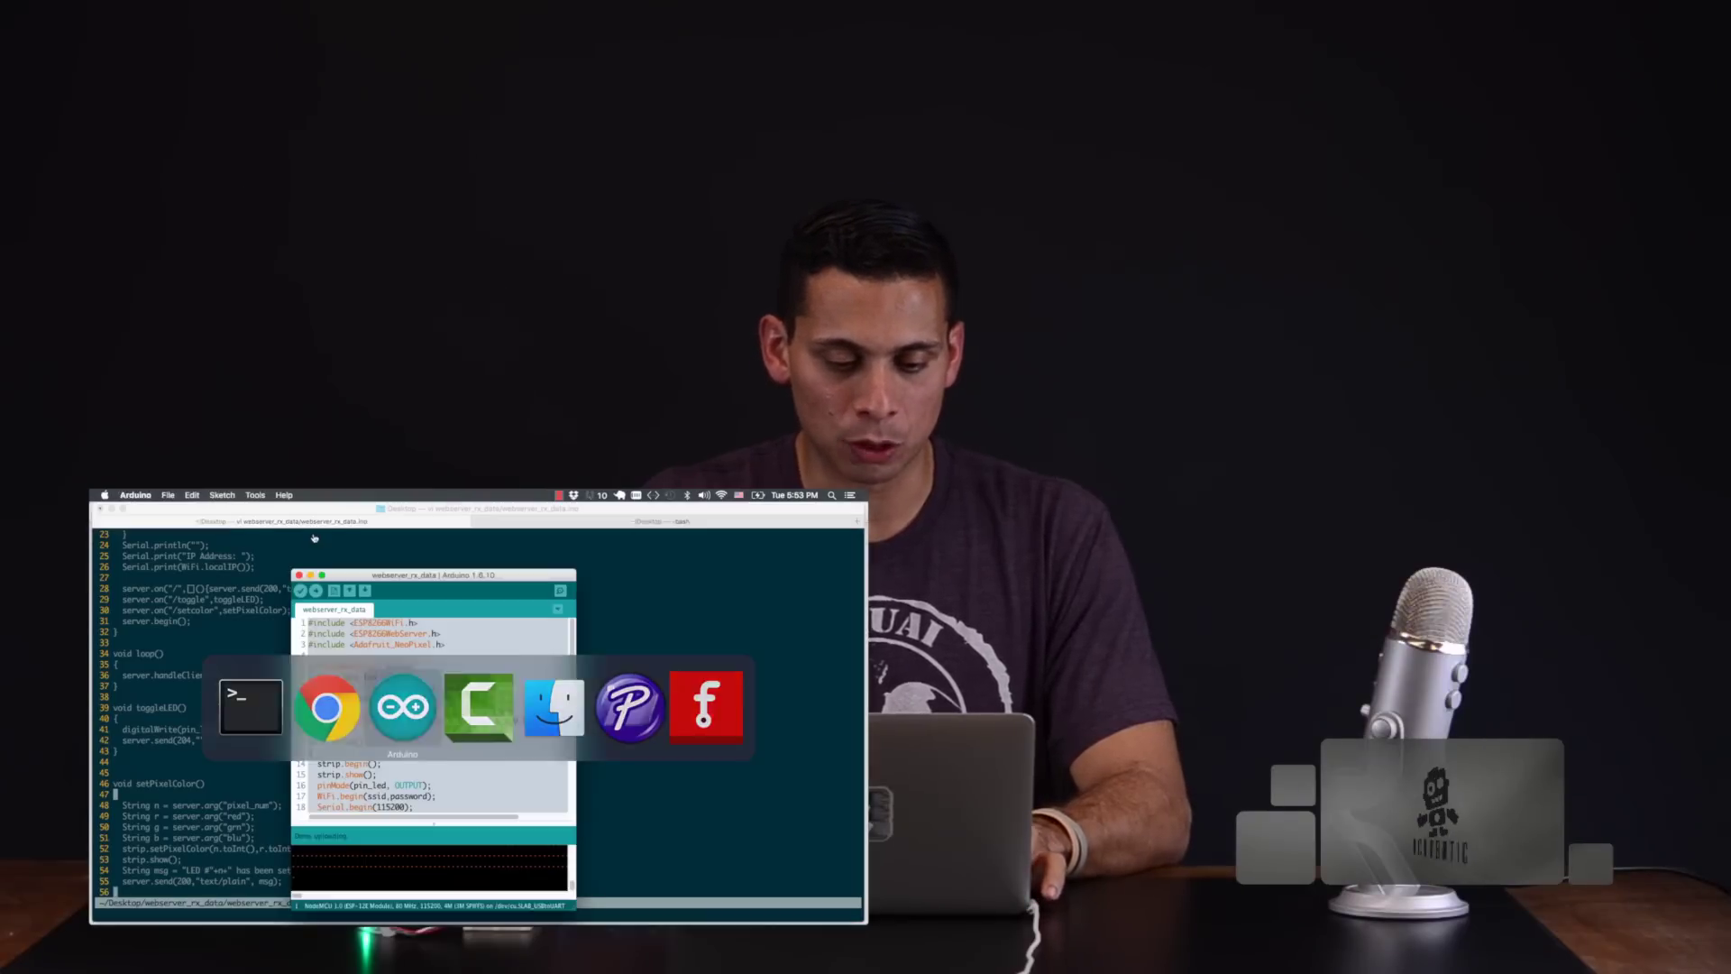
pyautogui.click(468, 228)
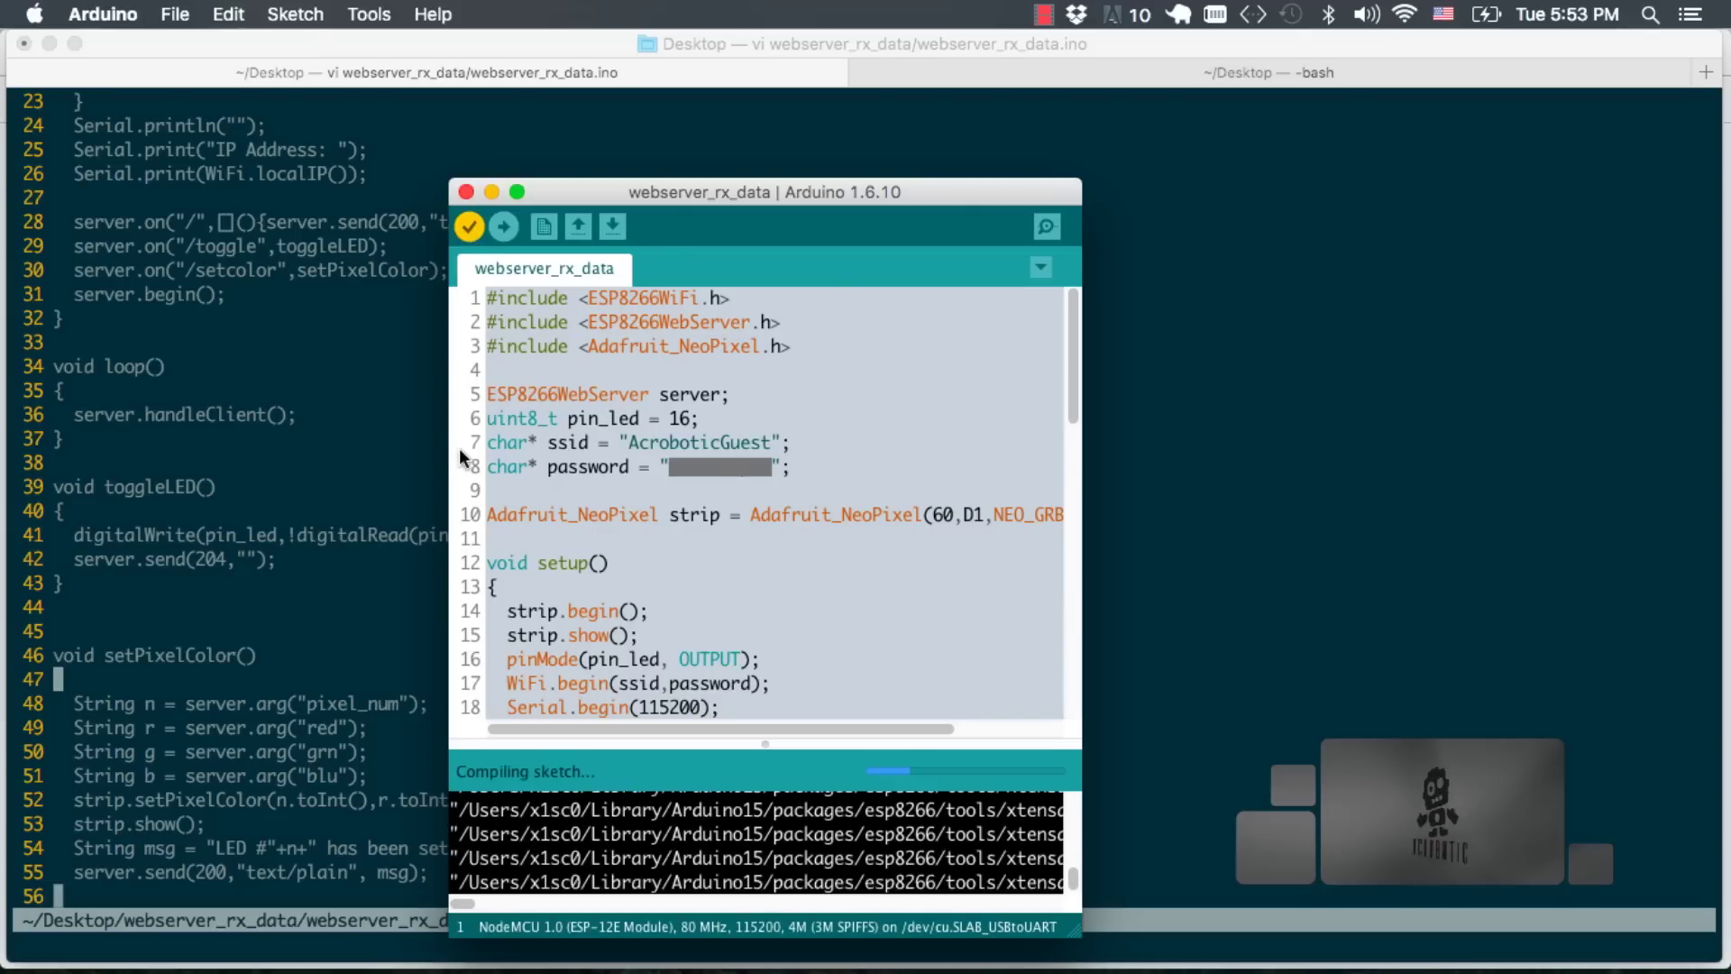
pyautogui.click(497, 229)
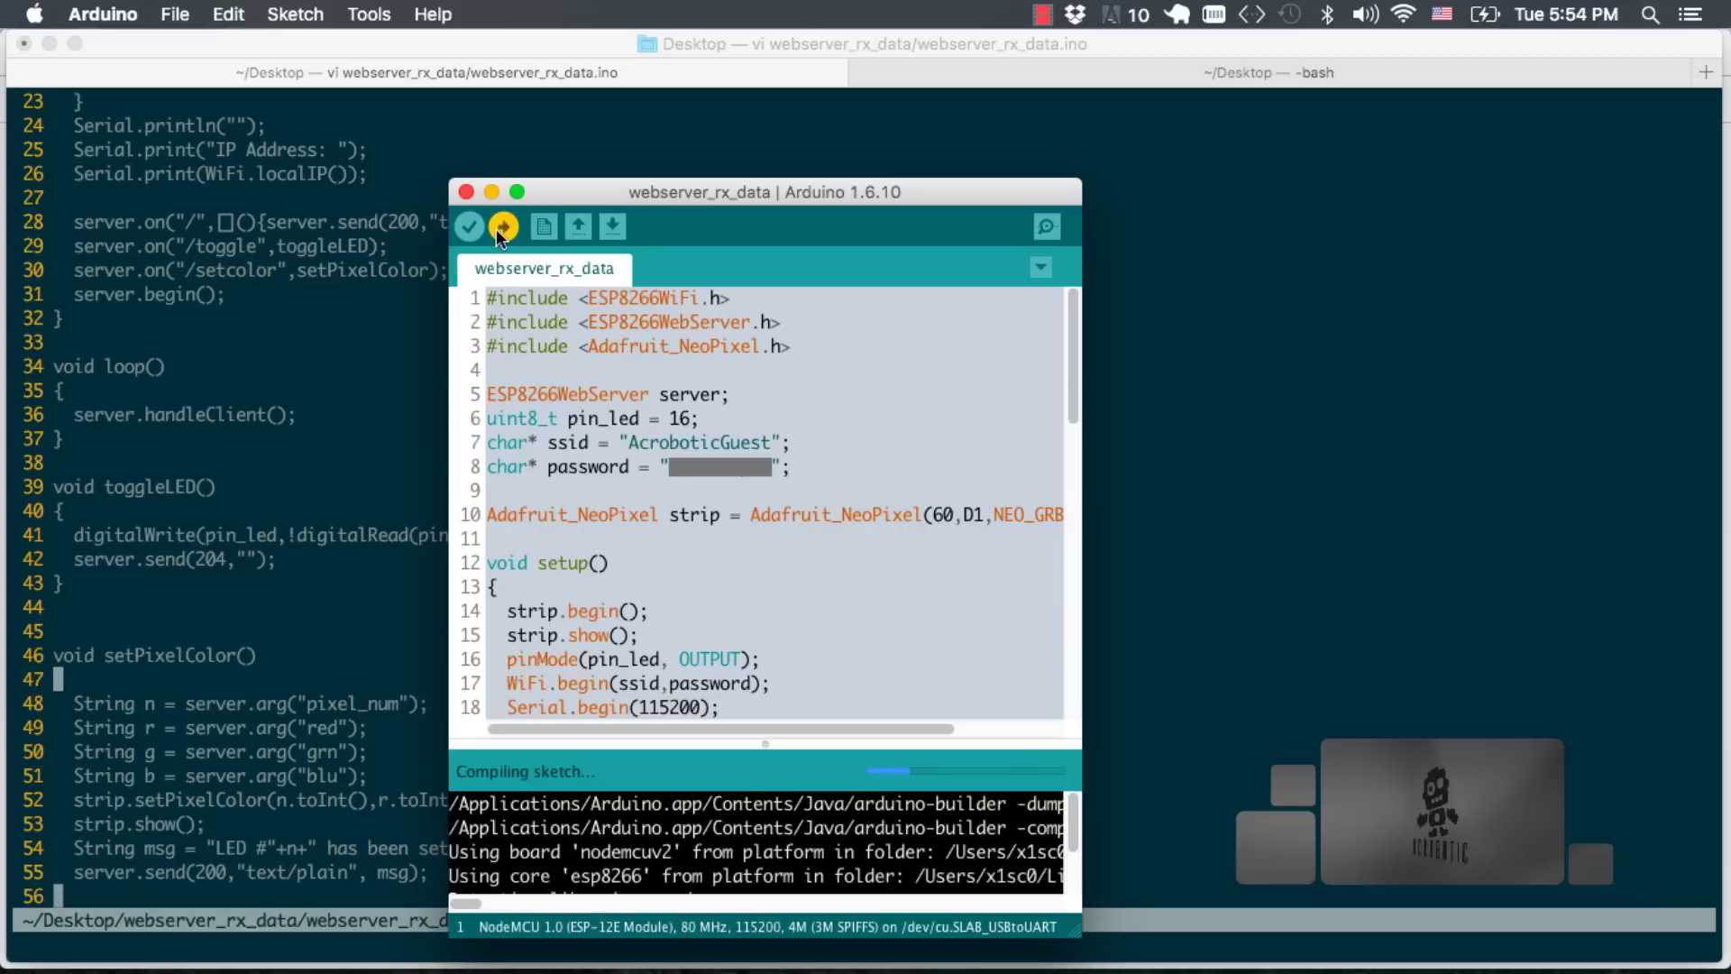
pyautogui.press('super+Tab')
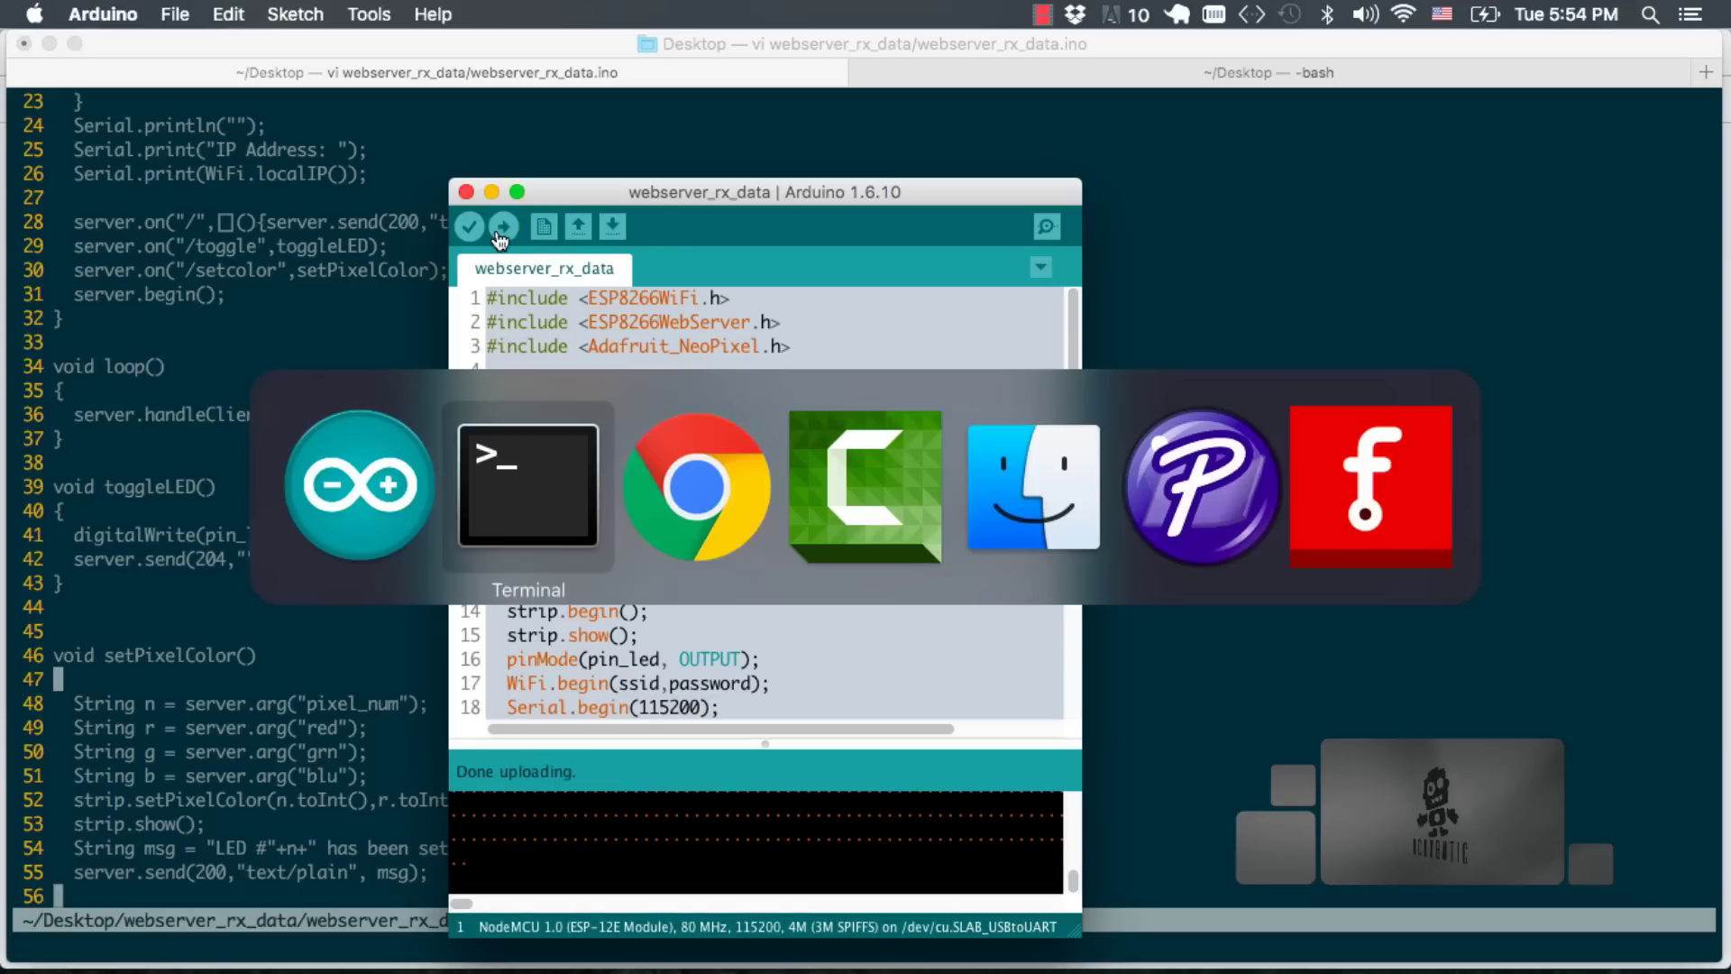
pyautogui.press('super+Tab')
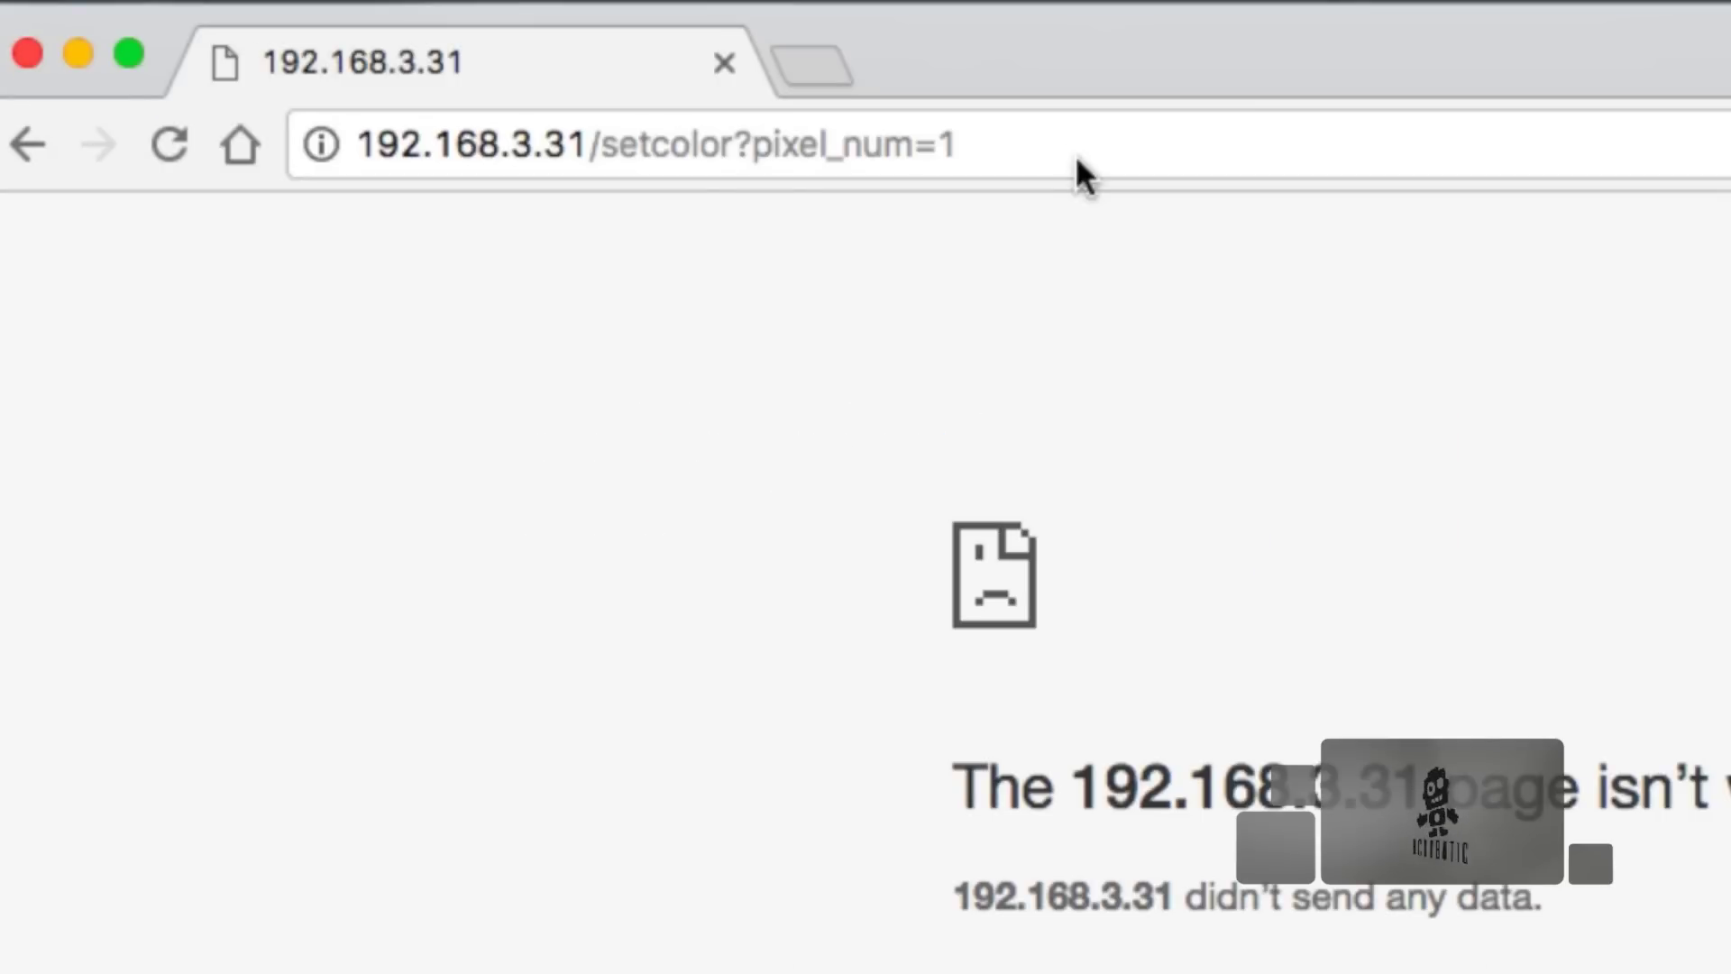
# Append &red=255&grn=0&blu=255 to the setcolor URL and load it
pyautogui.click(545, 104)
pyautogui.press('Right')
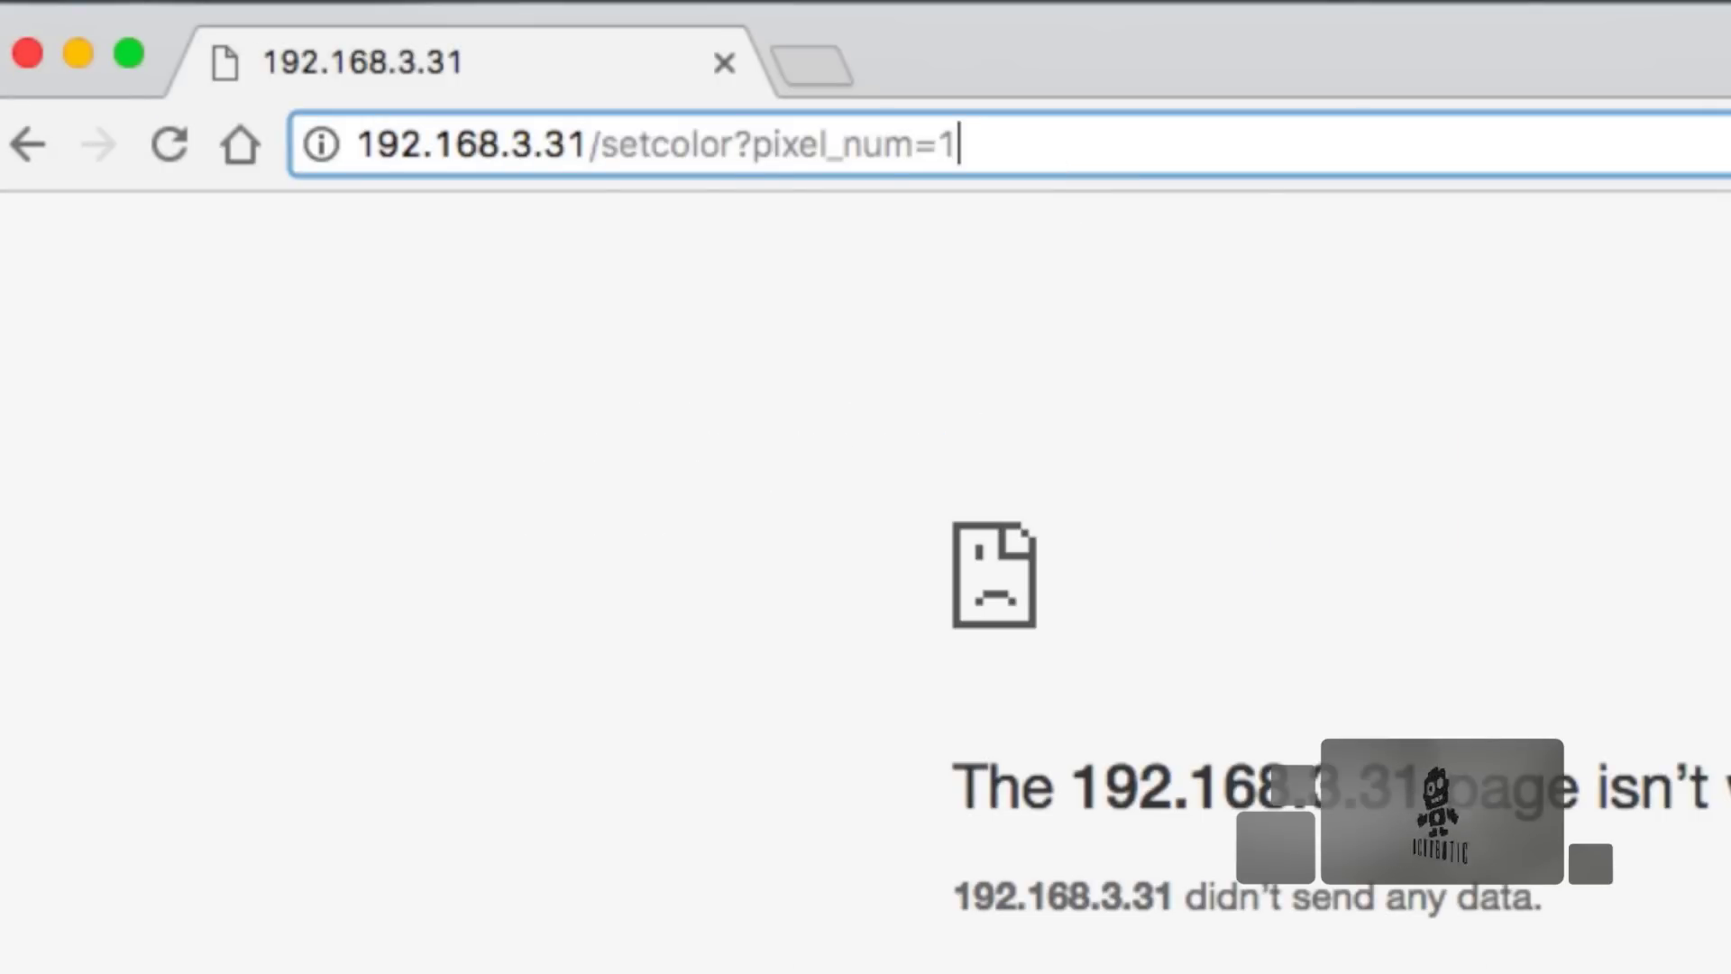
pyautogui.write('&red=')
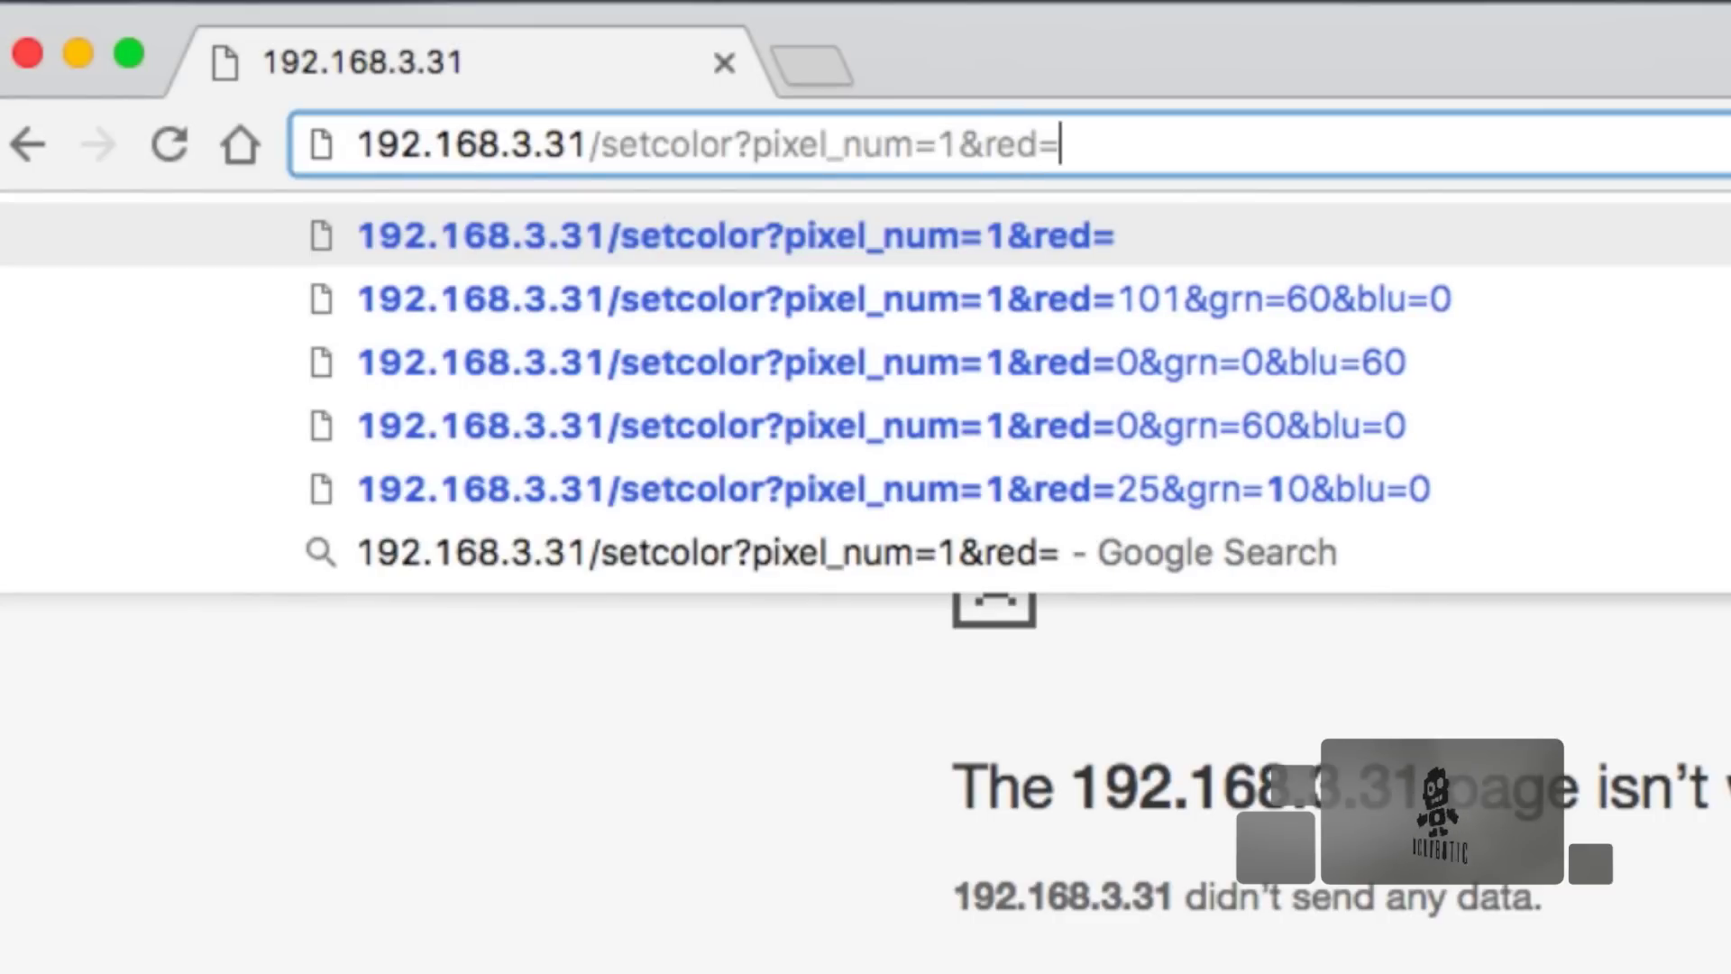
pyautogui.write('255*')
pyautogui.press('BackSpace')
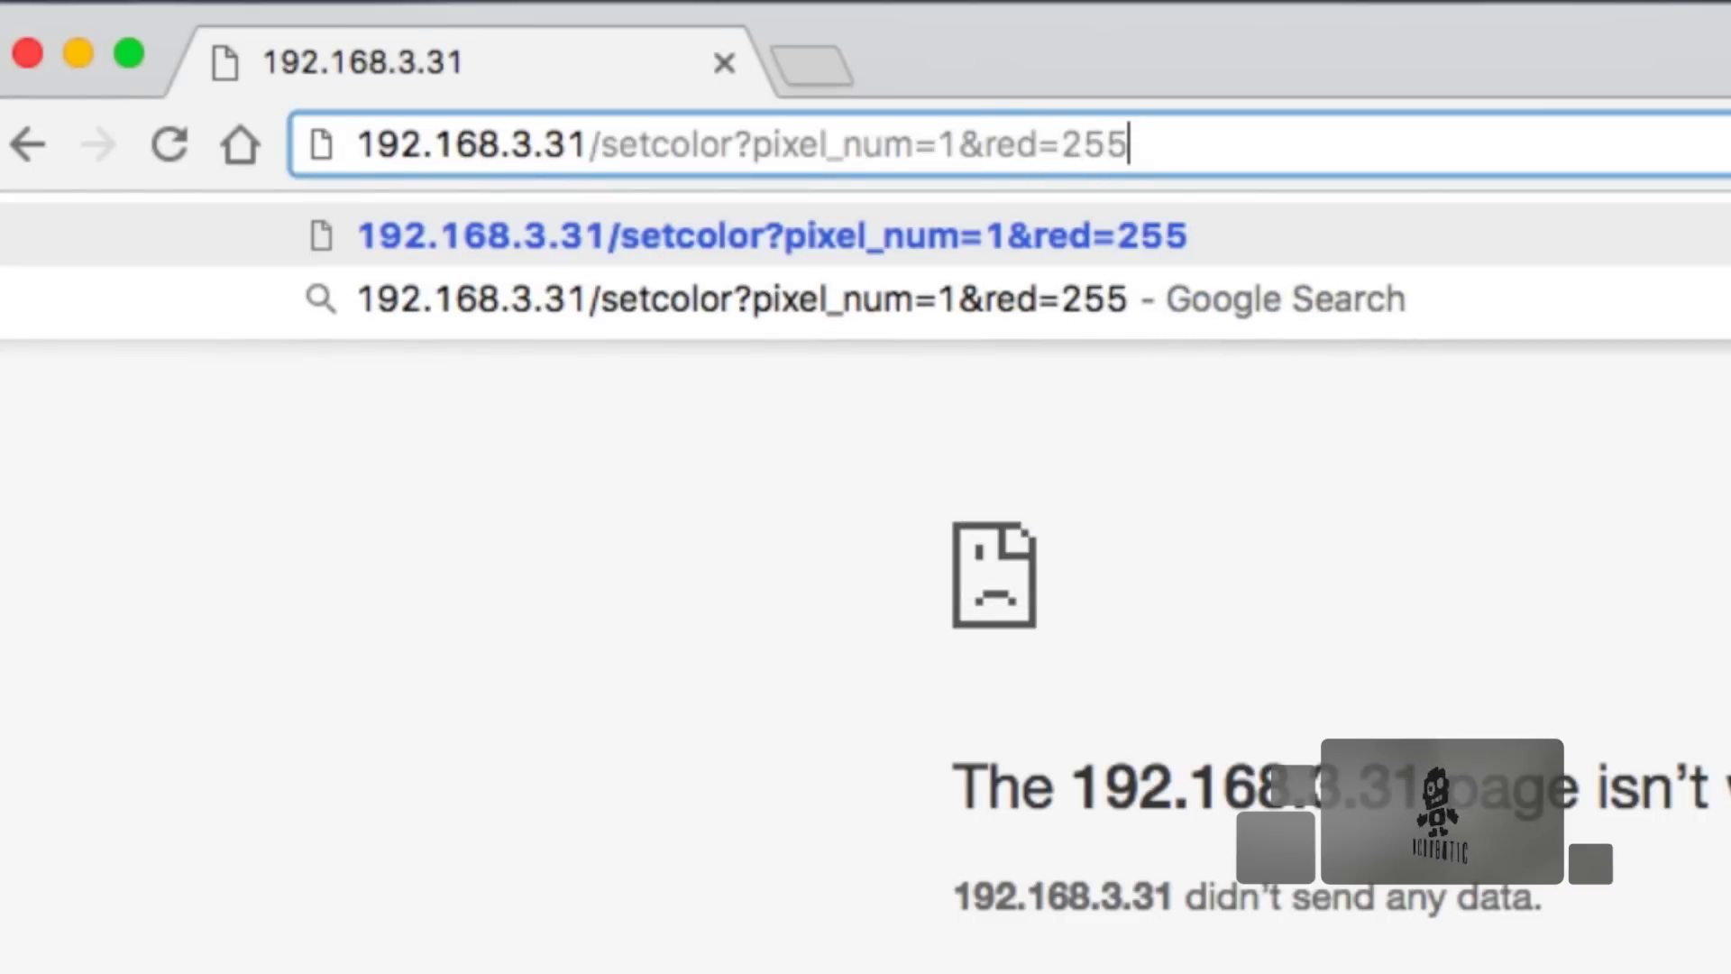
pyautogui.write('&grn')
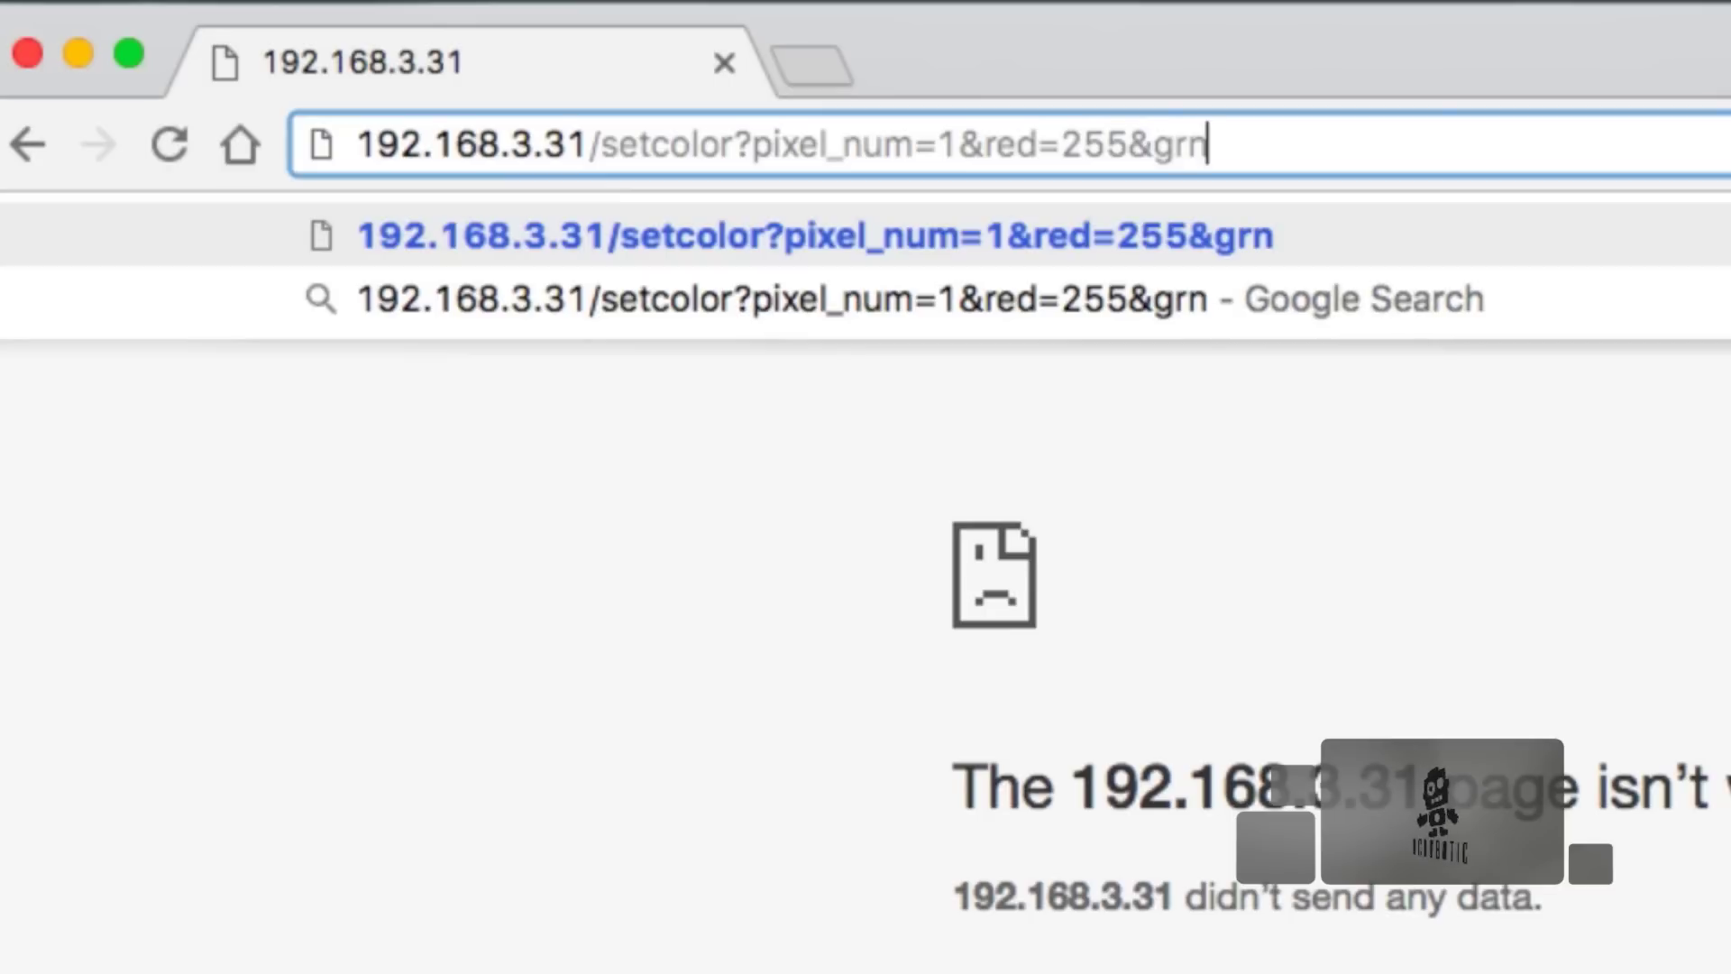
pyautogui.write('=0&blu=255')
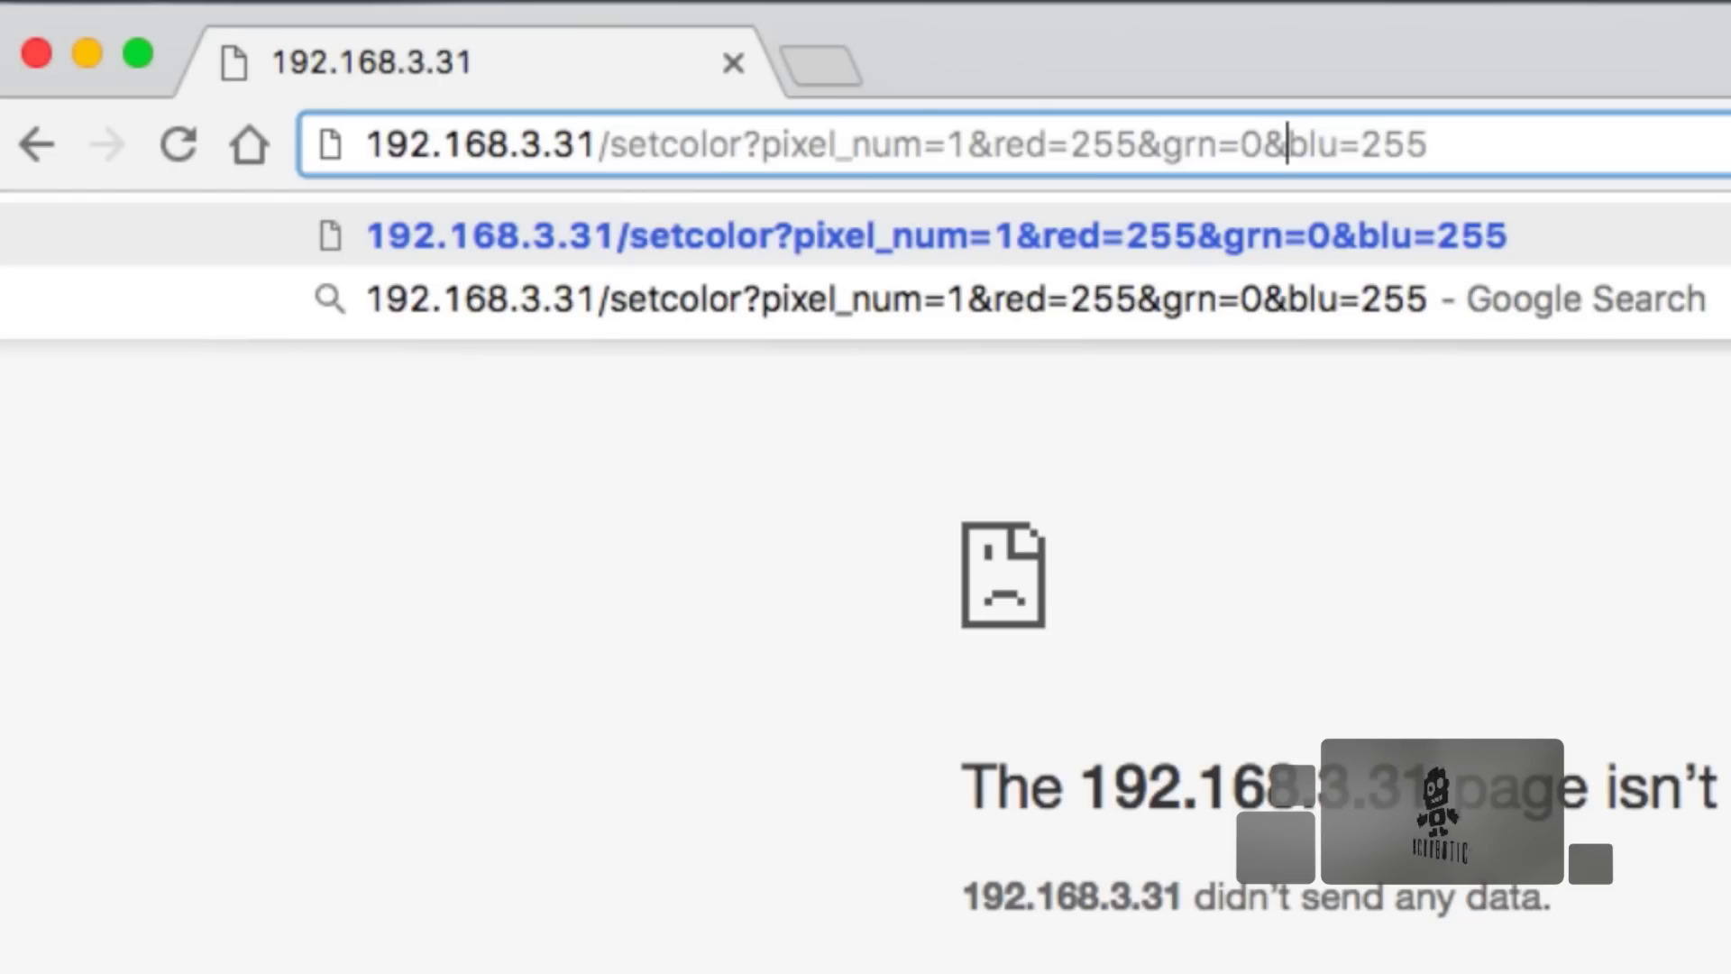
pyautogui.press('super+a')
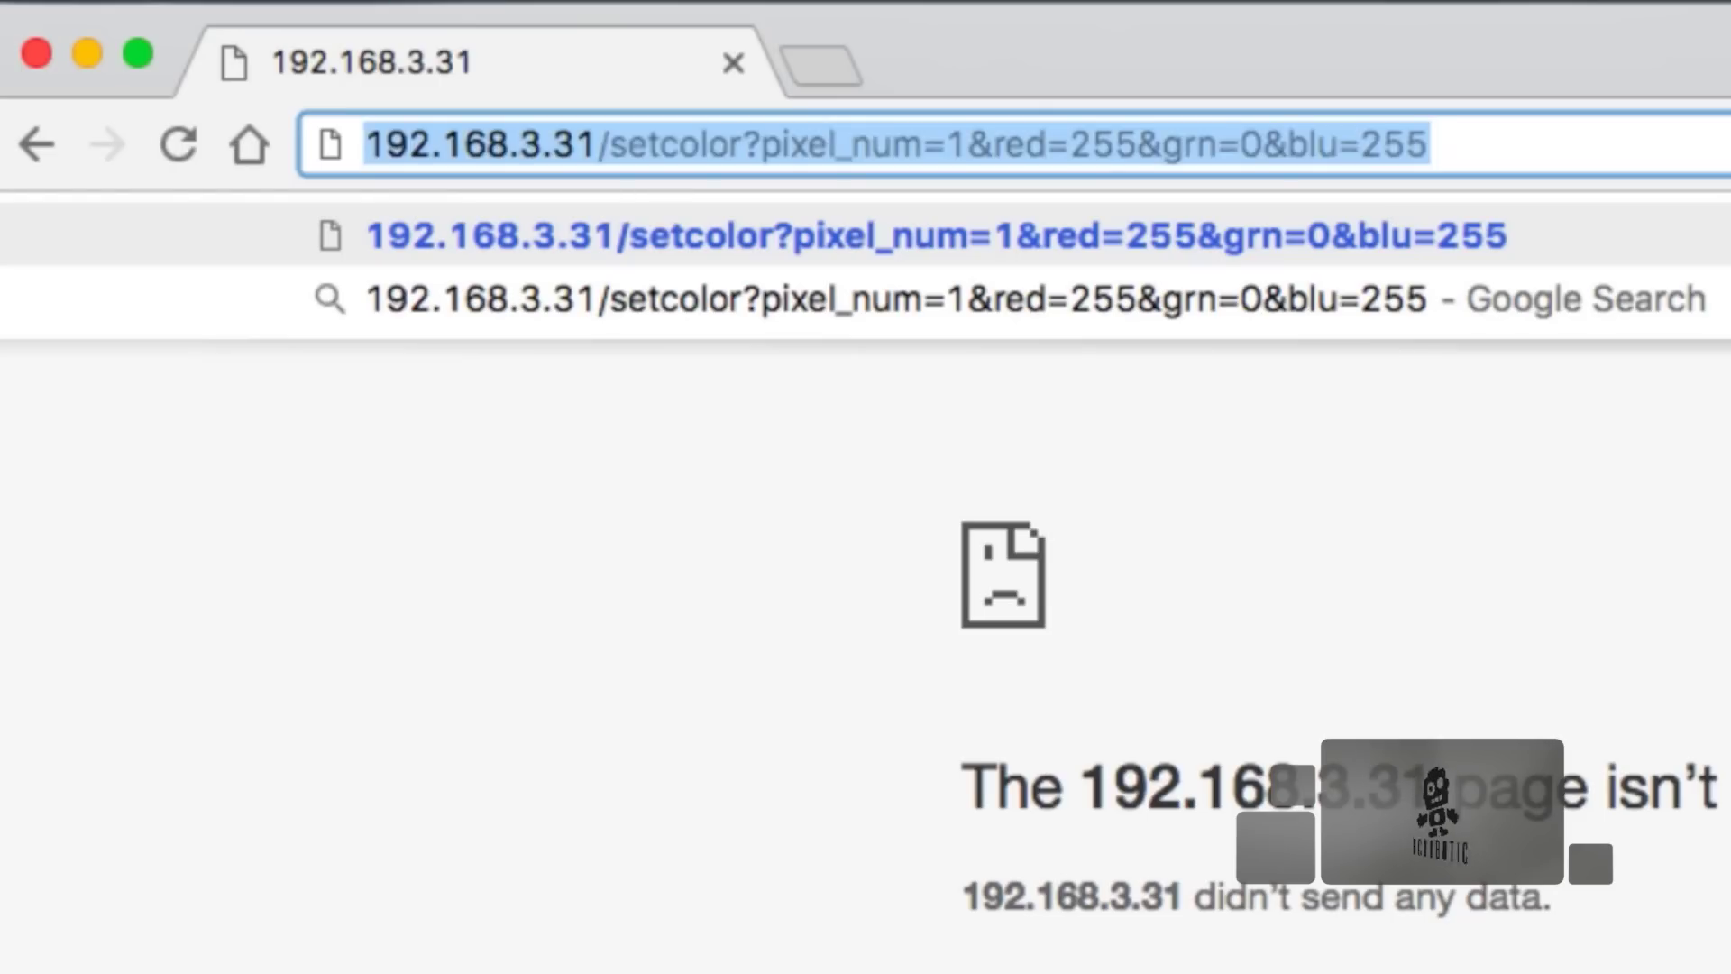
pyautogui.press('Return')
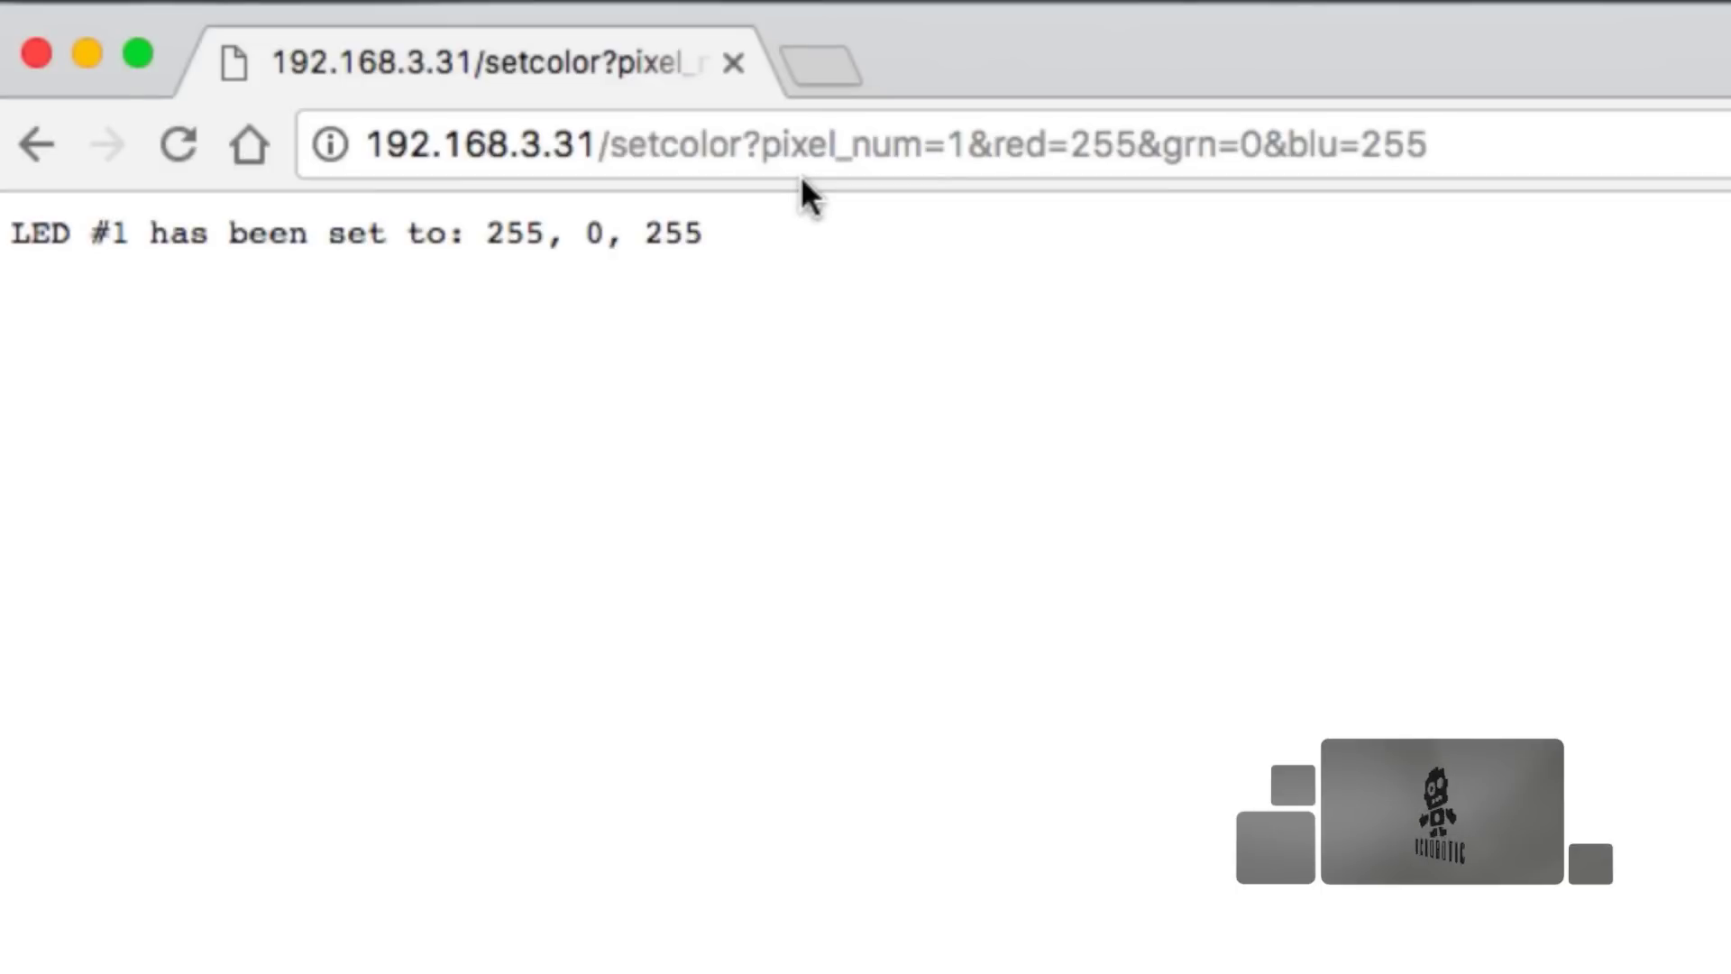
# Replace pixel_num=1 with pixel_num=4 in the setcolor address
pyautogui.click(957, 139)
pyautogui.click(957, 139)
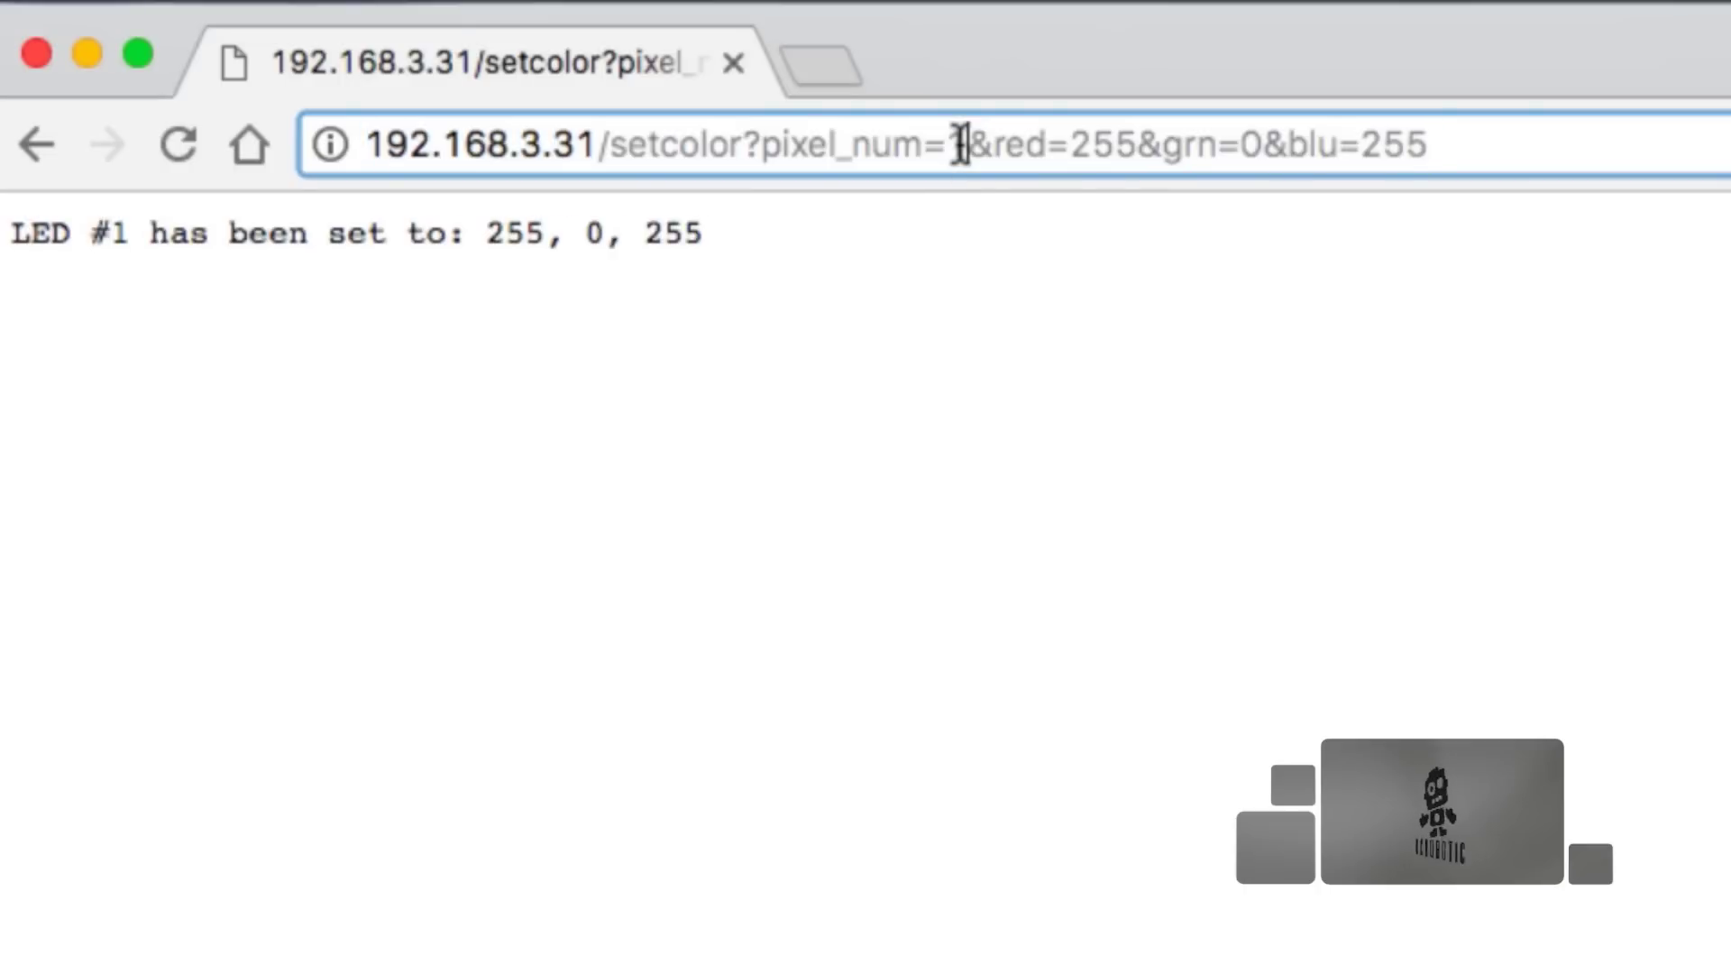
pyautogui.press('BackSpace')
pyautogui.write('4')
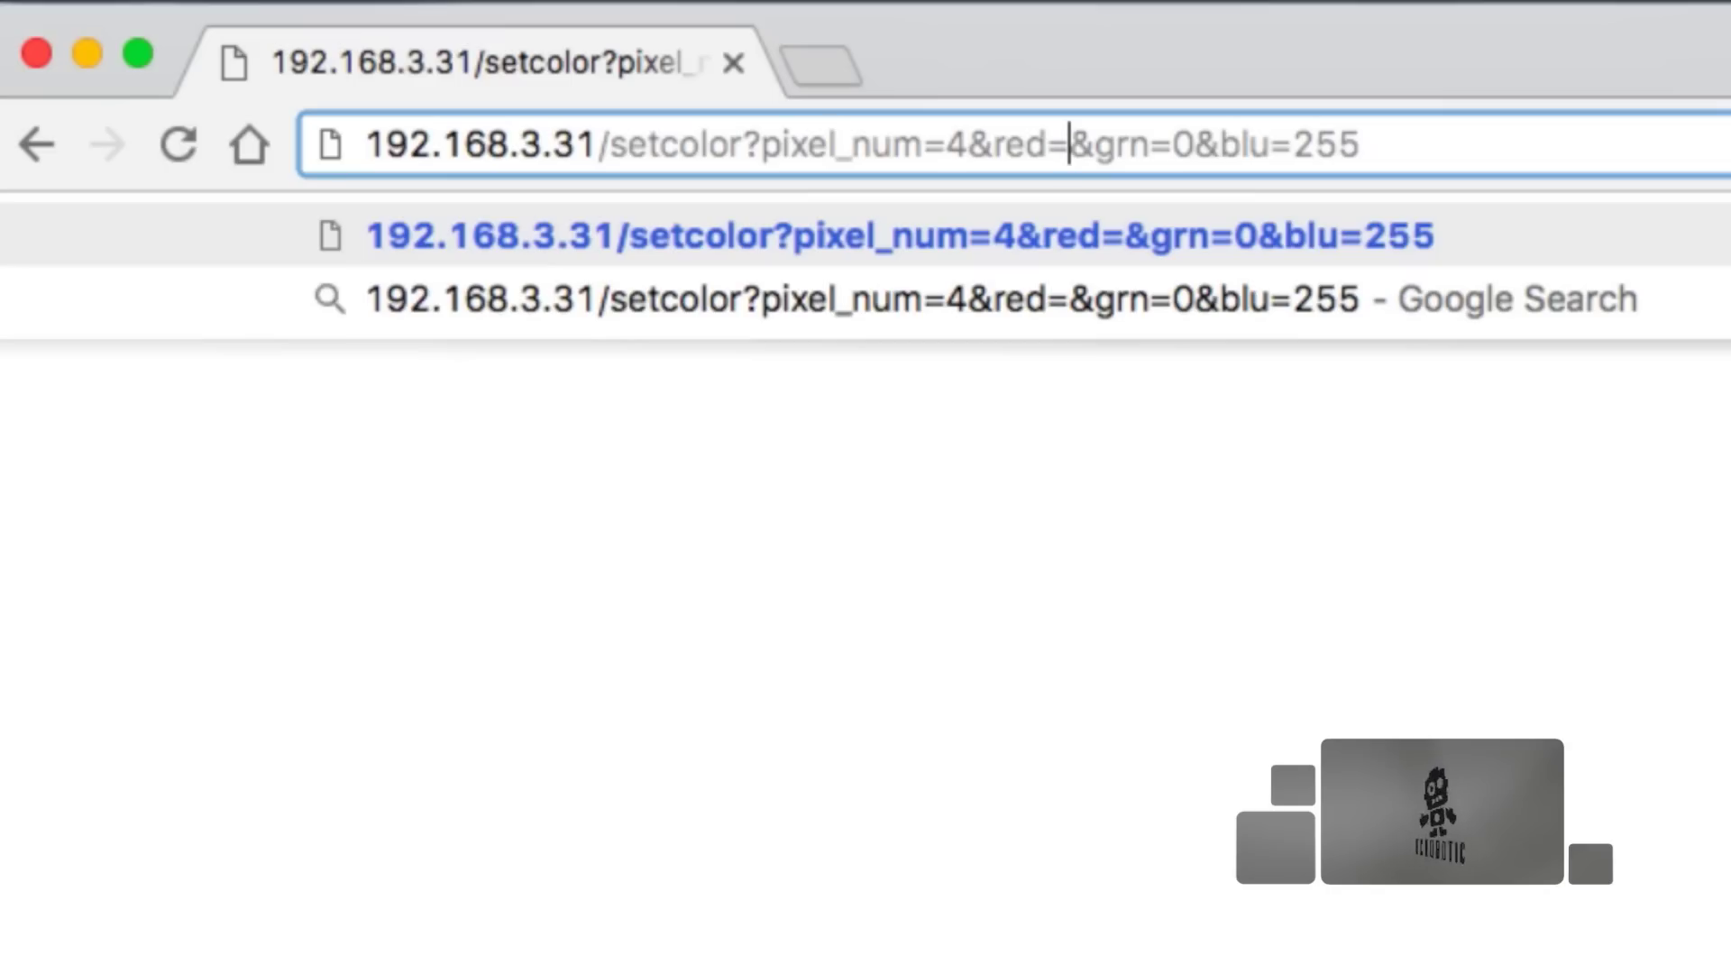
pyautogui.write('40')
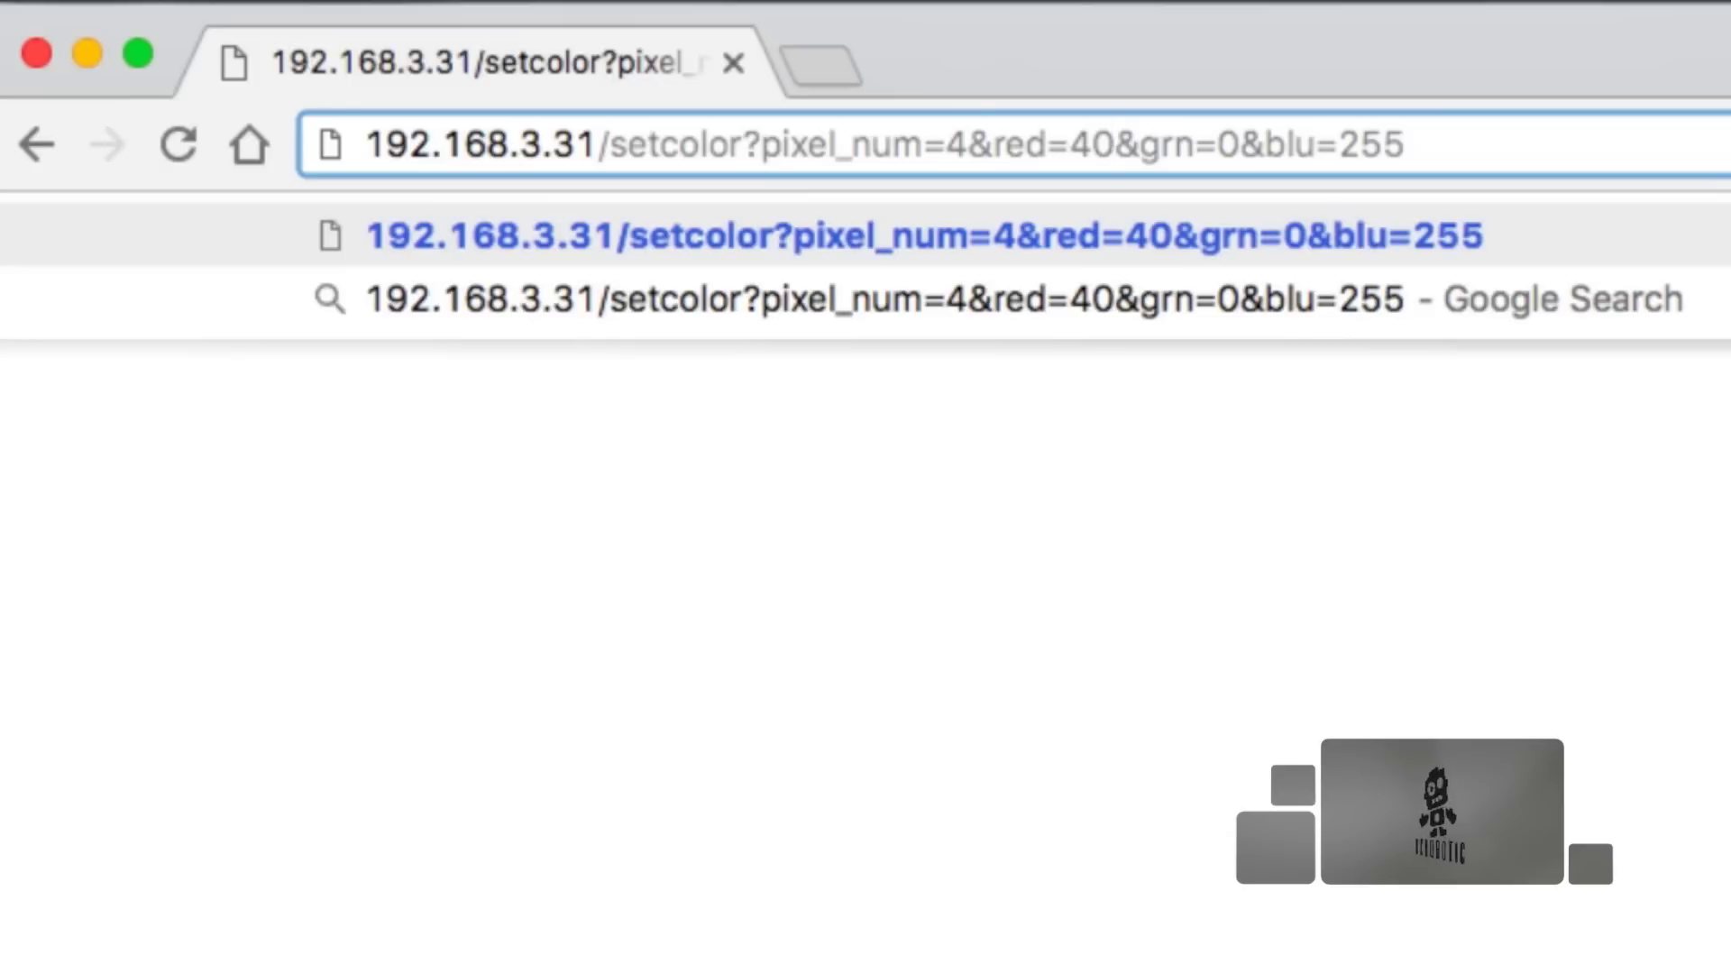